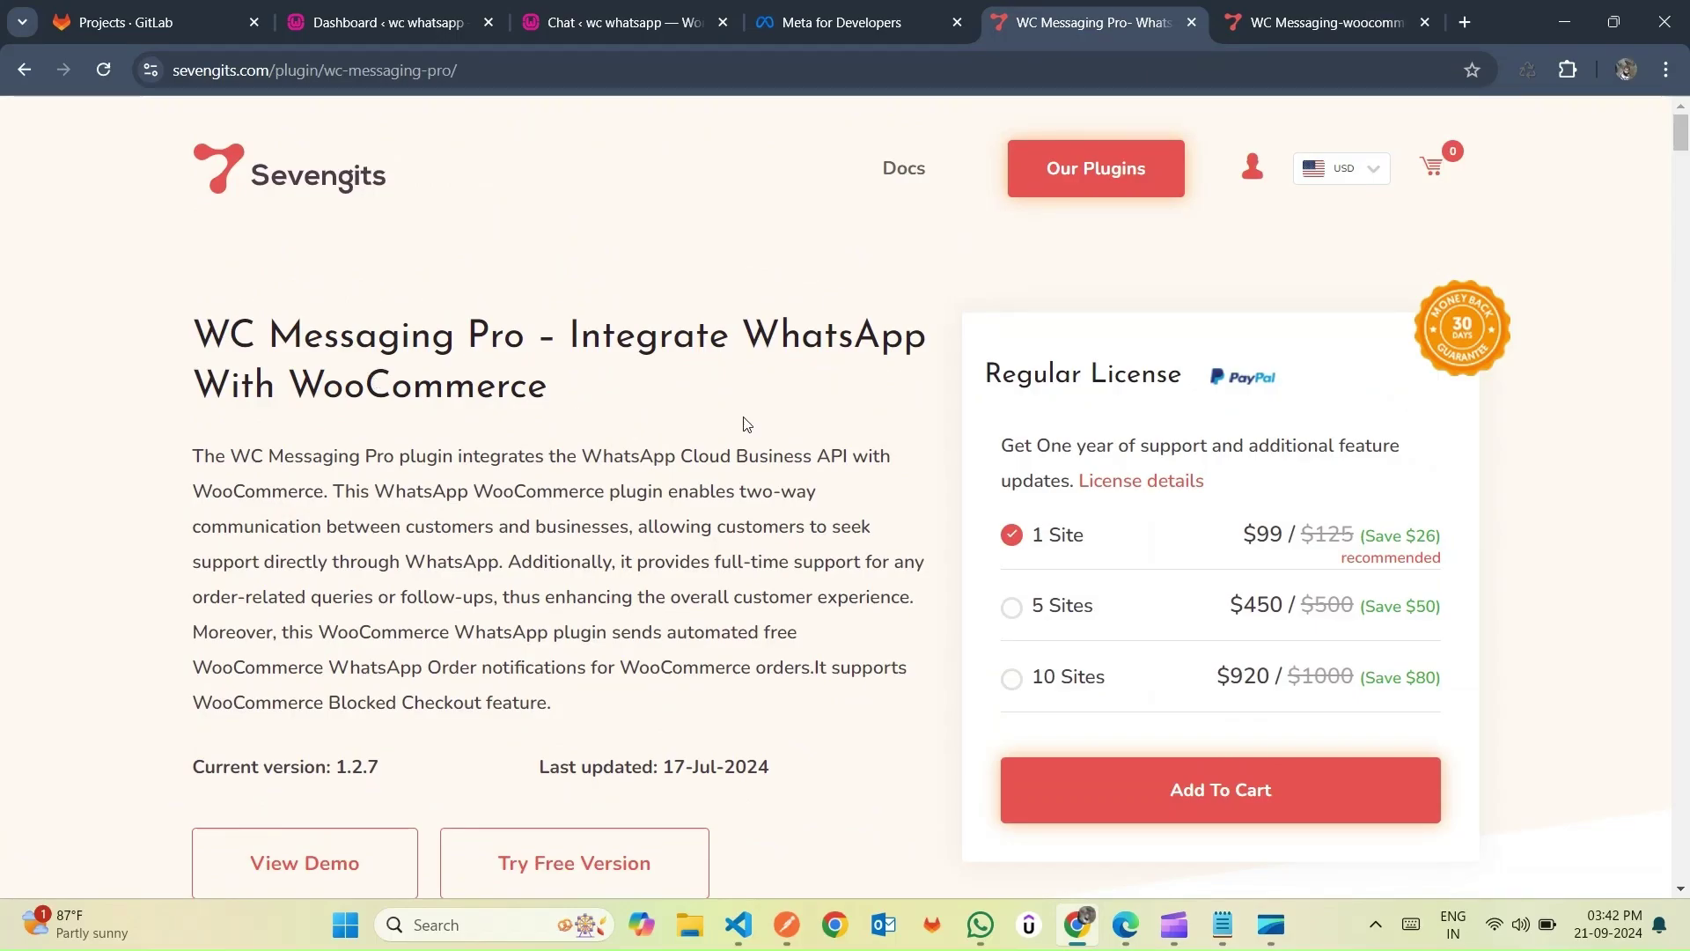
# - Scroll the WC Messaging Pro product page and read its version changelog
pyautogui.scroll(-4, 747, 424)
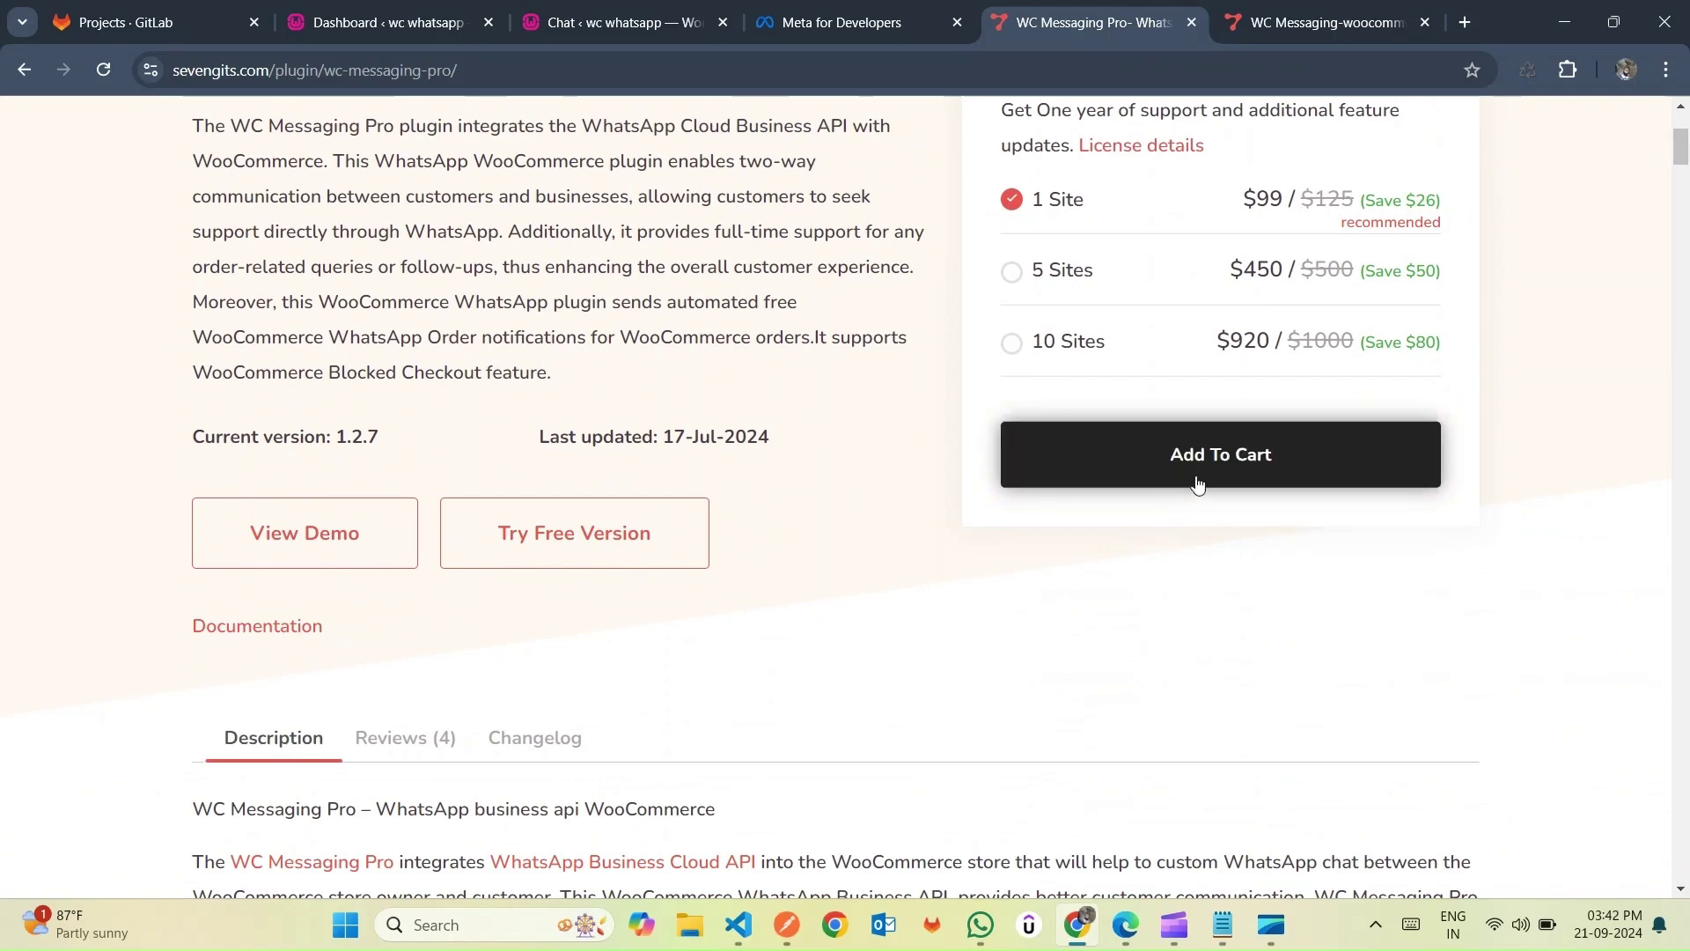
pyautogui.scroll(1, 1197, 482)
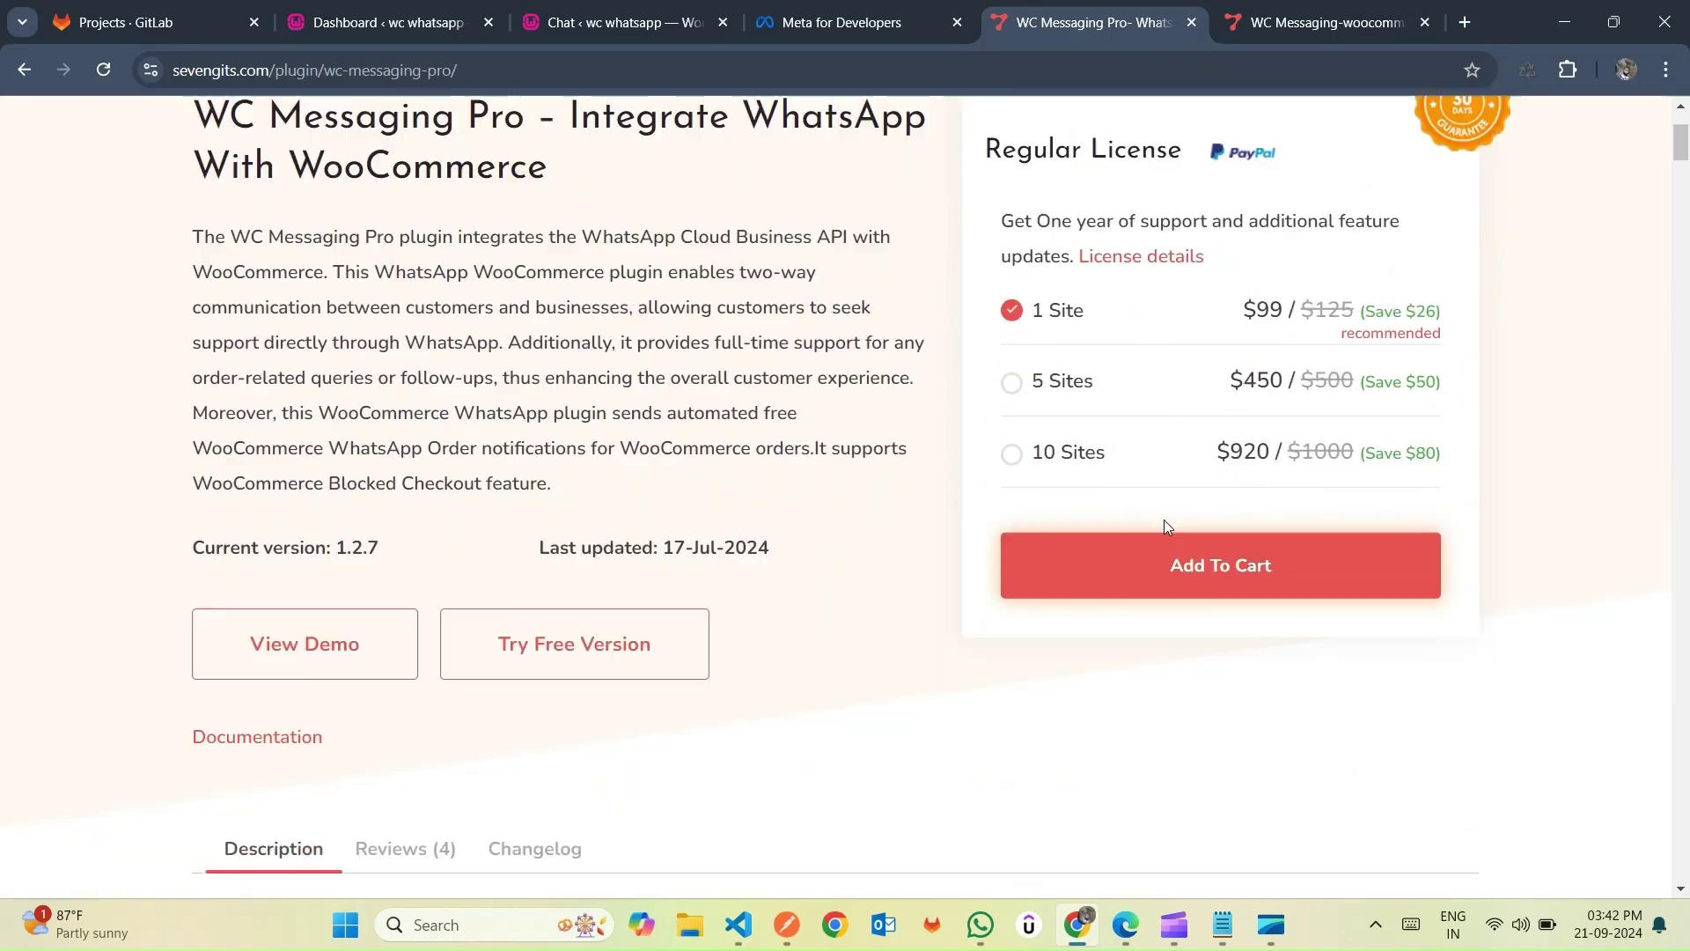
pyautogui.scroll(-5, 1164, 526)
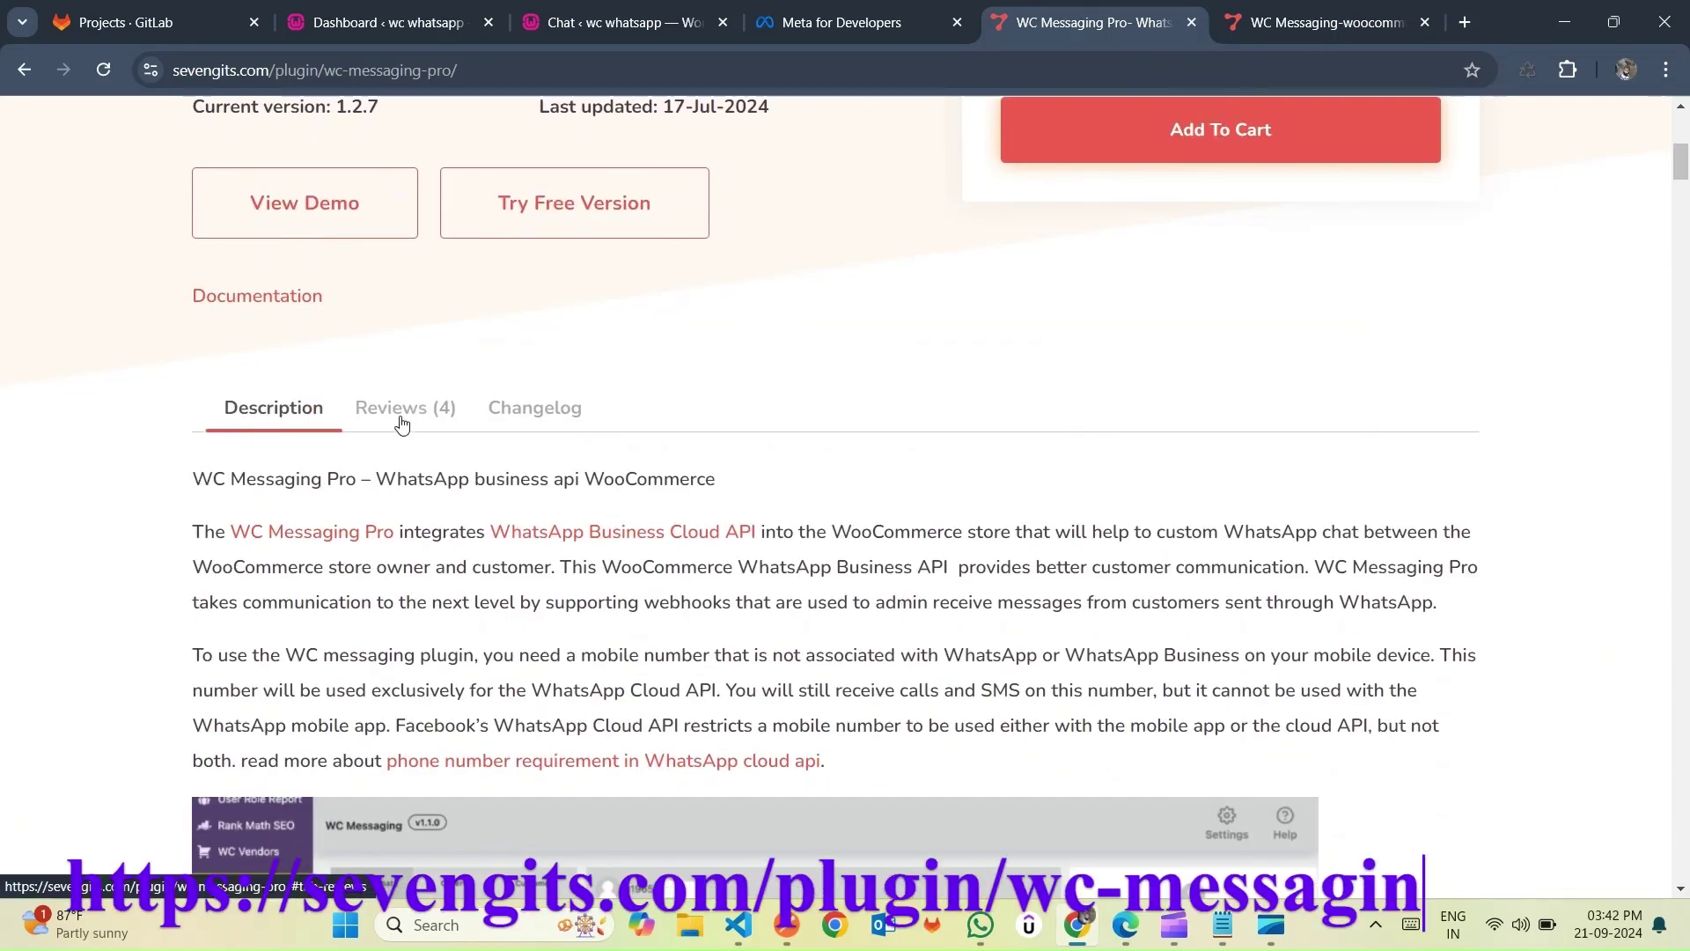
pyautogui.click(510, 412)
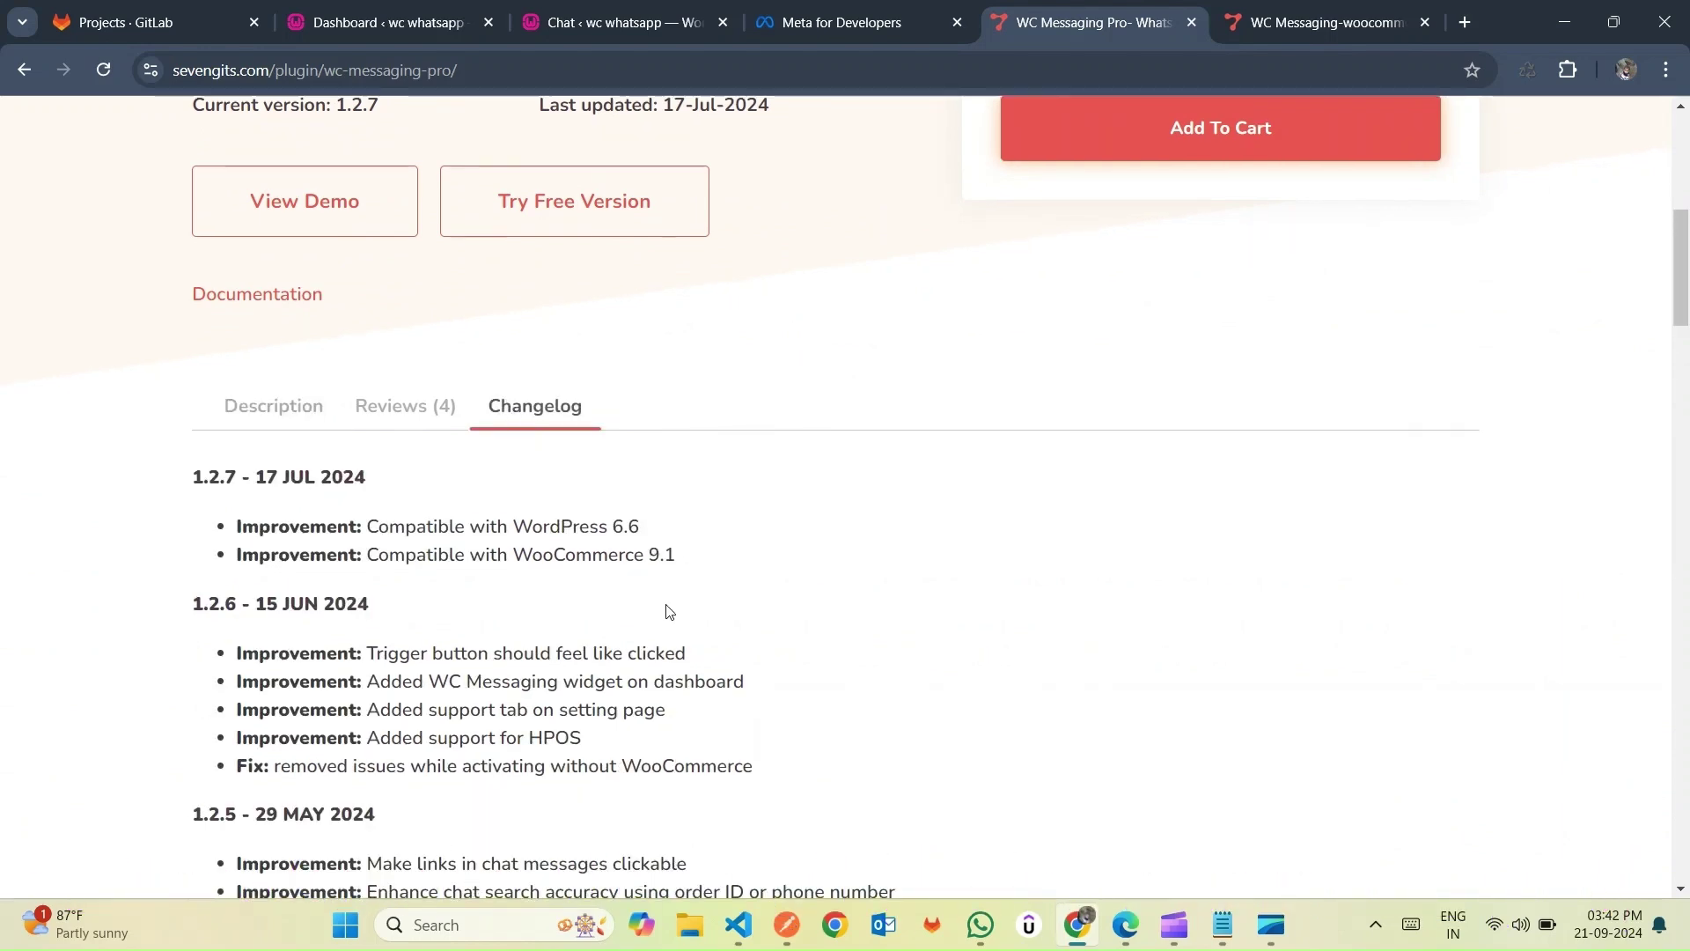
pyautogui.scroll(-5, 669, 611)
pyautogui.scroll(6, 568, 592)
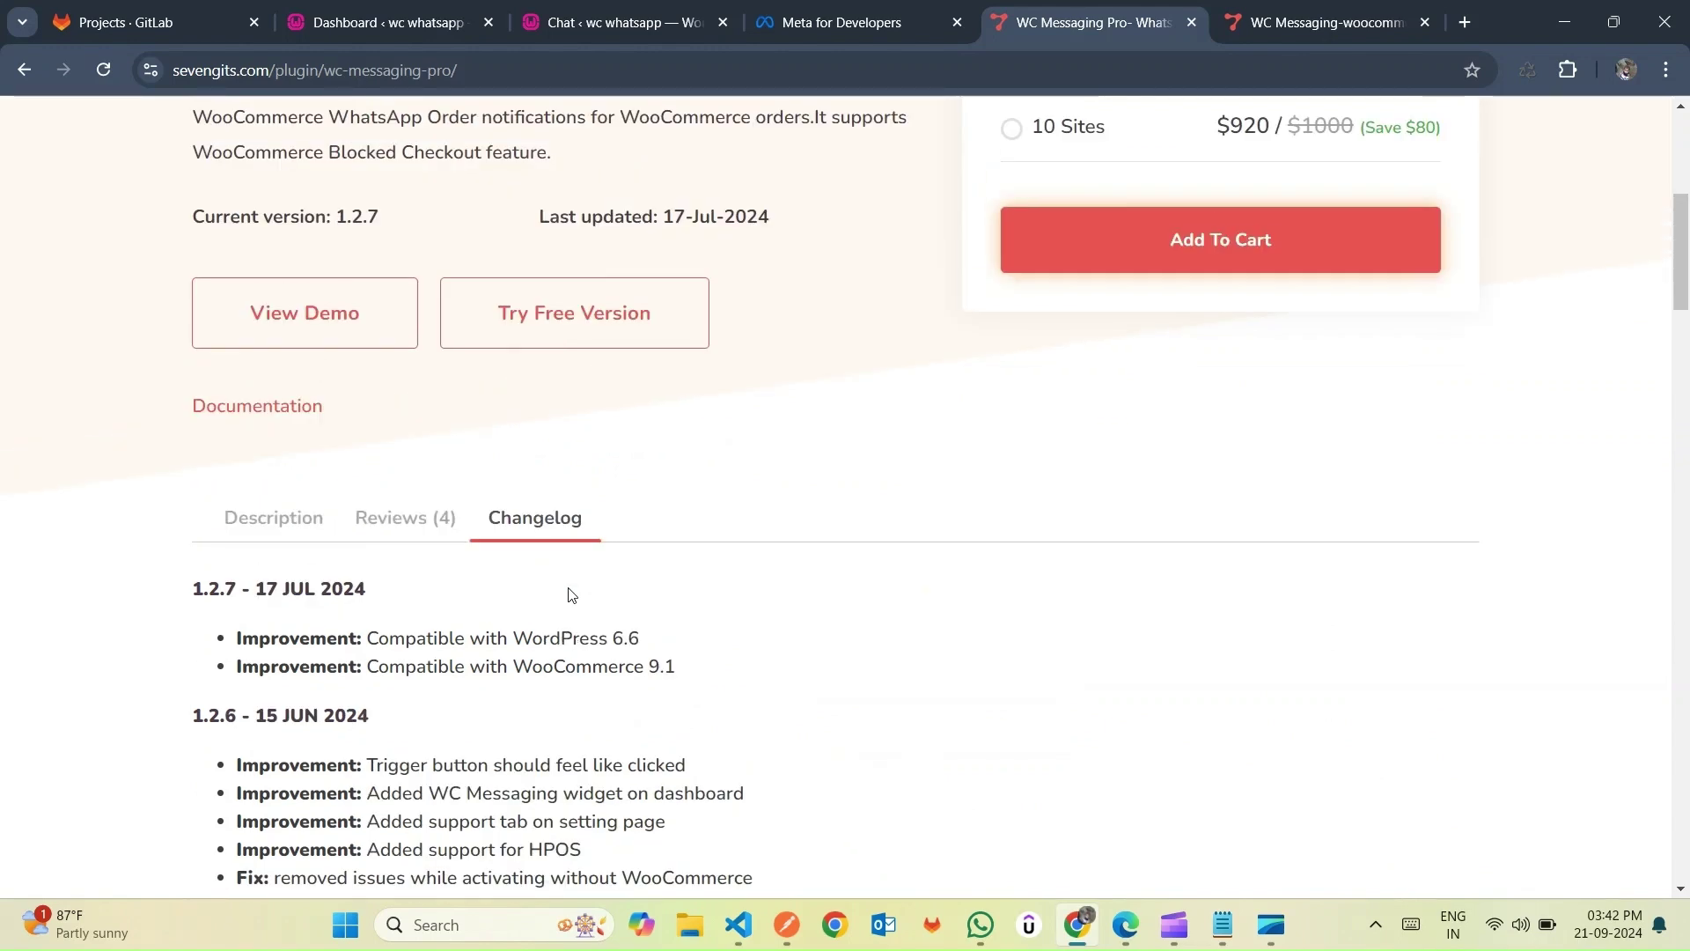
# - Go back to the product description, then bring up the WC Messaging documentation tab
pyautogui.click(273, 519)
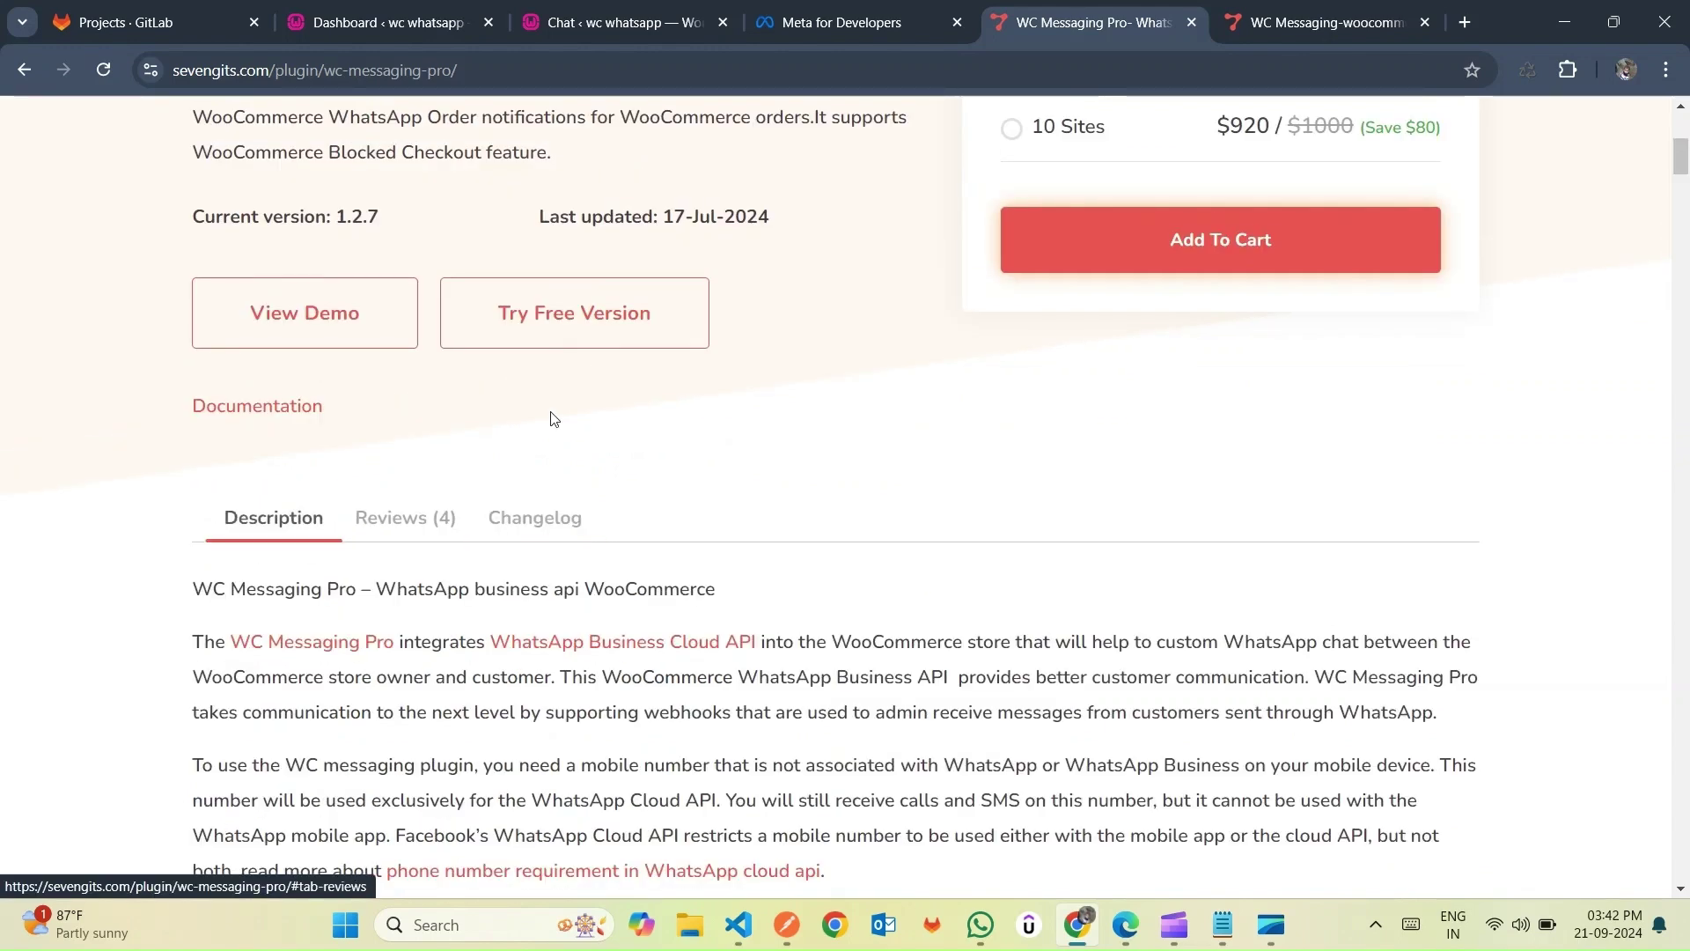
pyautogui.scroll(-20, 554, 419)
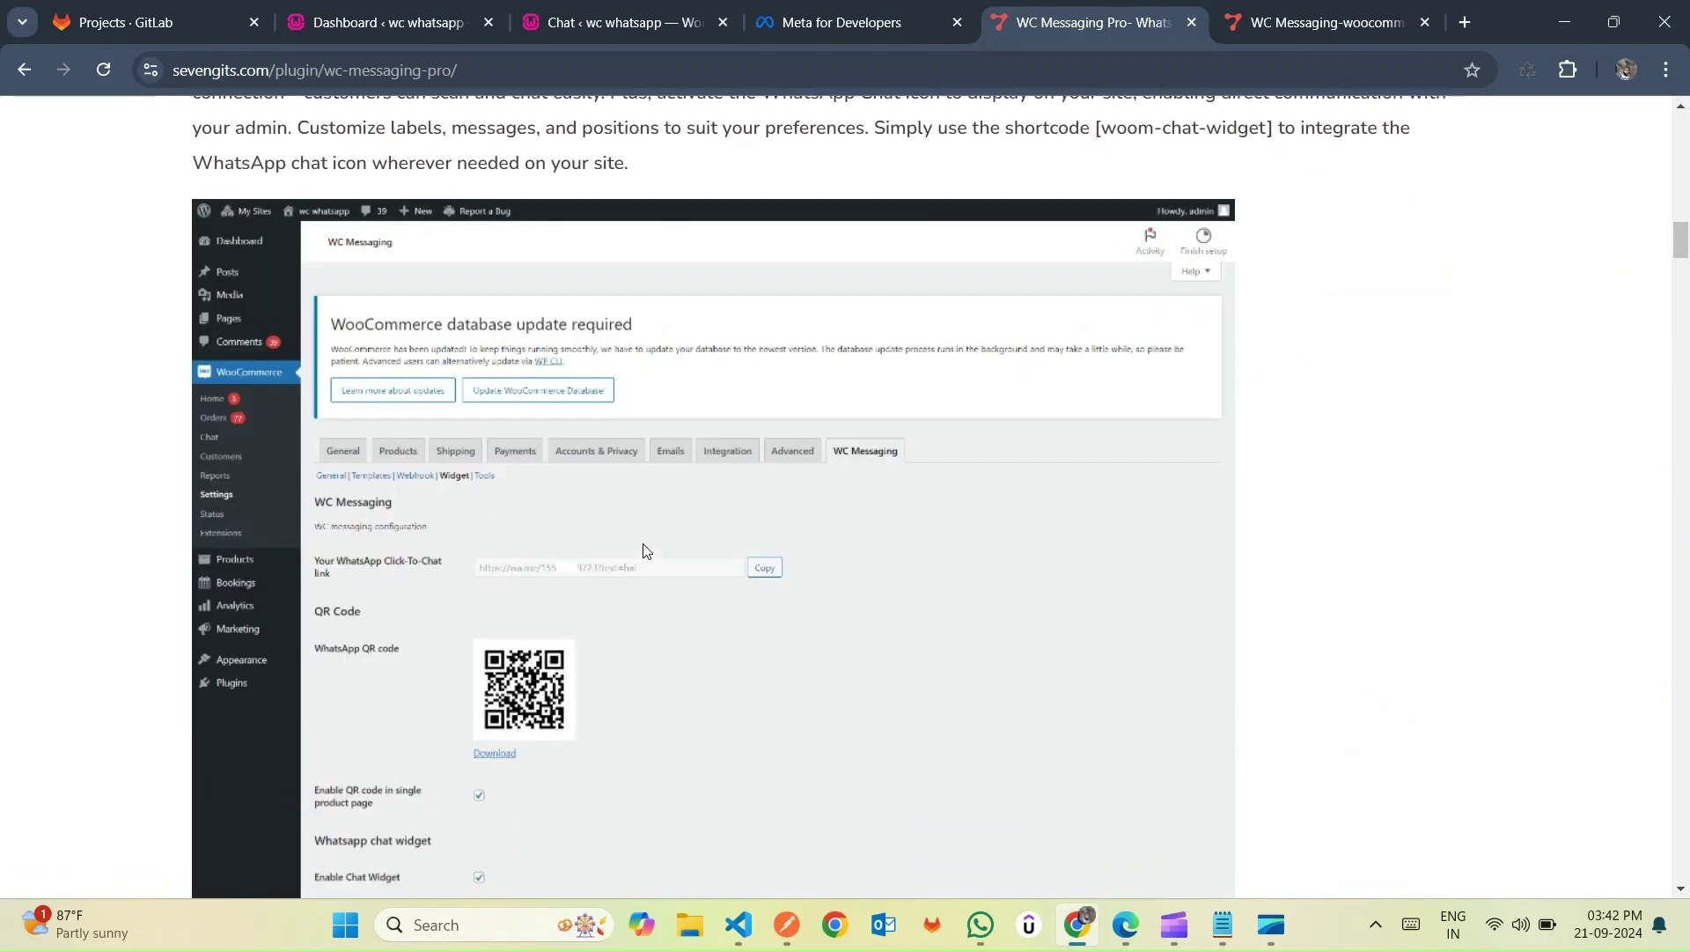
pyautogui.scroll(7, 1302, 437)
pyautogui.hotkey('ctrl', 'Tab')
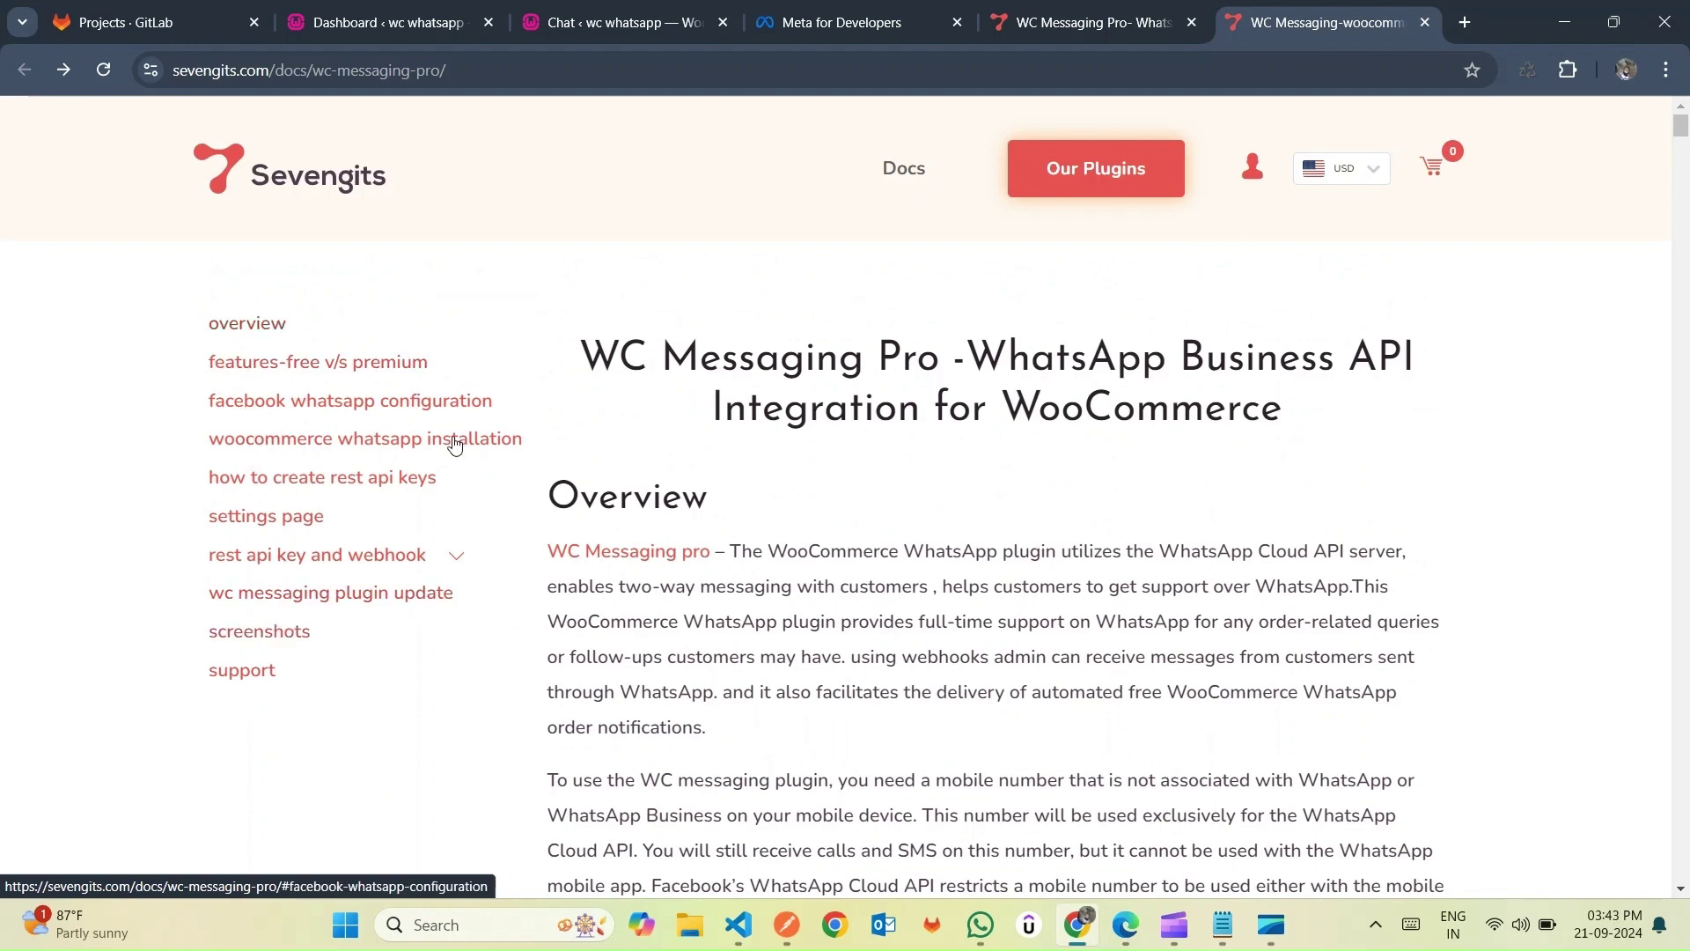
# - Scroll the docs down to the Facebook WhatsApp Configuration section
pyautogui.scroll(-5, 1012, 607)
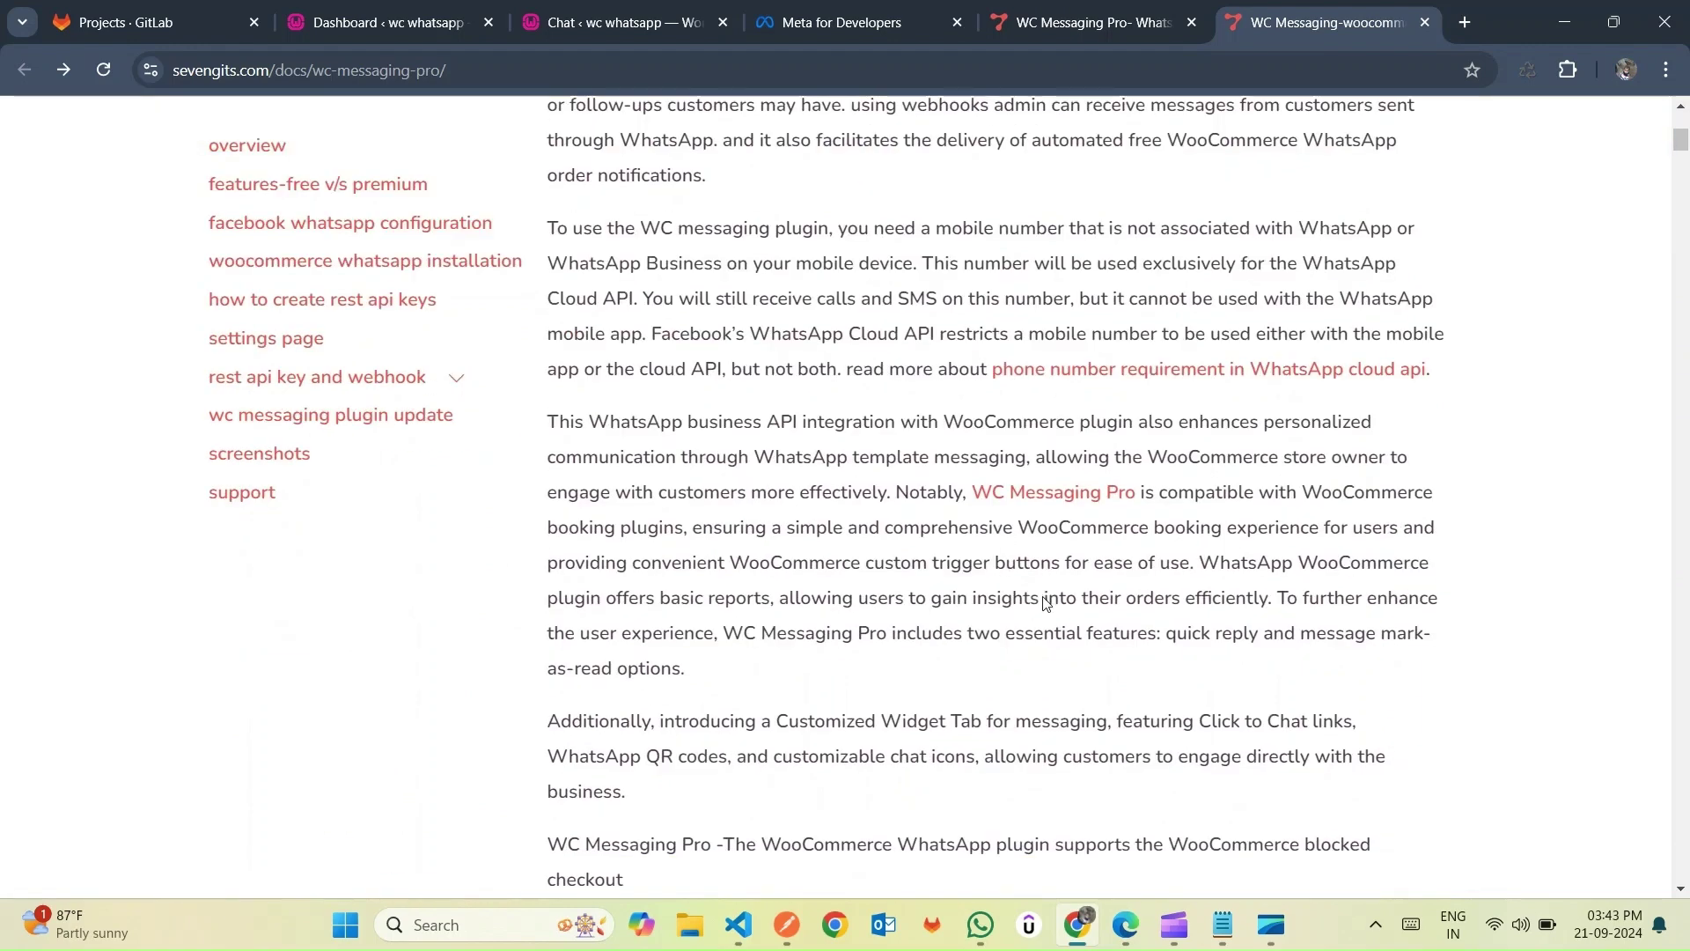
pyautogui.scroll(-13, 1046, 602)
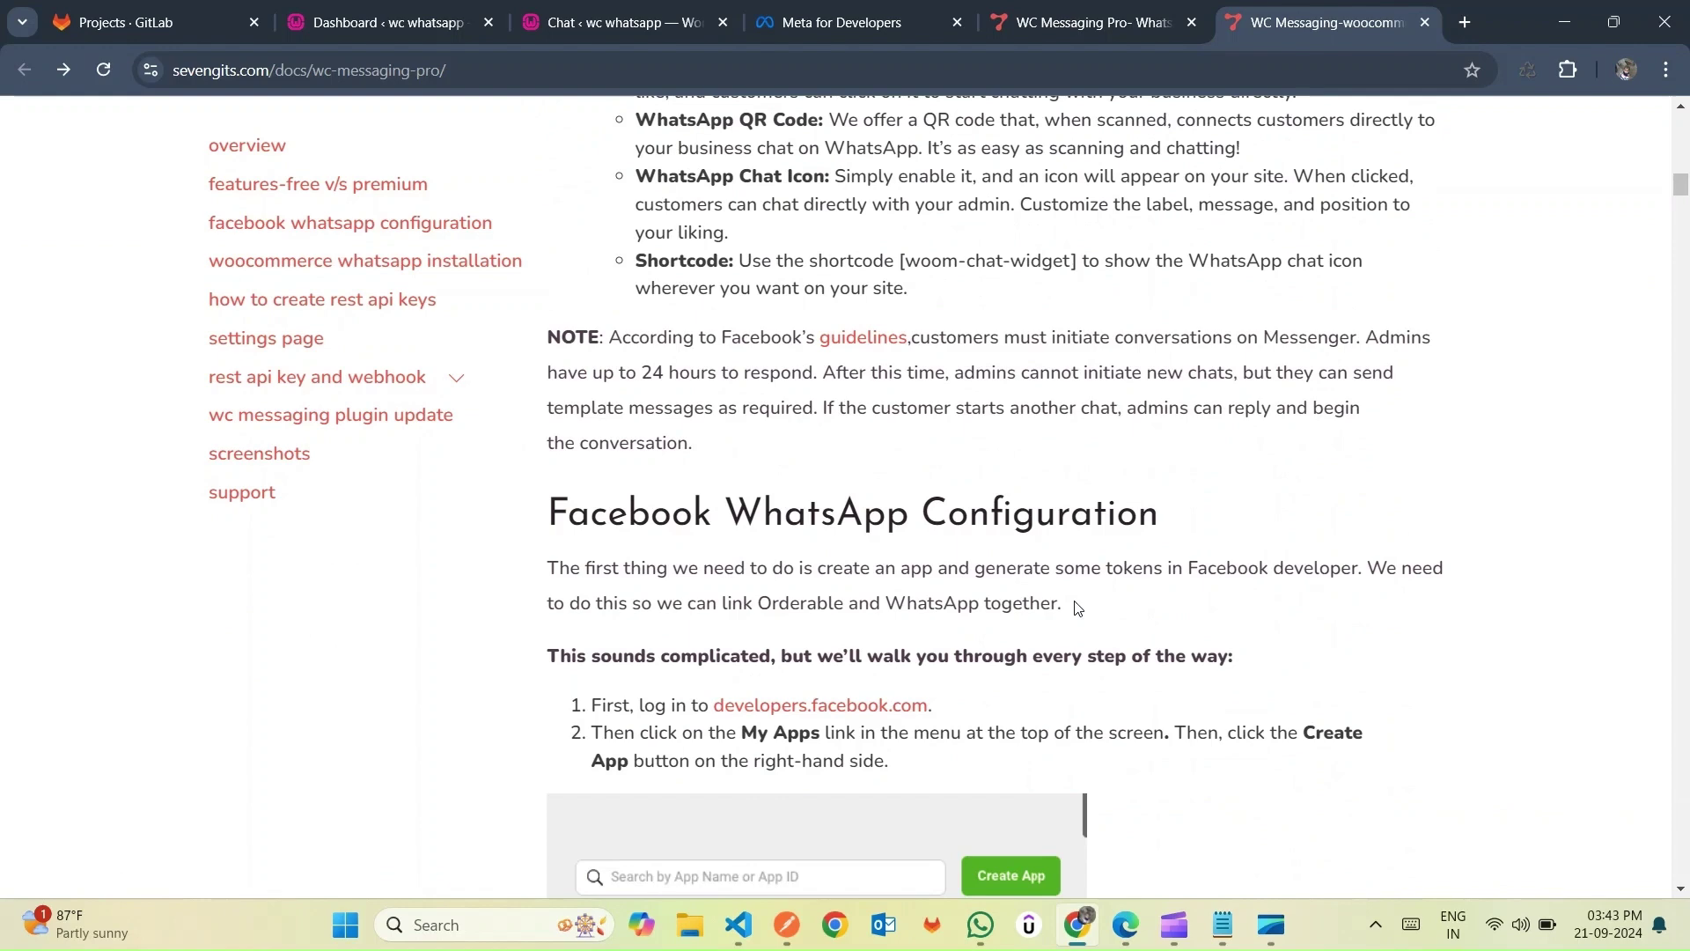
pyautogui.scroll(-12, 1078, 607)
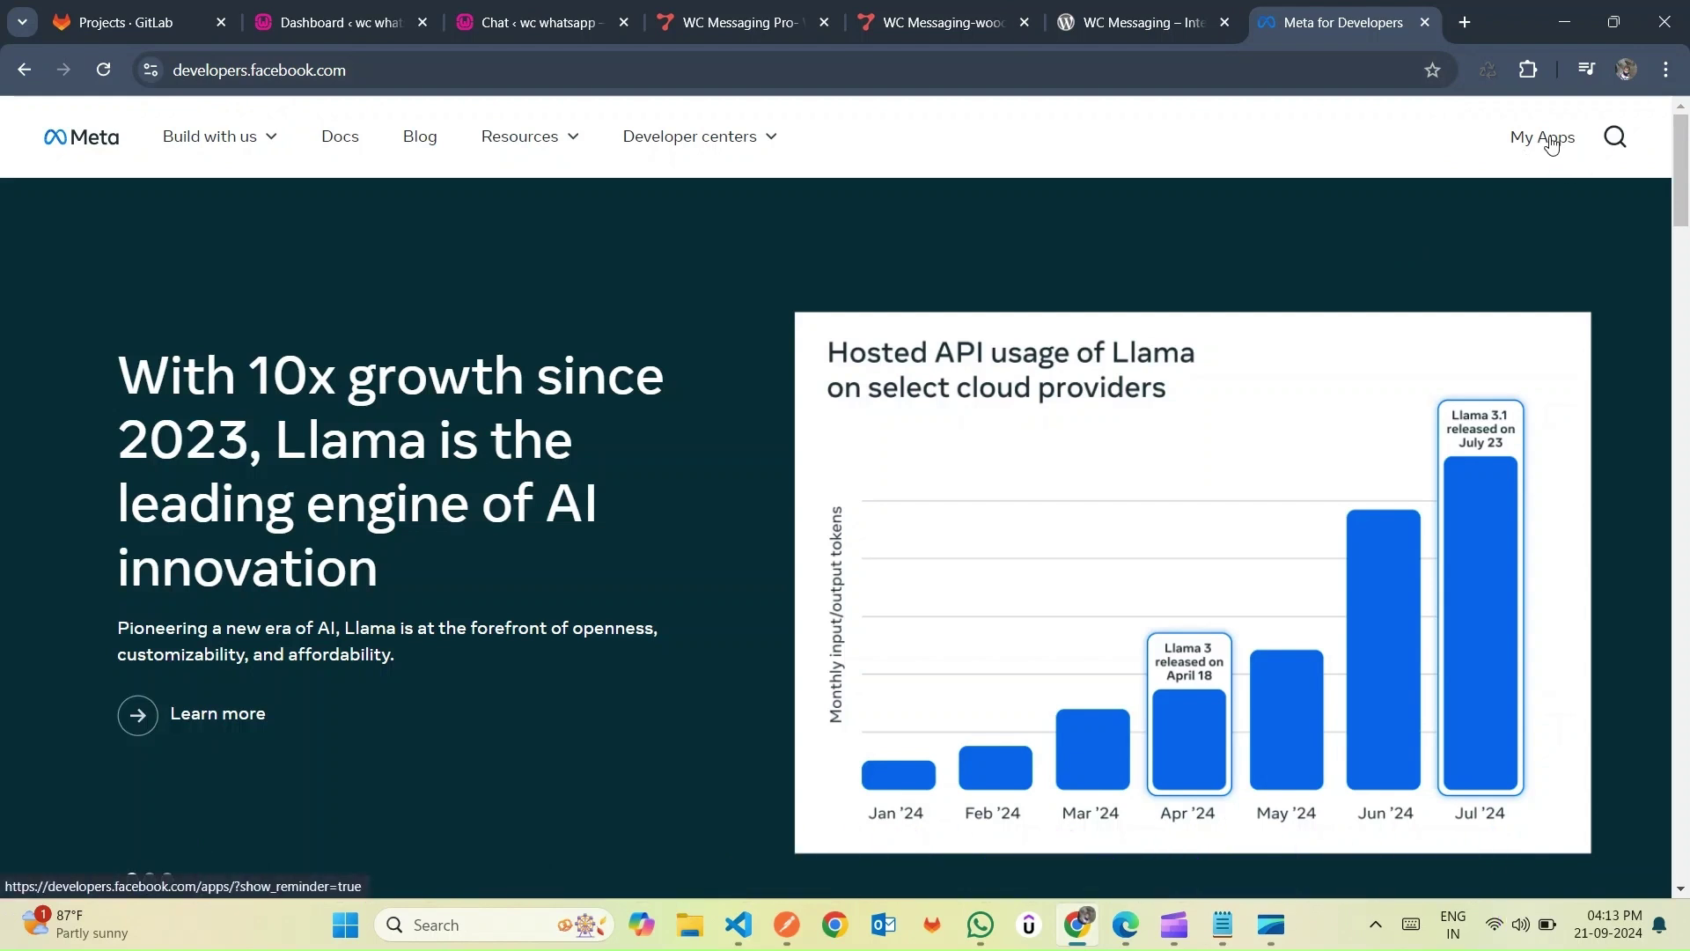
# - Start a new app for the Yatramantra portfolio with the Other use case and Business type
pyautogui.click(1552, 145)
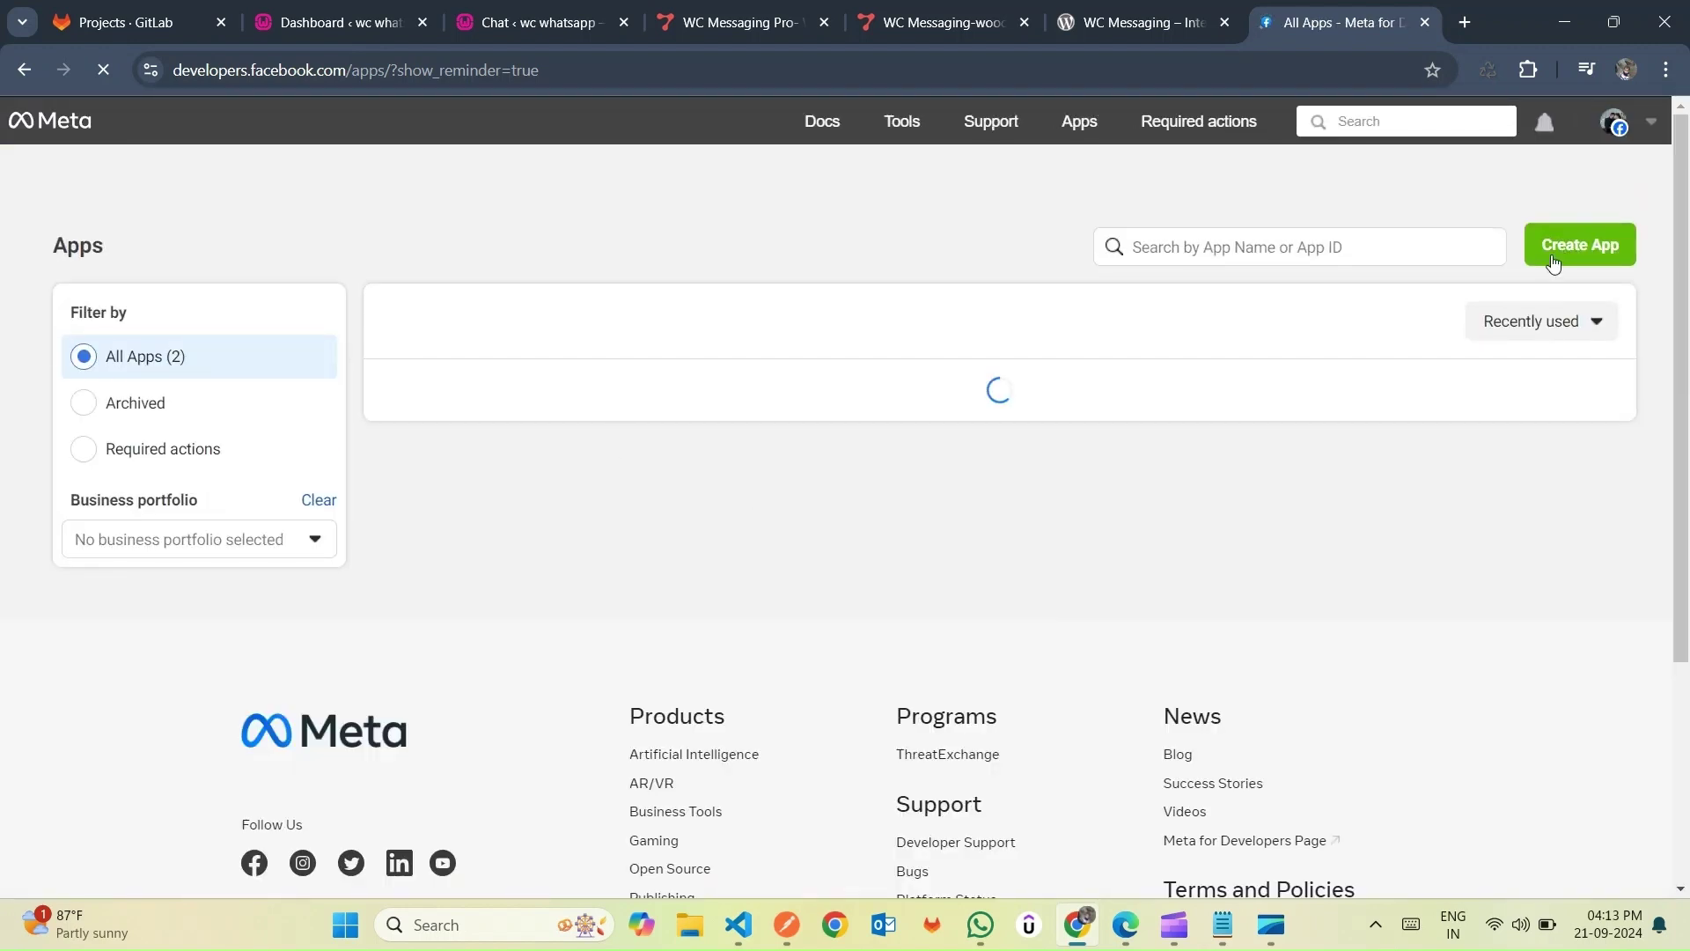
pyautogui.click(1588, 253)
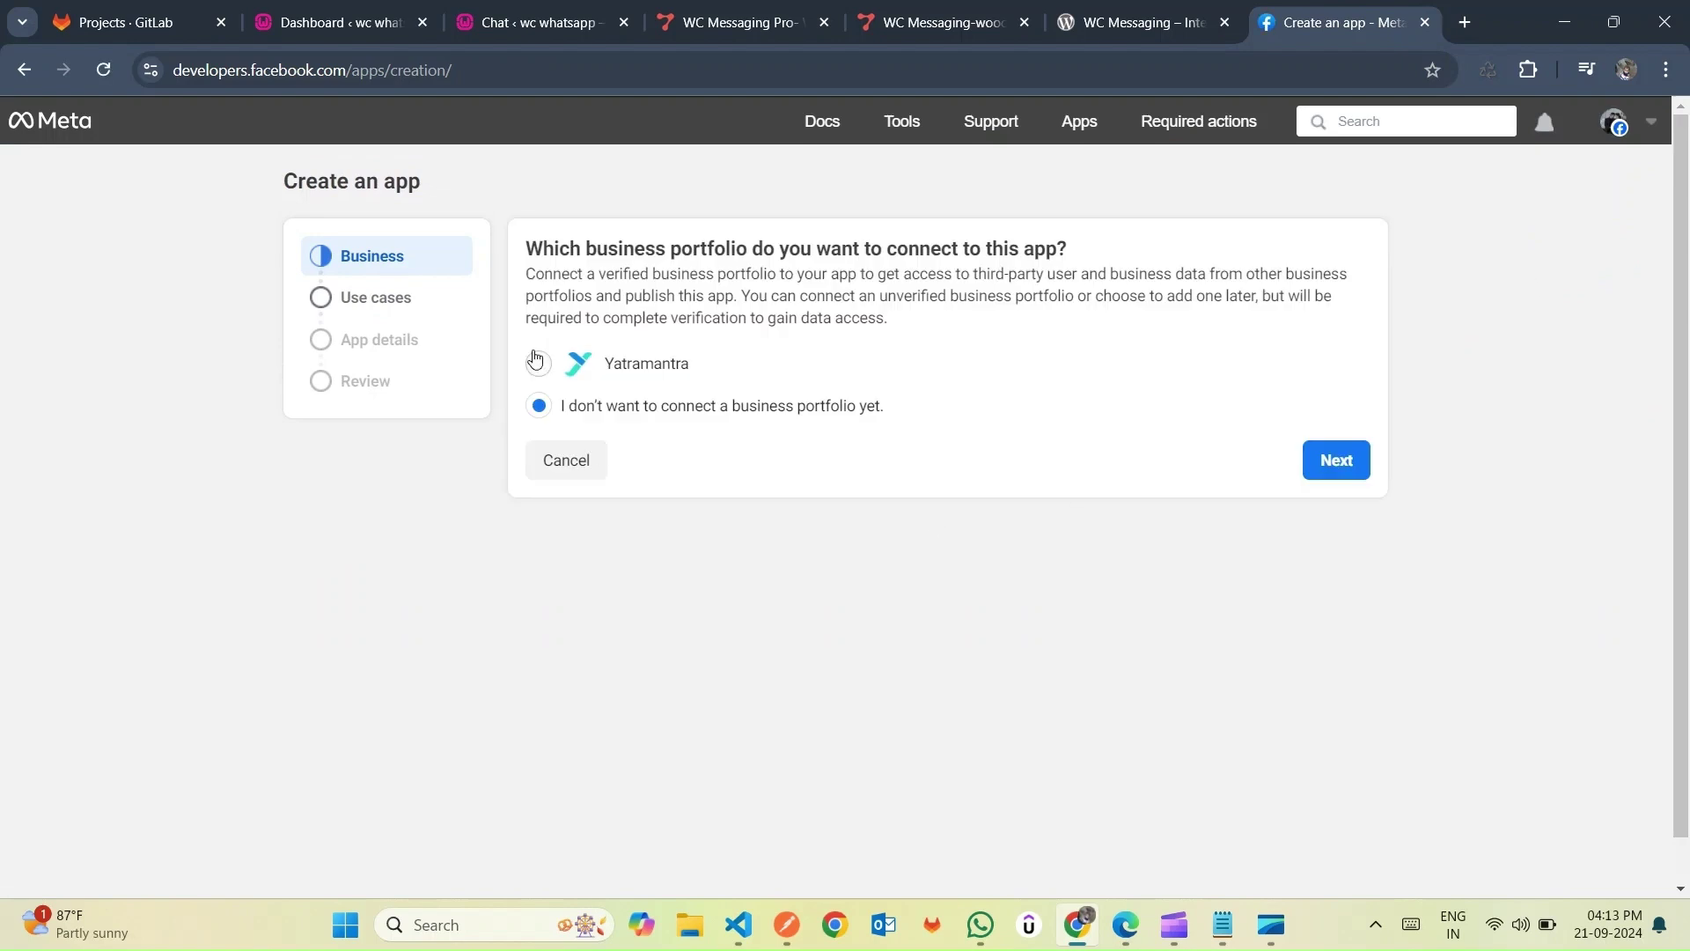
pyautogui.click(536, 362)
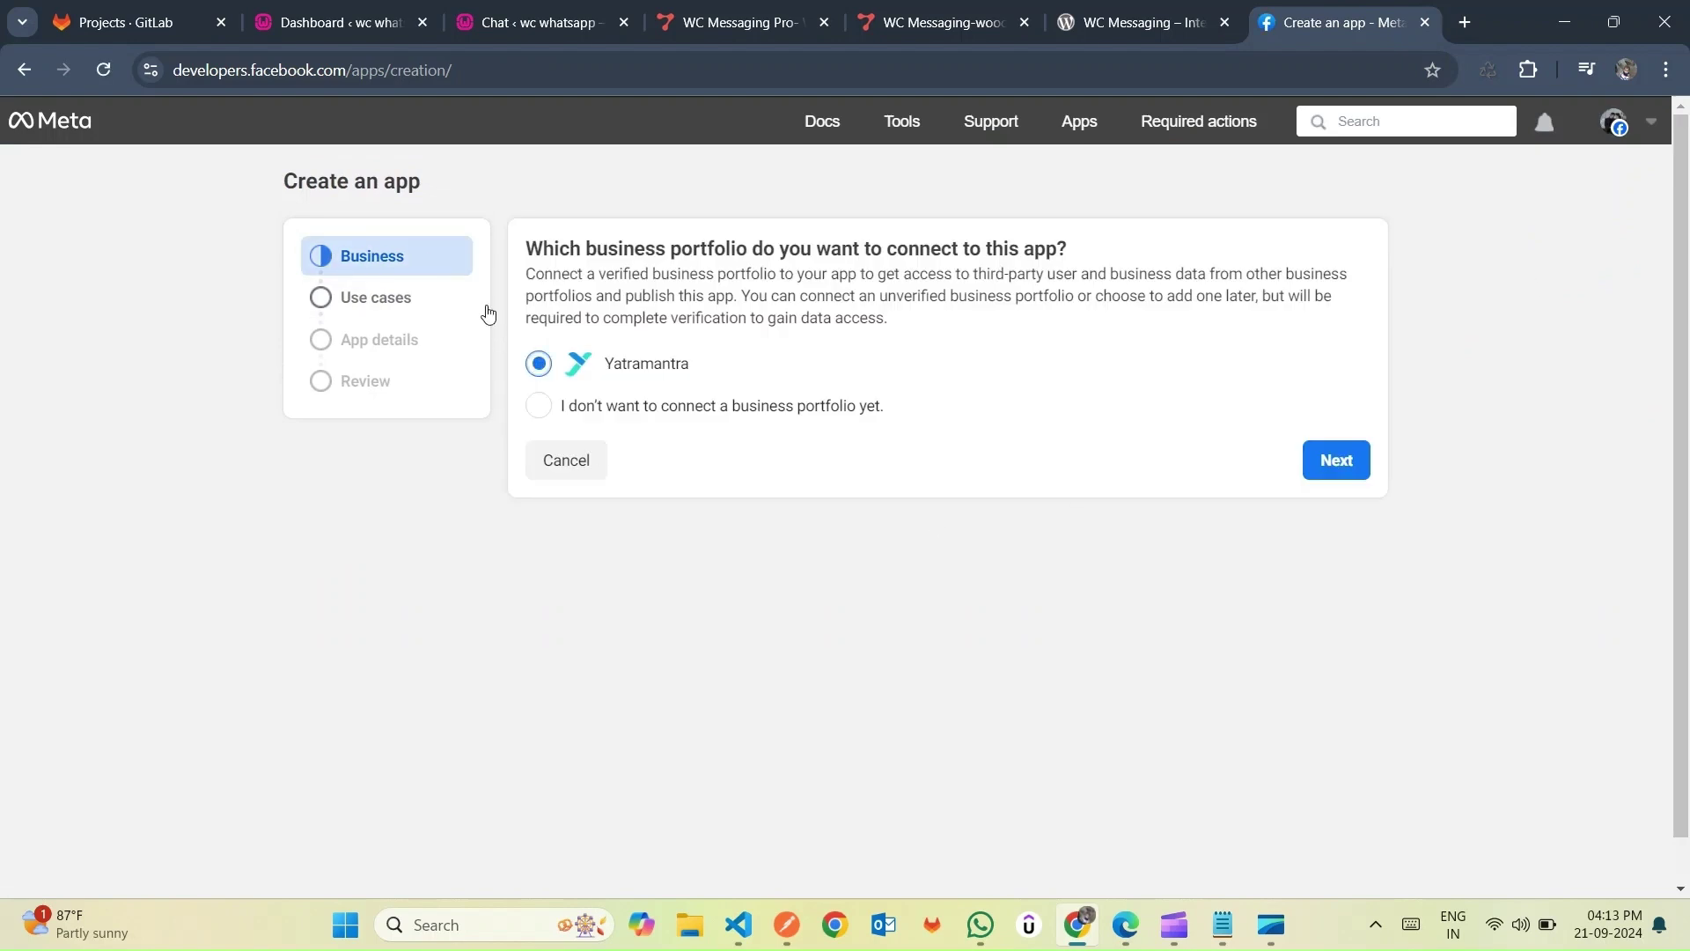
pyautogui.click(1338, 469)
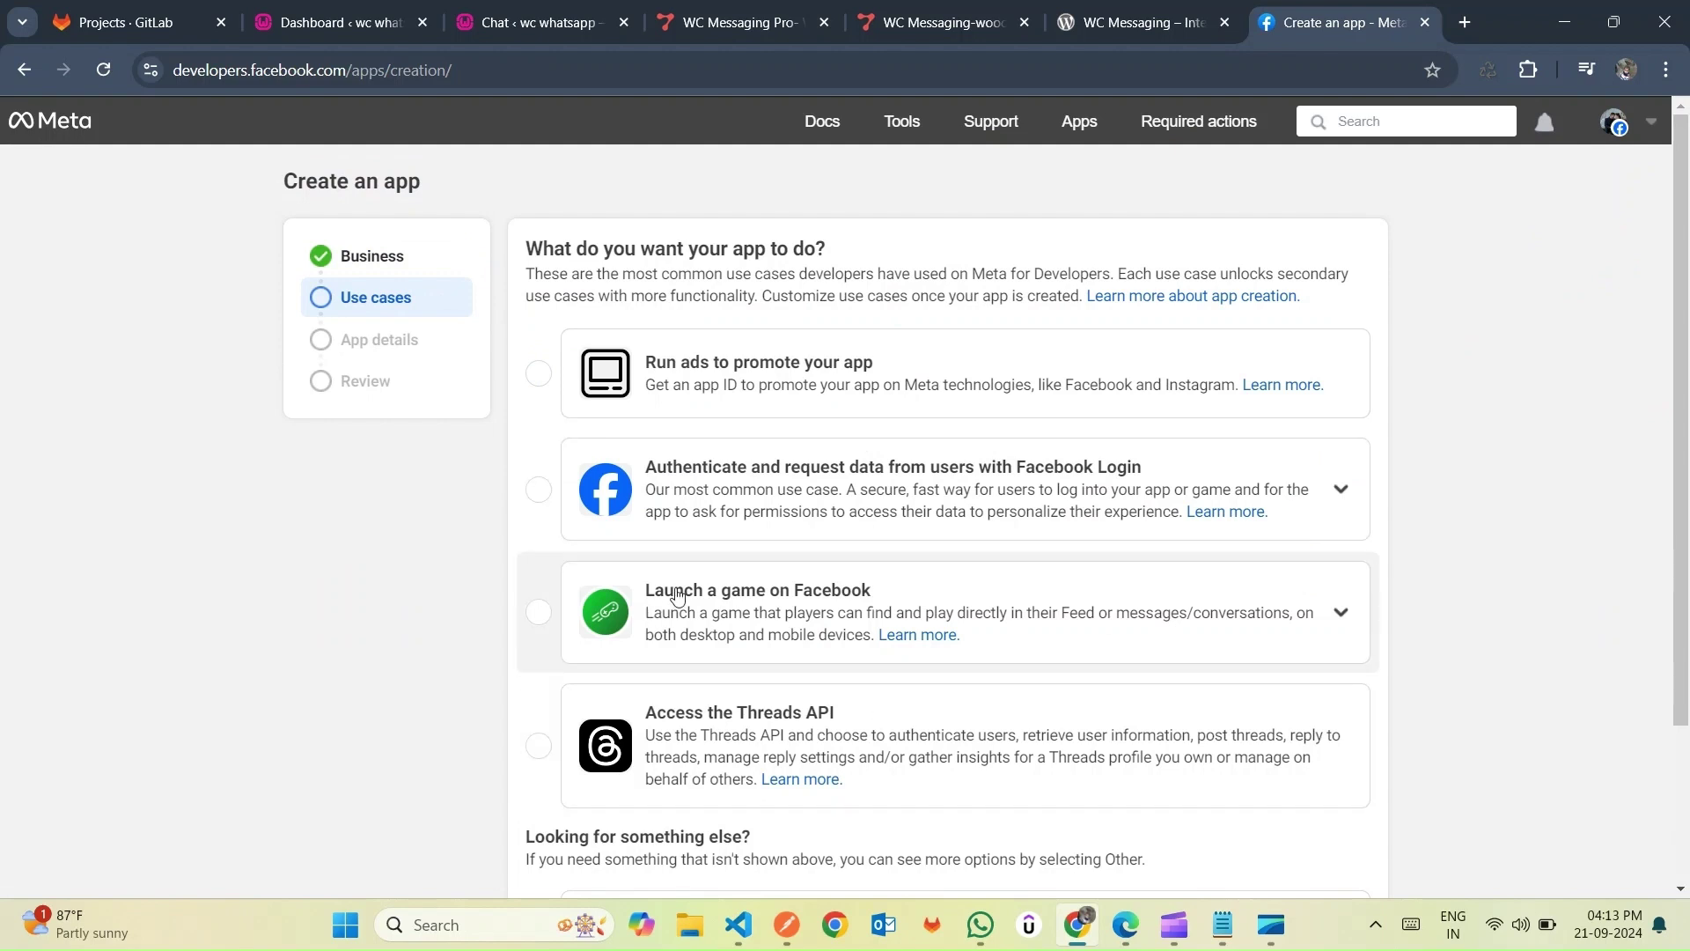
pyautogui.scroll(-3, 677, 596)
pyautogui.click(742, 742)
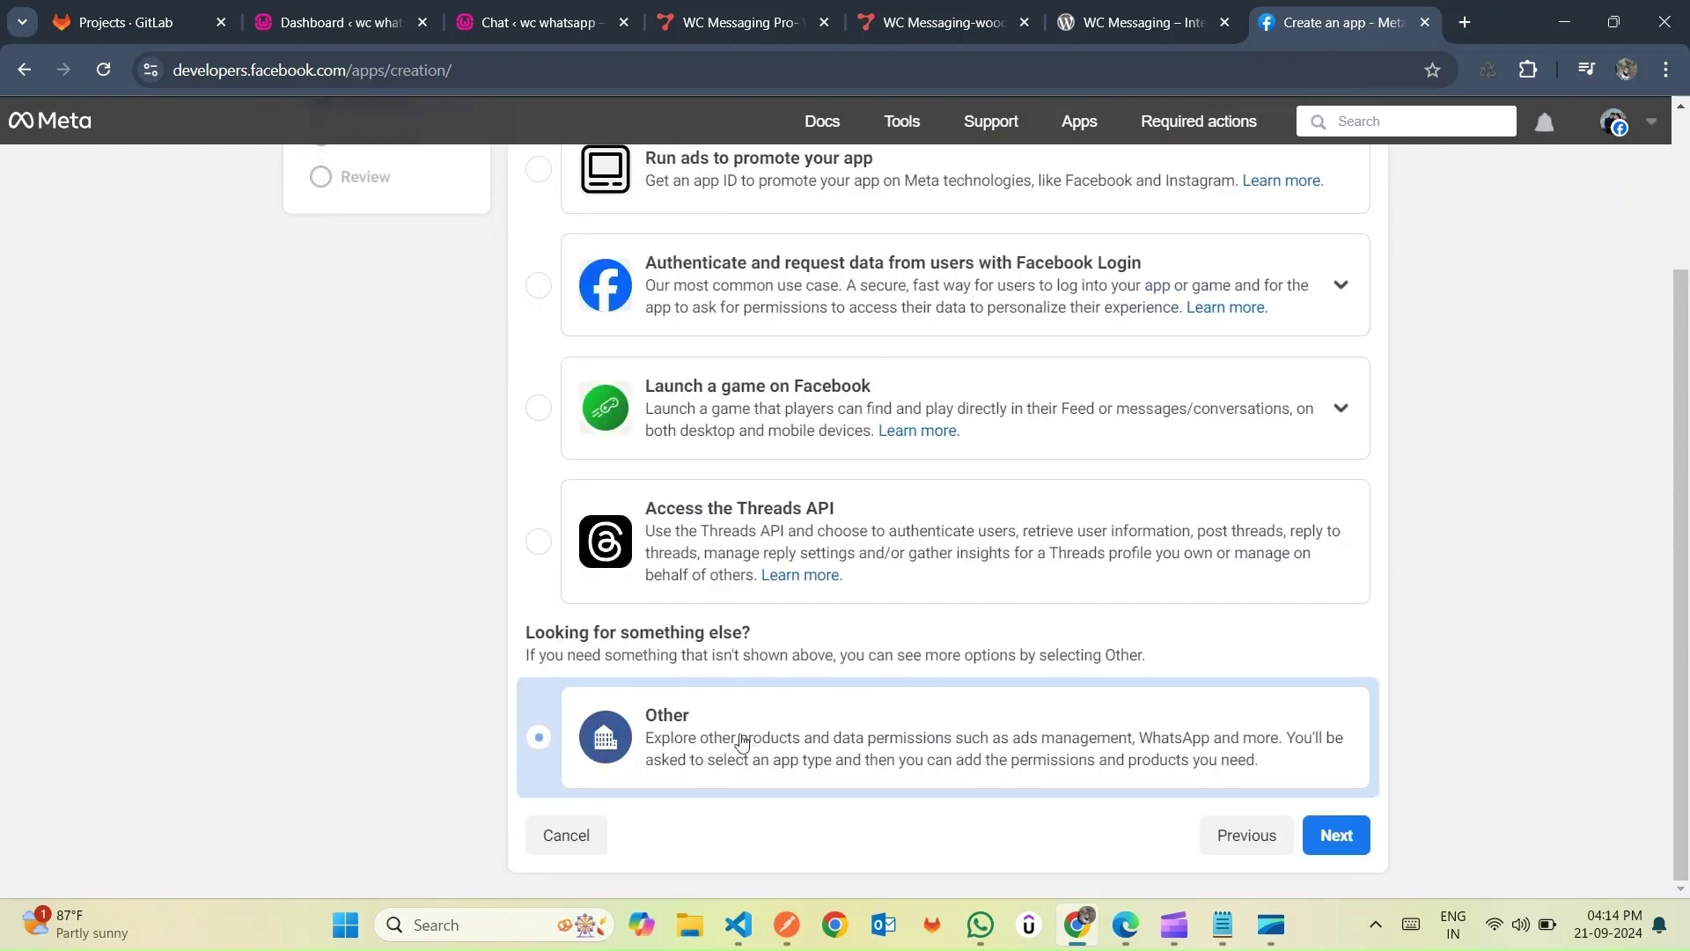
pyautogui.click(1334, 836)
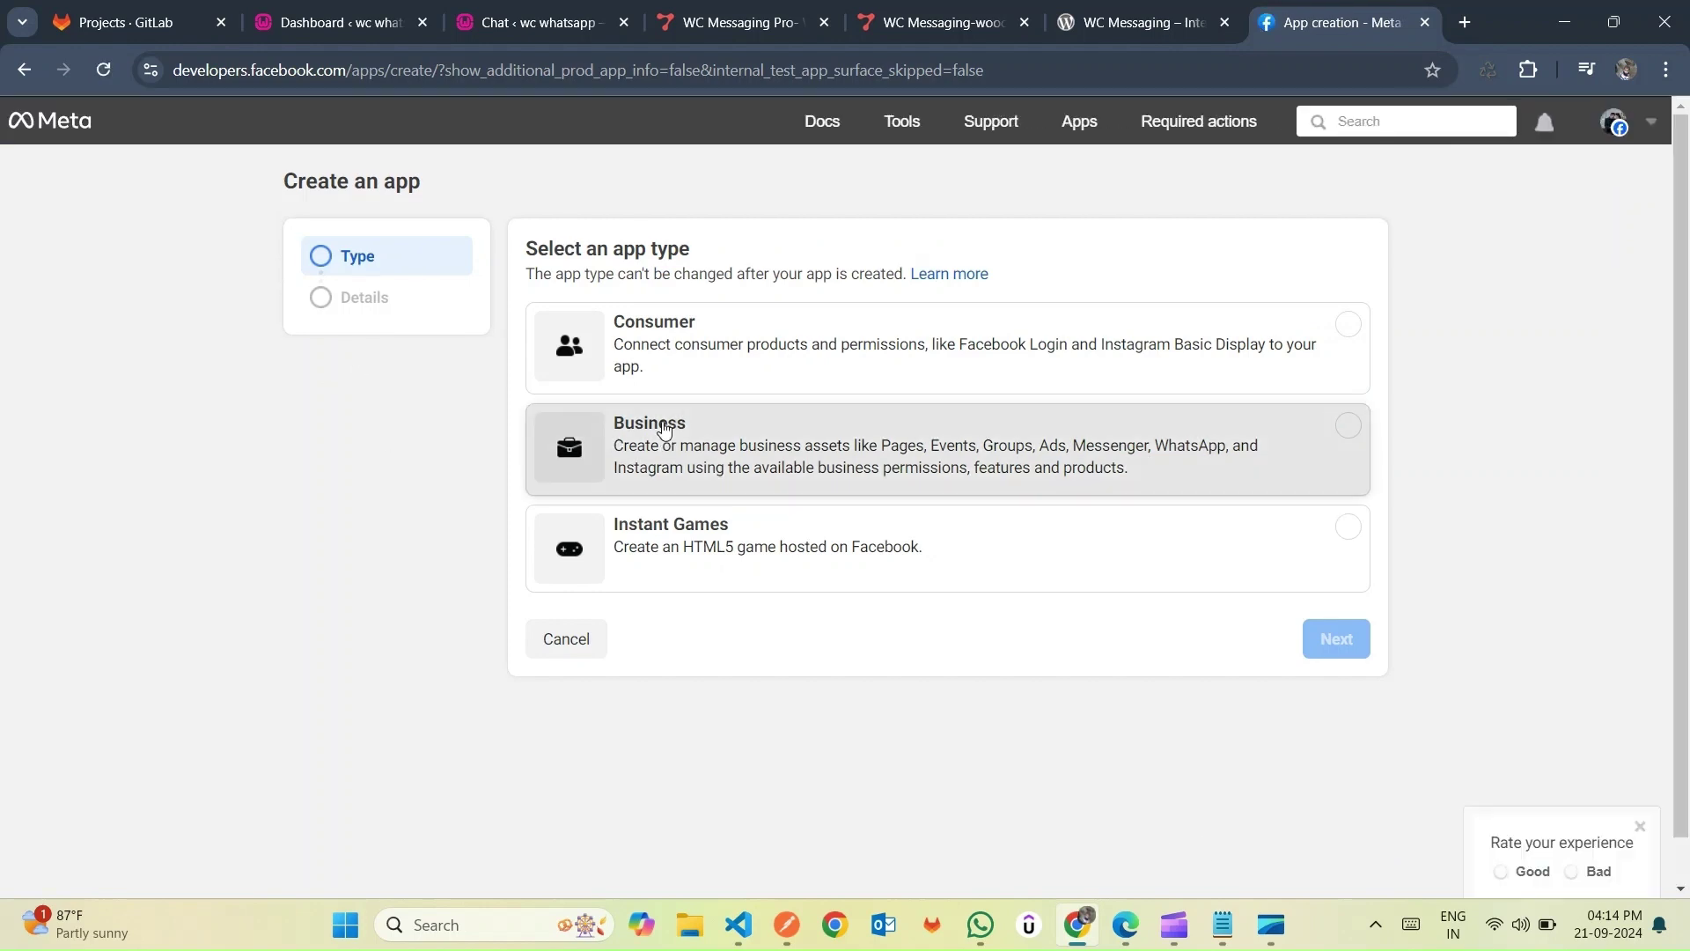
pyautogui.click(667, 437)
pyautogui.click(1343, 639)
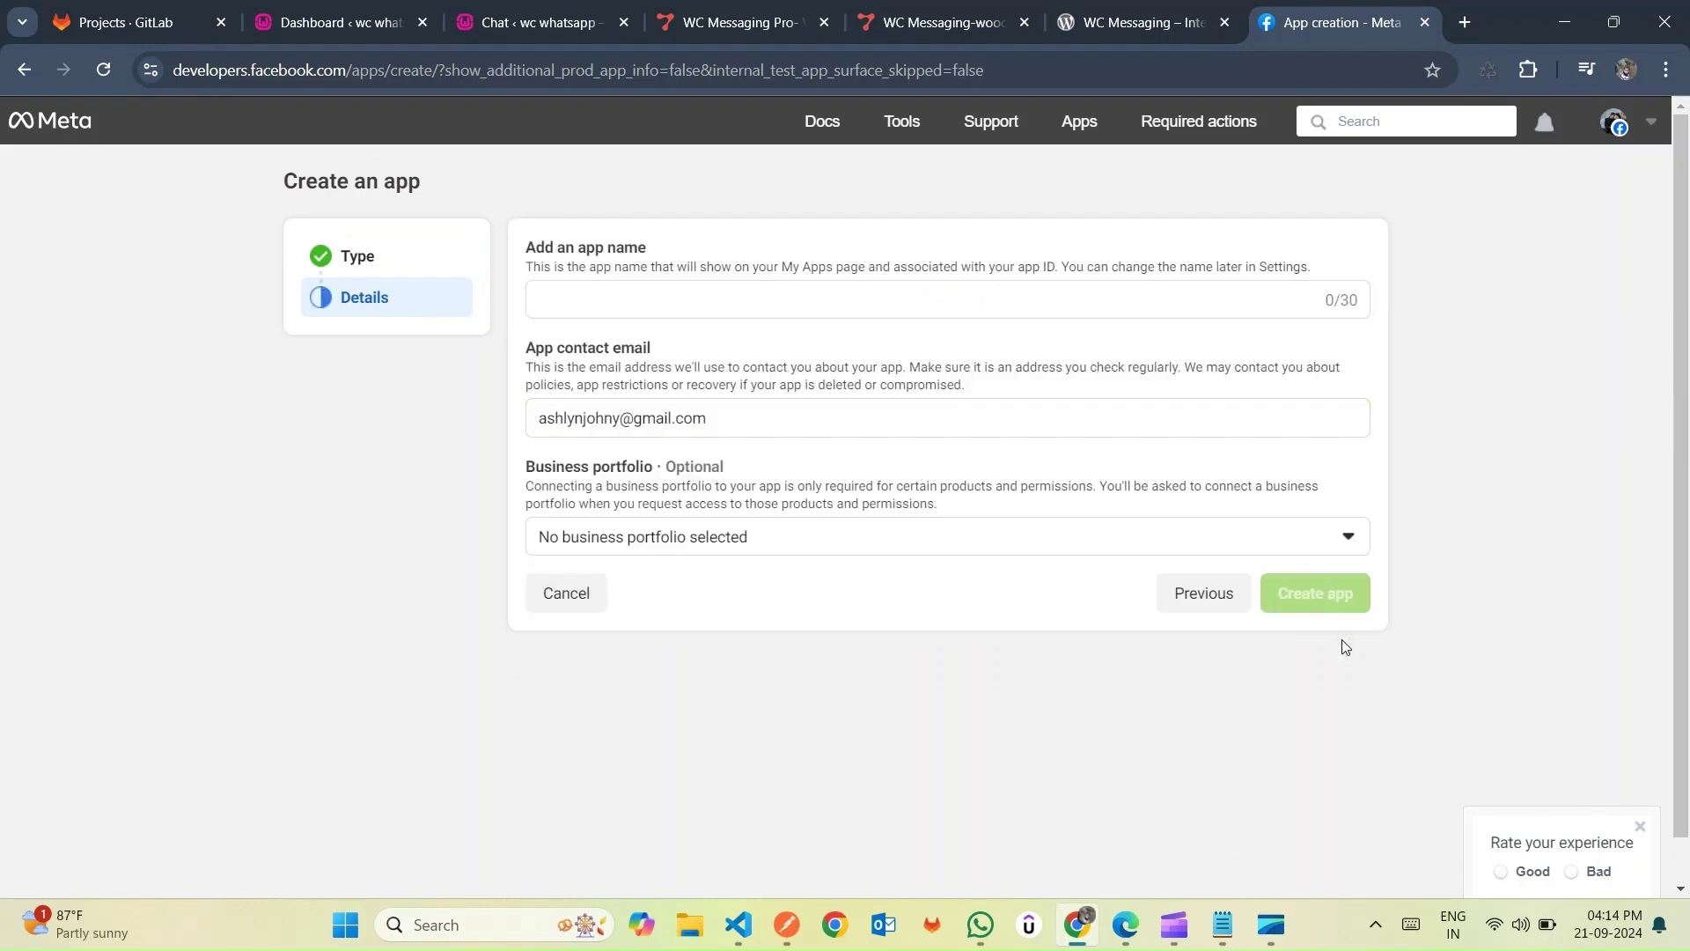
# - Name the app mydemoapp, choose the Yatramantra business portfolio, and create it
pyautogui.click(765, 293)
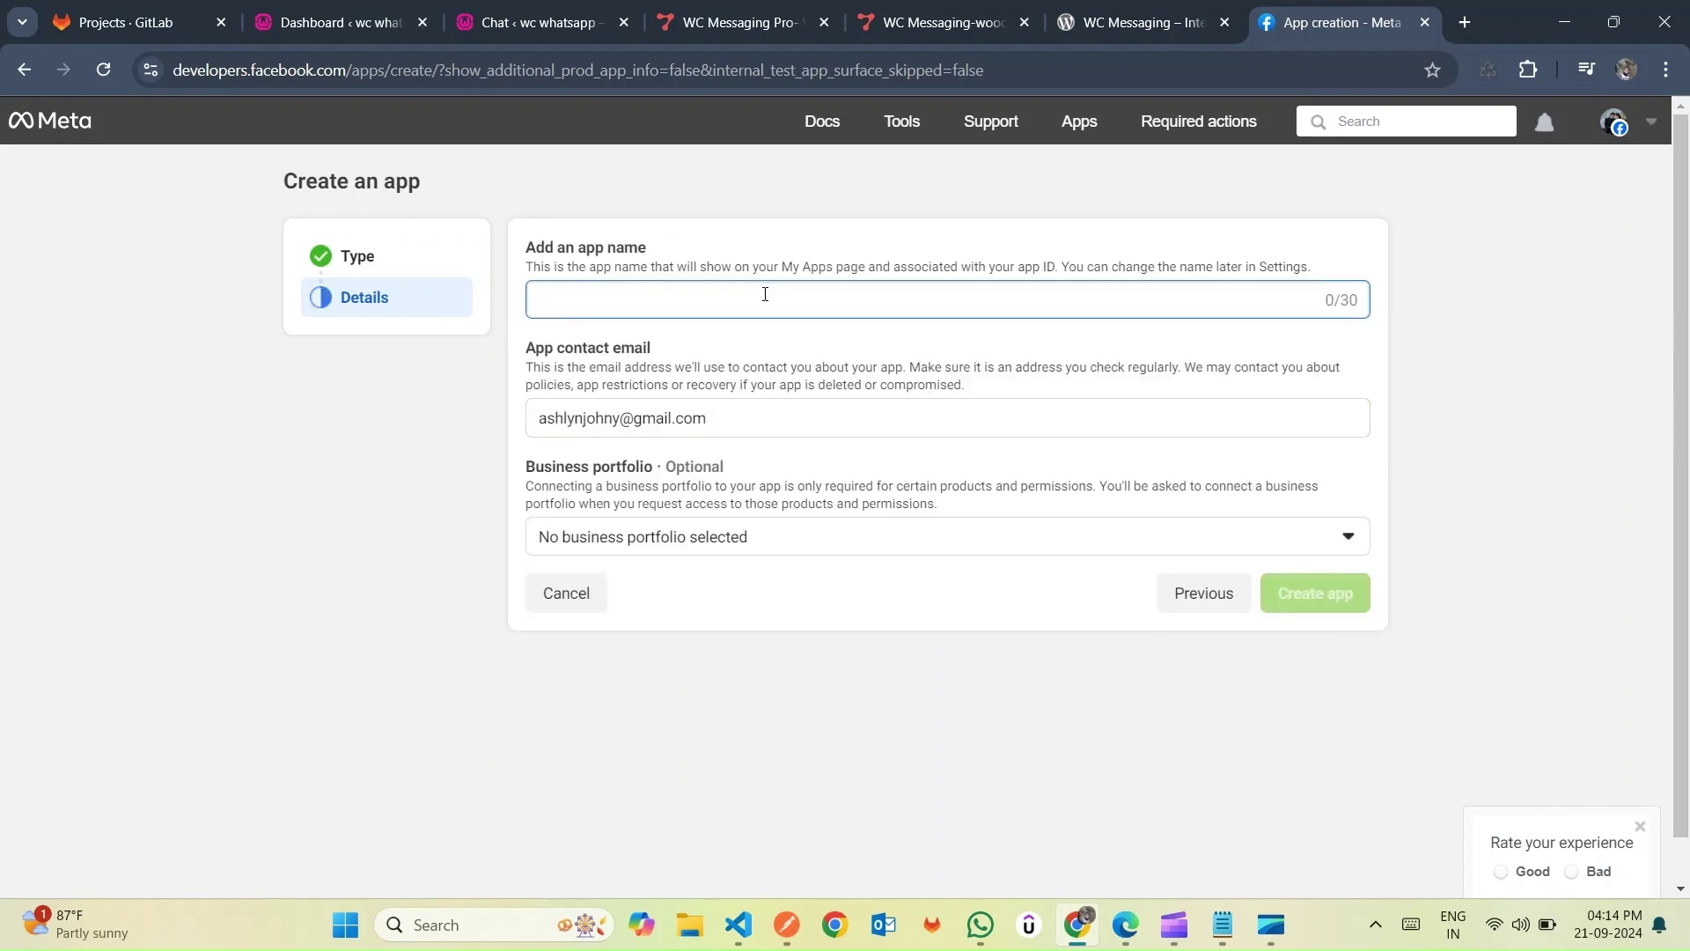
pyautogui.write('myde')
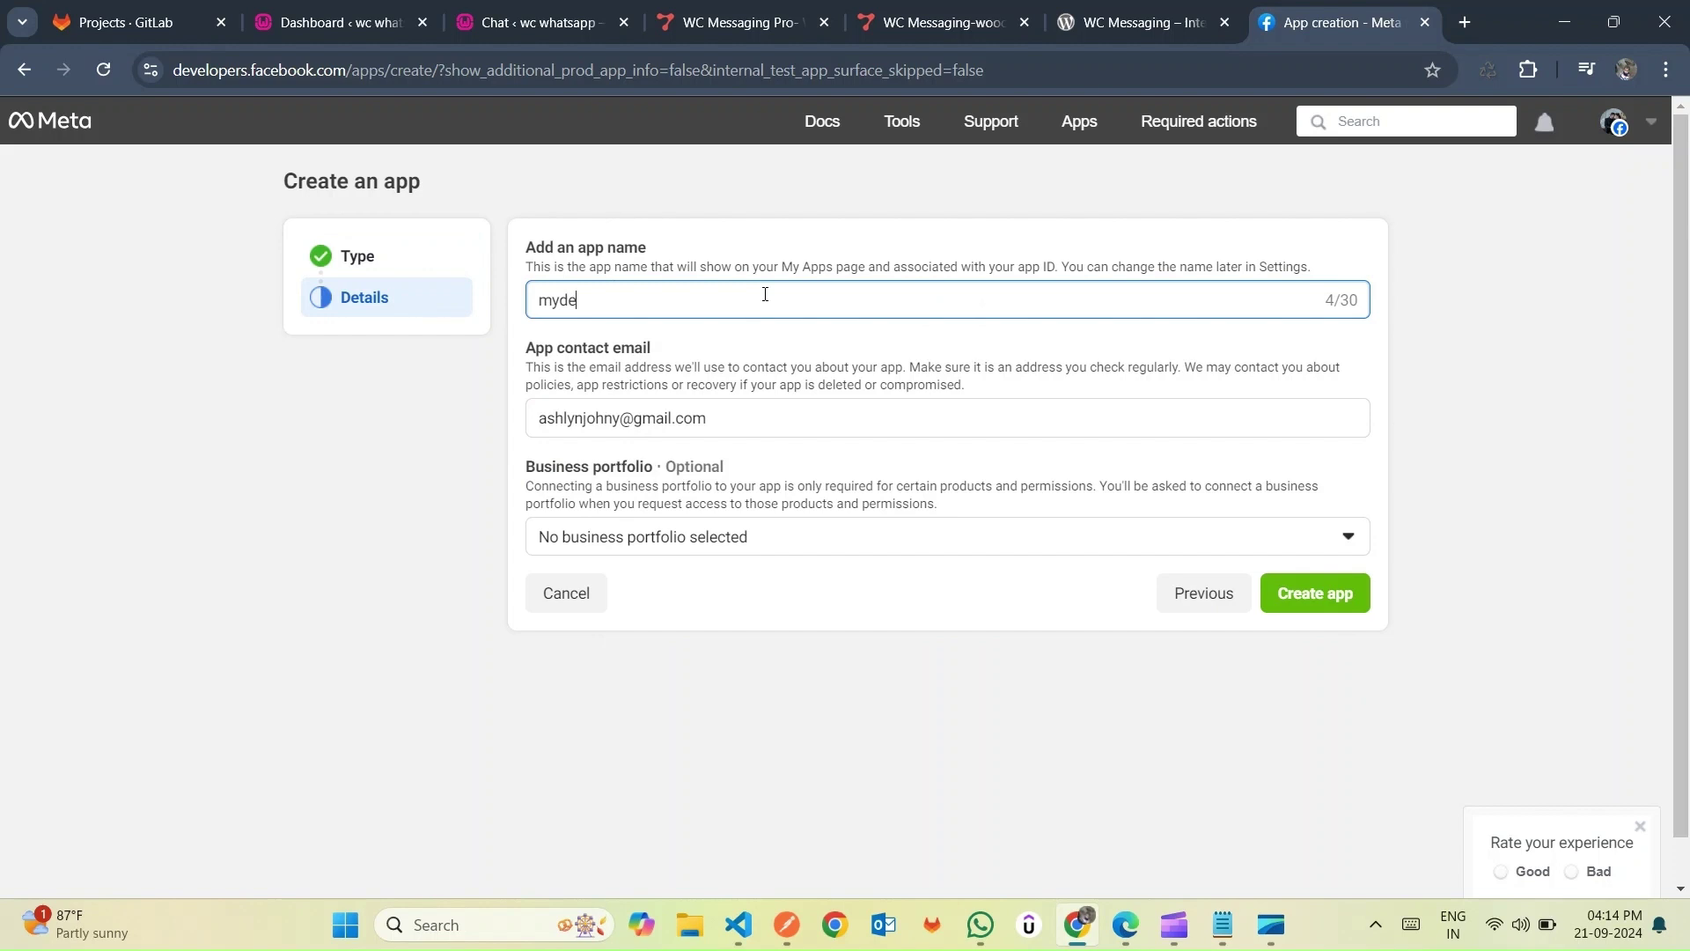
pyautogui.write('moapp')
pyautogui.click(865, 546)
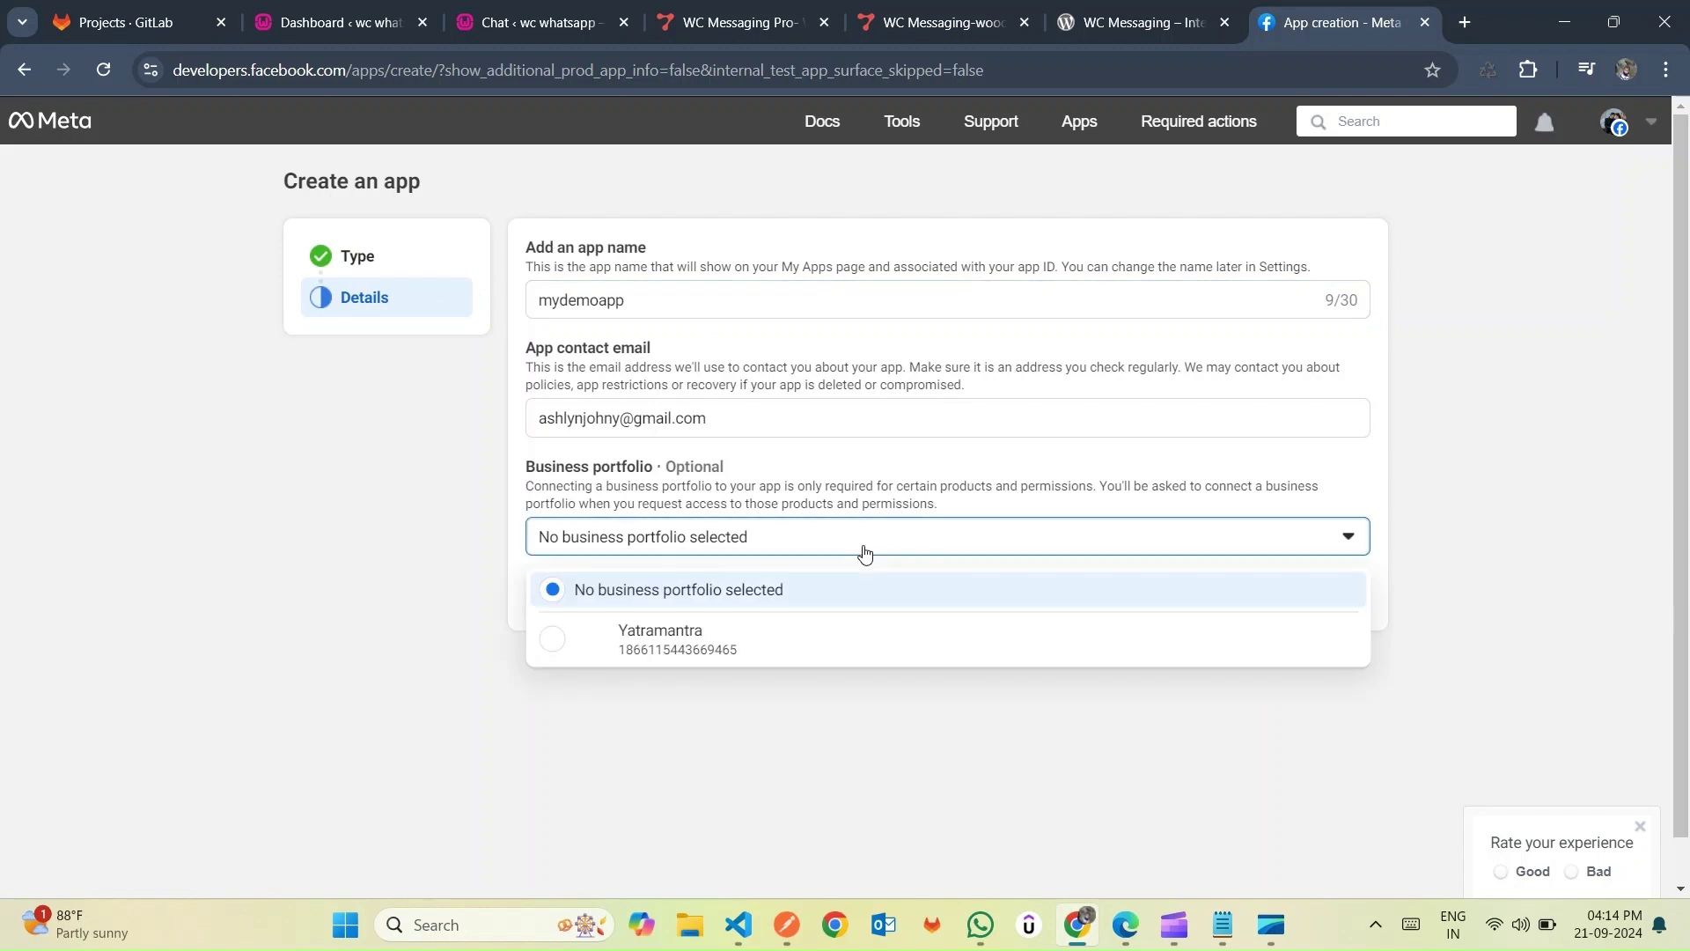
pyautogui.click(730, 641)
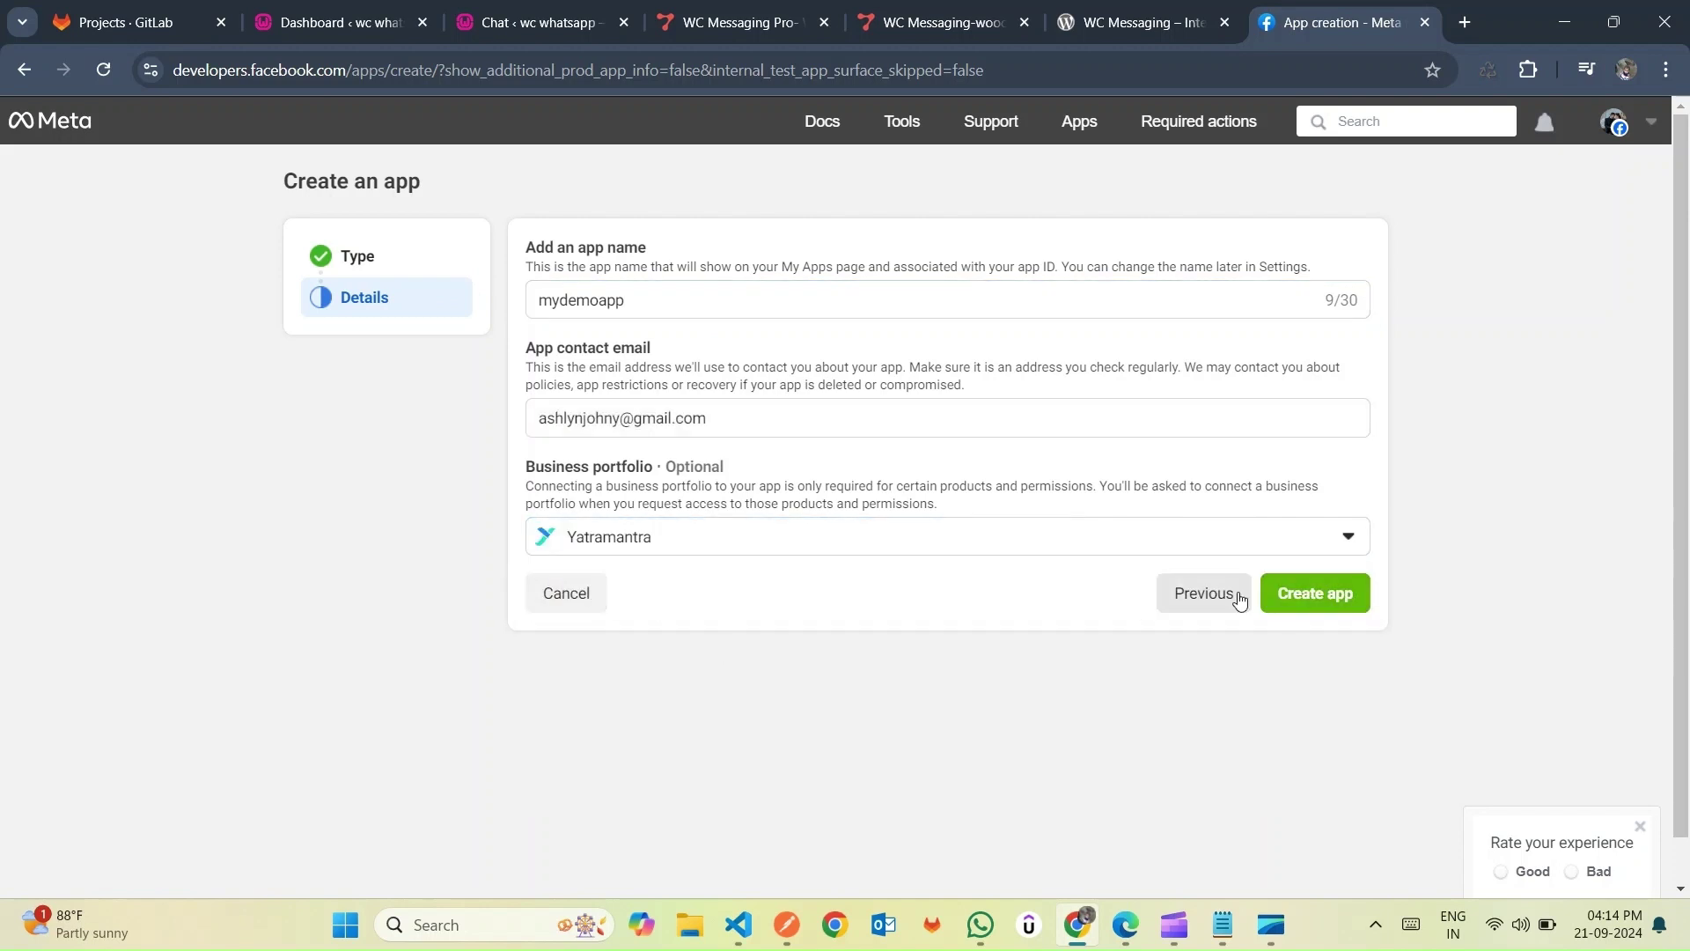
pyautogui.click(1320, 593)
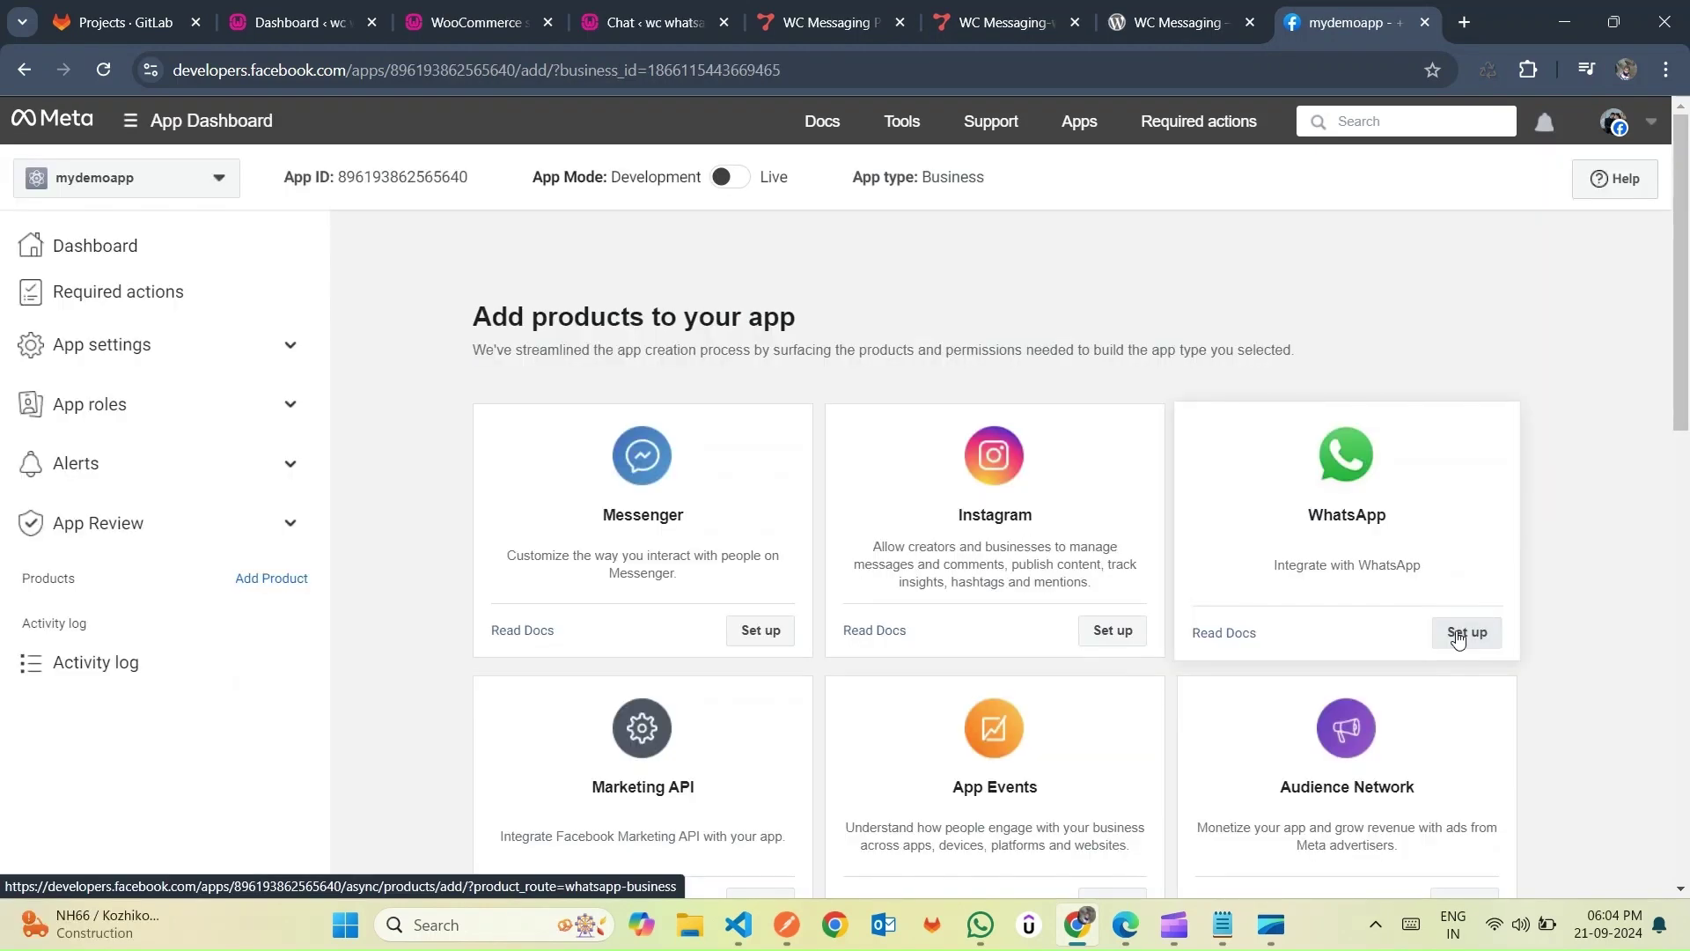
# - Add WhatsApp to mydemoapp and scroll through its API Setup steps
pyautogui.click(1458, 635)
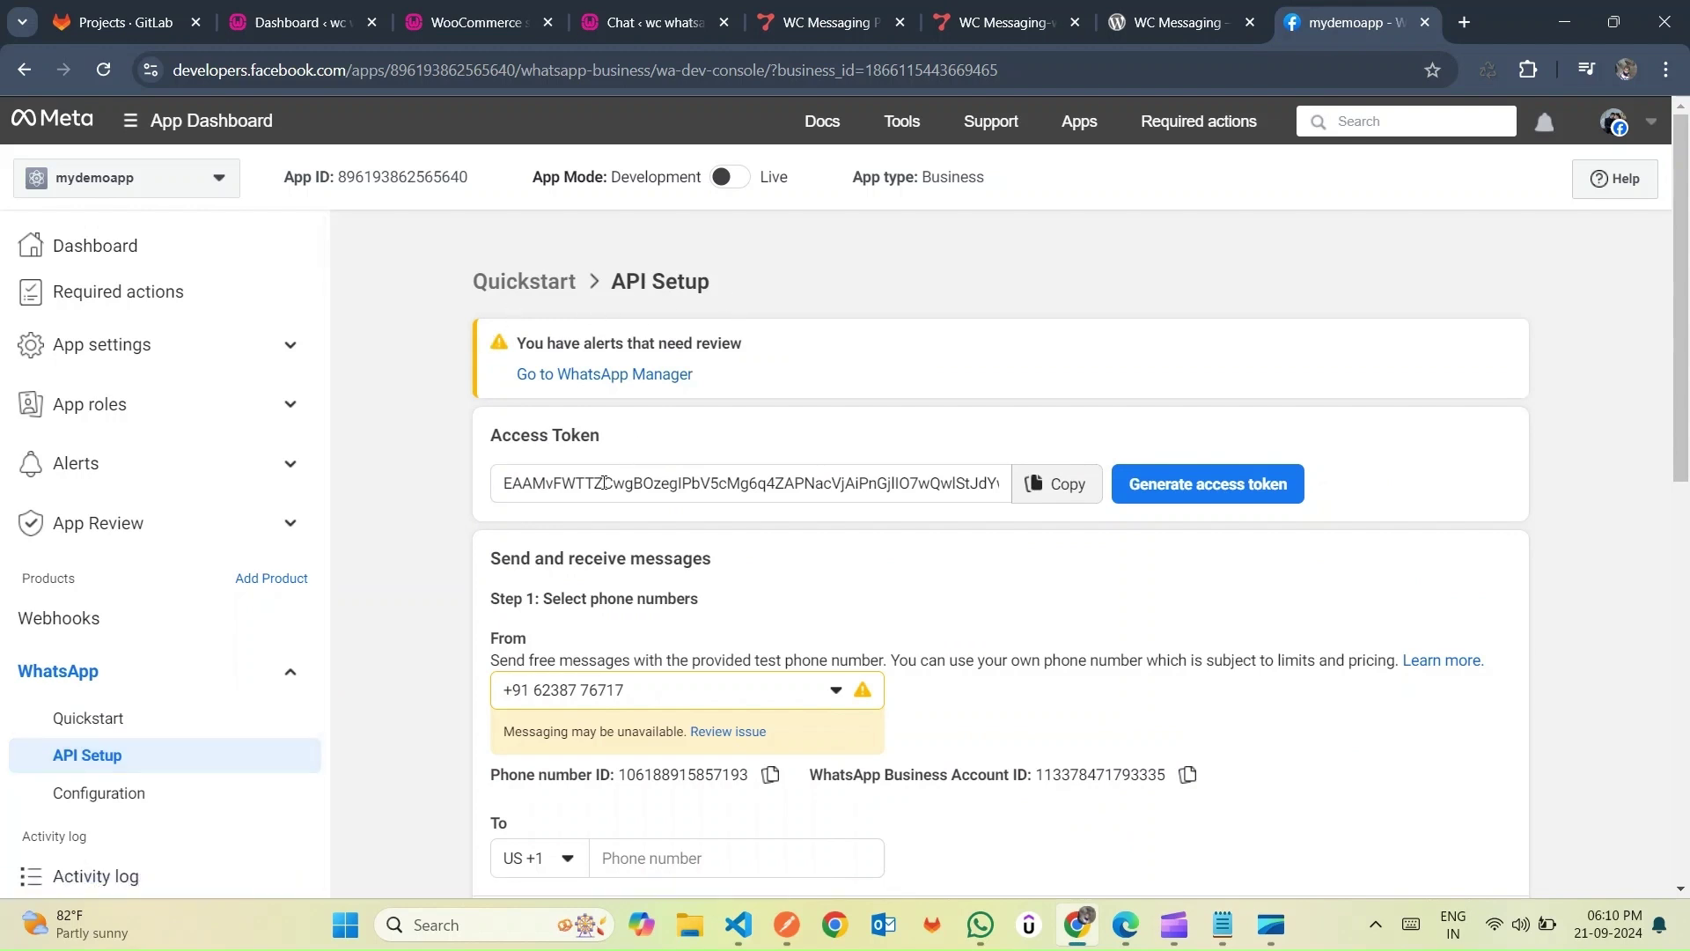
pyautogui.scroll(-3, 863, 552)
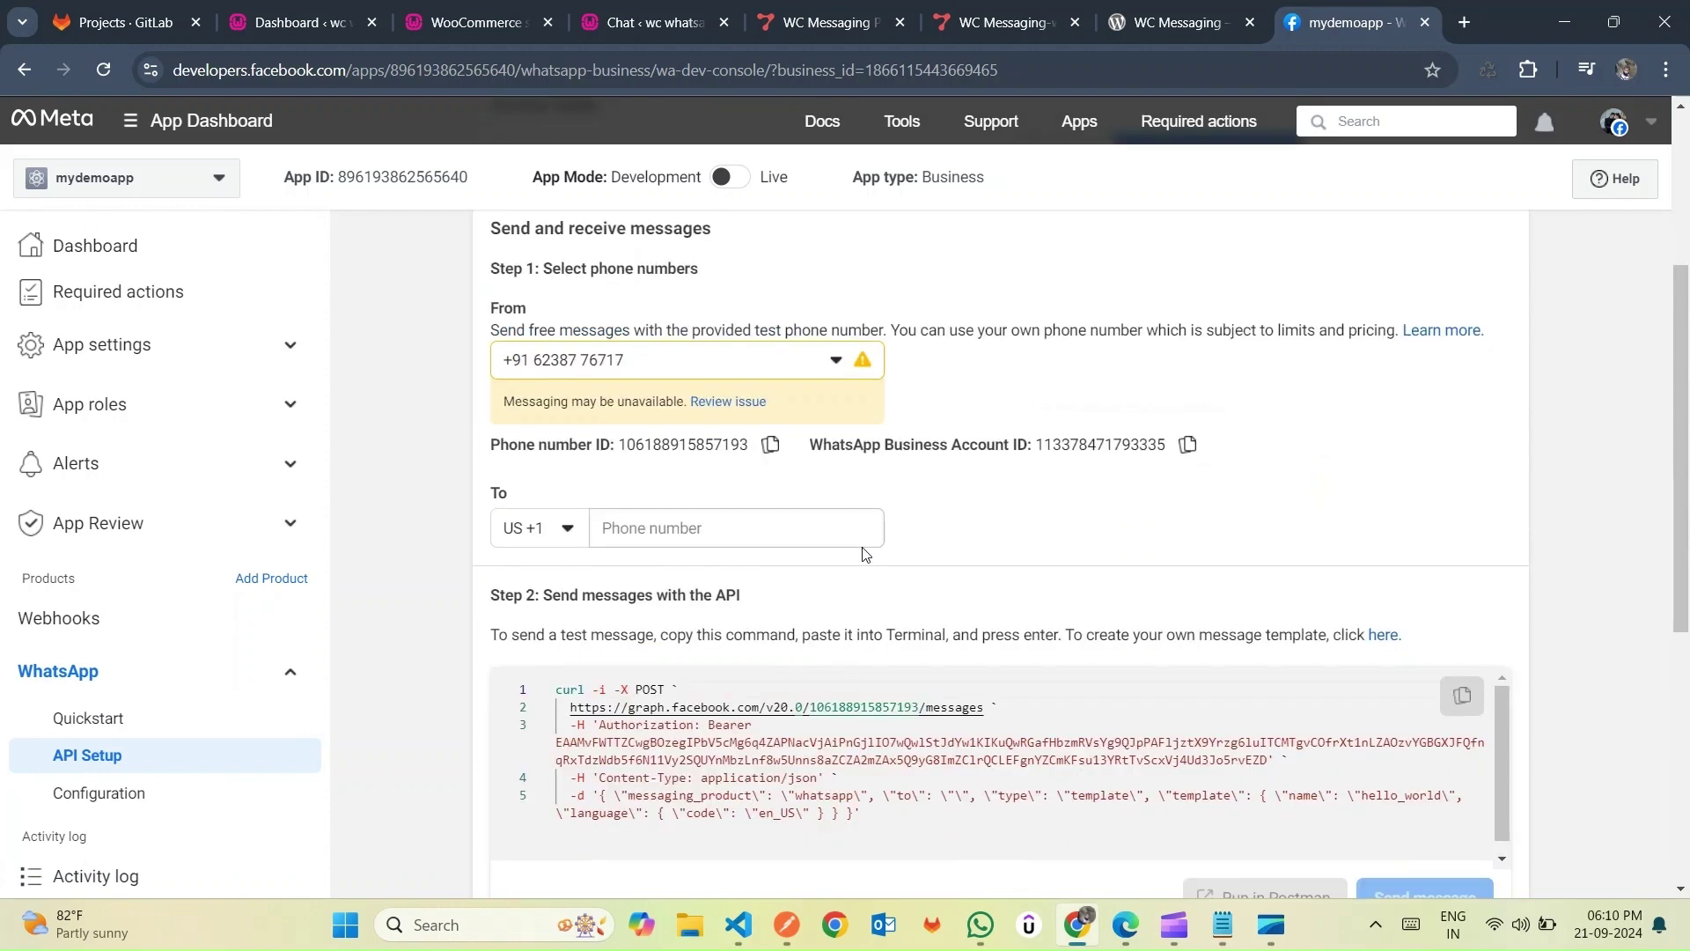
pyautogui.scroll(-2, 889, 581)
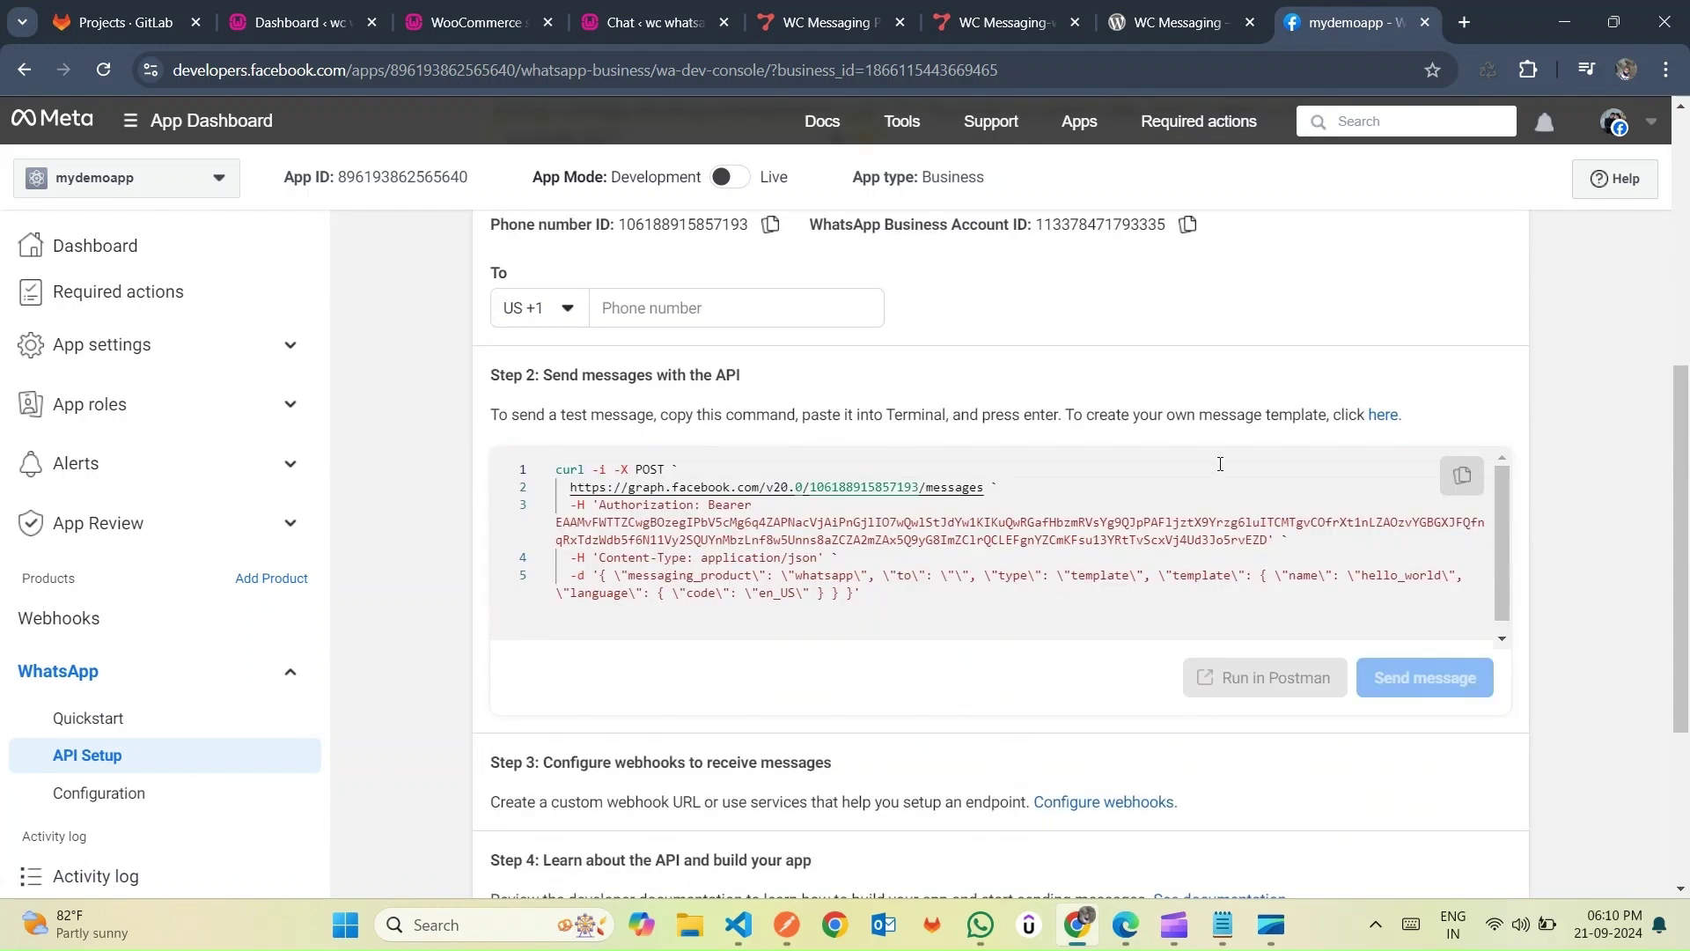
pyautogui.scroll(-3, 1536, 510)
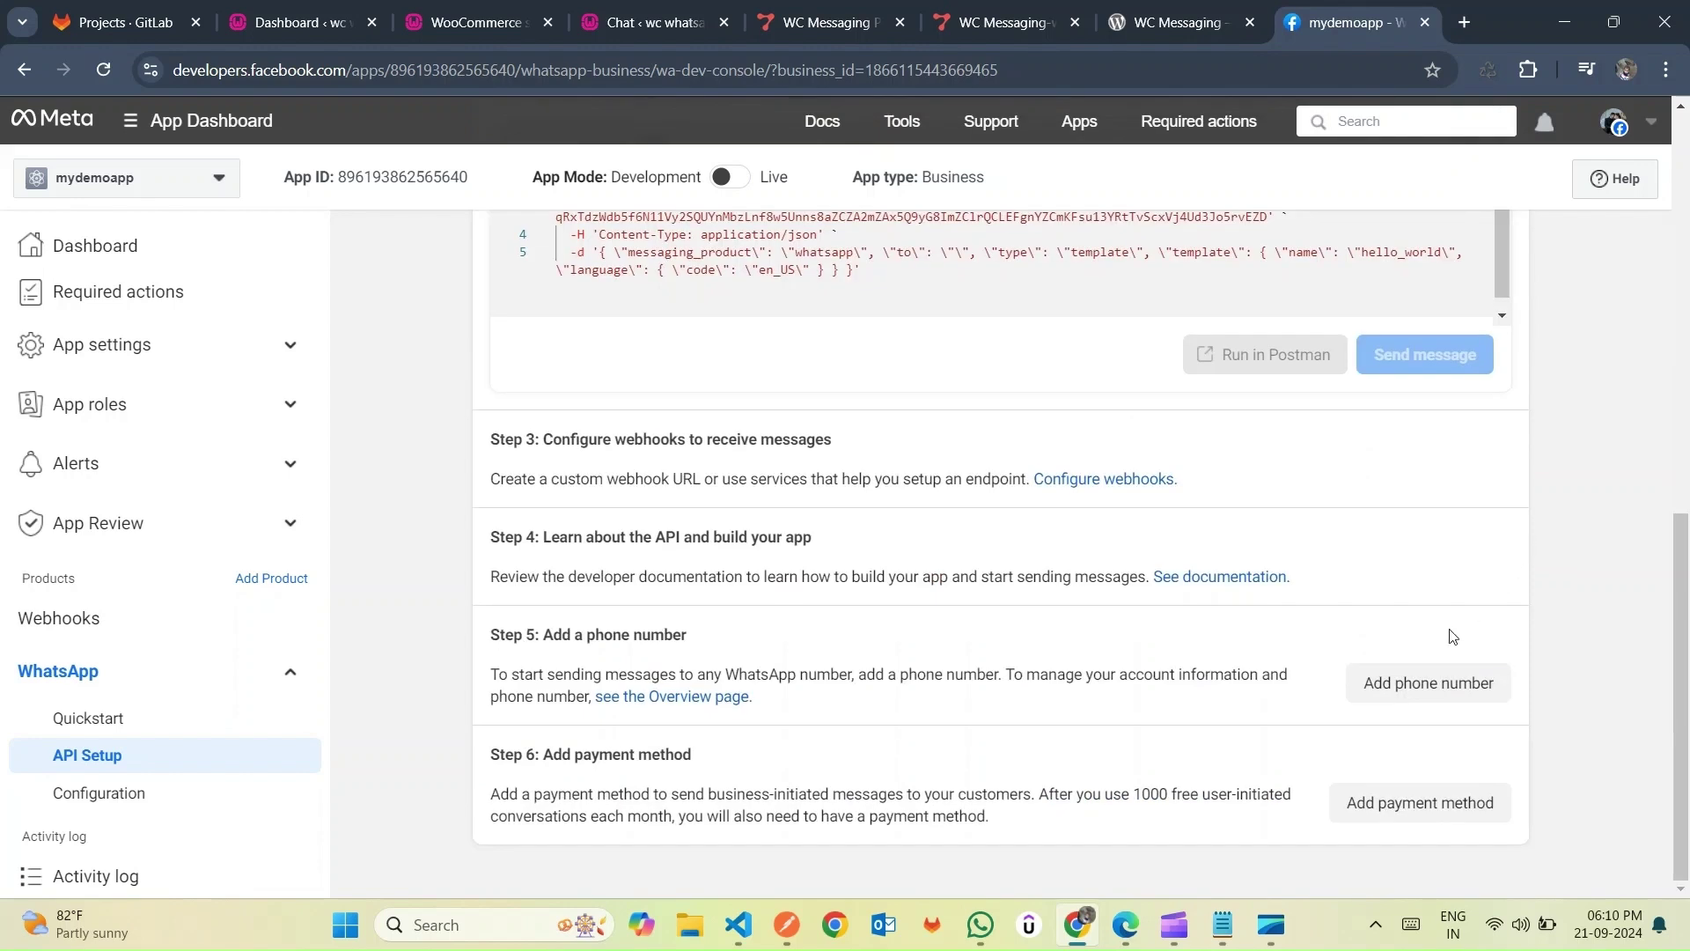
# - Create the WhatsApp Business profile with display name Orders and category Professional Services
pyautogui.click(1402, 685)
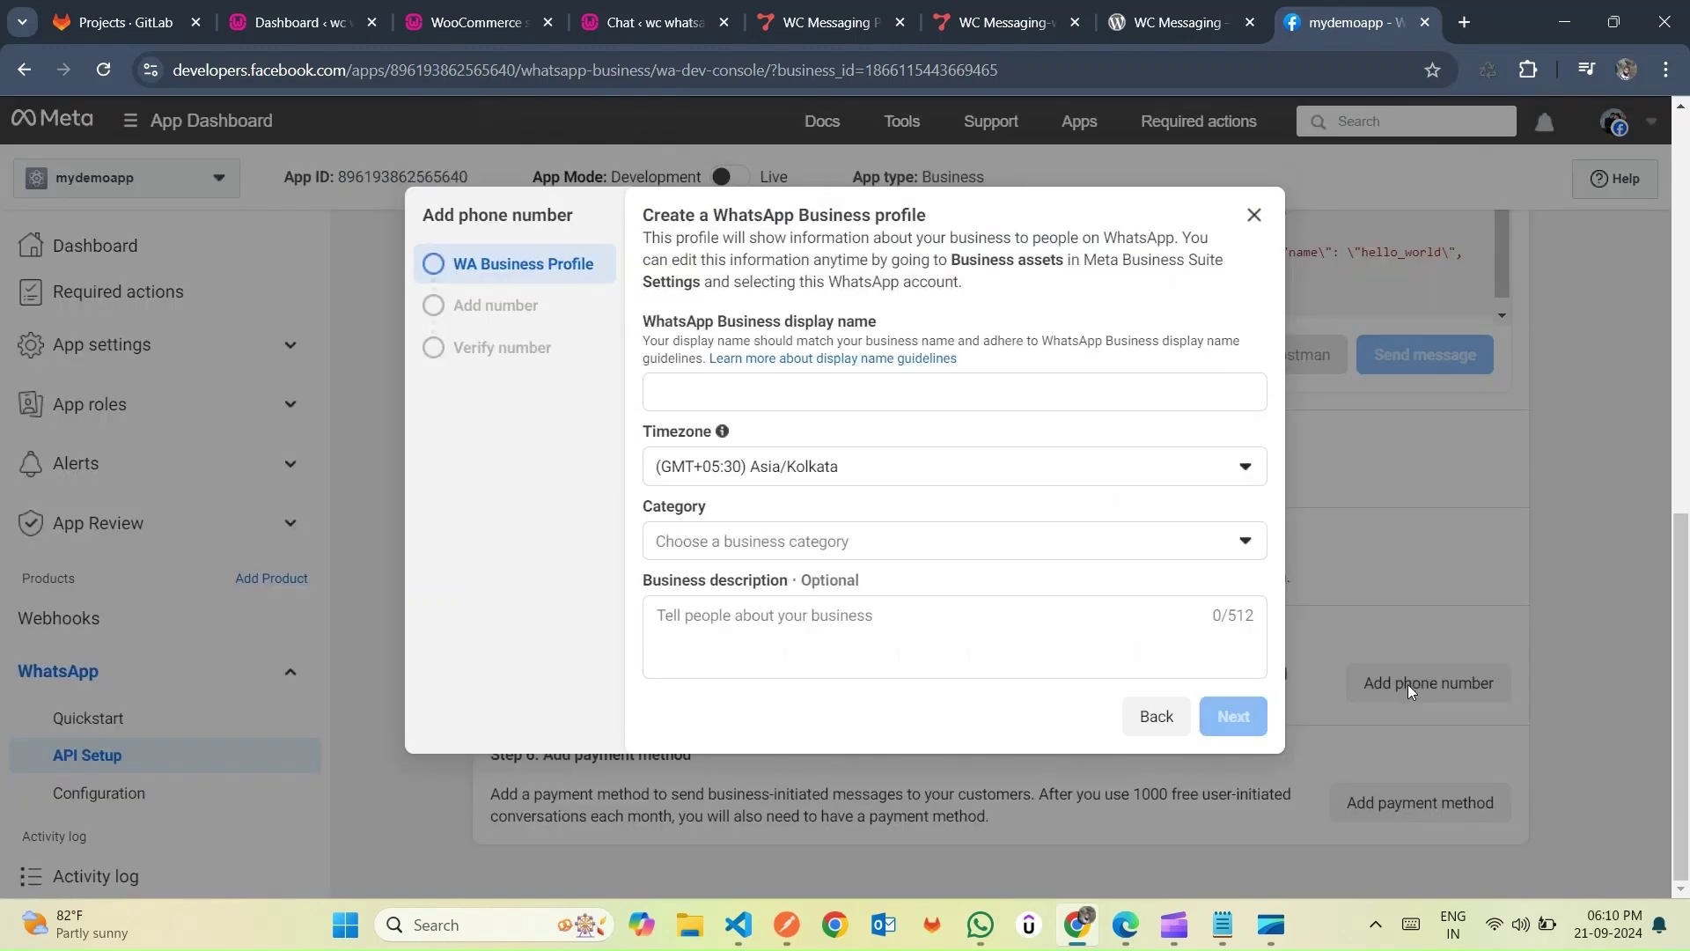
pyautogui.click(721, 386)
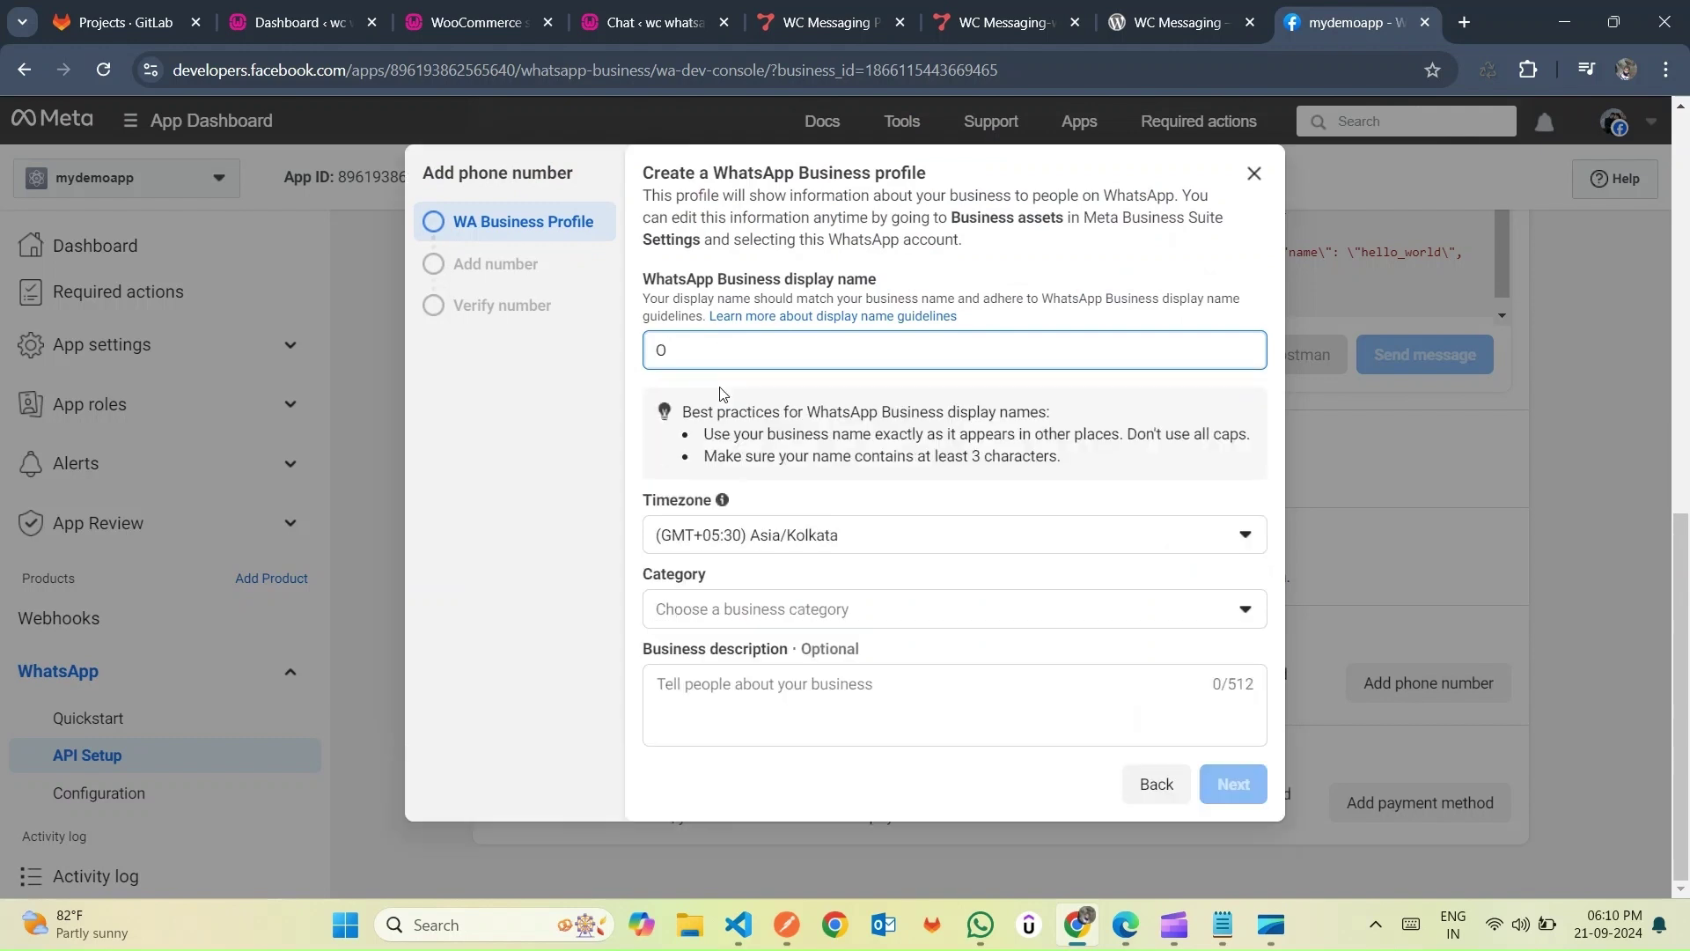
pyautogui.write('Orders')
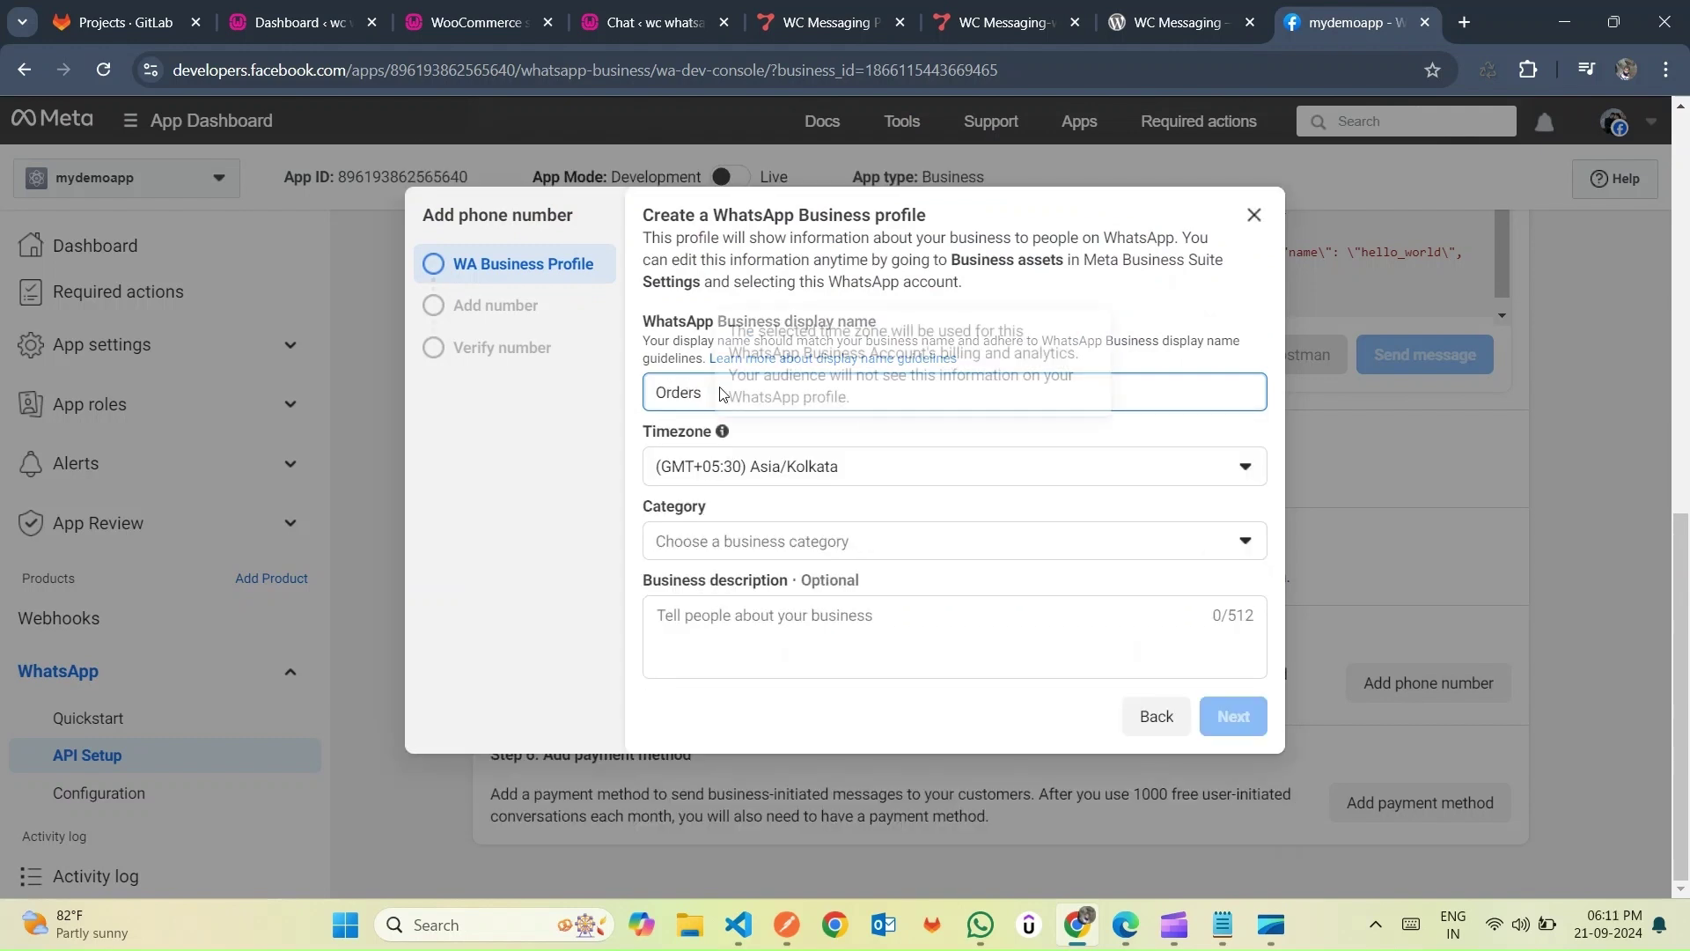
pyautogui.click(715, 535)
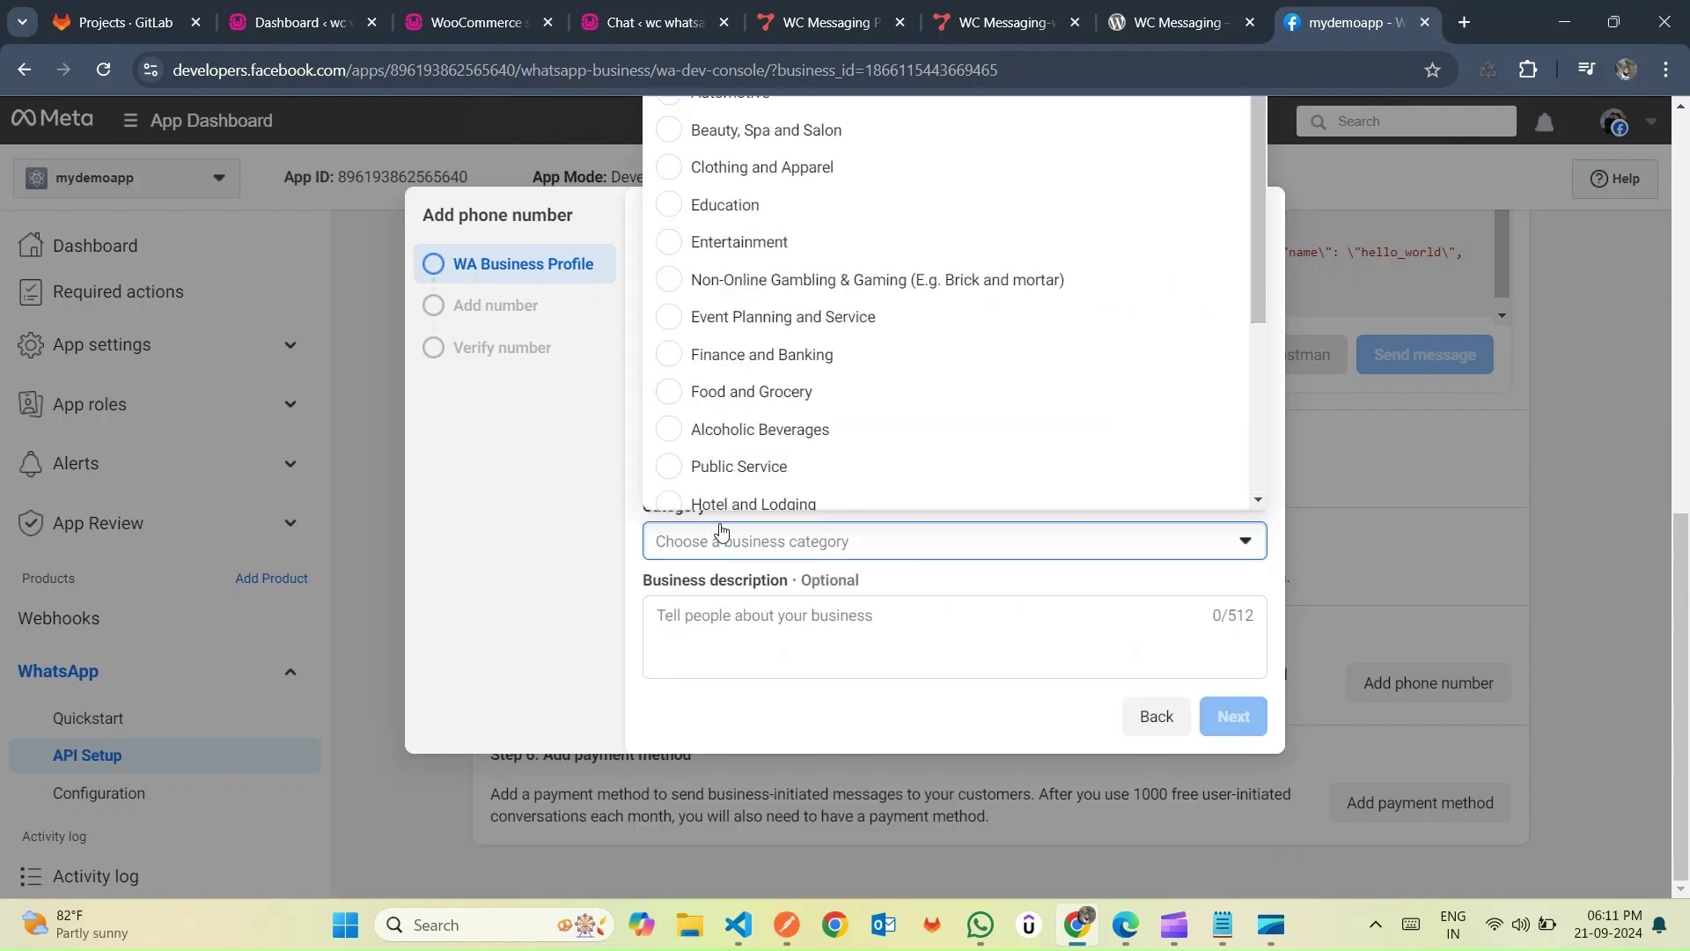
pyautogui.scroll(-3, 727, 411)
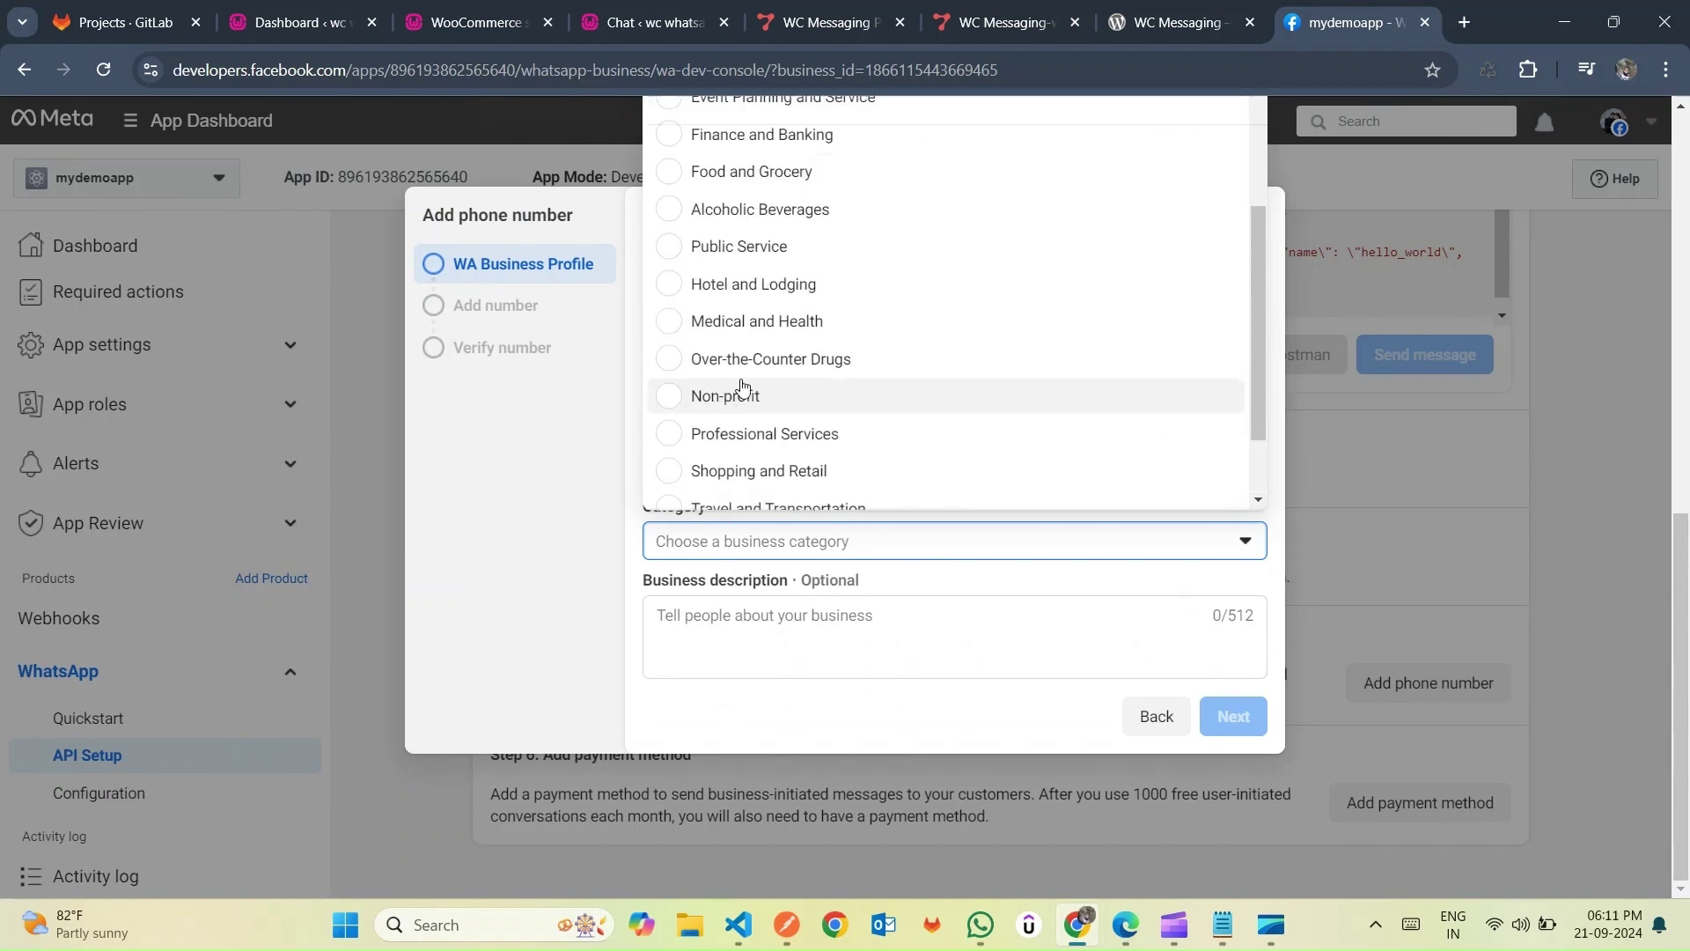
pyautogui.click(793, 256)
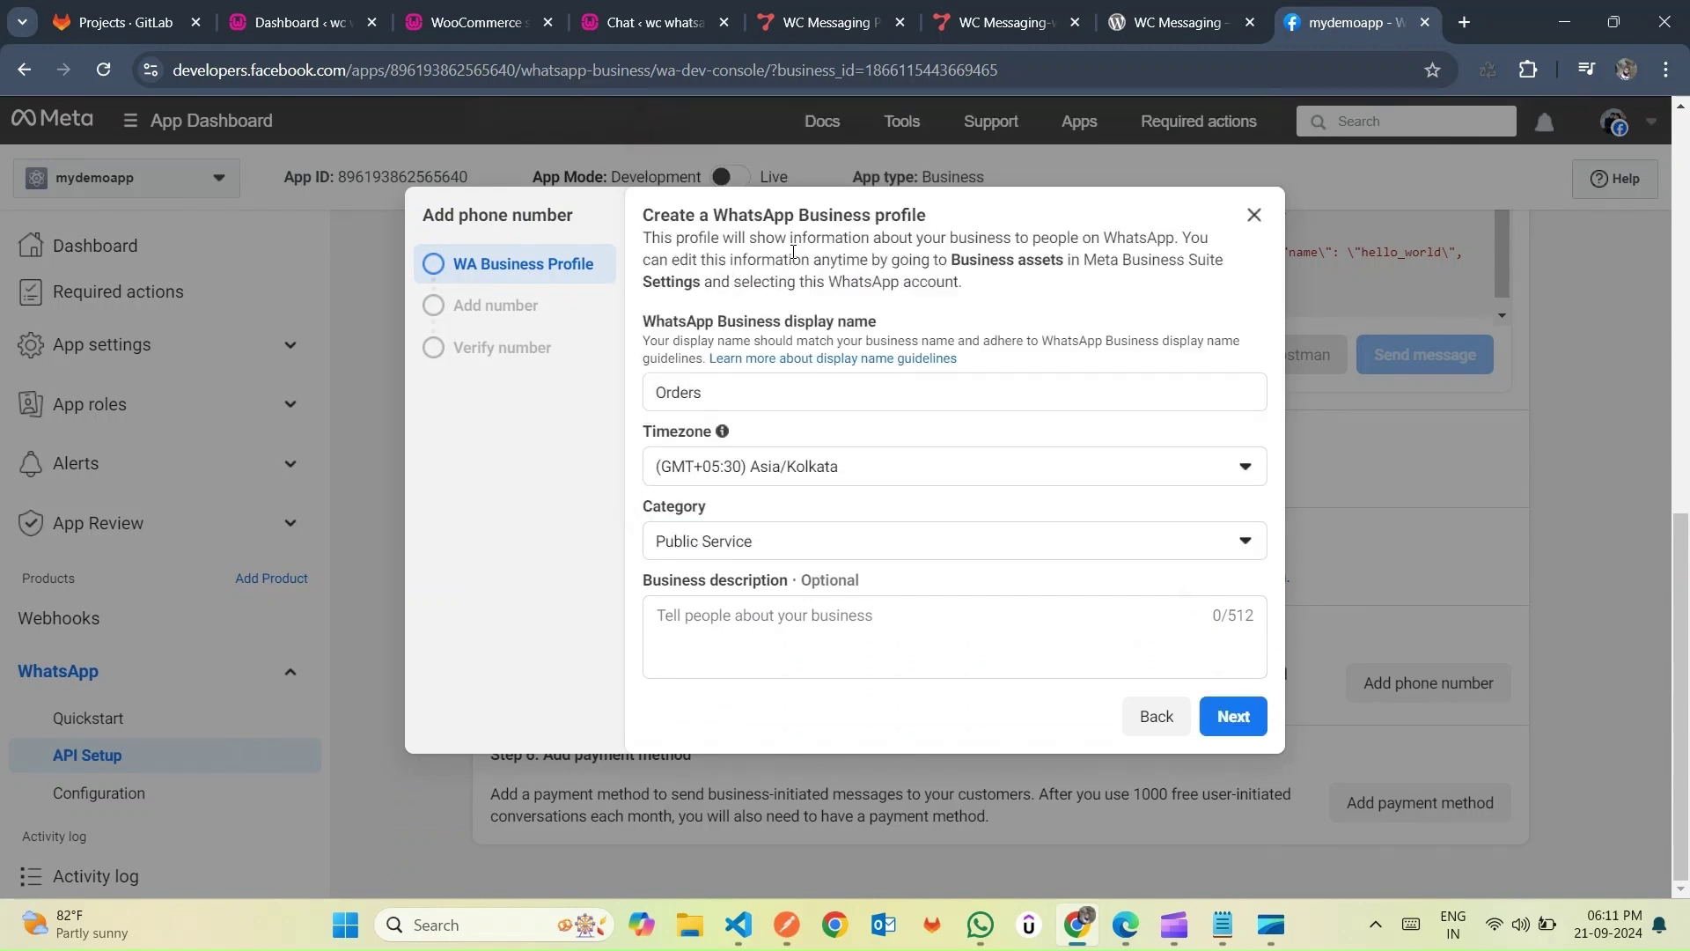
pyautogui.click(743, 543)
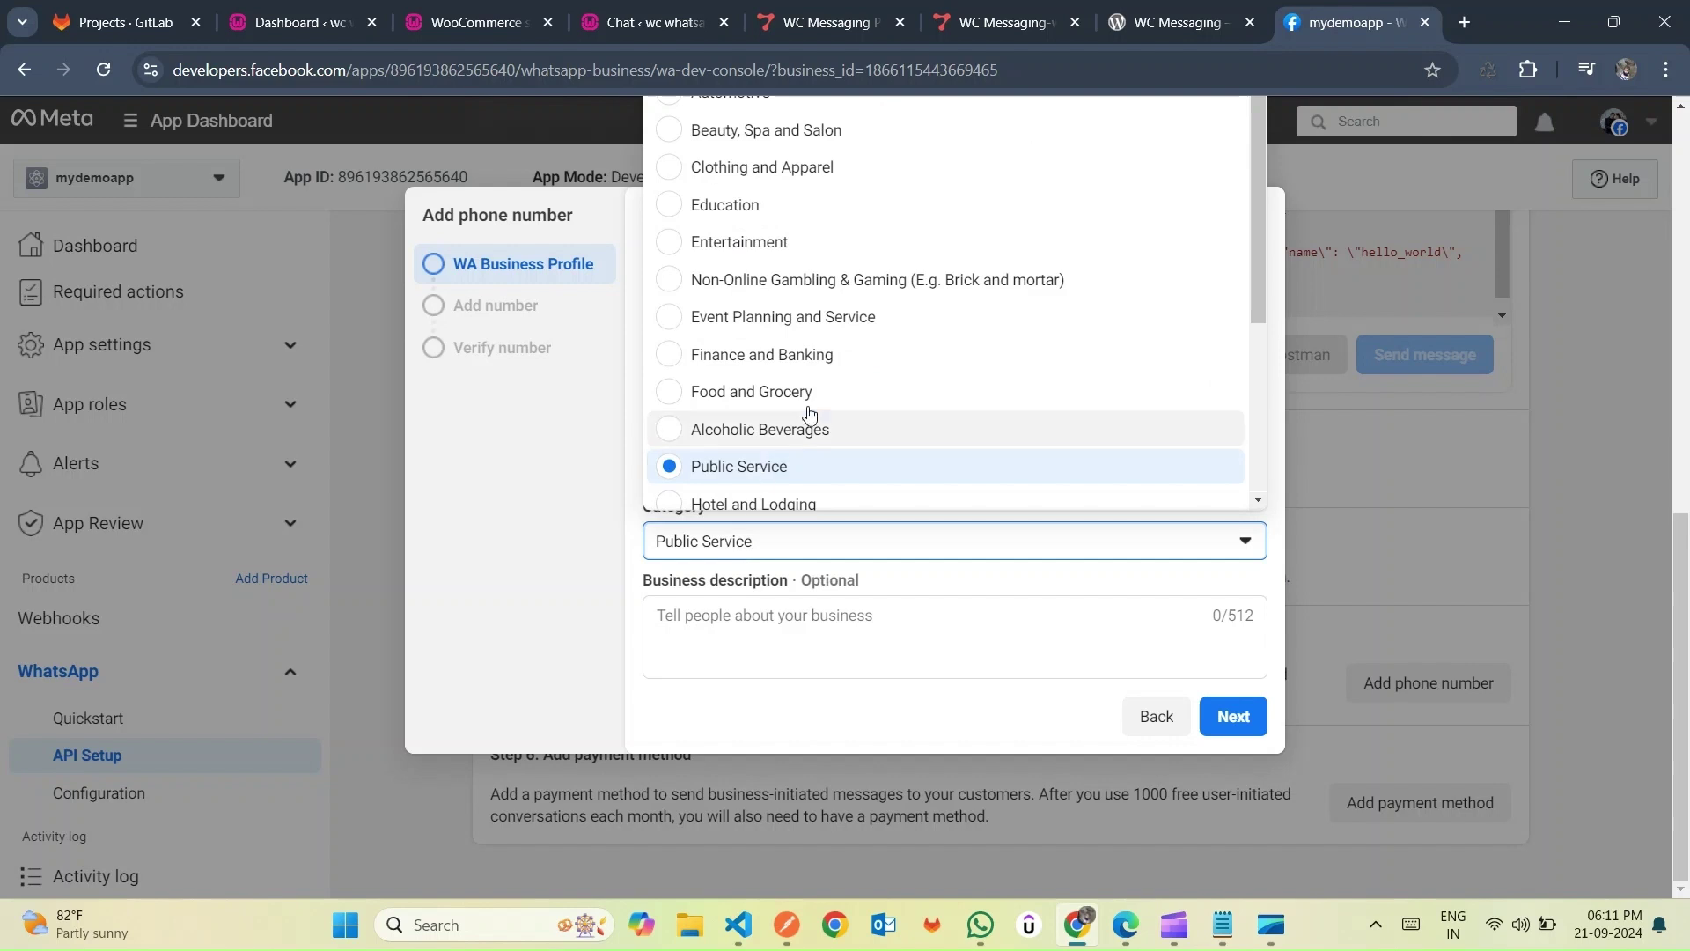
pyautogui.scroll(-1, 803, 415)
pyautogui.scroll(-2, 818, 396)
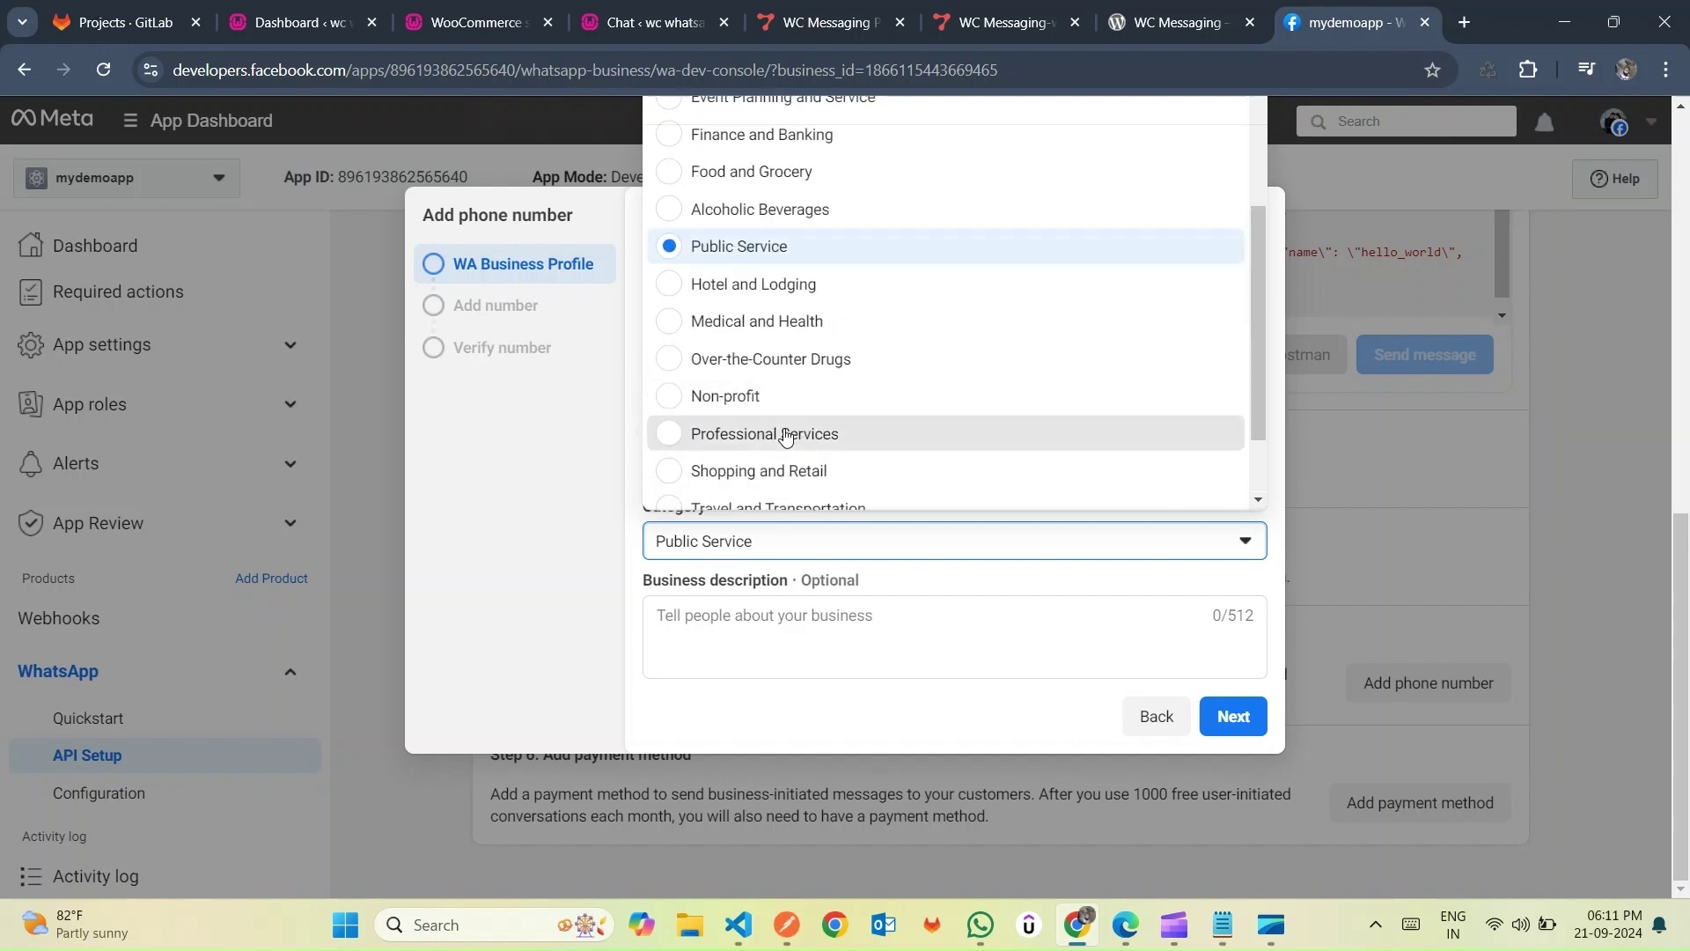
pyautogui.click(786, 434)
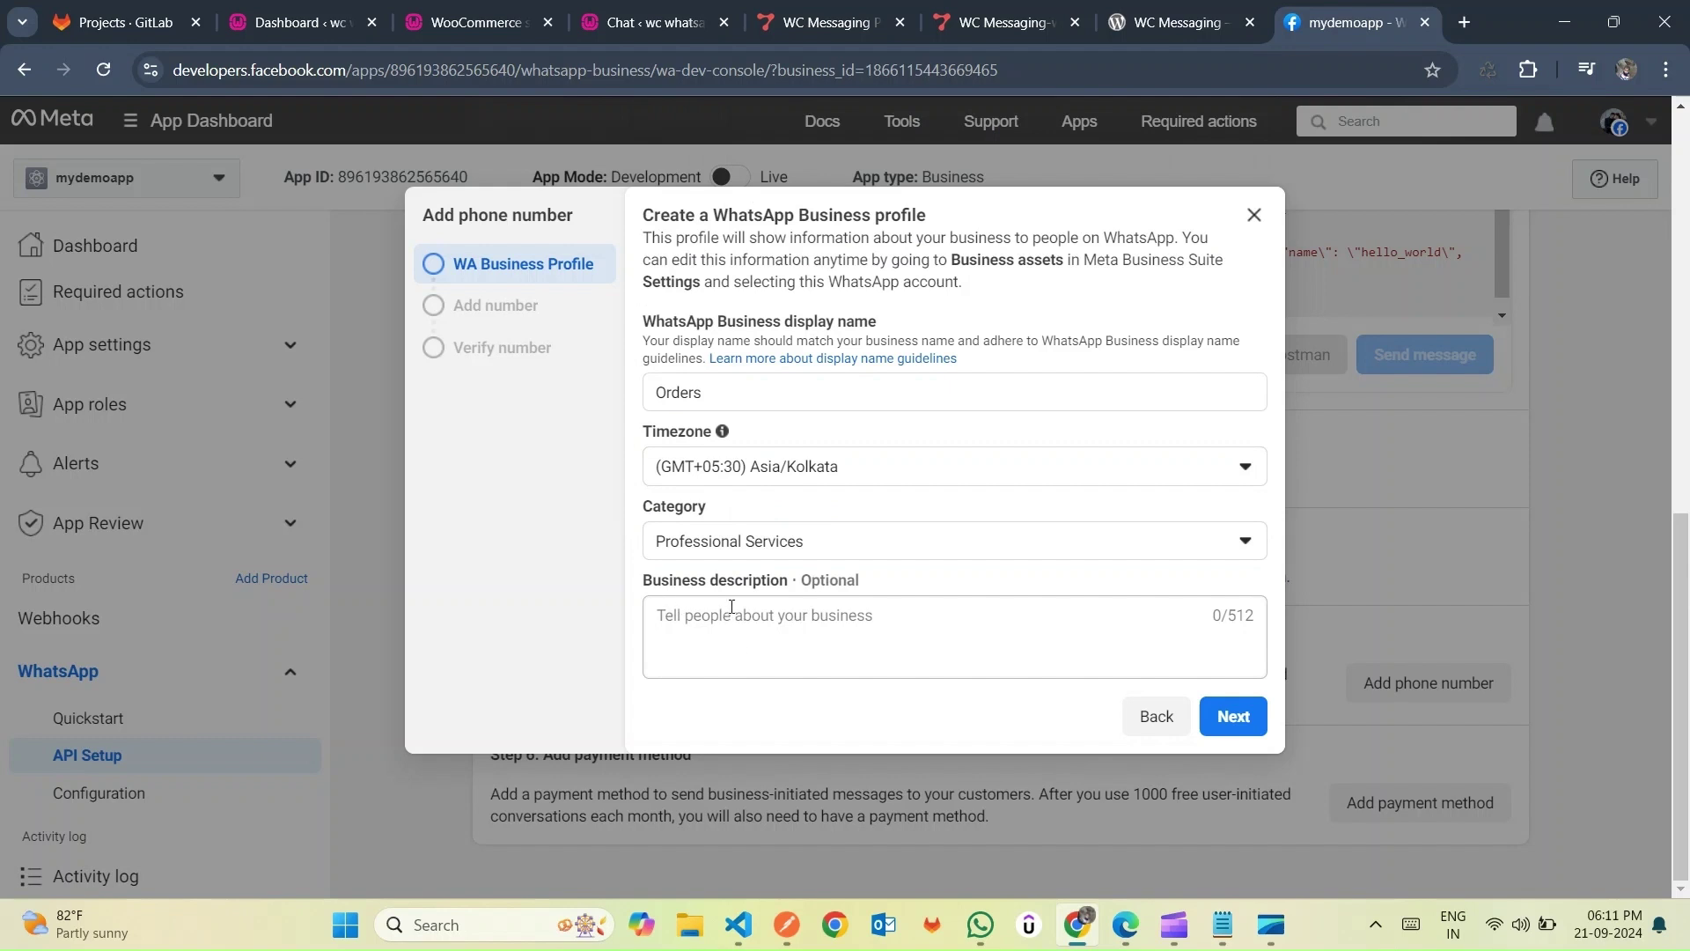
pyautogui.click(1254, 720)
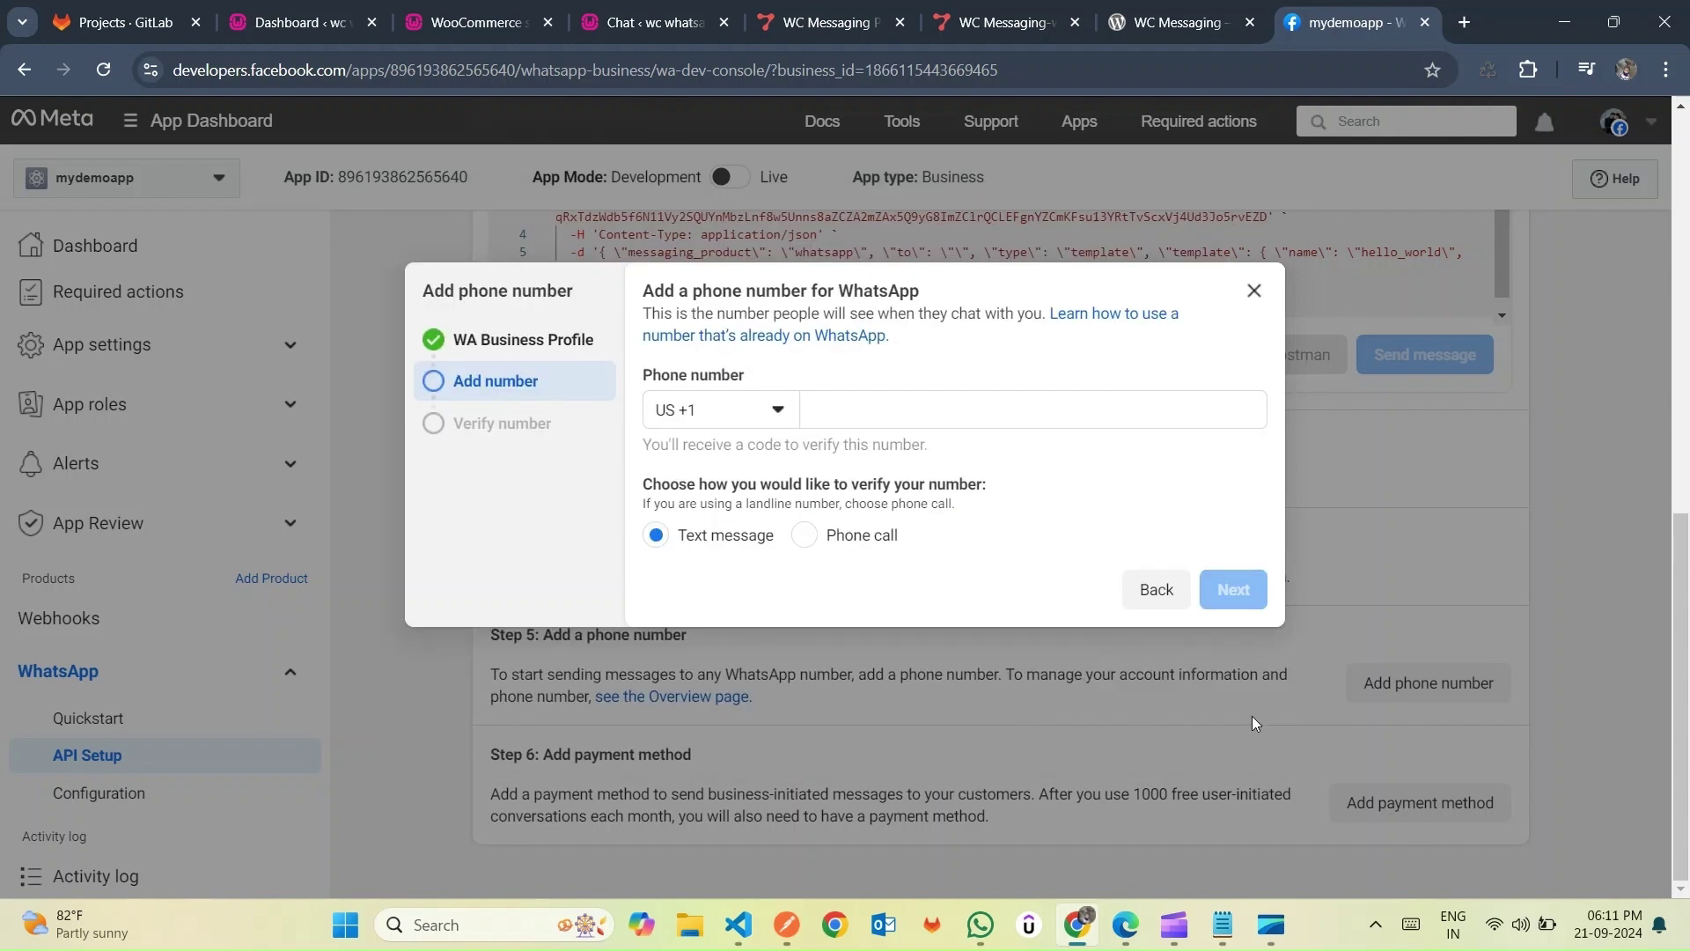
# - Paste the business phone number, remove the extra leading 1, and submit it
pyautogui.click(858, 413)
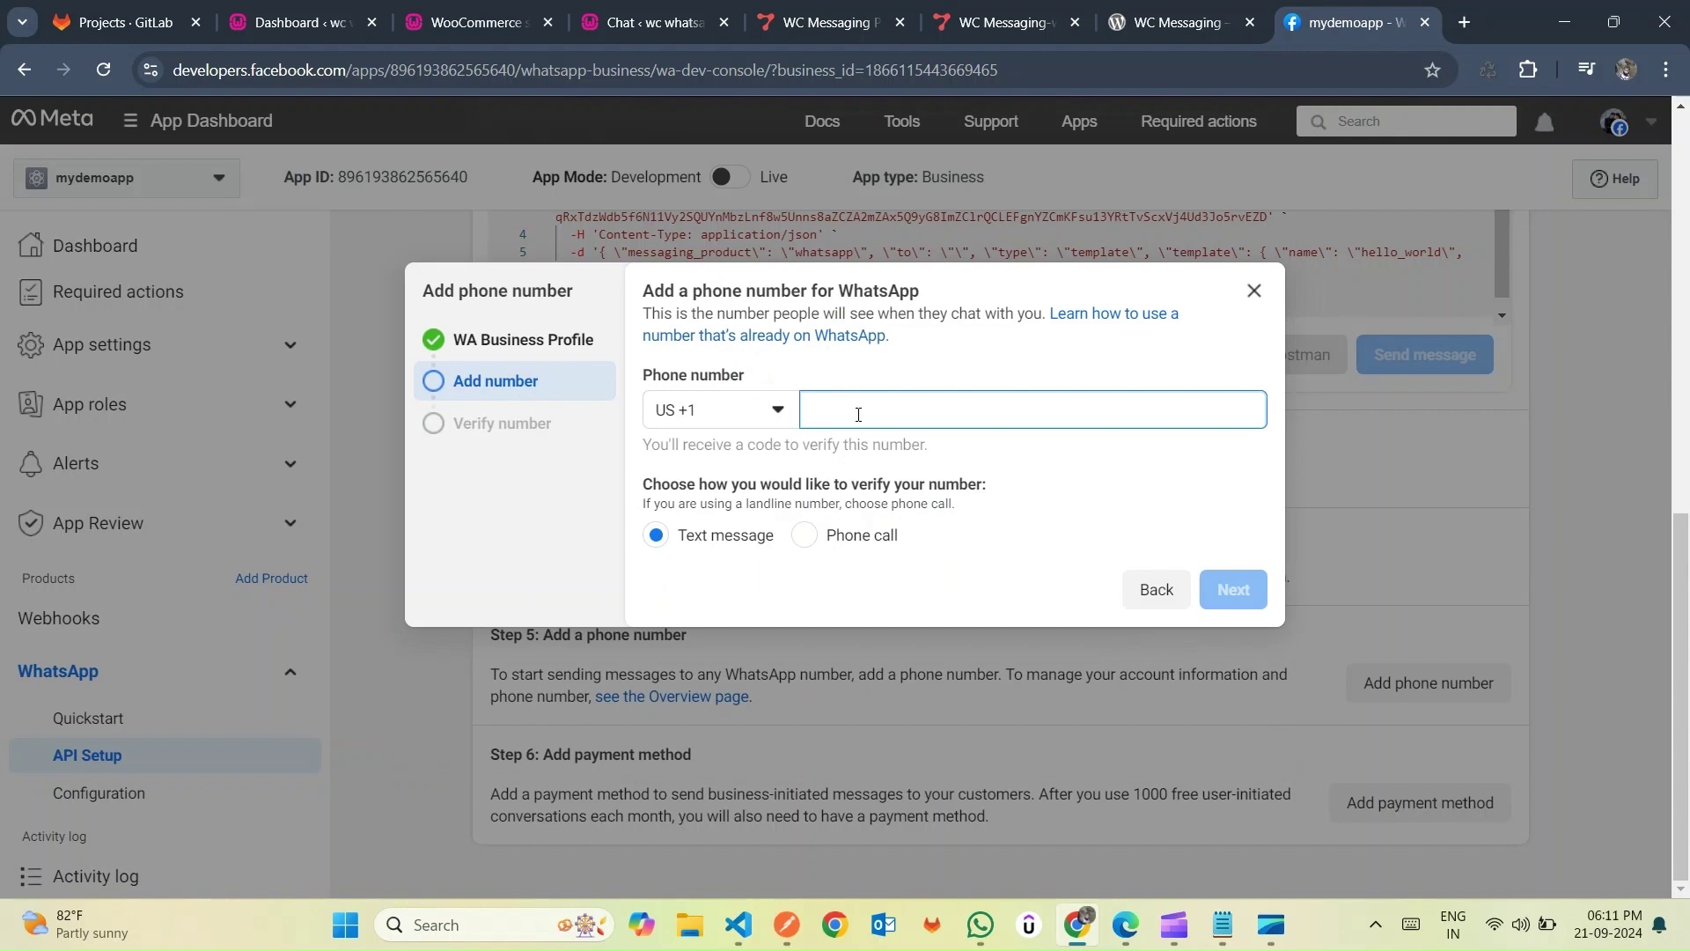
pyautogui.hotkey('ctrl', 'v')
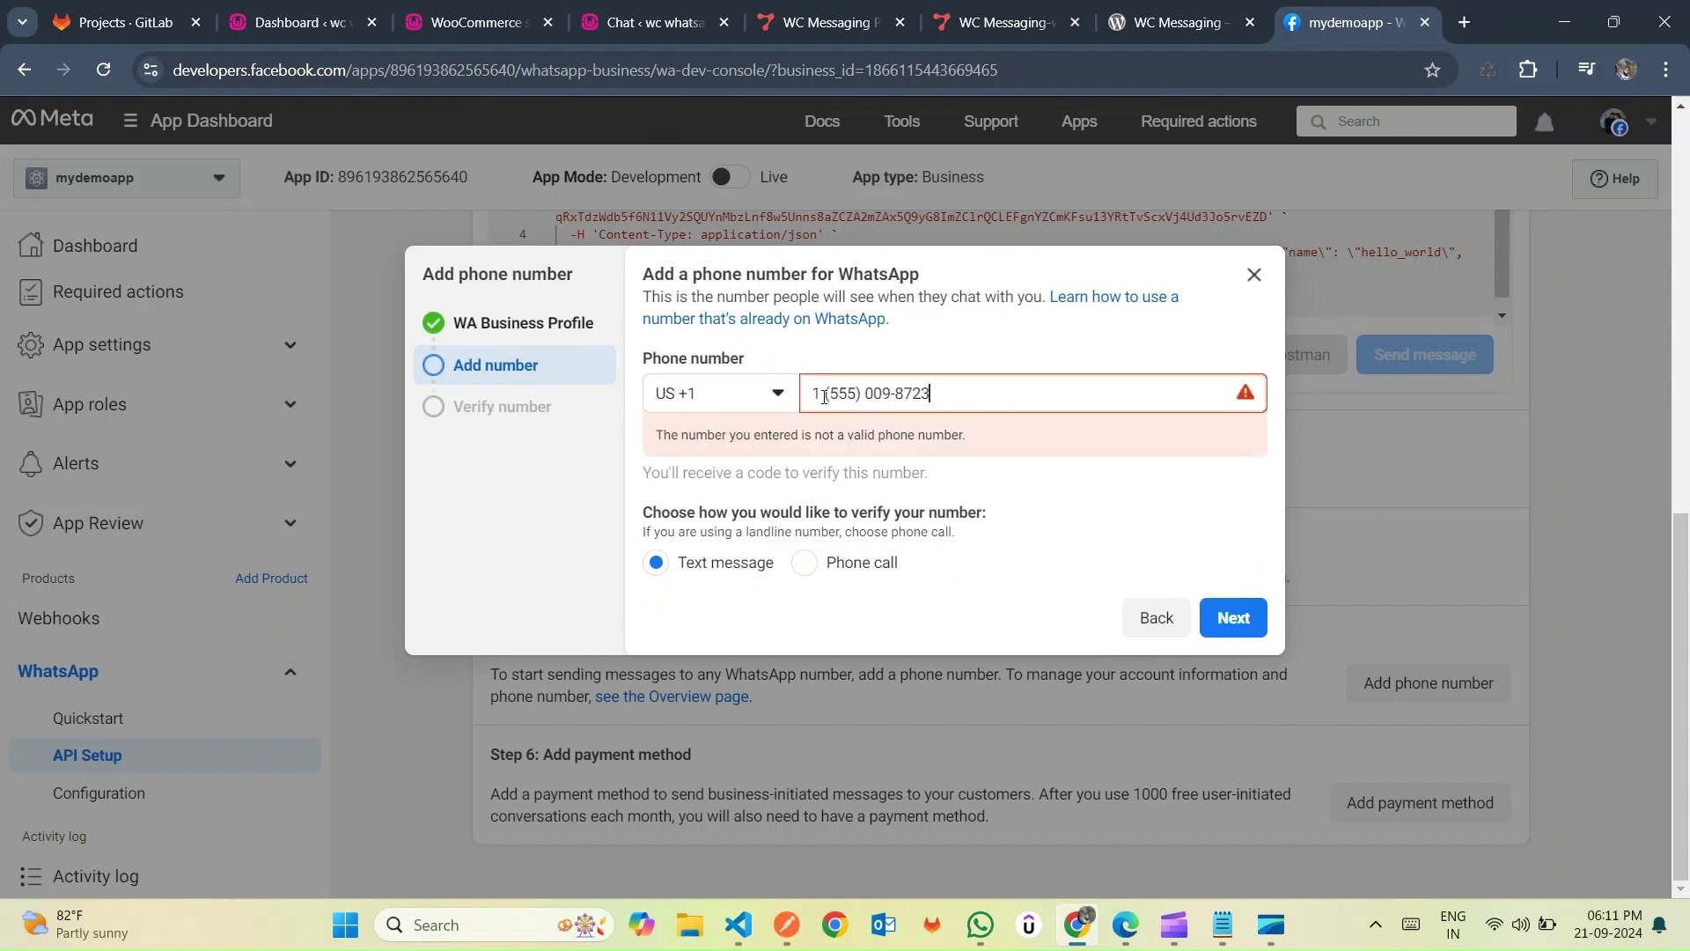
pyautogui.press('BackSpace')
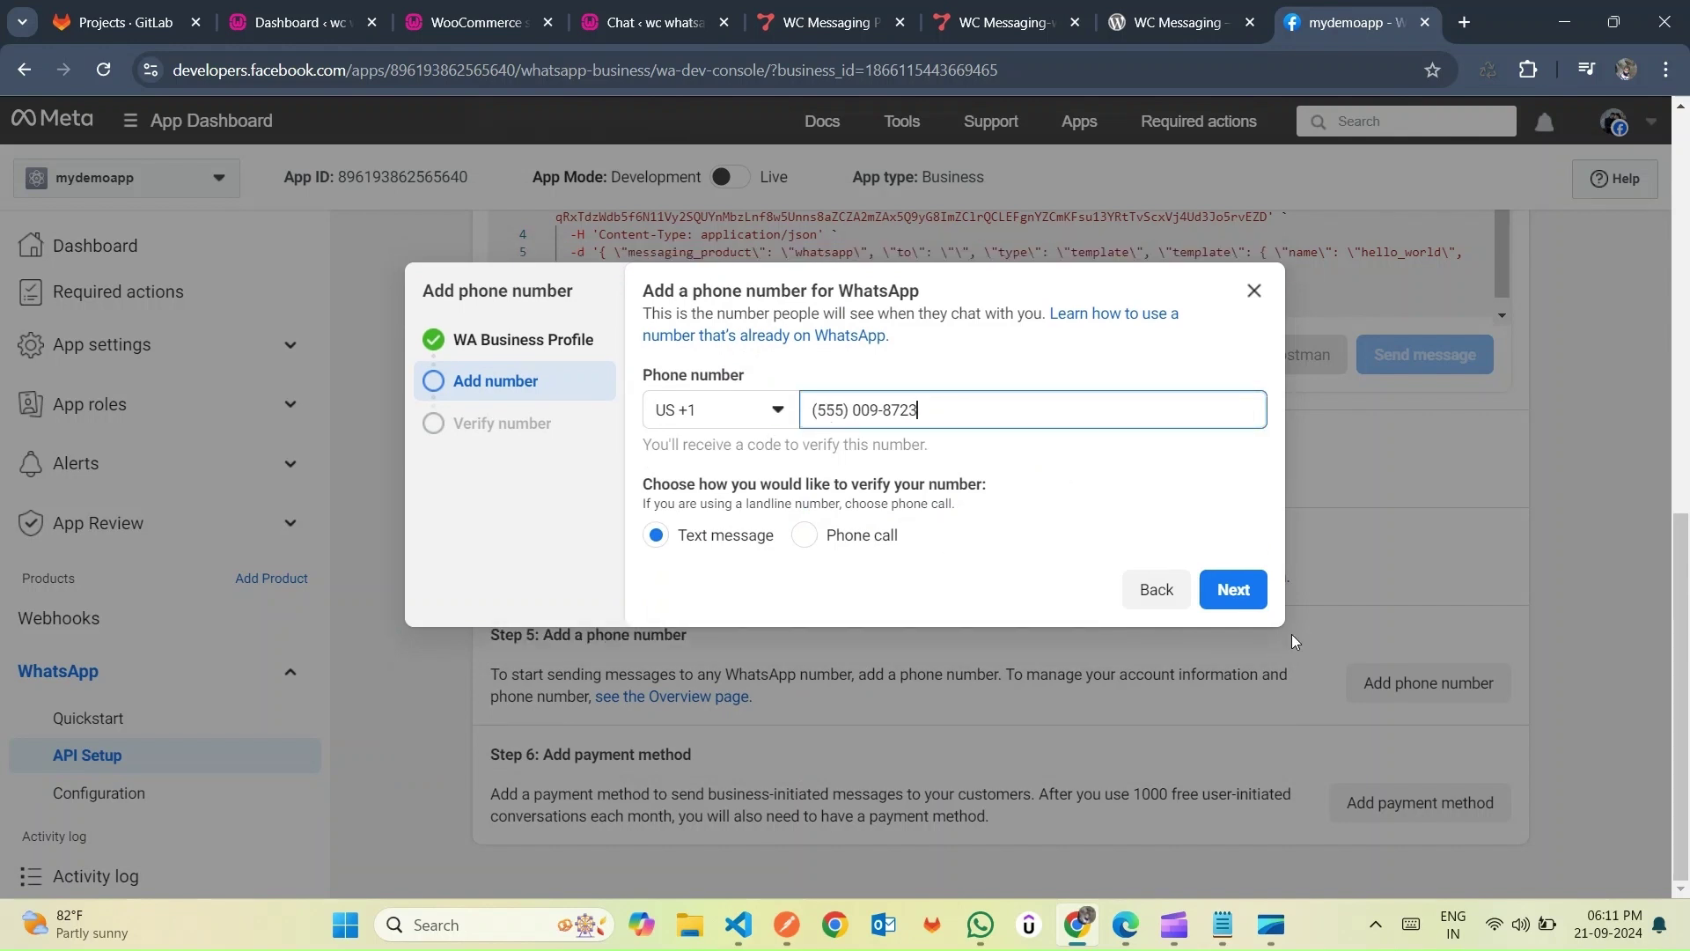
pyautogui.click(1237, 589)
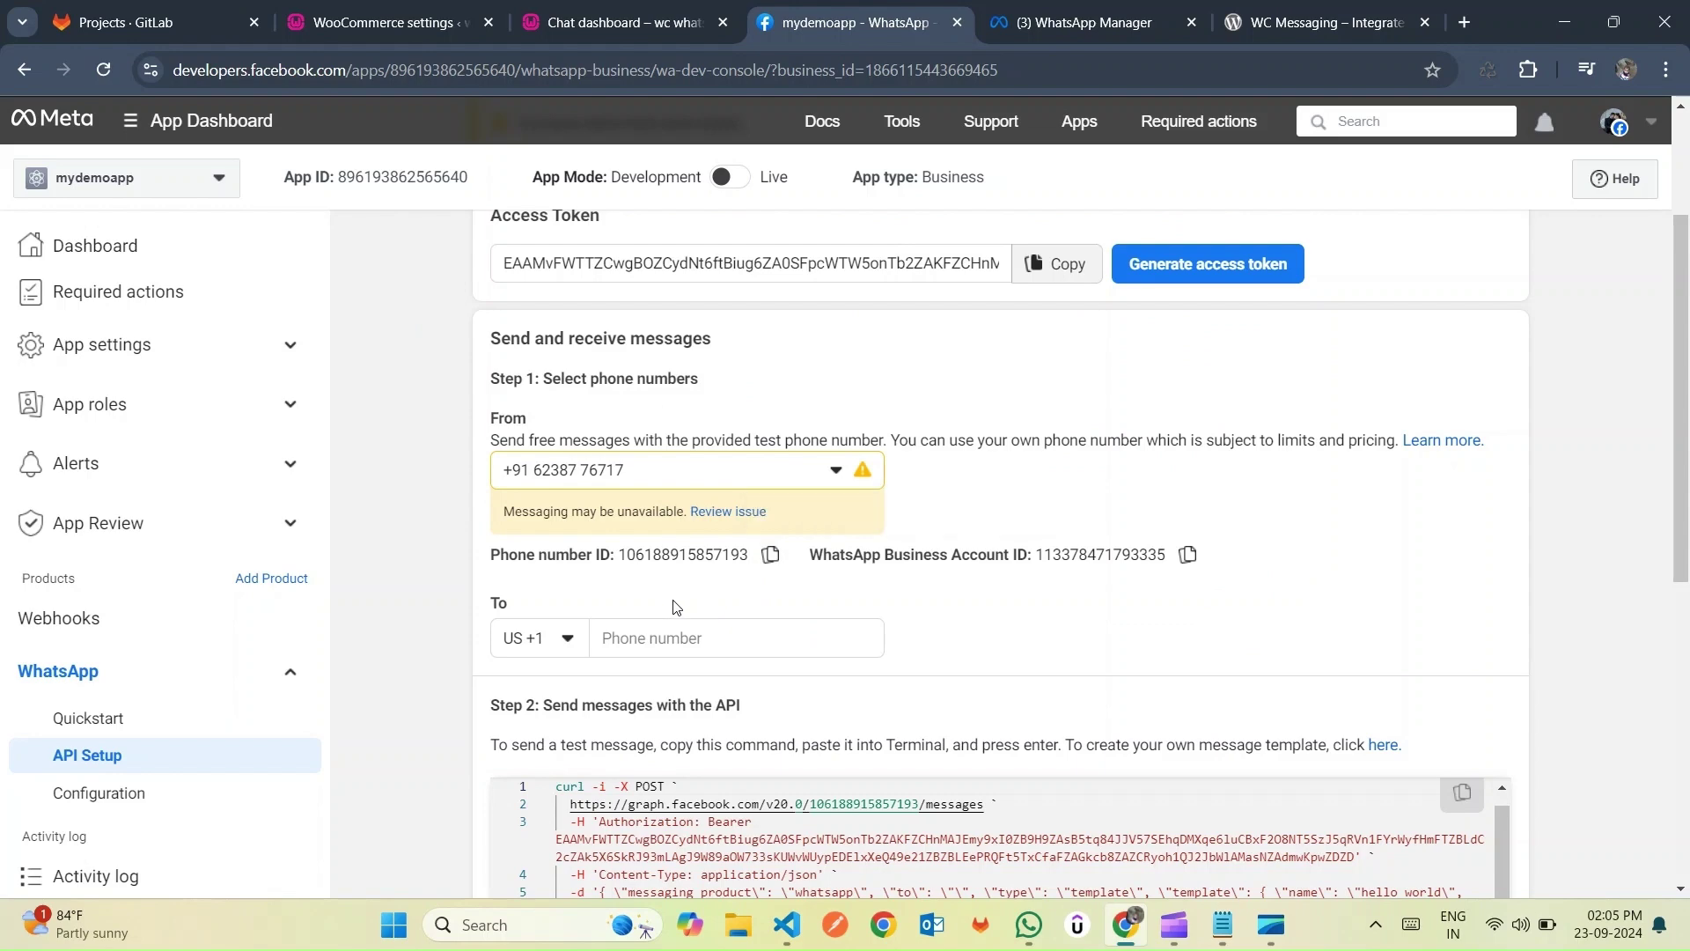
# - Scroll to the Access Token box on API Setup and copy the temporary token
pyautogui.scroll(-1, 675, 607)
pyautogui.scroll(2, 677, 607)
pyautogui.scroll(-8, 682, 605)
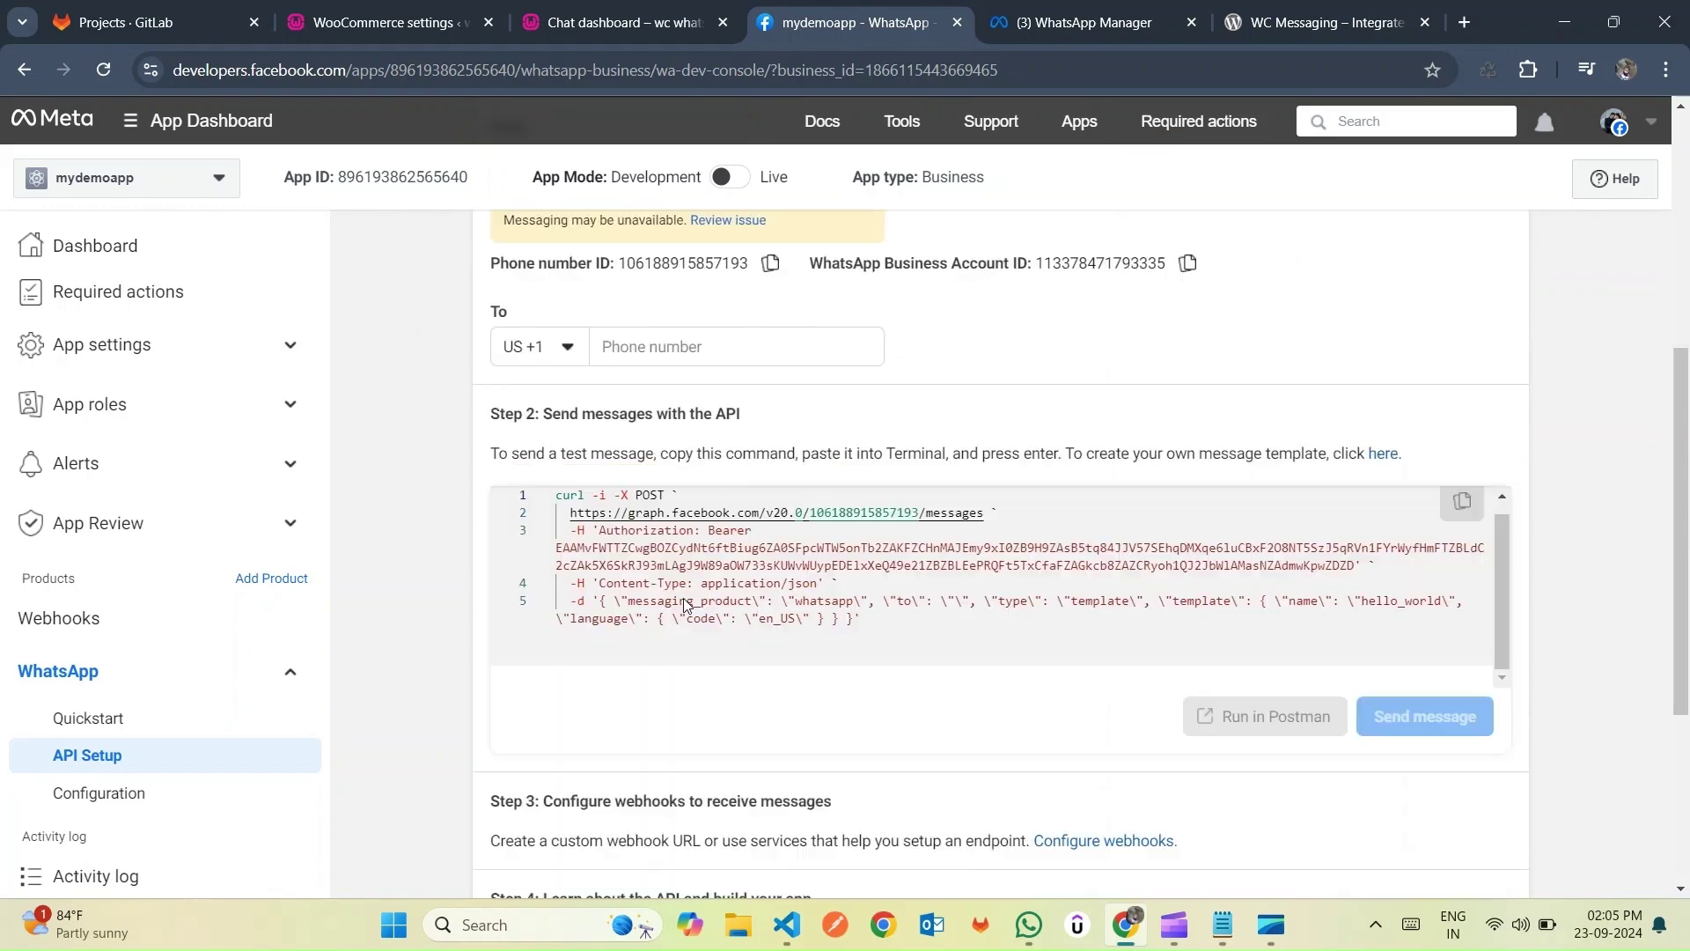
pyautogui.scroll(5, 687, 605)
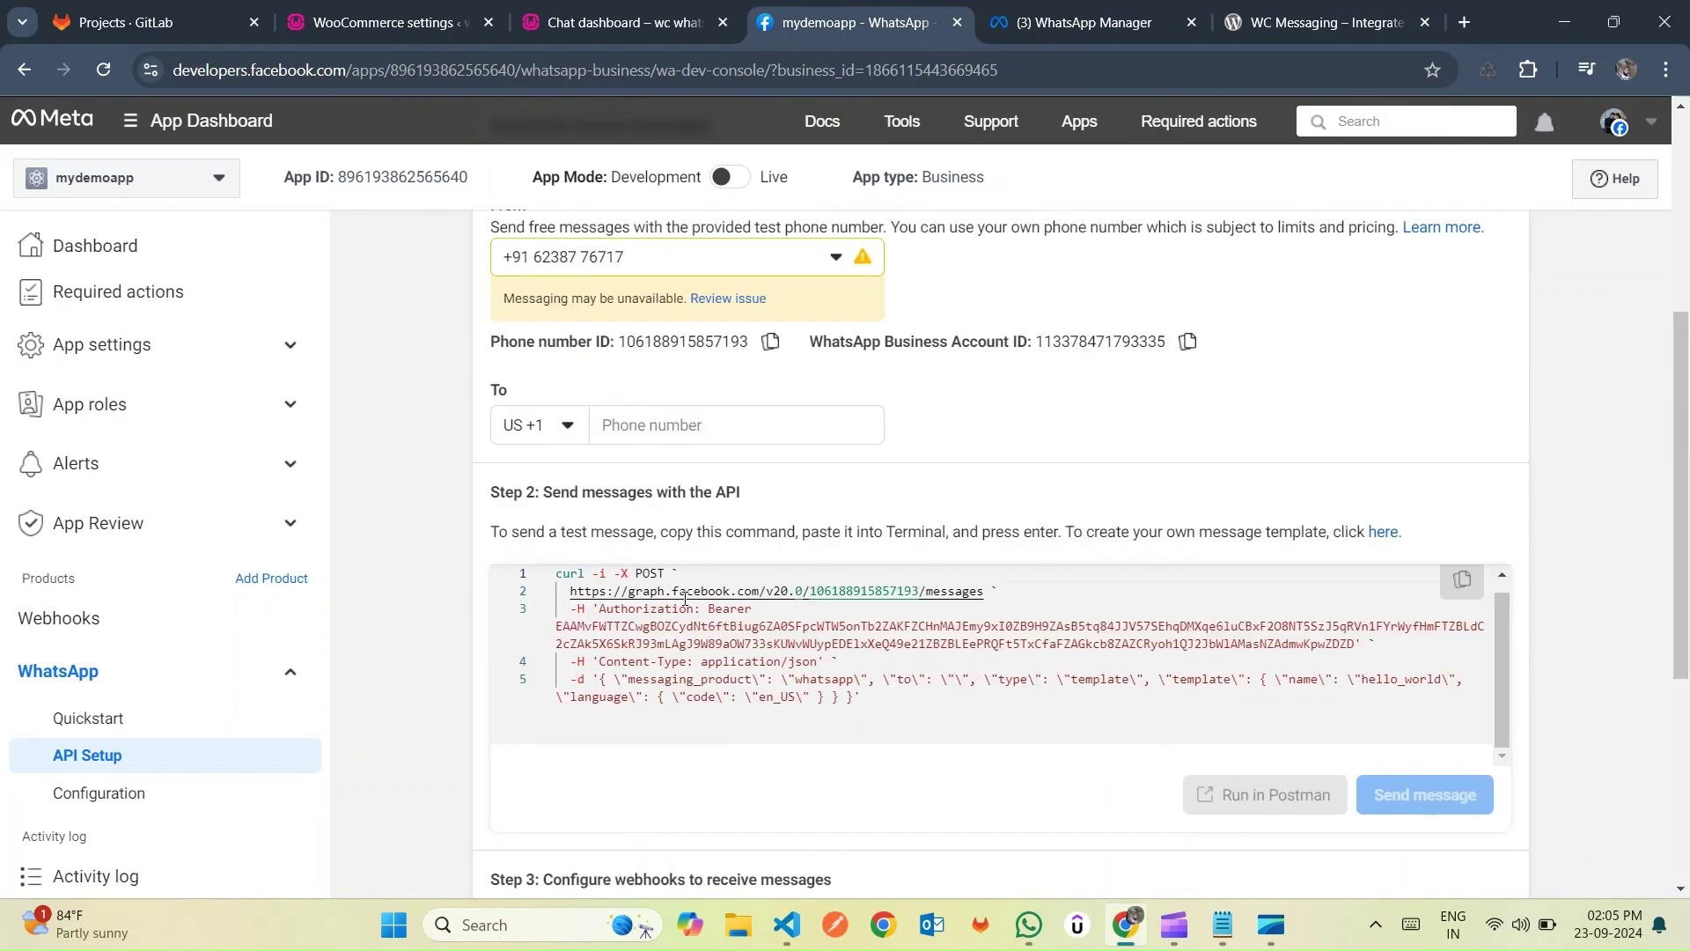
pyautogui.scroll(4, 851, 463)
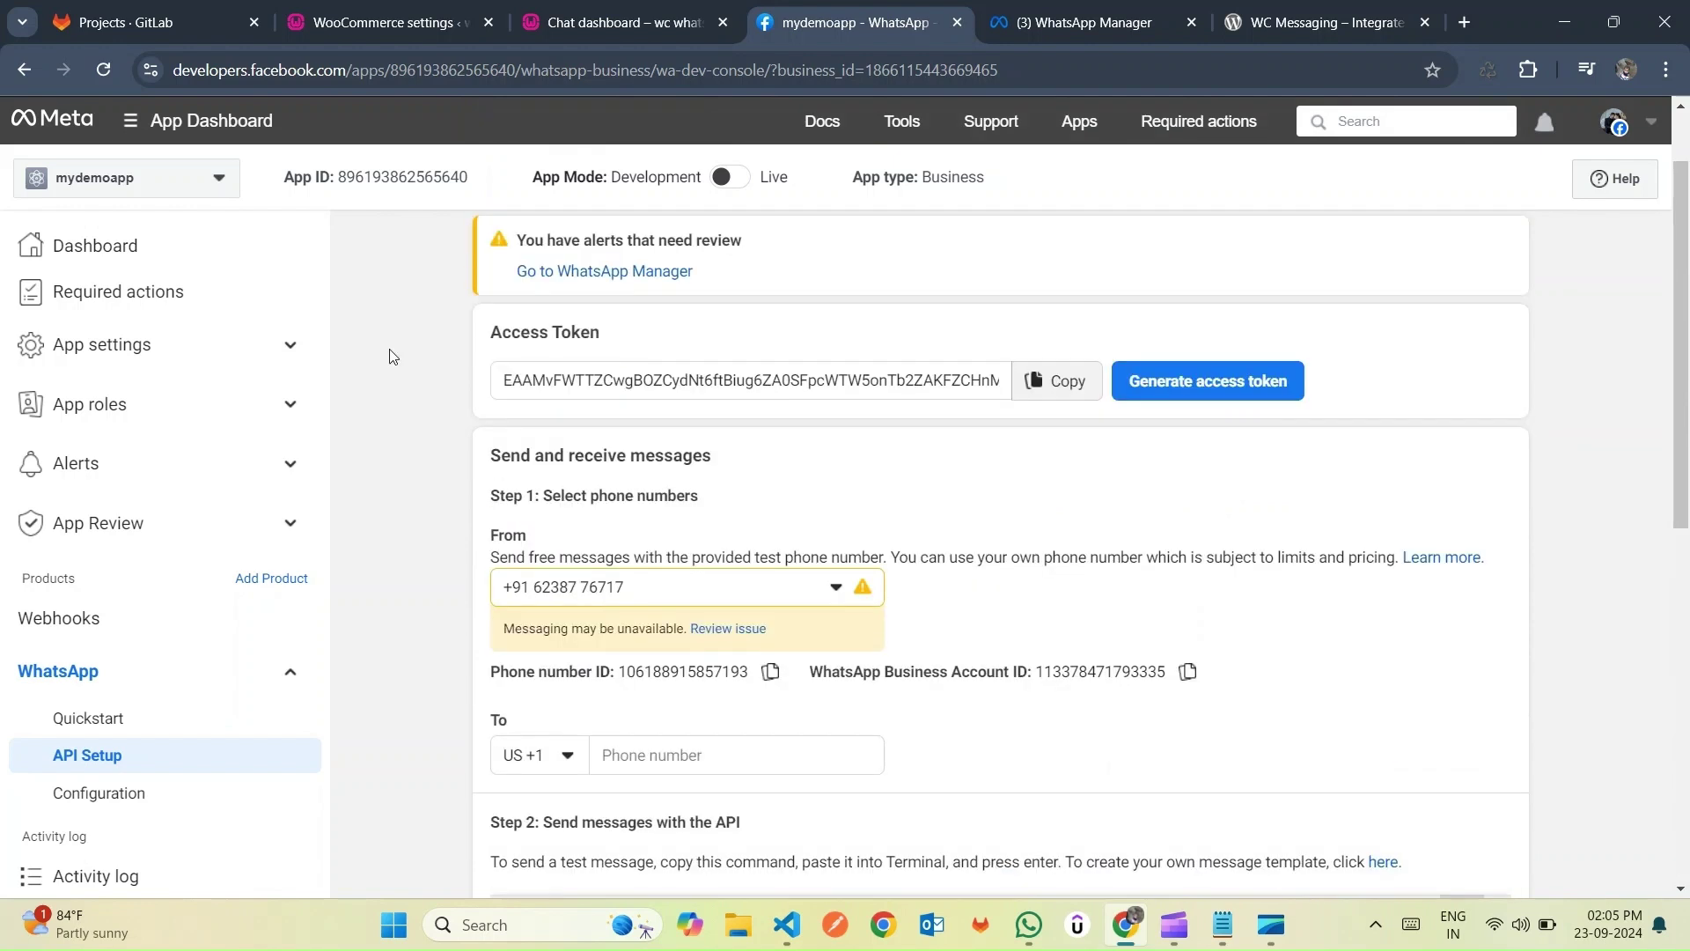
pyautogui.click(1060, 387)
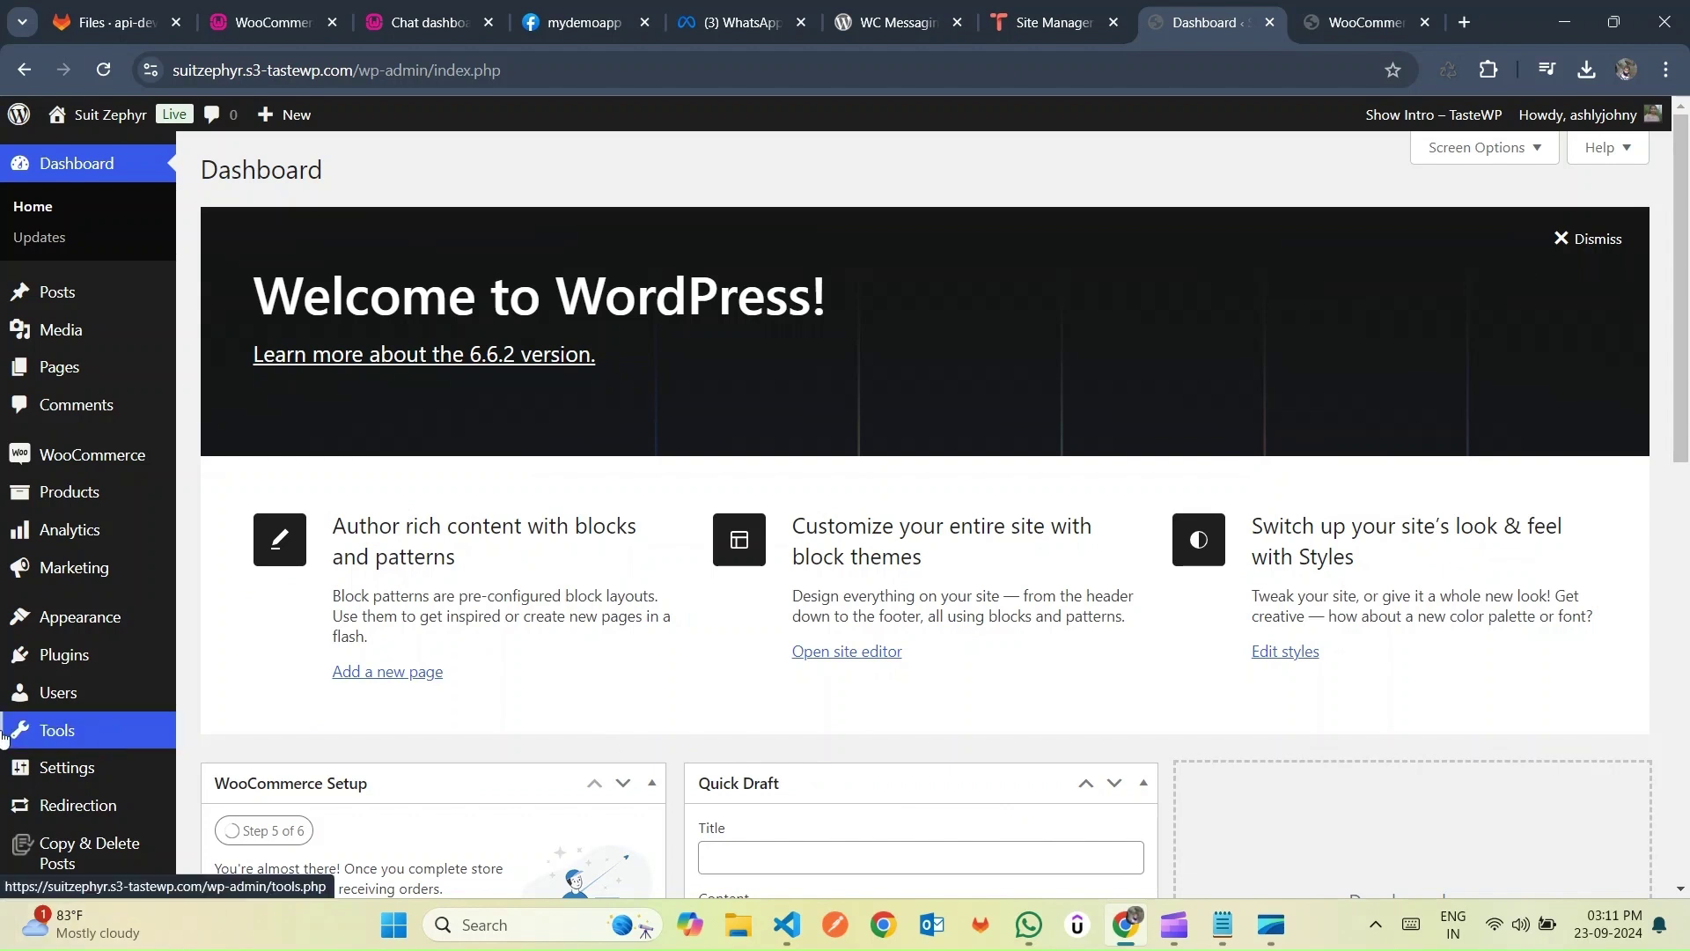
# - Open Plugins from the WordPress admin sidebar
pyautogui.click(64, 654)
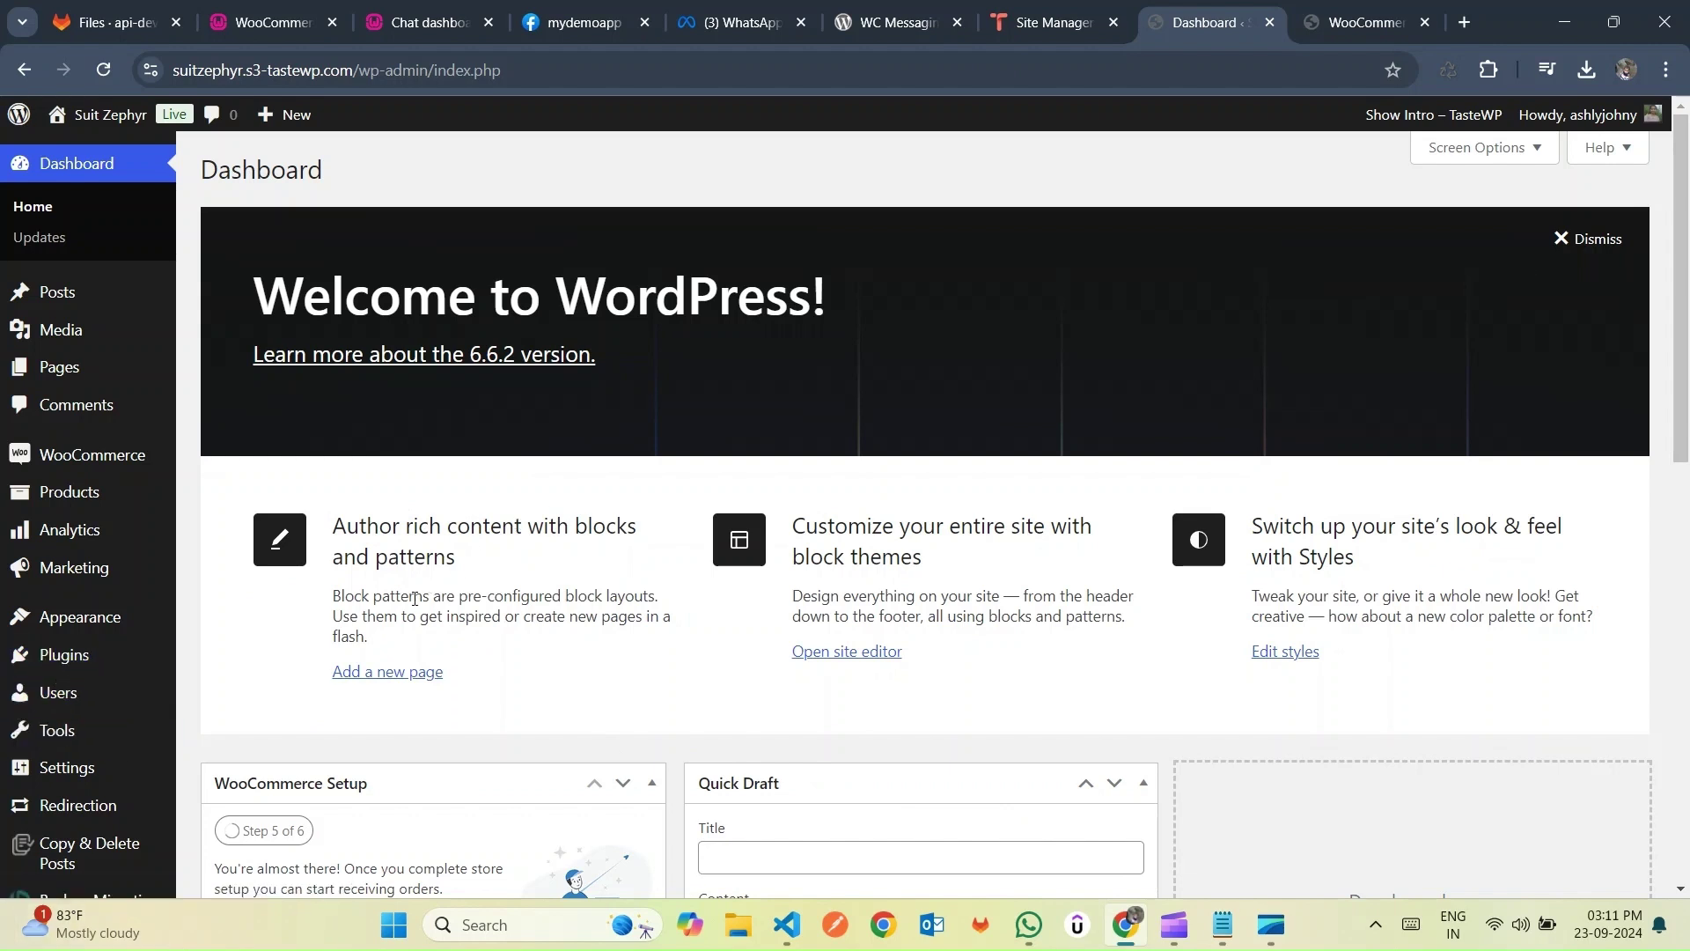
pyautogui.click(19, 656)
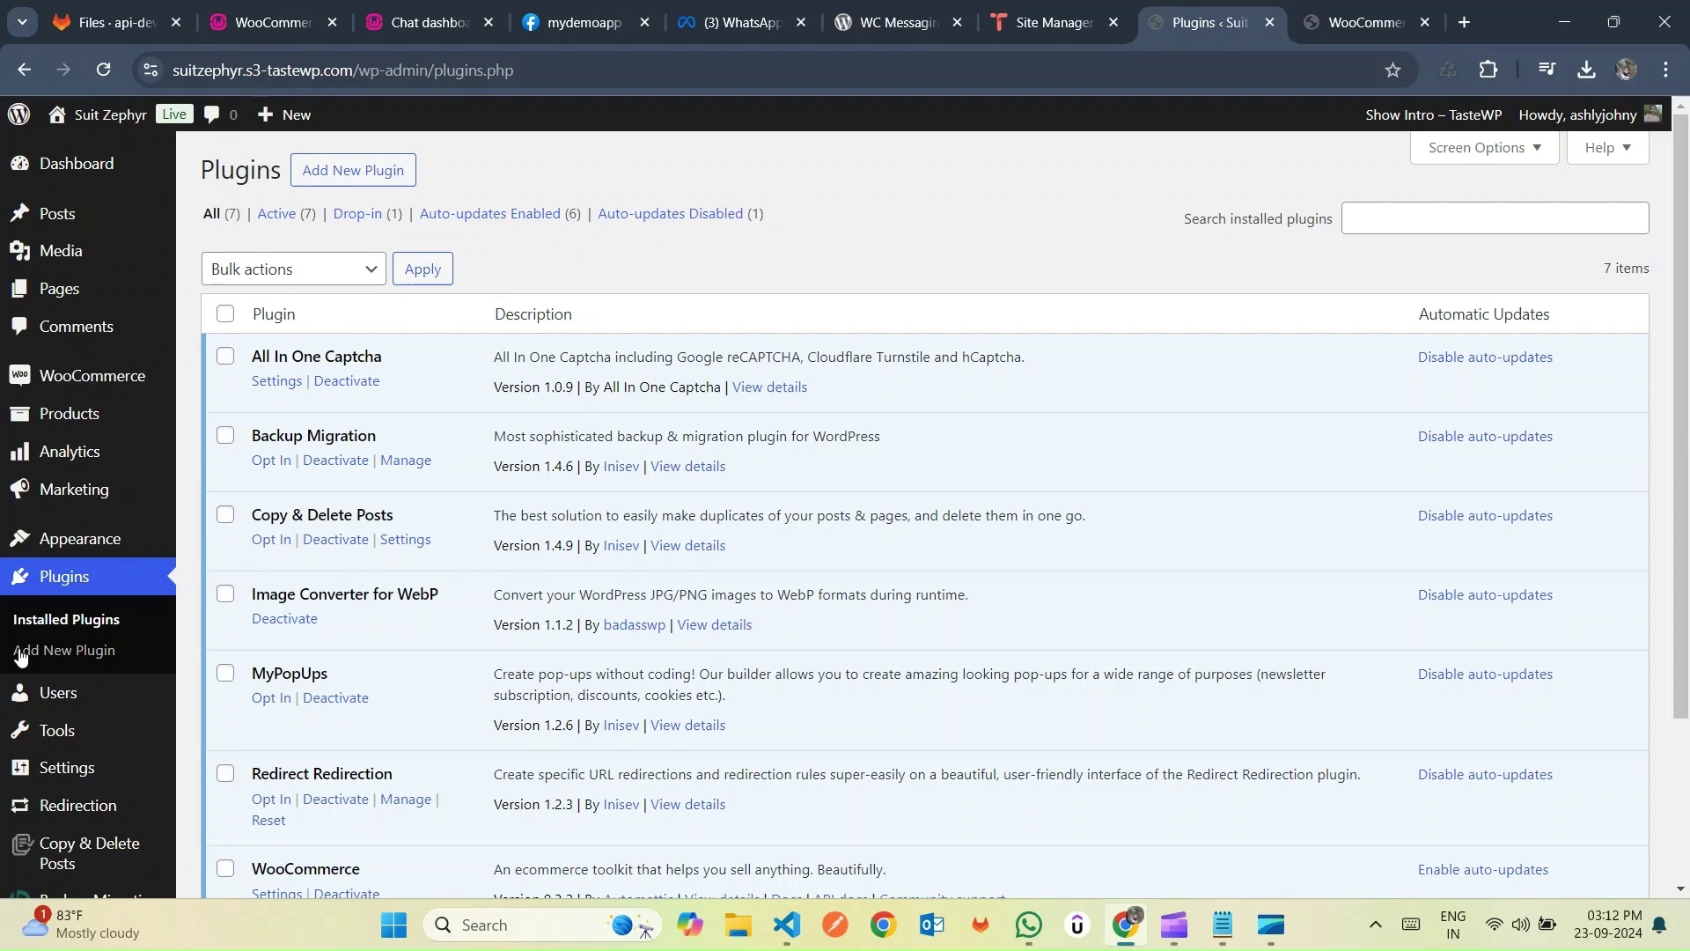
# - Upload wc-messaging-pro1.zip as a new plugin, install it and activate it
pyautogui.click(374, 171)
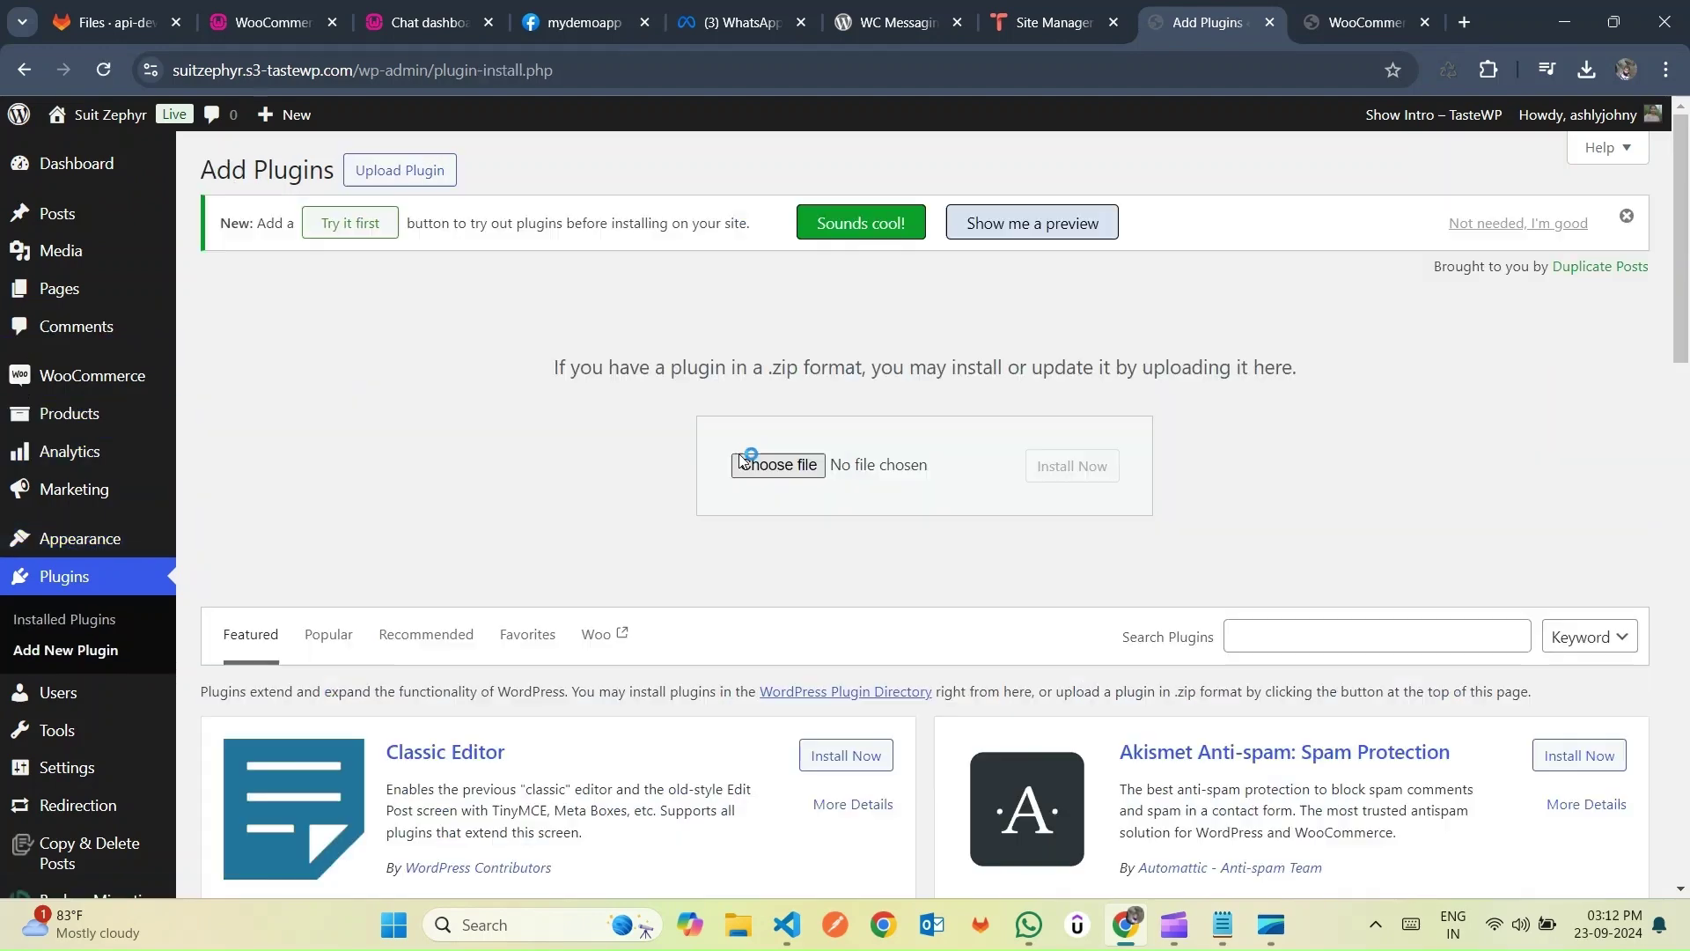
pyautogui.click(744, 461)
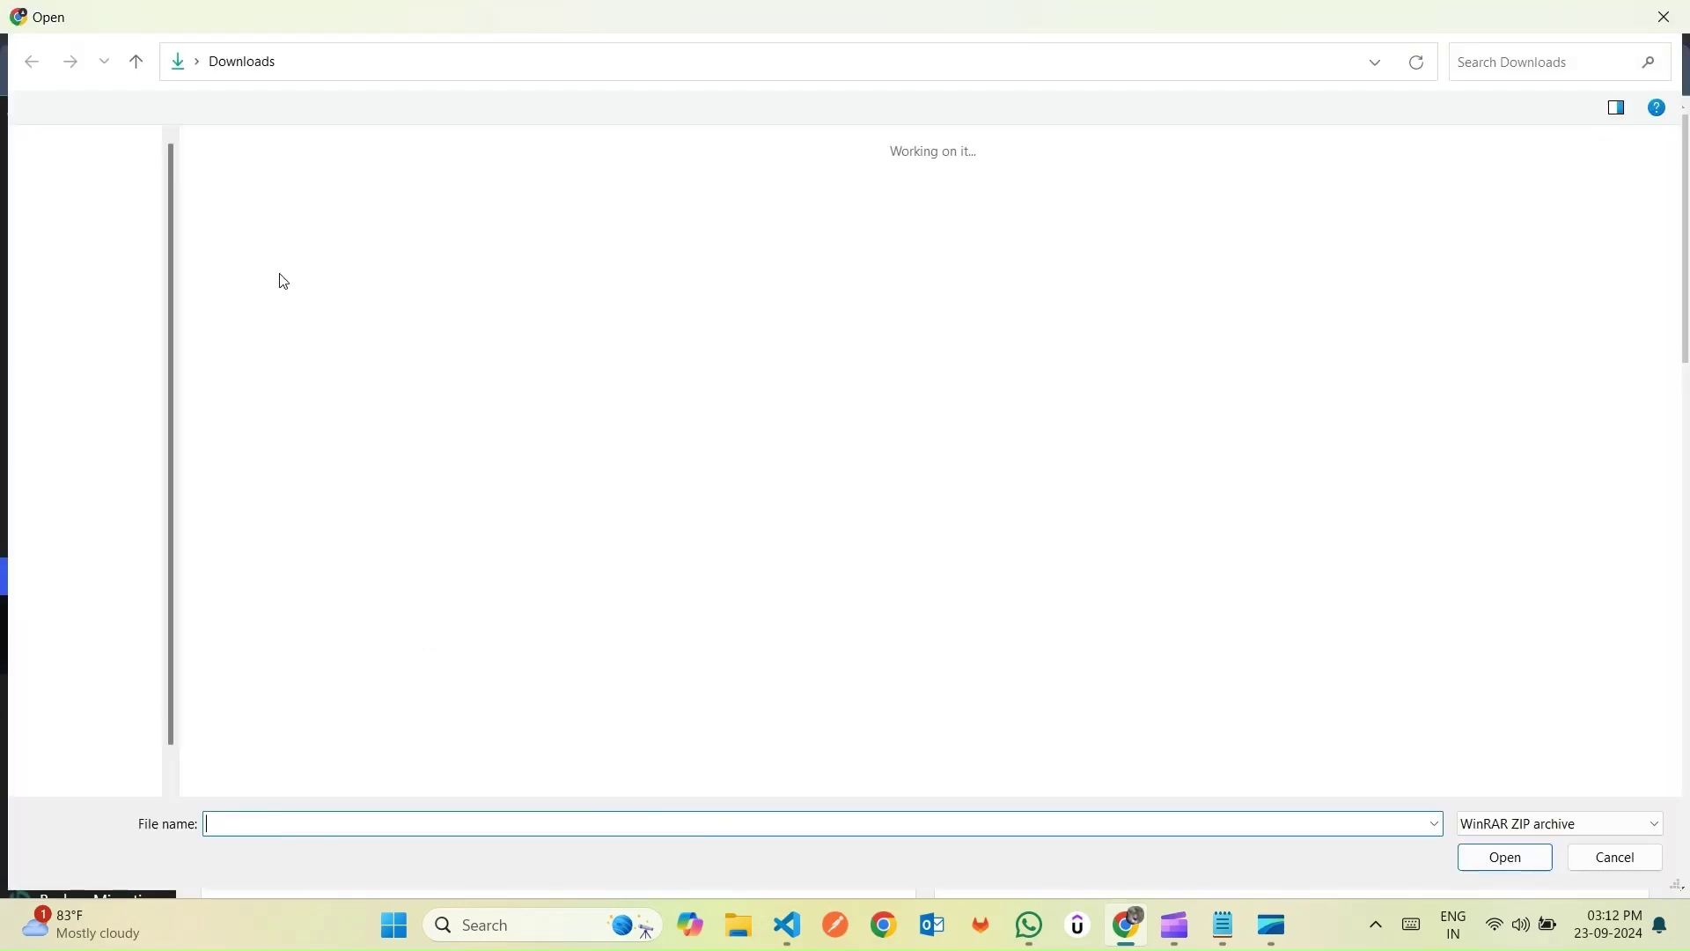
pyautogui.doubleClick(254, 245)
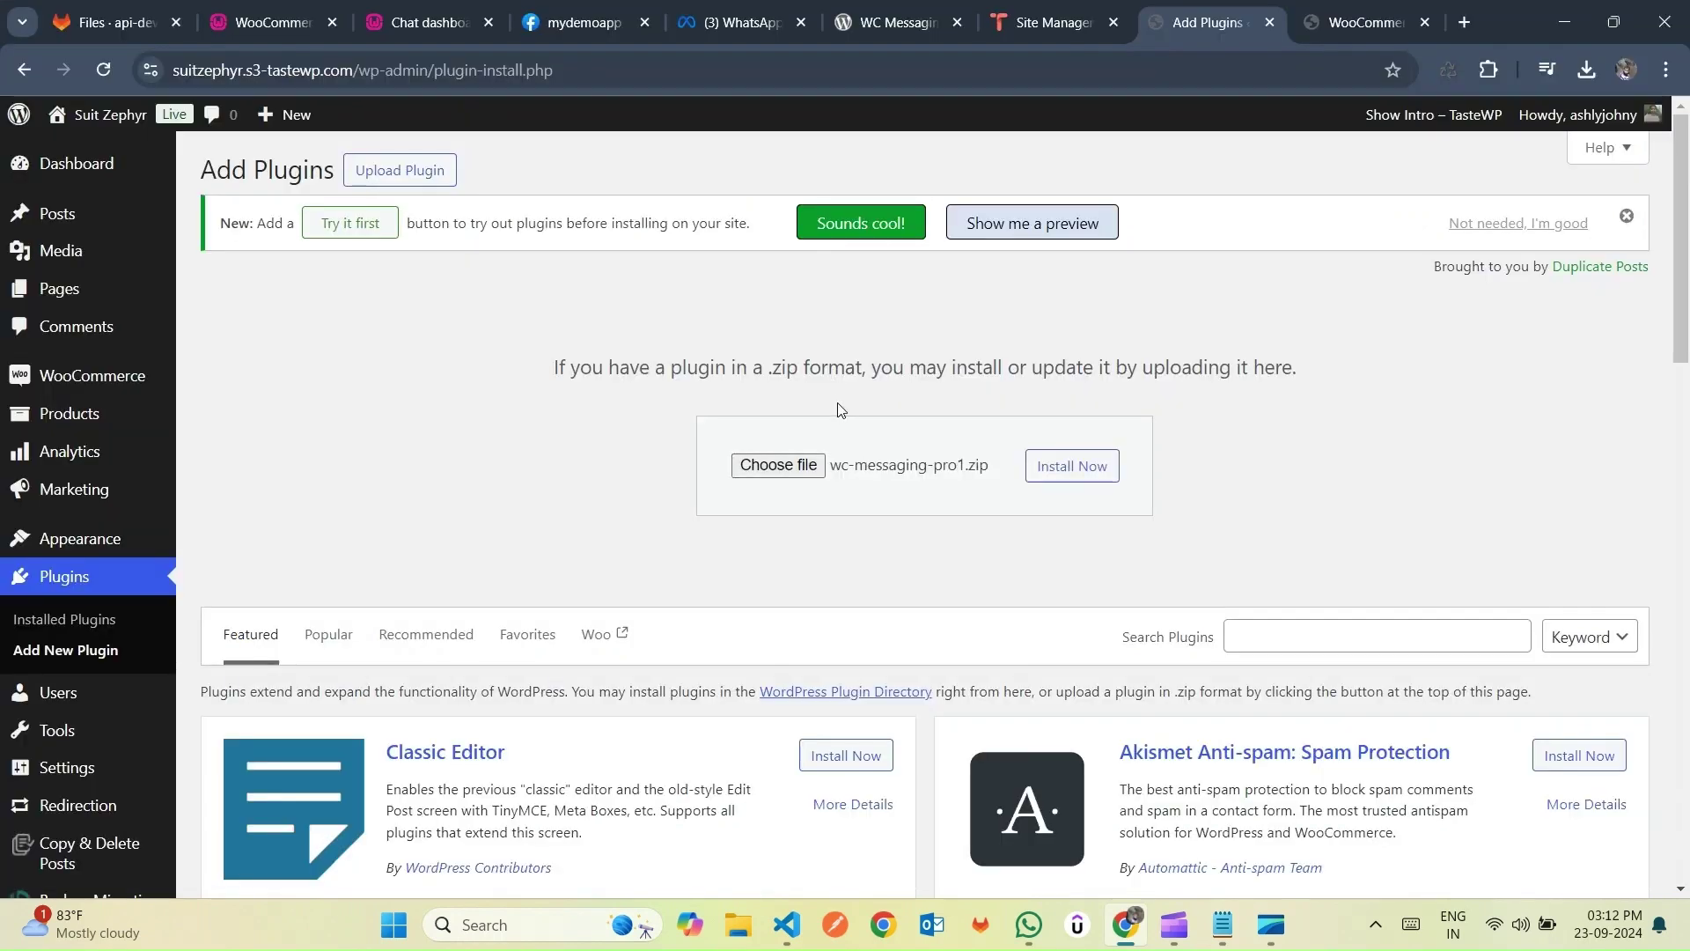
pyautogui.click(1046, 473)
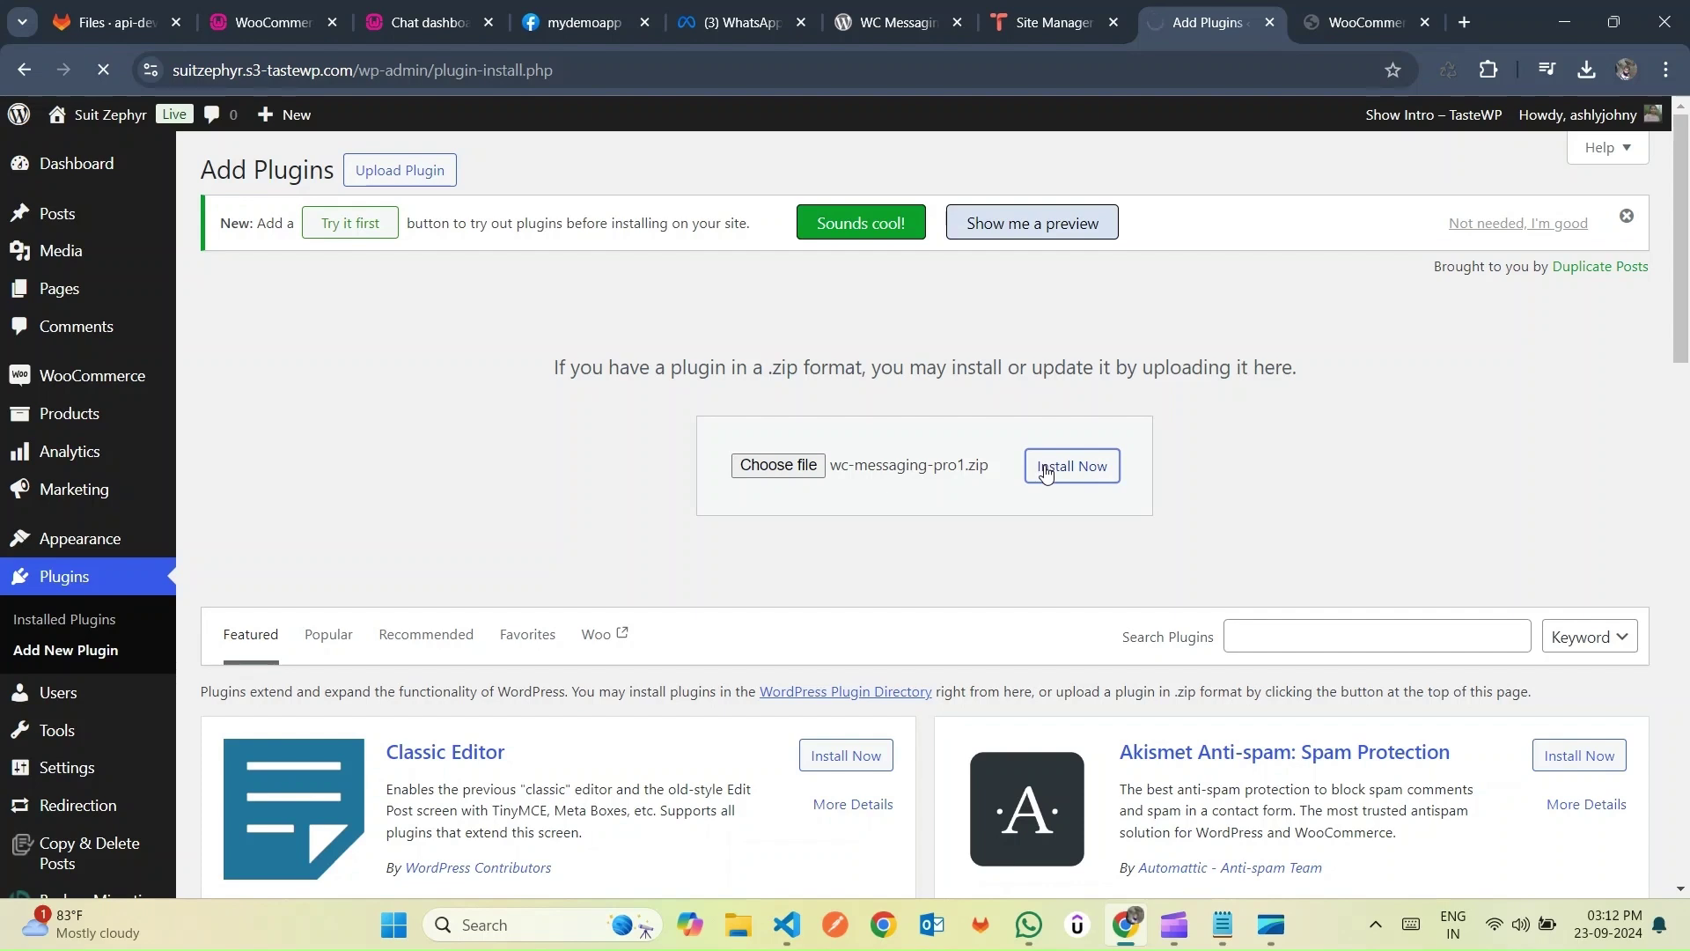
pyautogui.click(270, 339)
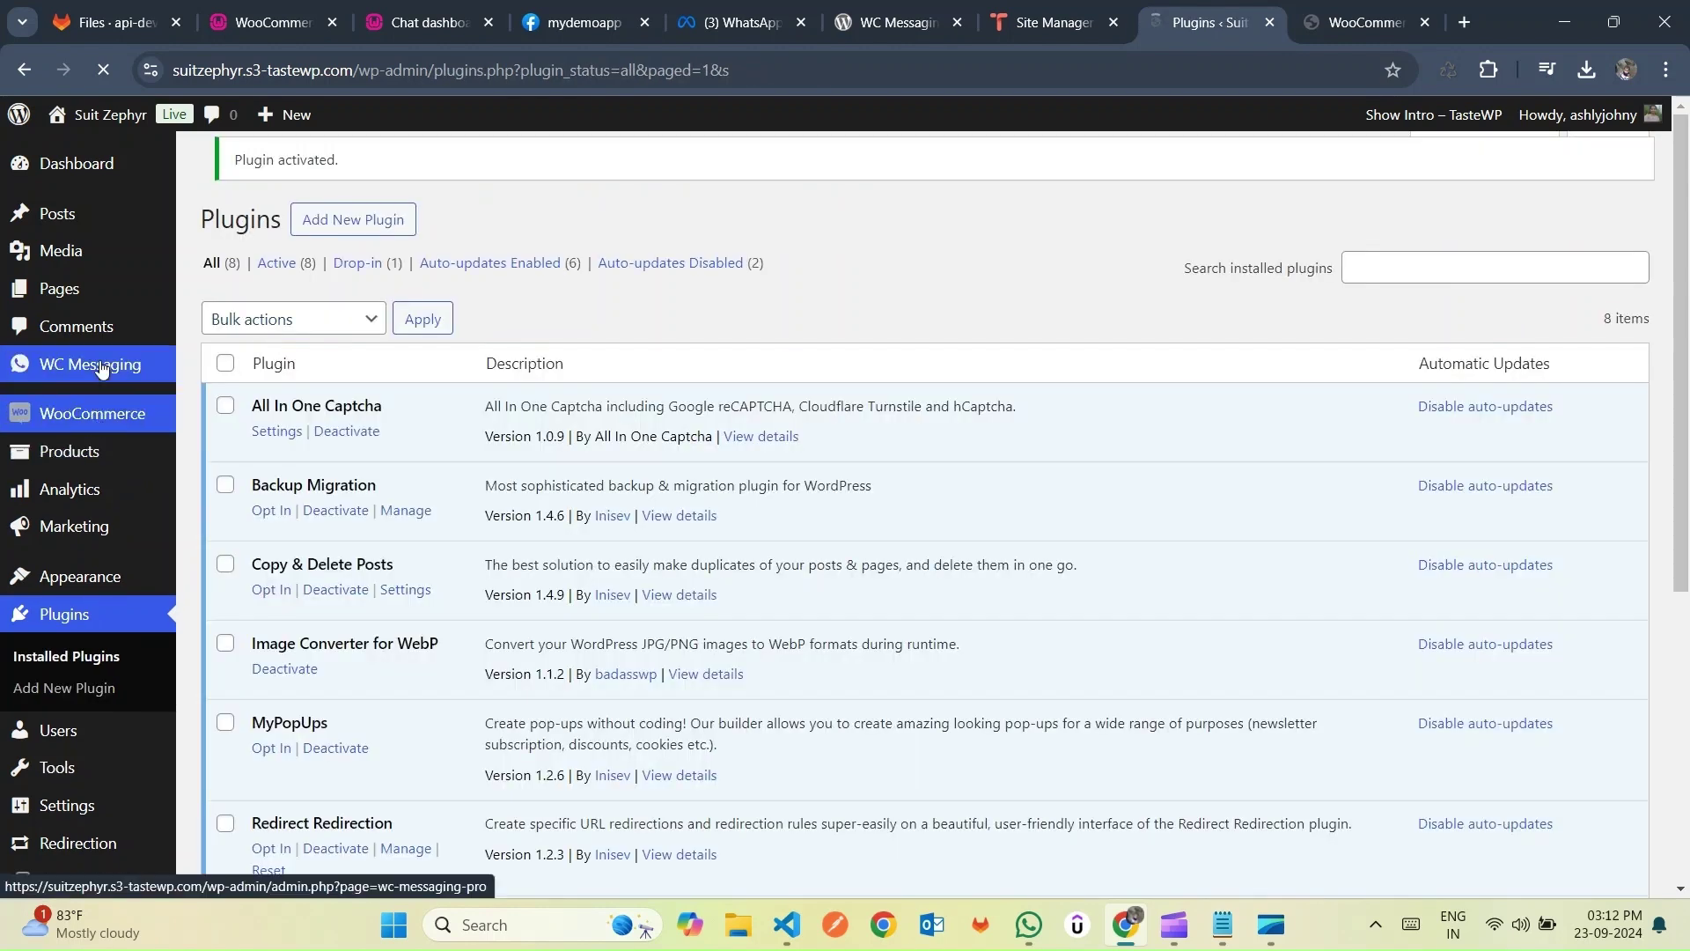
# - Open the WC Messaging Settings page in a new tab from the sidebar menu
pyautogui.moveTo(102, 369)
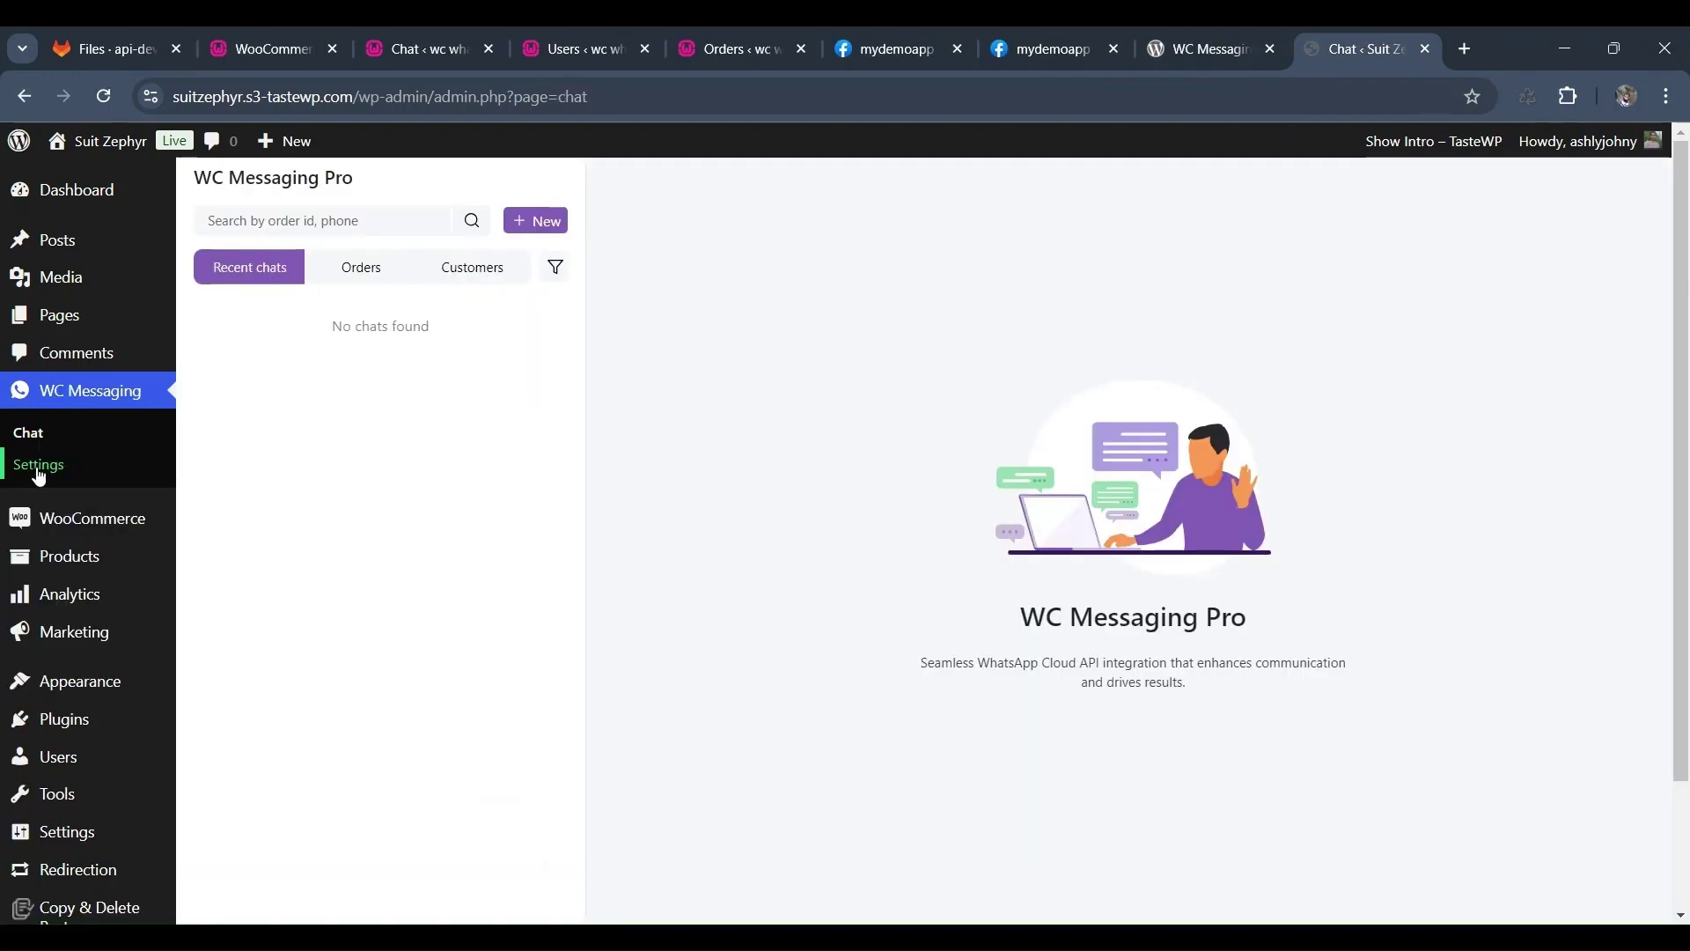
pyautogui.middleClick(39, 476)
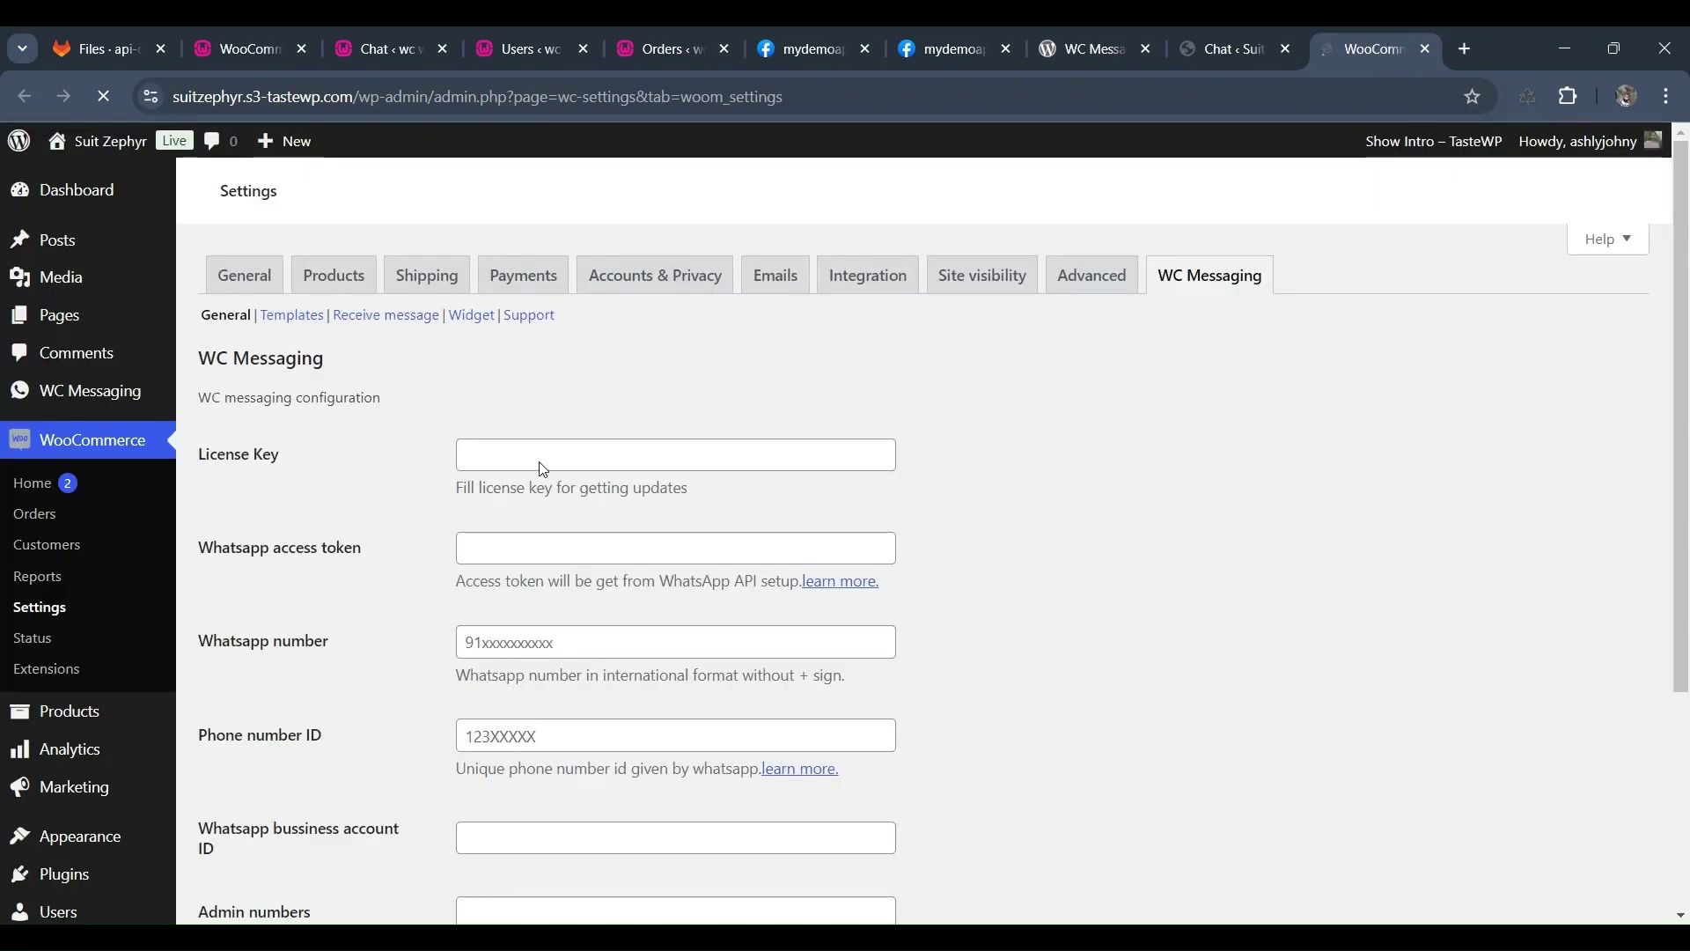
# - Fill in the licence key and paste Meta's copied access token into Whatsapp access token
pyautogui.click(556, 463)
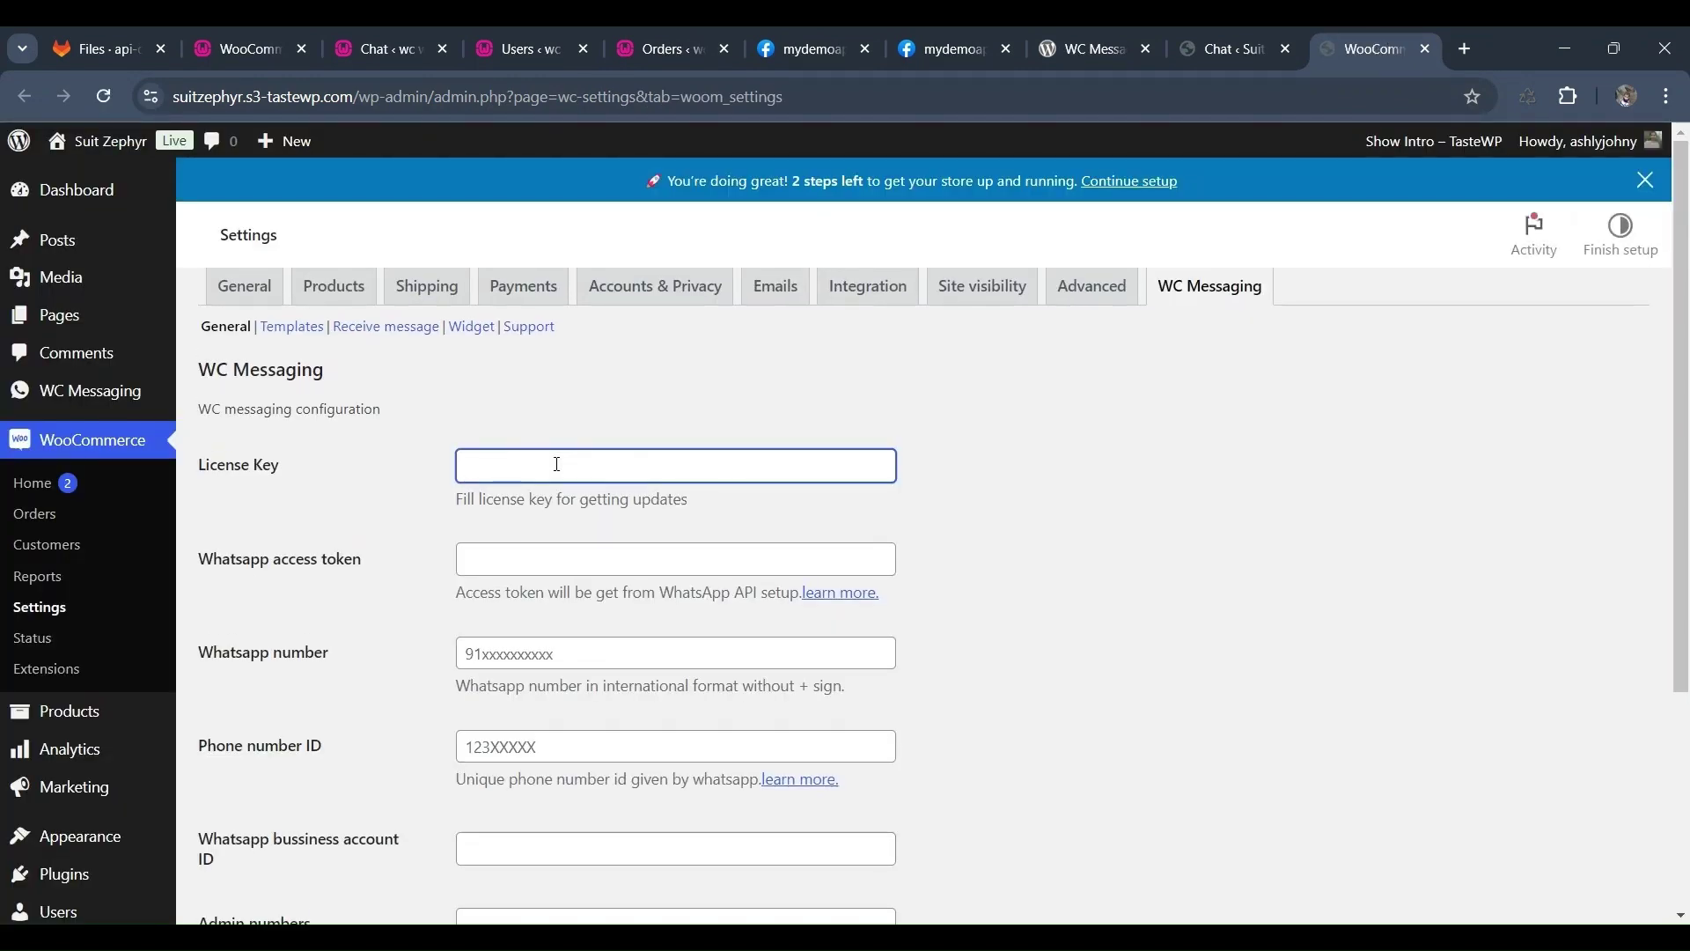
pyautogui.write('uhjkl235')
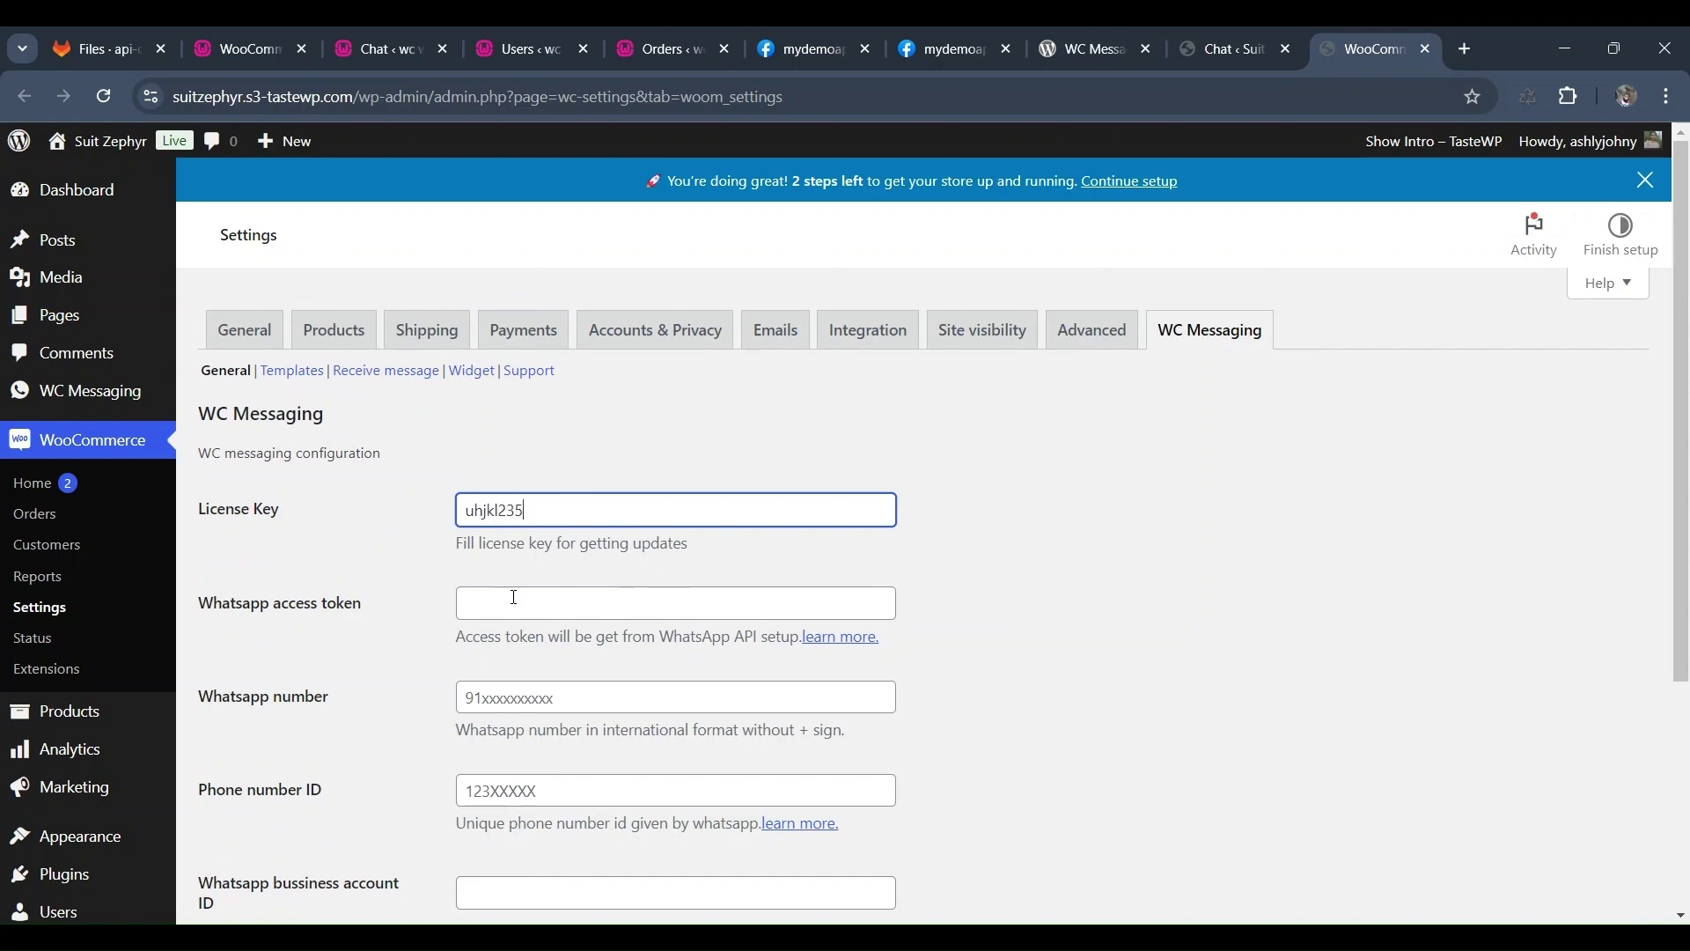
pyautogui.click(650, 594)
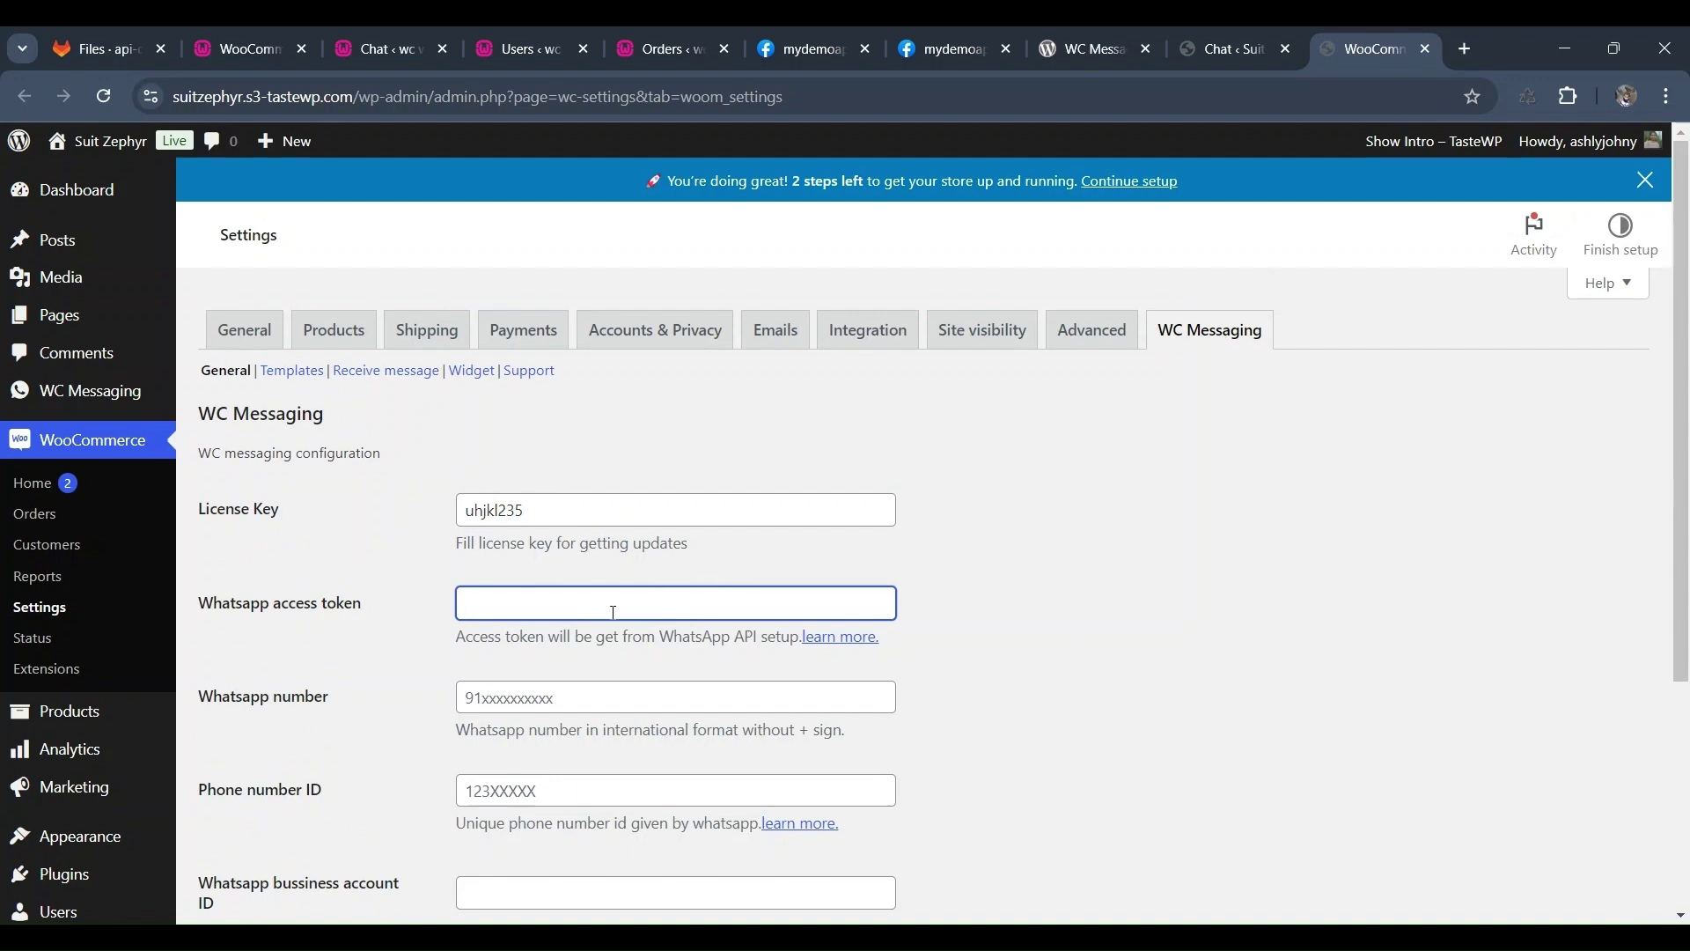
pyautogui.click(792, 36)
pyautogui.click(1057, 510)
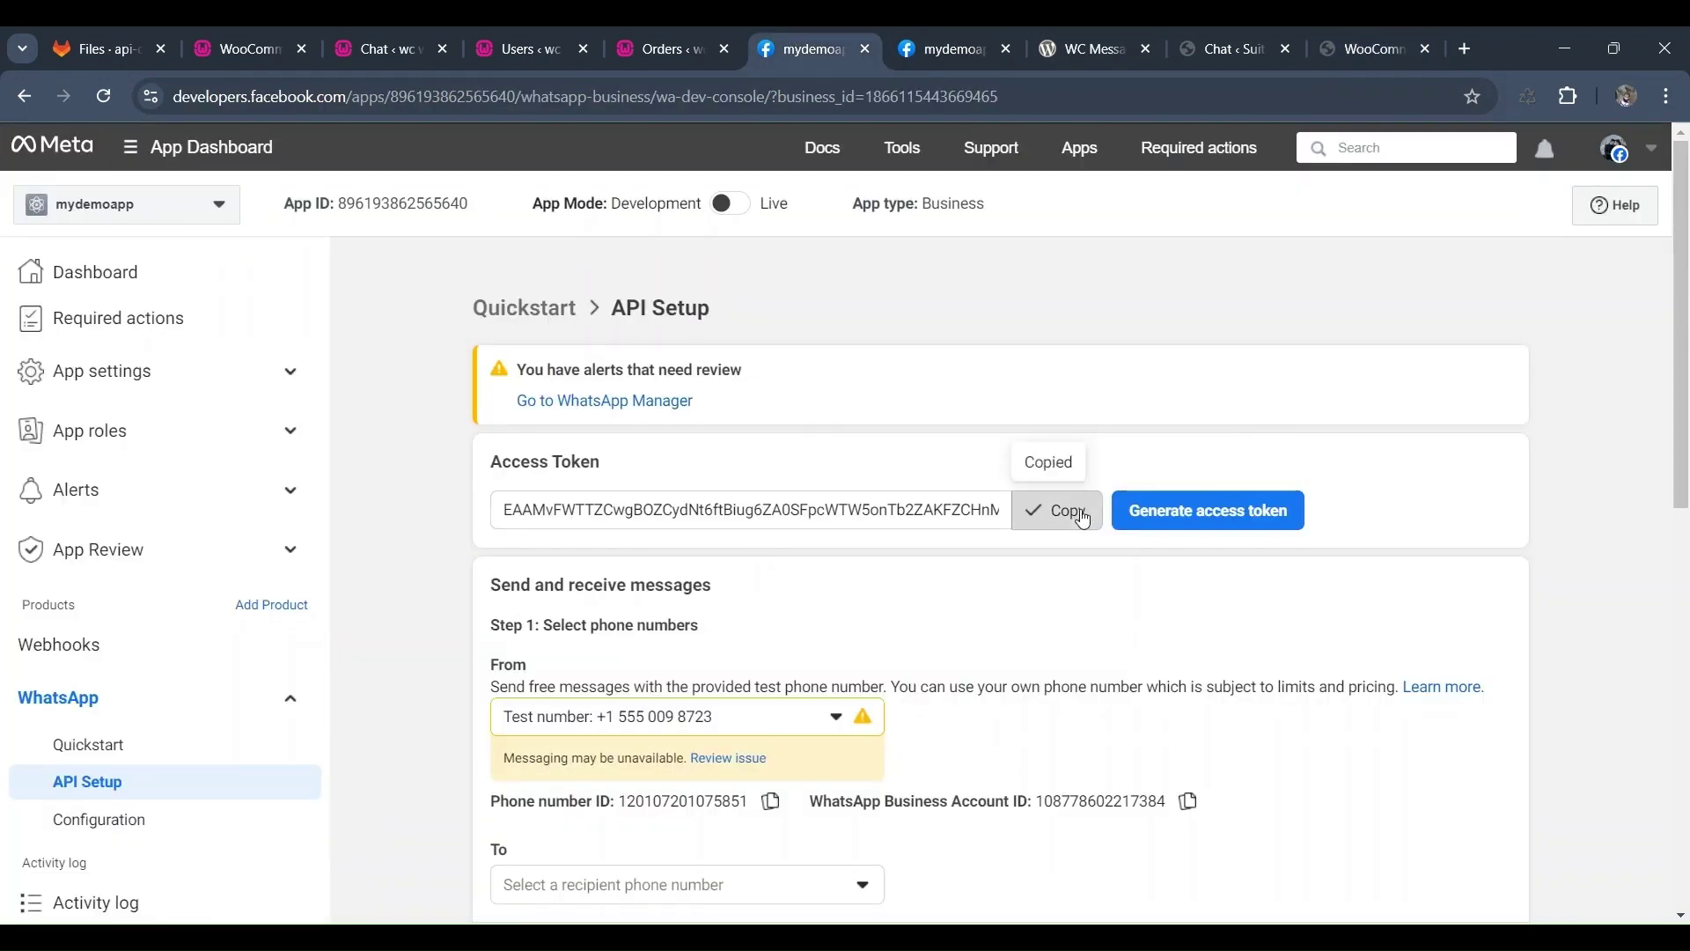
pyautogui.click(1355, 44)
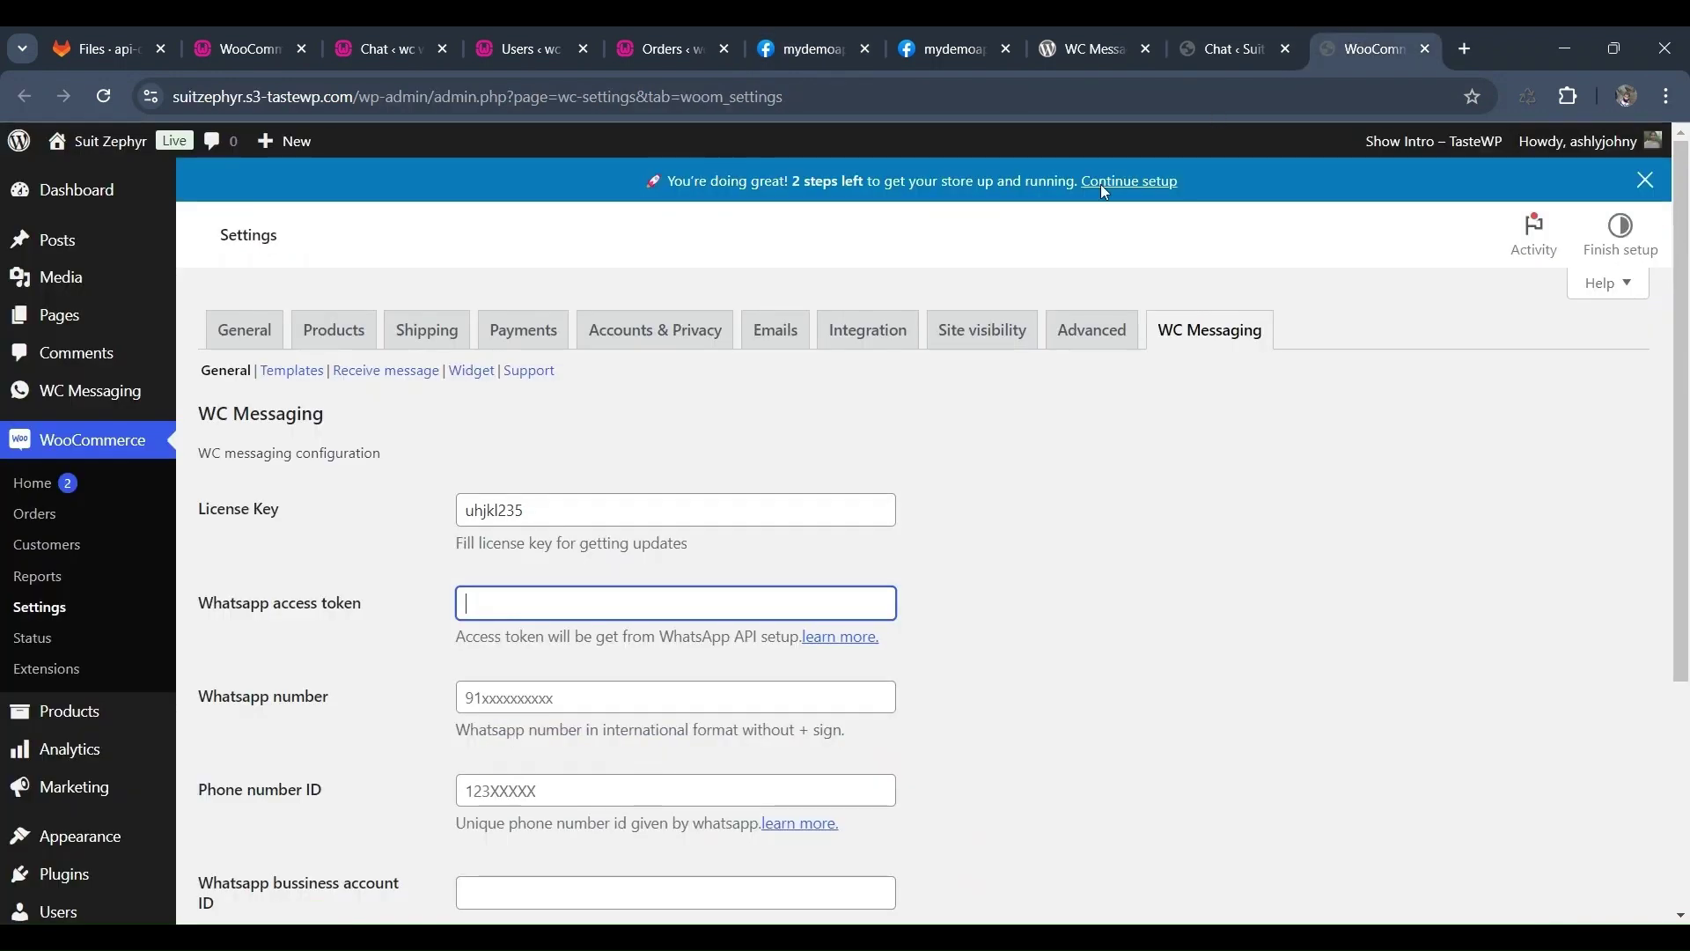
pyautogui.hotkey('ctrl', 'v')
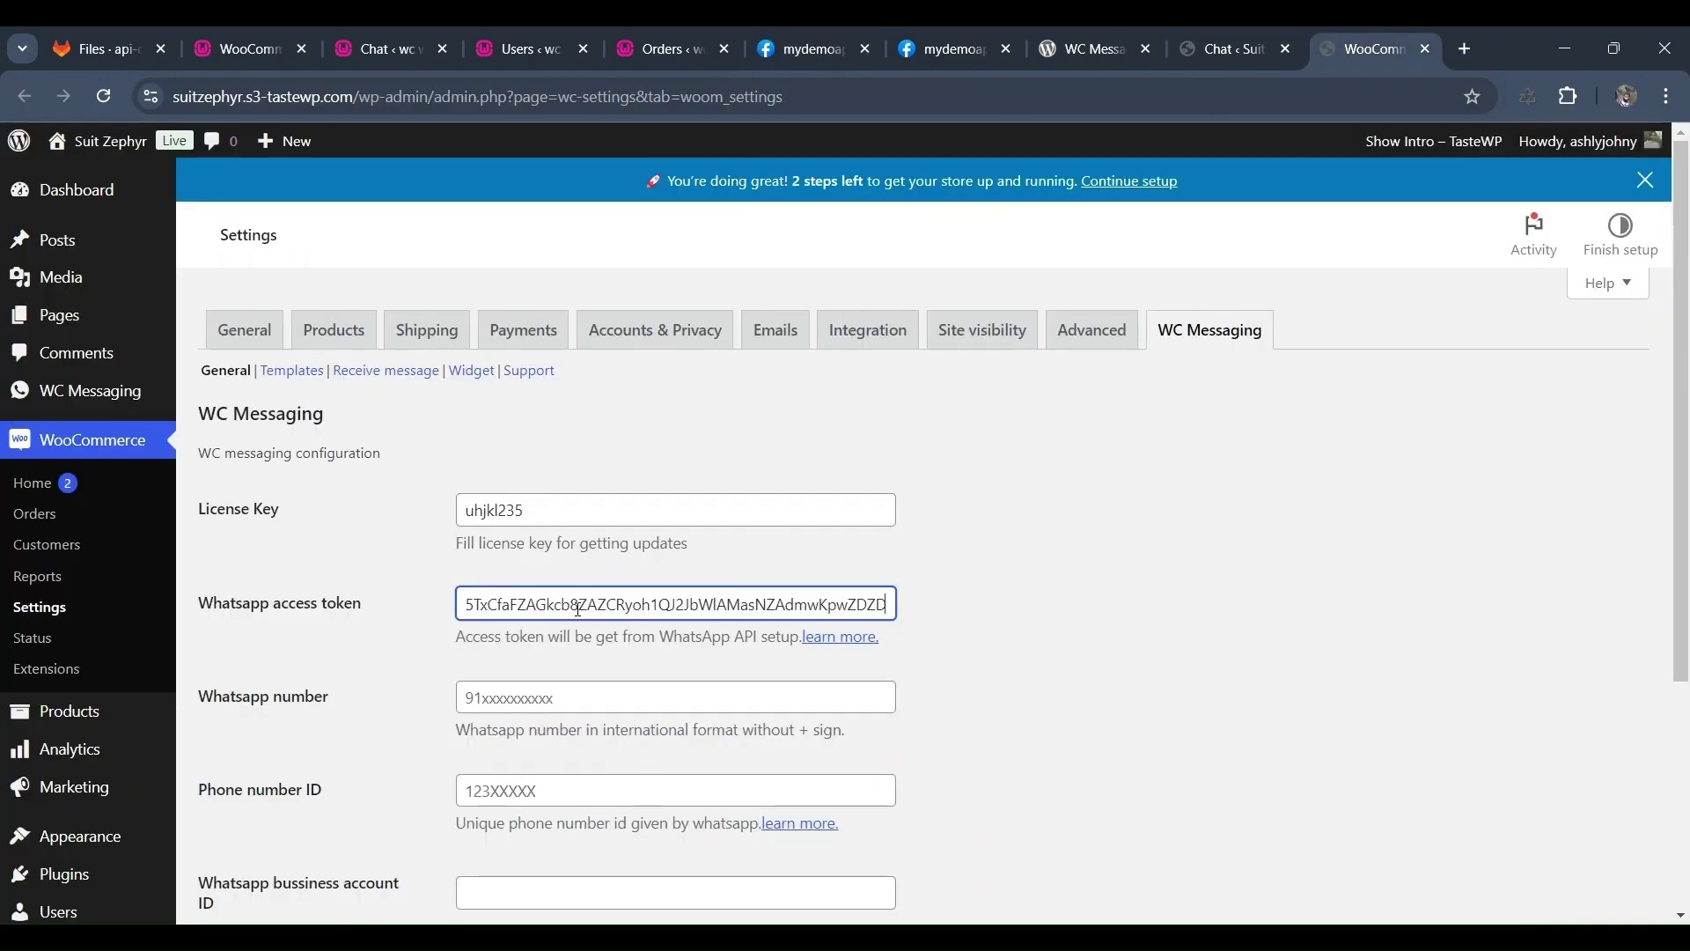
# - Paste Meta's test phone number into the Whatsapp number setting and remove its spaces
pyautogui.click(483, 695)
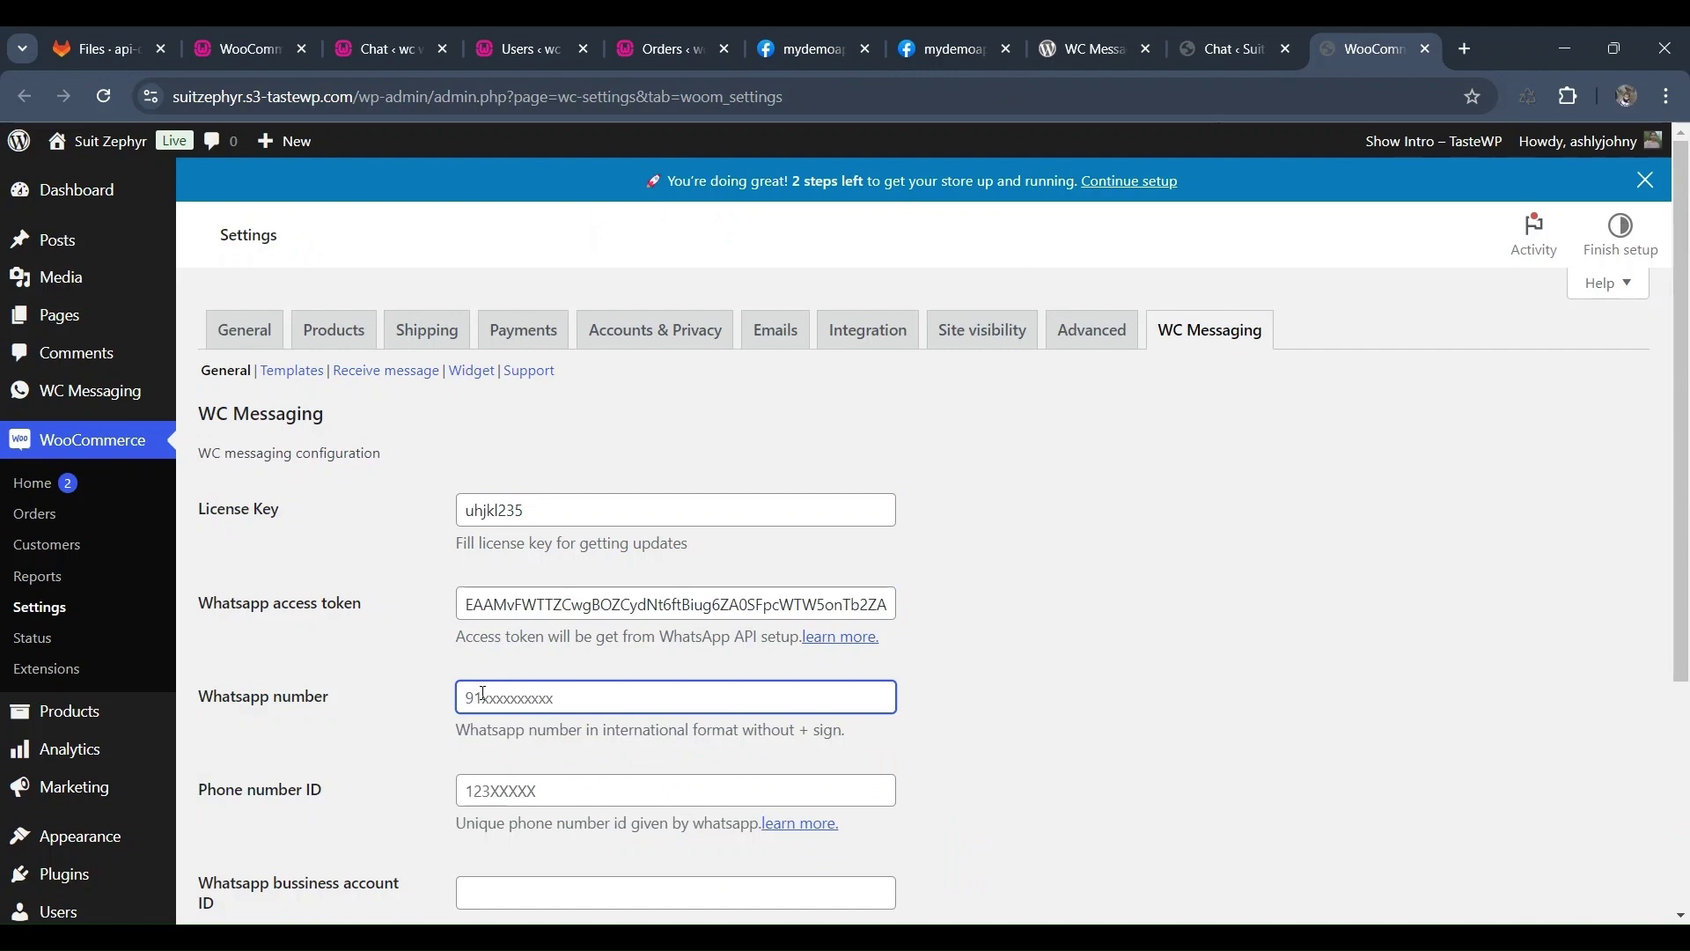
pyautogui.click(809, 50)
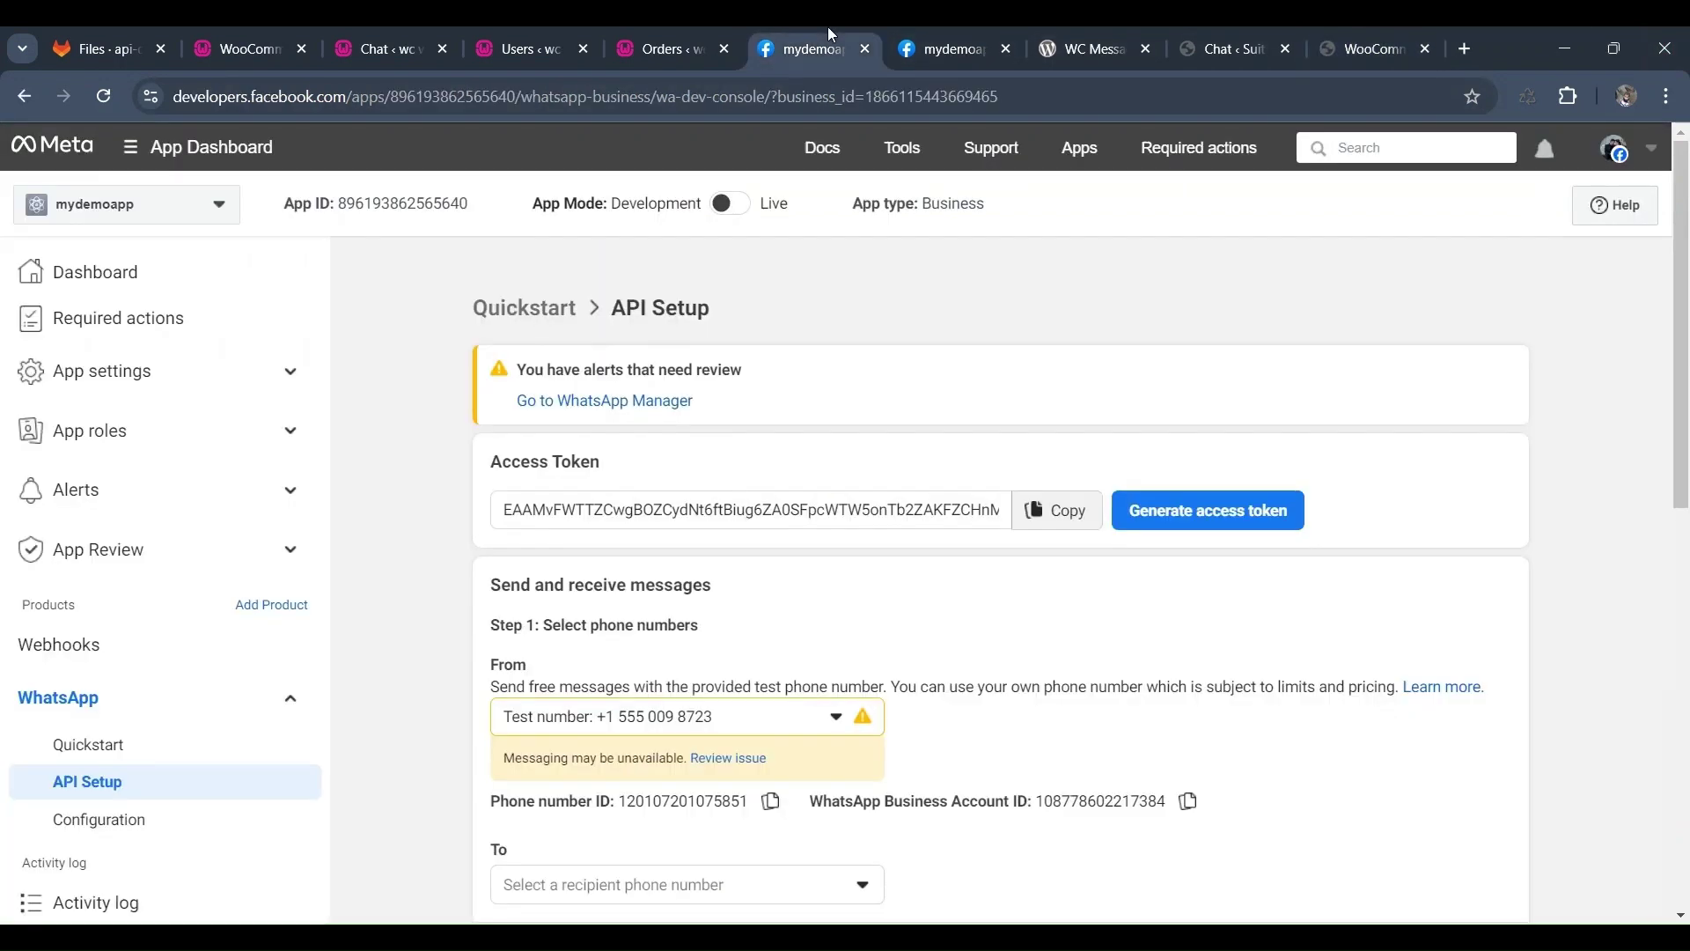
pyautogui.moveTo(606, 608); pyautogui.dragTo(720, 605)
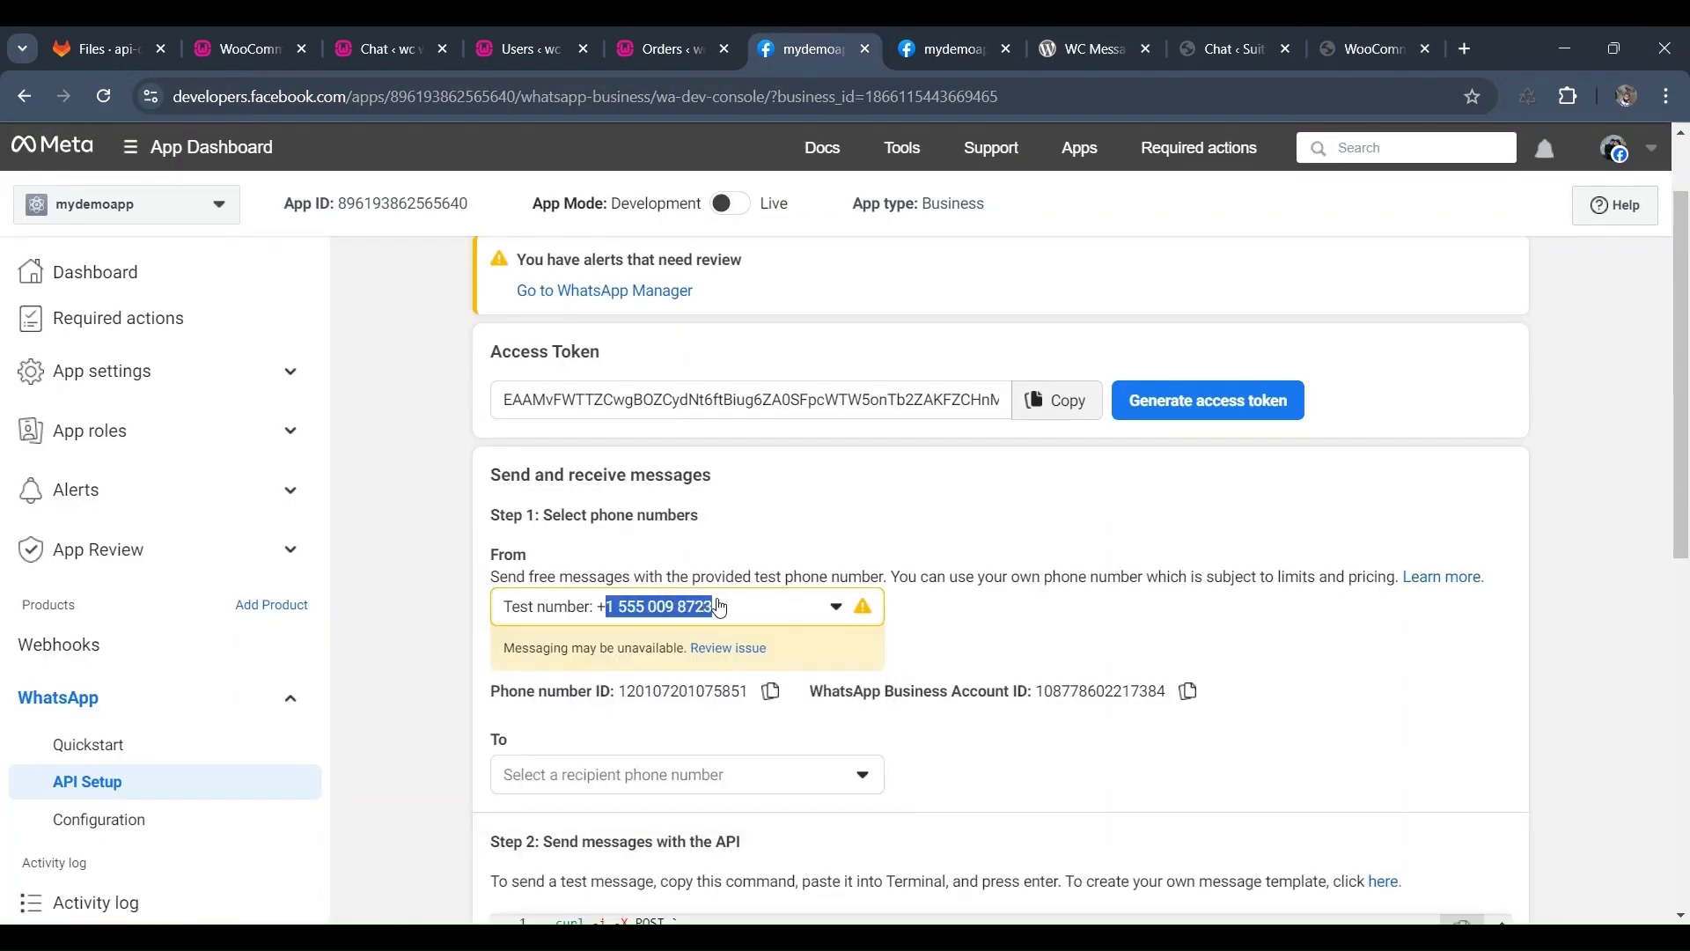
pyautogui.click(1339, 46)
pyautogui.hotkey('ctrl', 'v')
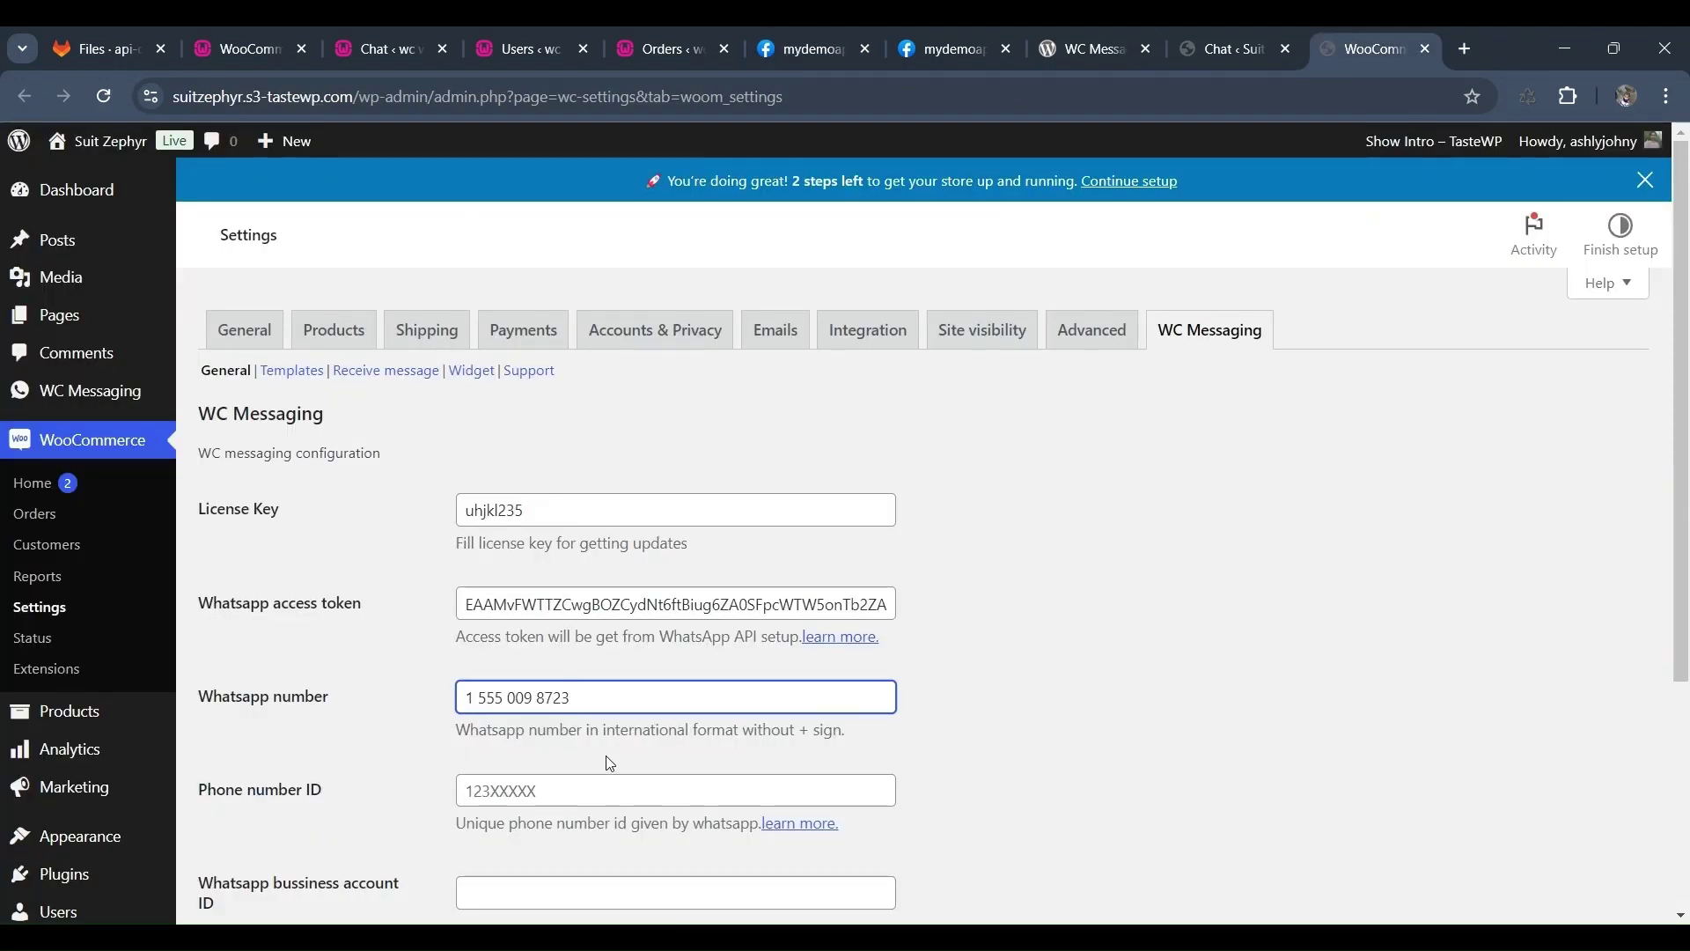
pyautogui.click(539, 701)
pyautogui.press('BackSpace')
pyautogui.click(508, 700)
pyautogui.press('BackSpace')
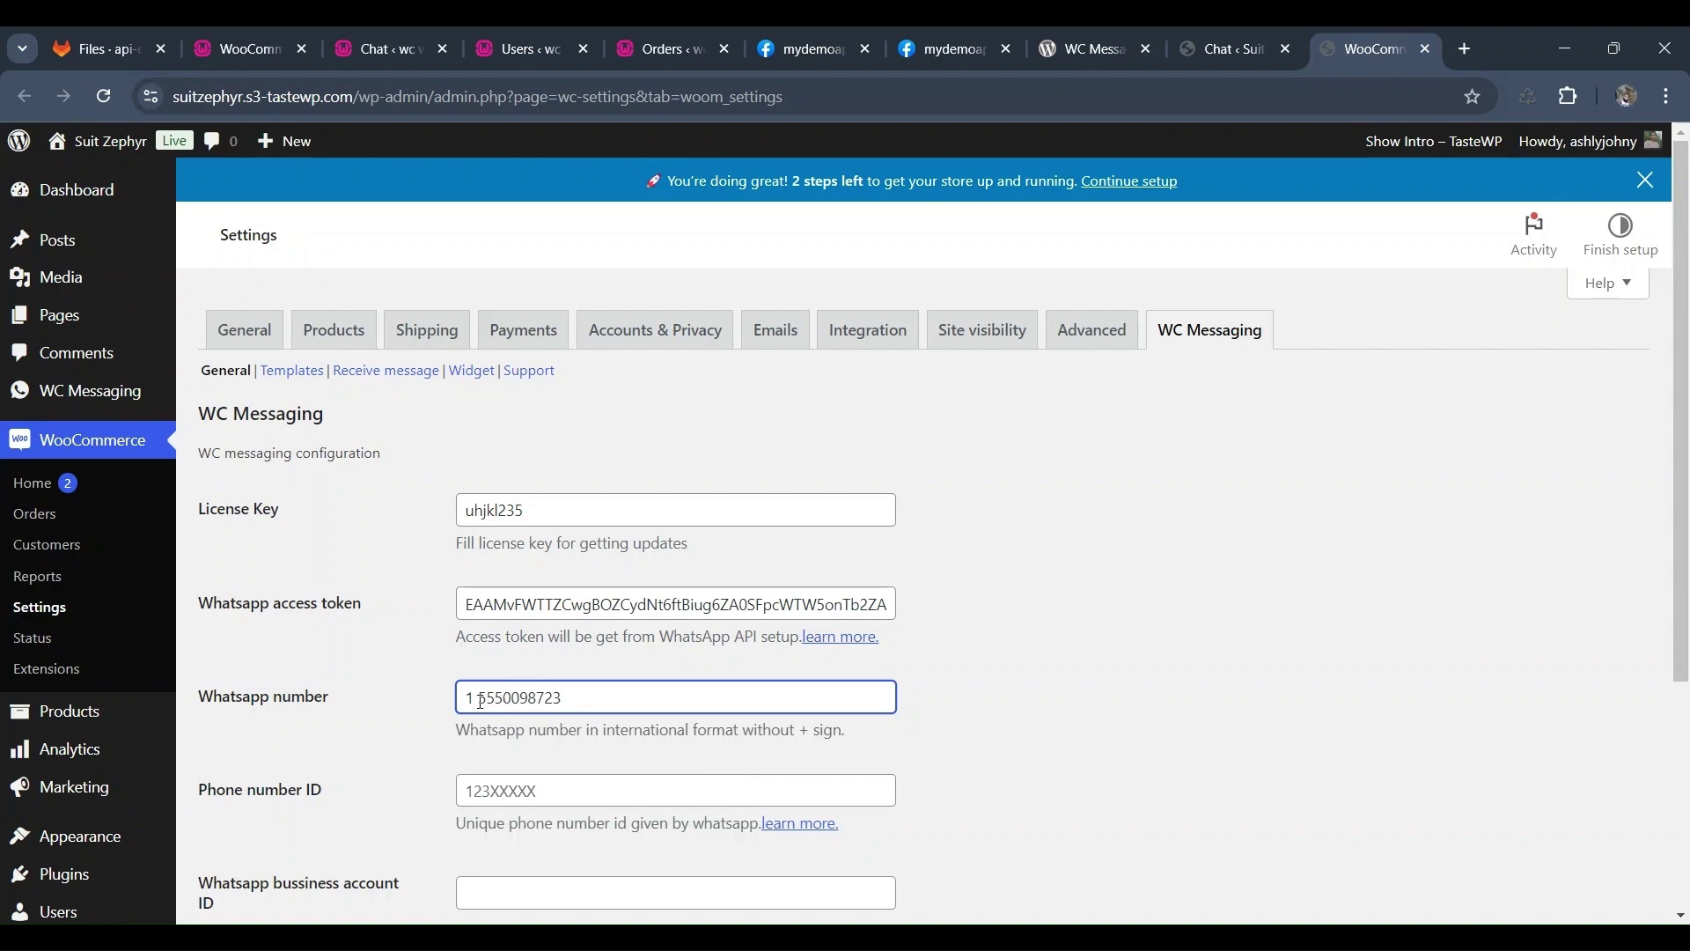
pyautogui.click(481, 701)
pyautogui.press('BackSpace')
# - Fill in the Phone number ID from Meta, then copy the WhatsApp Business Account ID
pyautogui.click(558, 800)
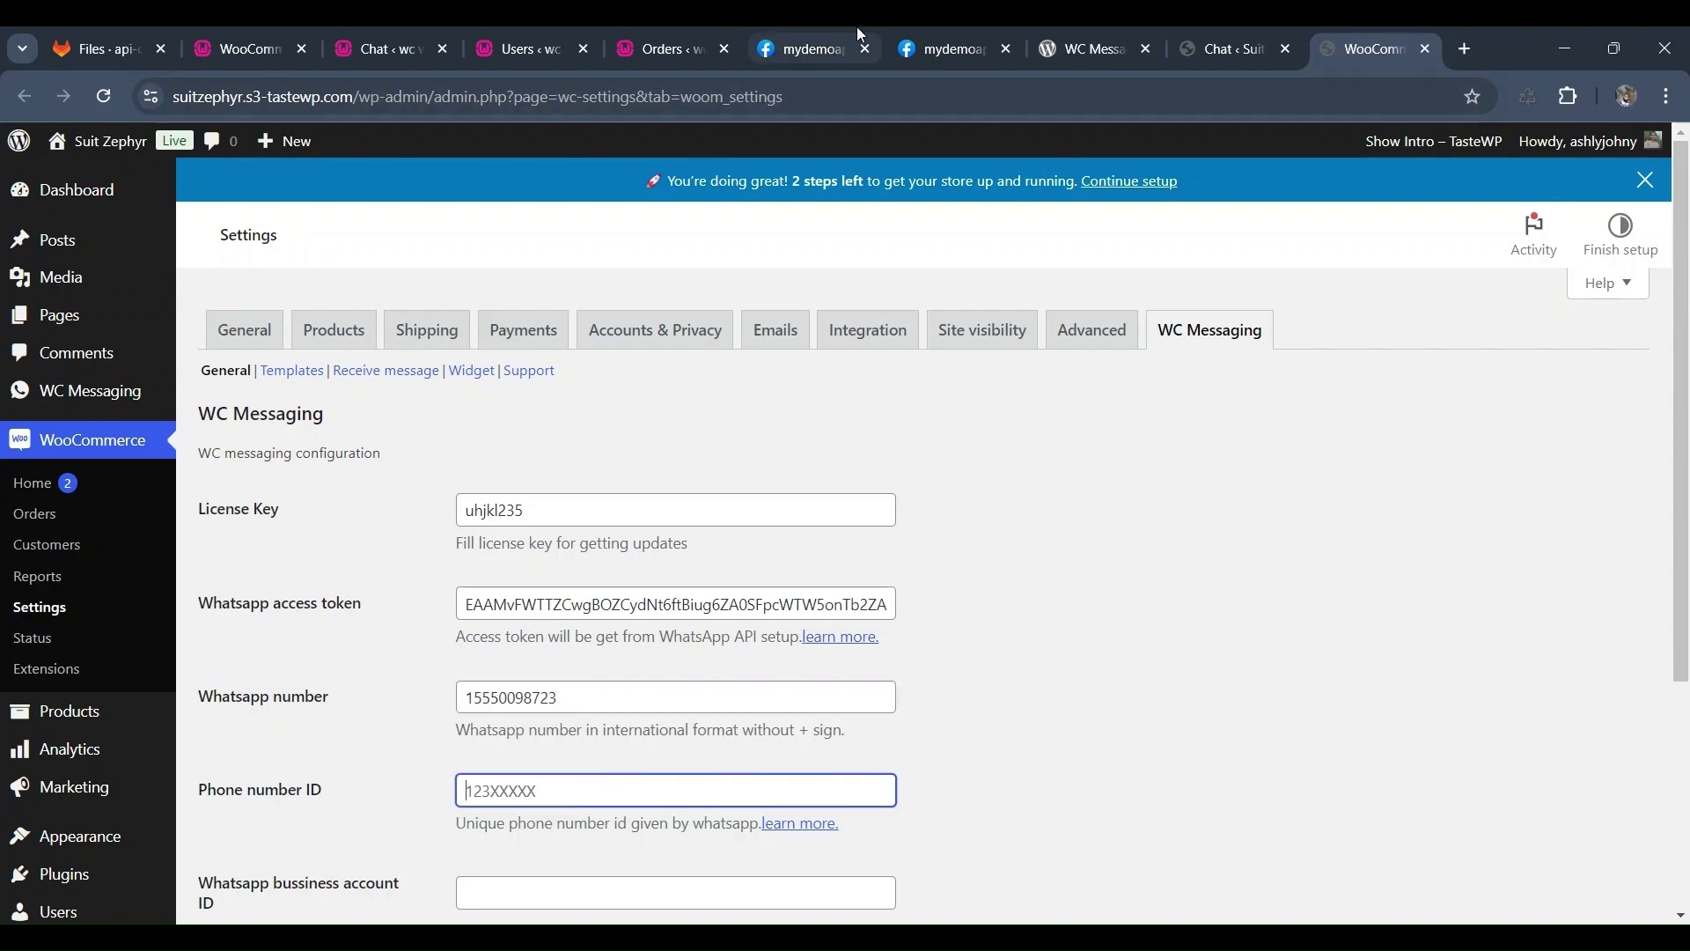
pyautogui.click(779, 51)
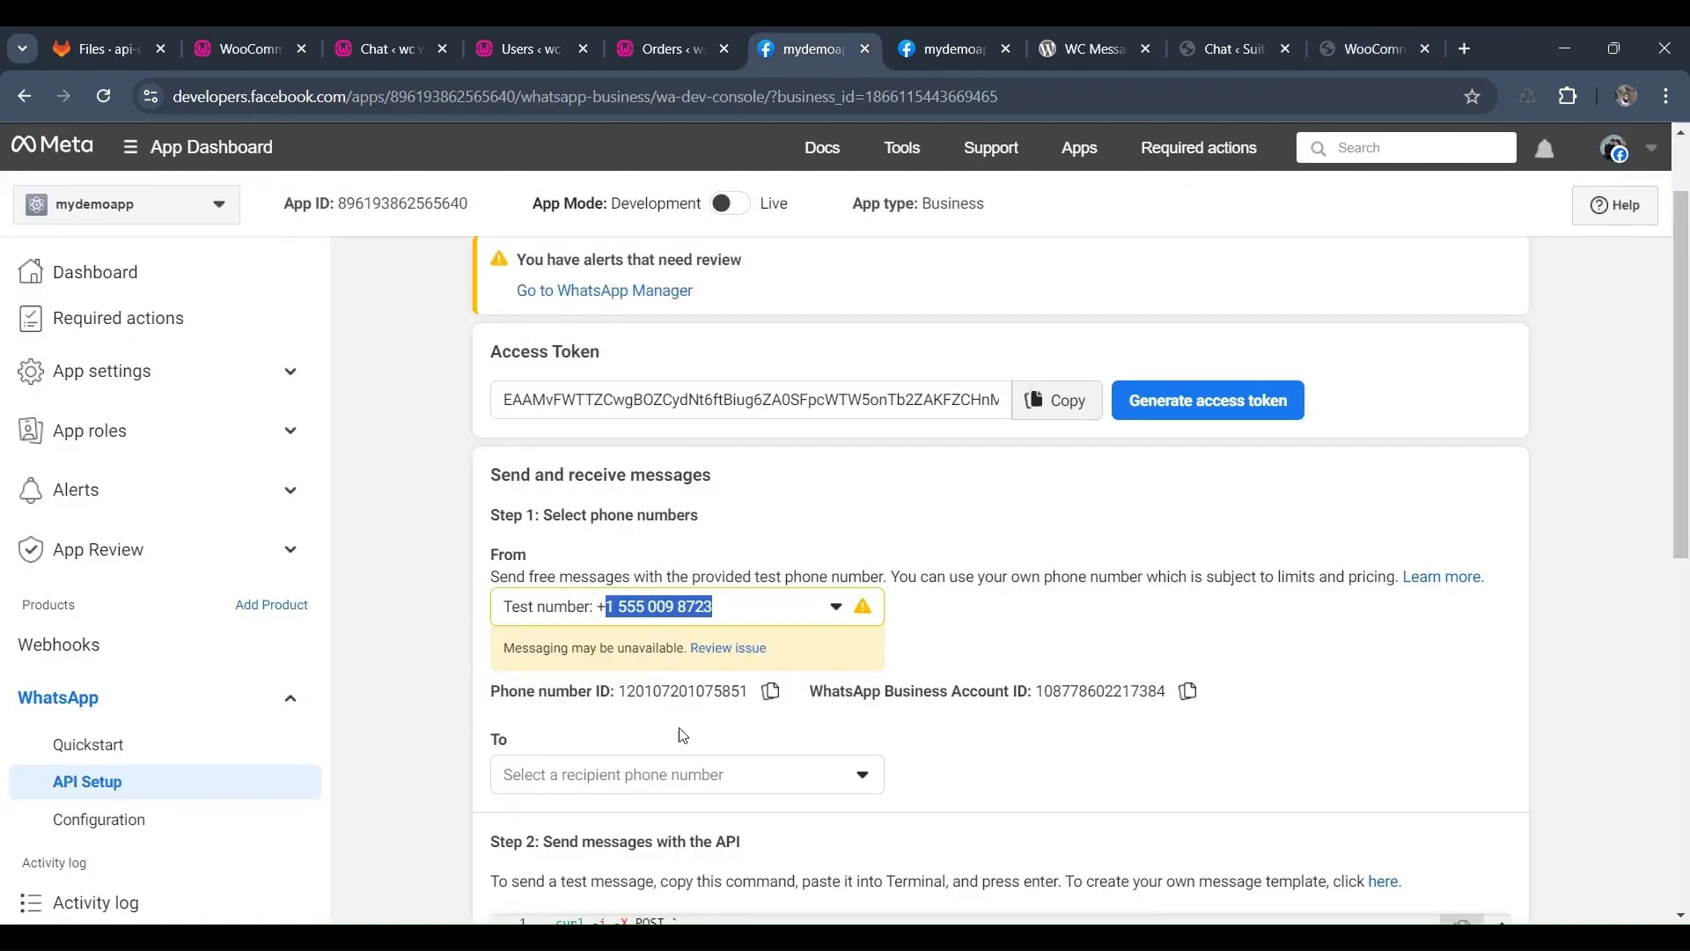
pyautogui.click(771, 691)
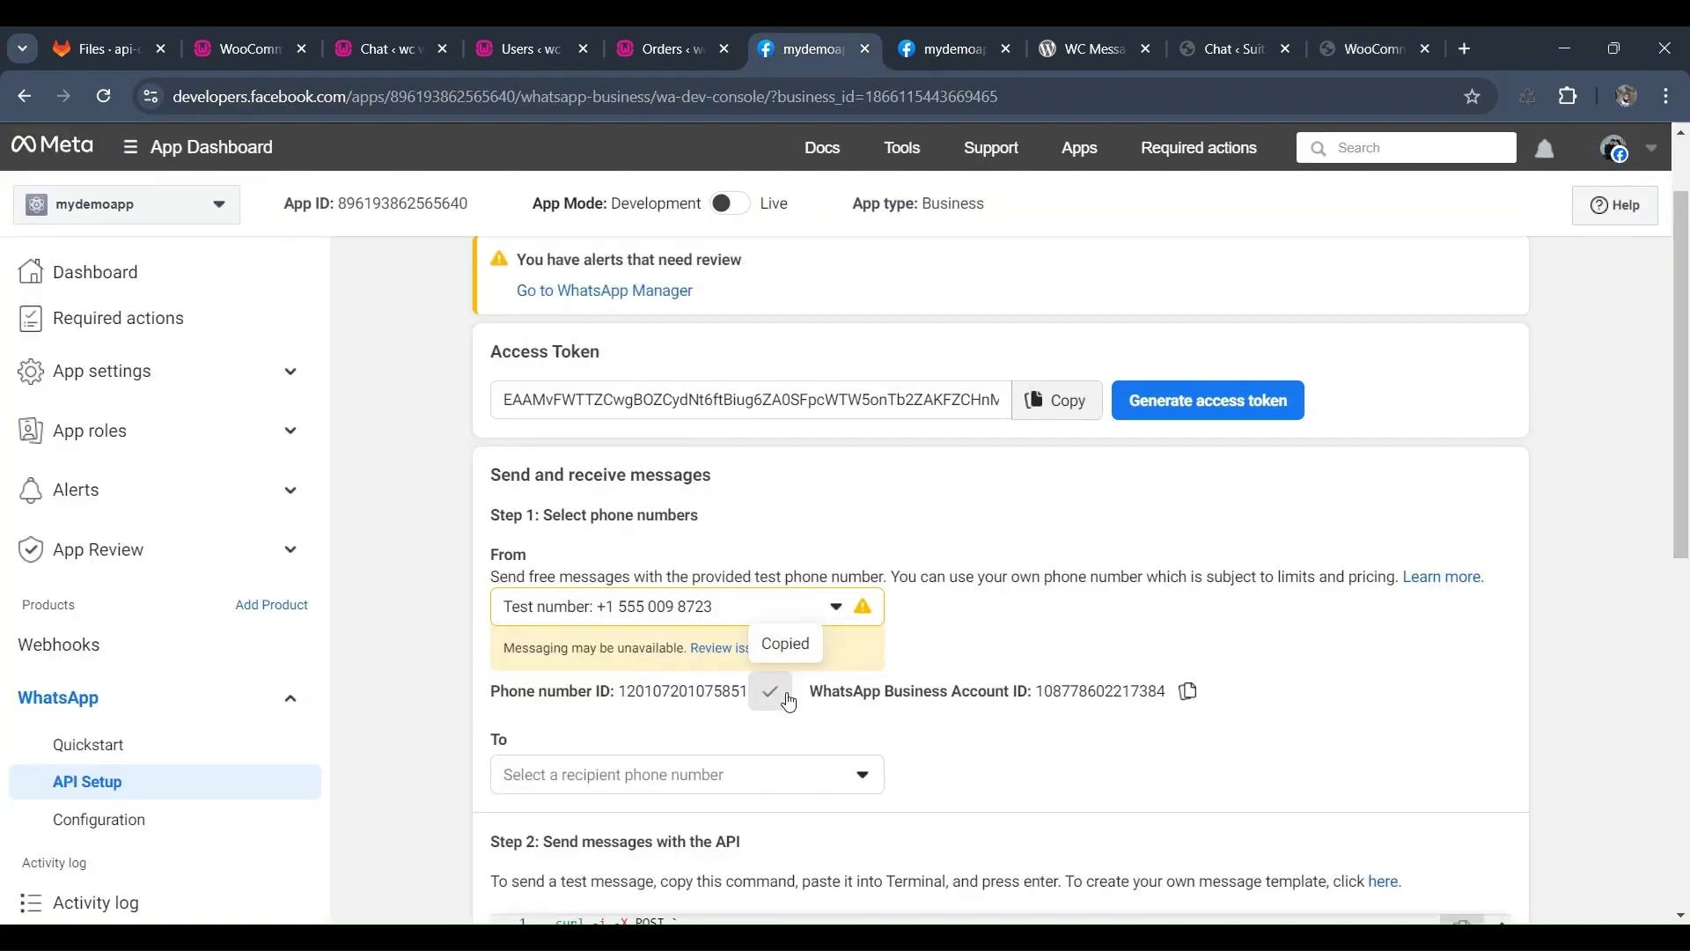
pyautogui.click(1366, 35)
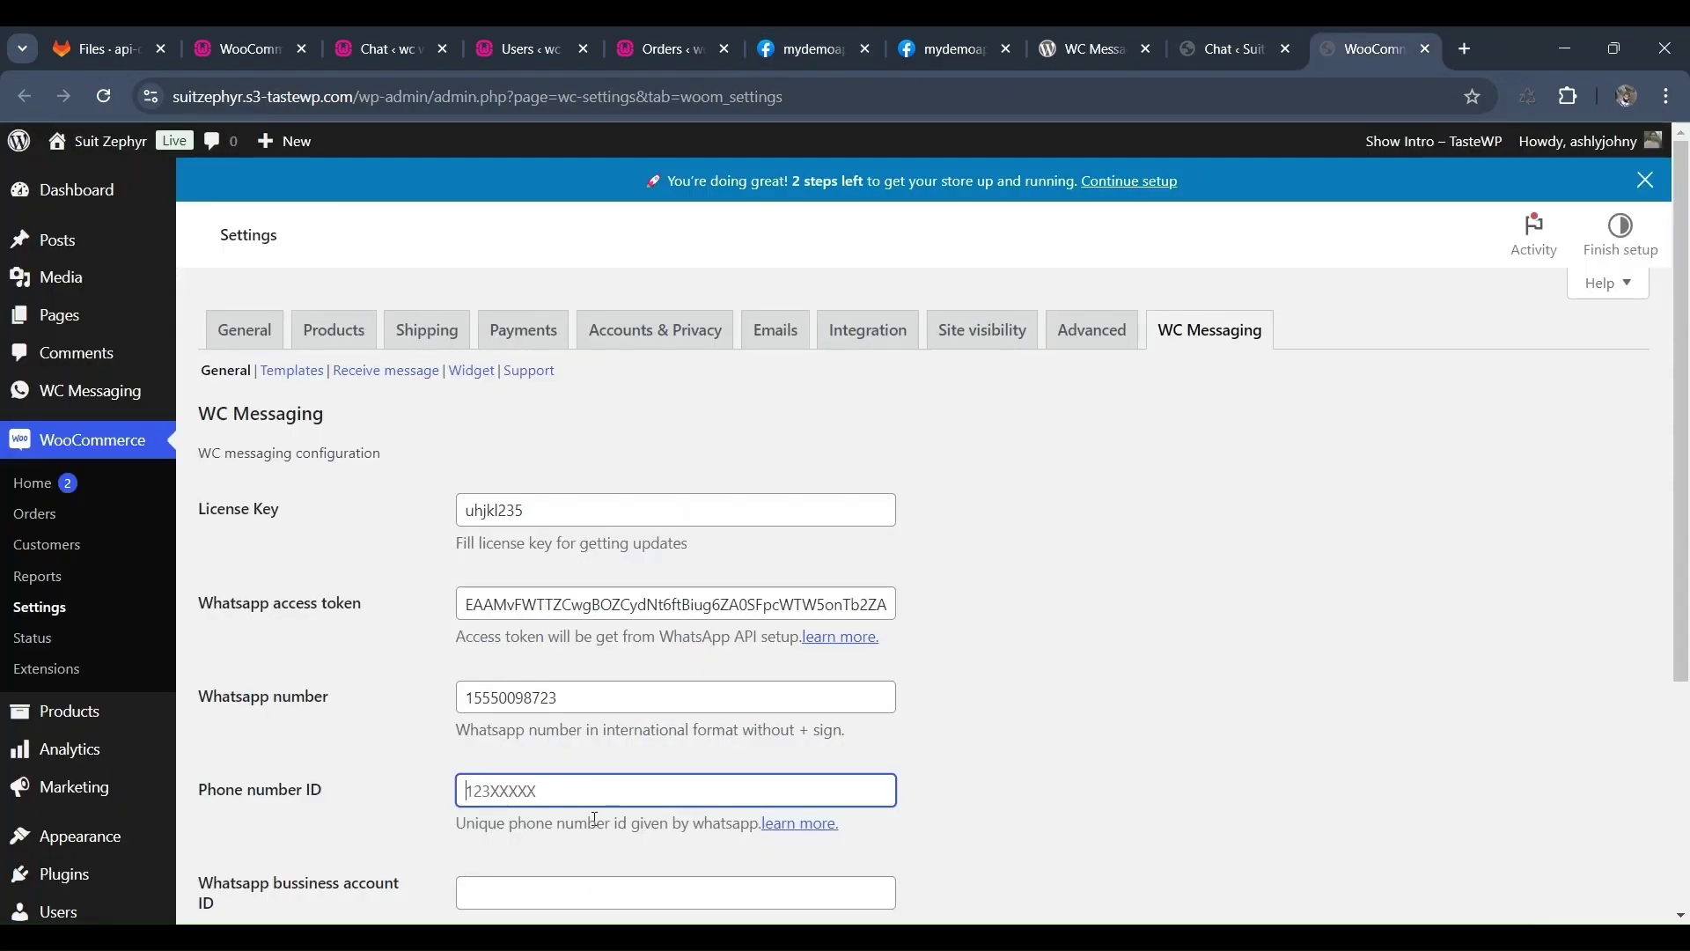
pyautogui.hotkey('ctrl', 'v')
pyautogui.scroll(-3, 797, 823)
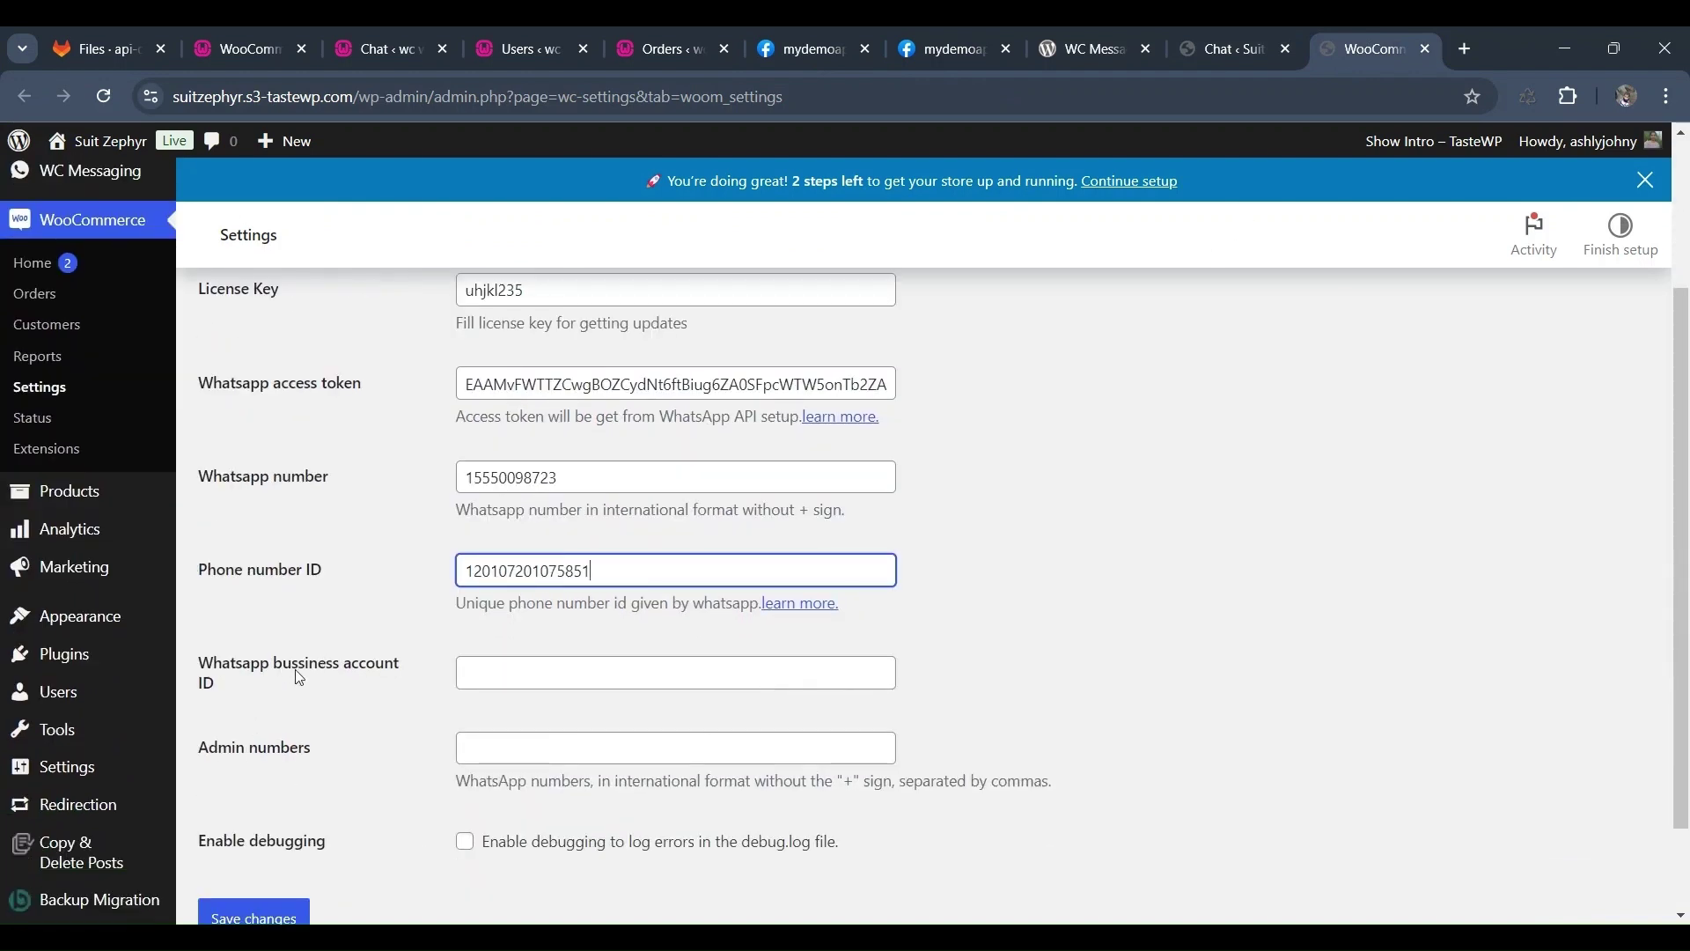
pyautogui.click(790, 44)
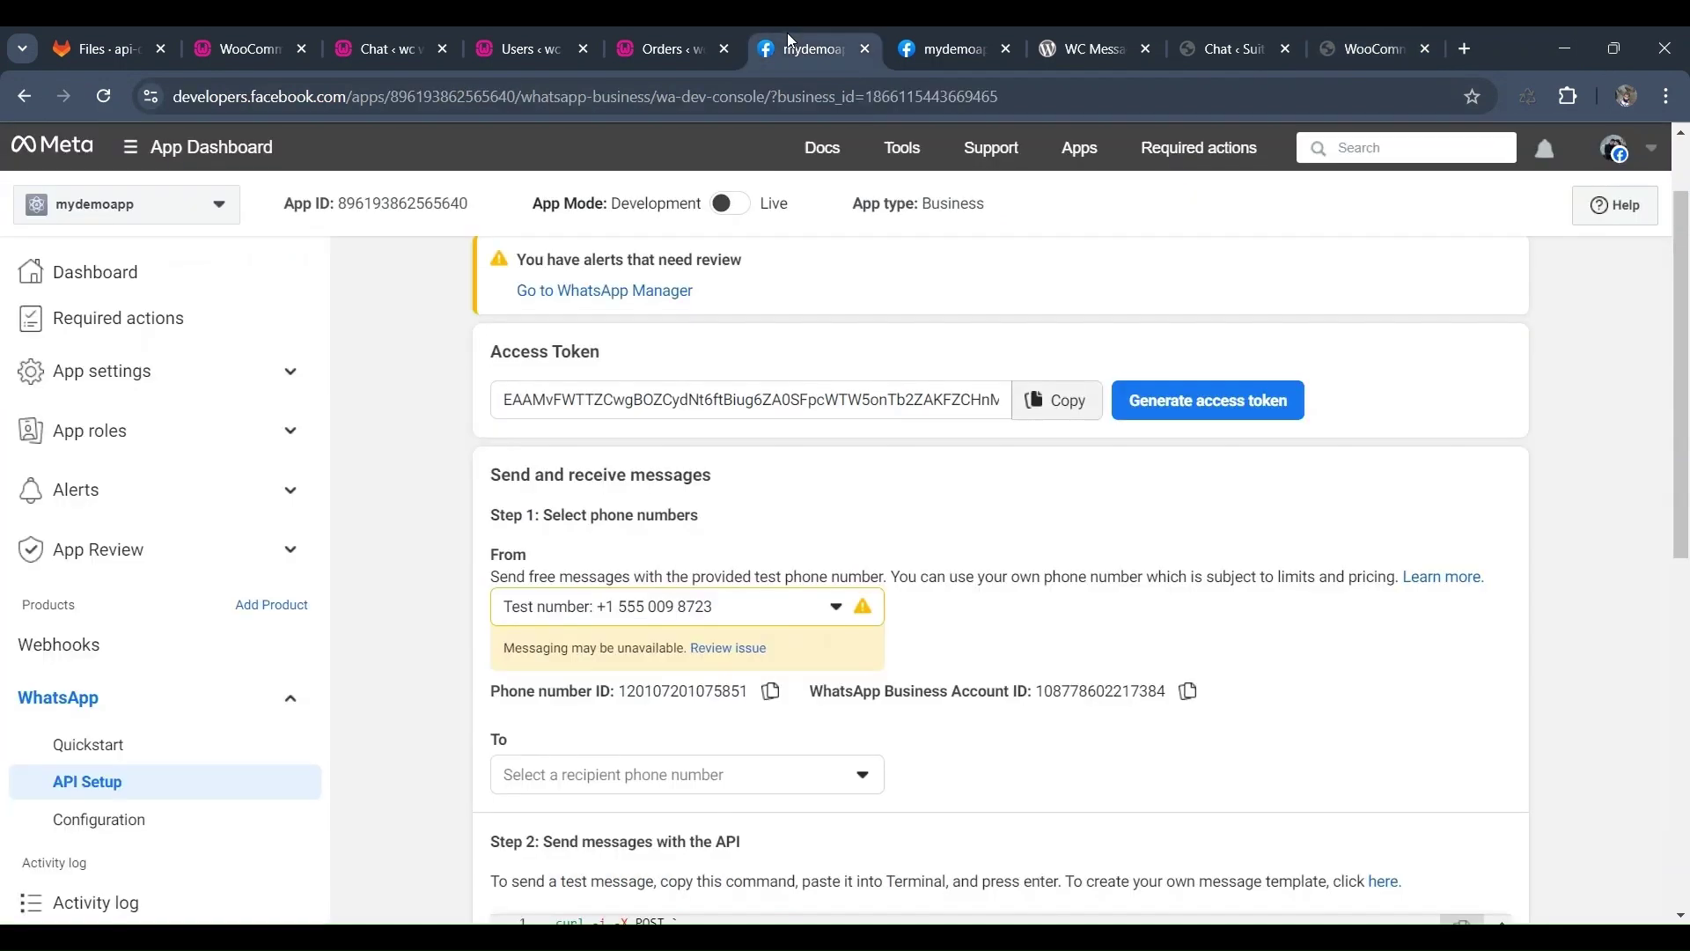
pyautogui.click(1189, 691)
# - Paste the WhatsApp Business Account ID into the business account ID setting
pyautogui.click(1340, 40)
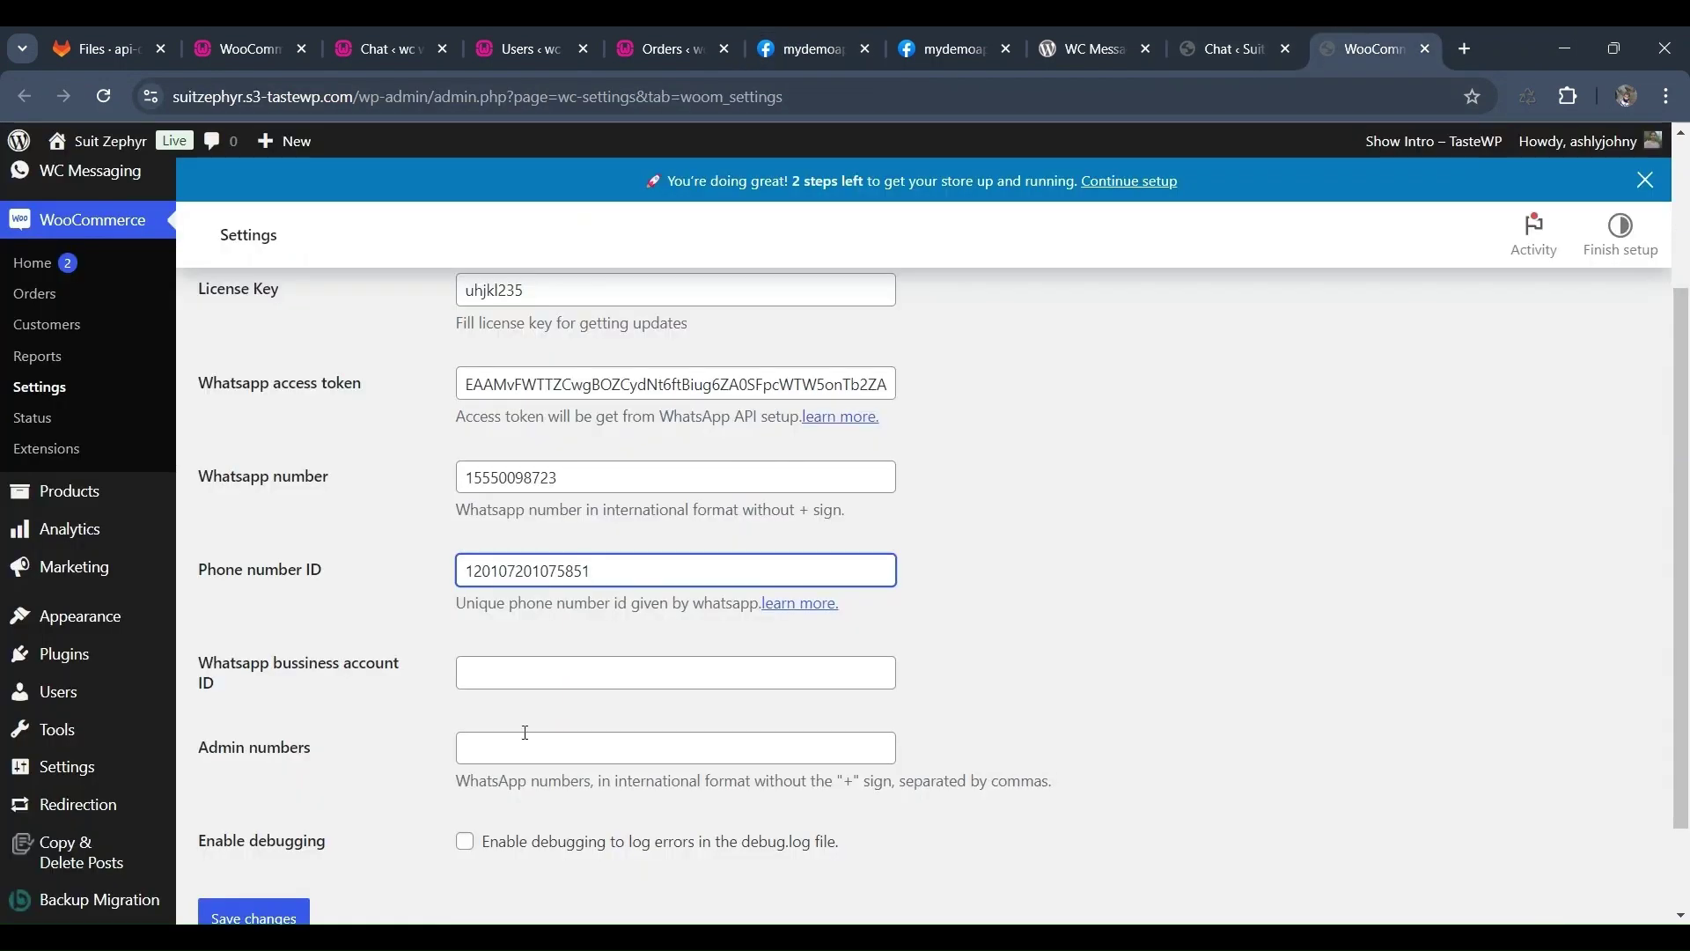
pyautogui.click(537, 672)
pyautogui.hotkey('ctrl', 'v')
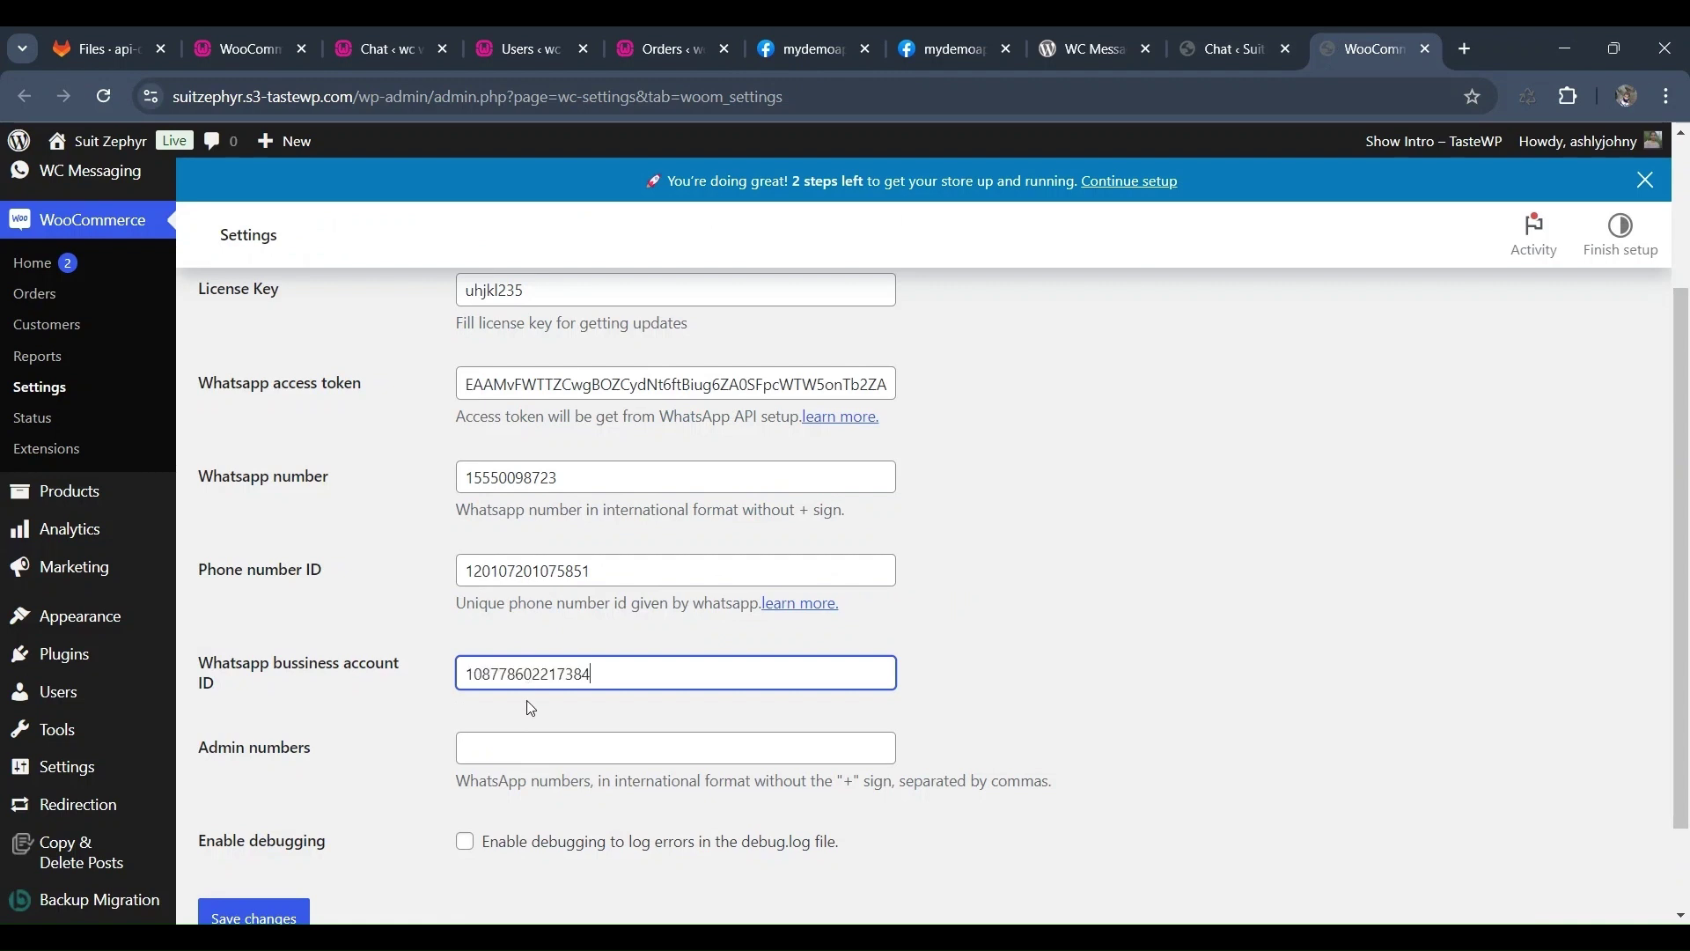
# - Paste the admin numbers and tidy their format with a leading '+'
pyautogui.click(506, 753)
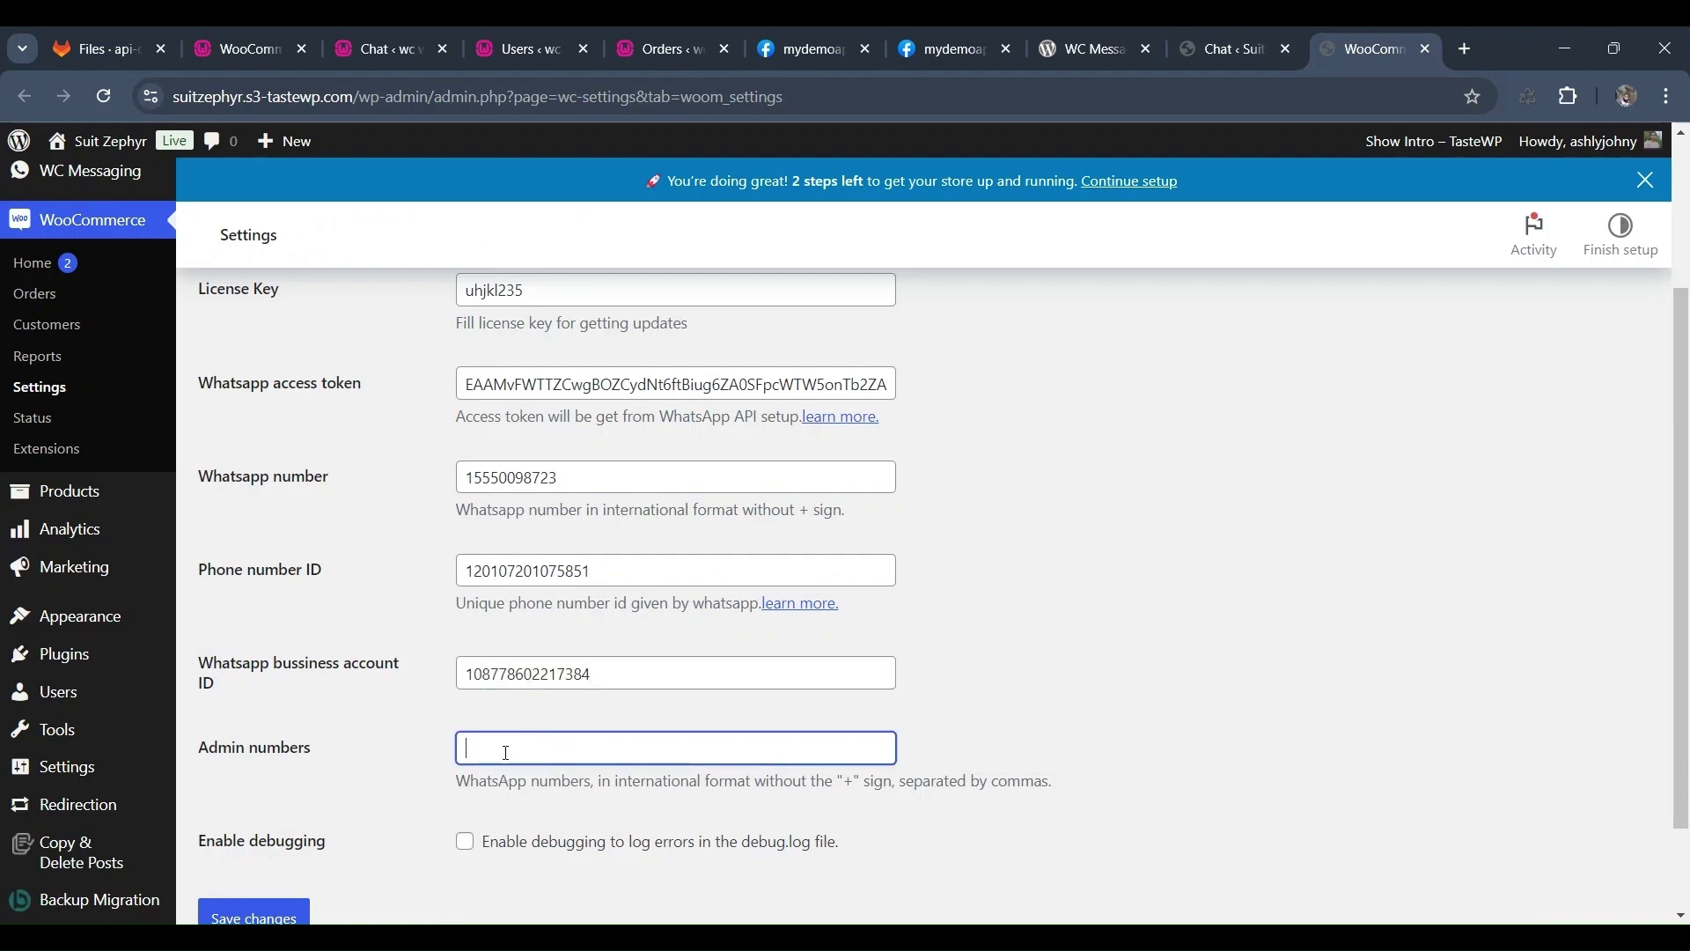
pyautogui.hotkey('ctrl', 'v')
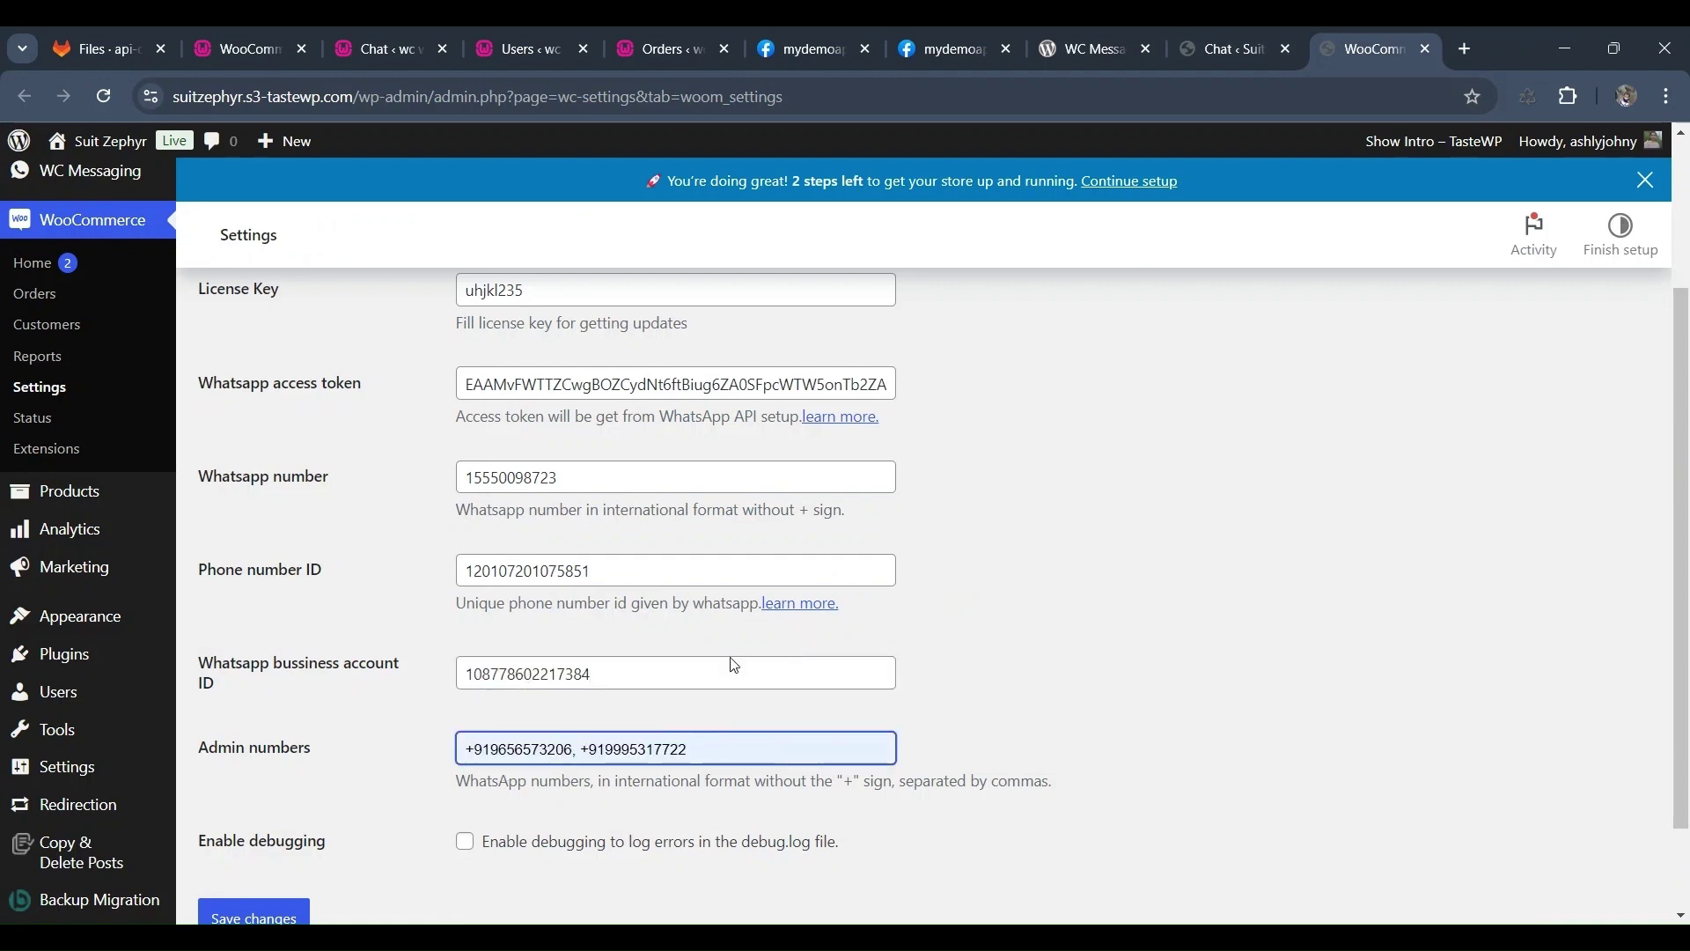
pyautogui.hotkey('ctrl', 'z')
pyautogui.hotkey('ctrl', 'v')
pyautogui.press('Left')
pyautogui.press('Left')
pyautogui.press('Left')
pyautogui.press('Left')
pyautogui.press('Left')
pyautogui.press('BackSpace')
pyautogui.press('Left')
pyautogui.press('Left')
pyautogui.press('Left')
pyautogui.press('Left')
pyautogui.press('Left')
pyautogui.press('BackSpace')
pyautogui.press('Home')
pyautogui.write('+')
pyautogui.press('End')
pyautogui.moveTo(597, 755); pyautogui.dragTo(345, 773)
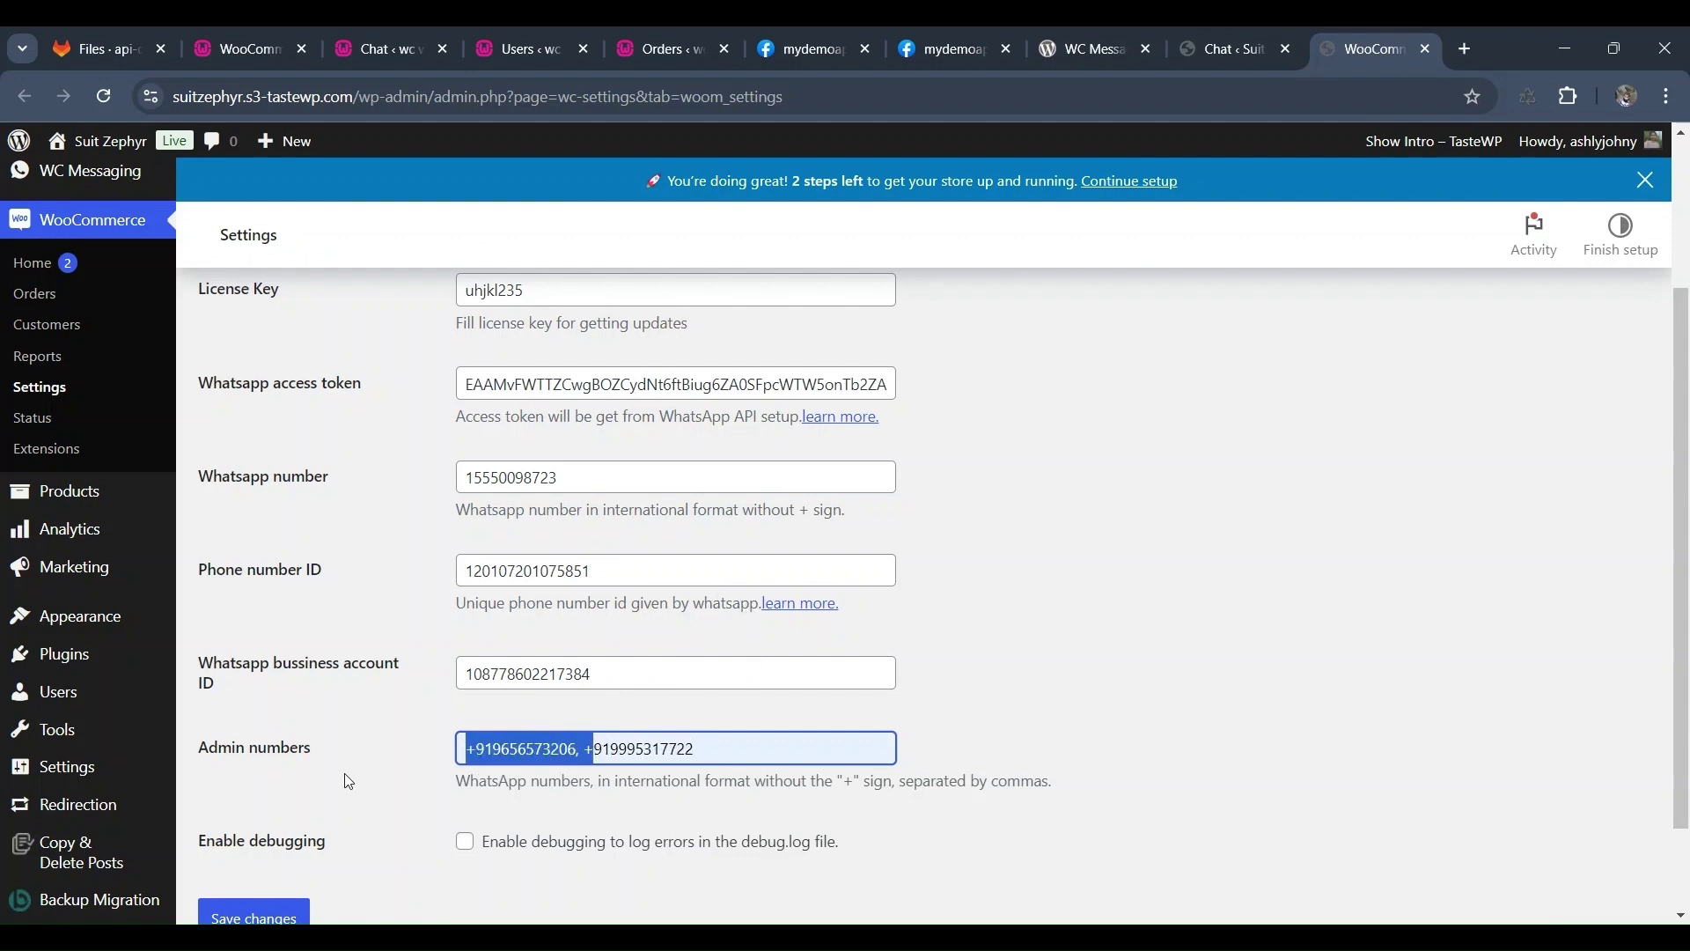
pyautogui.press('BackSpace')
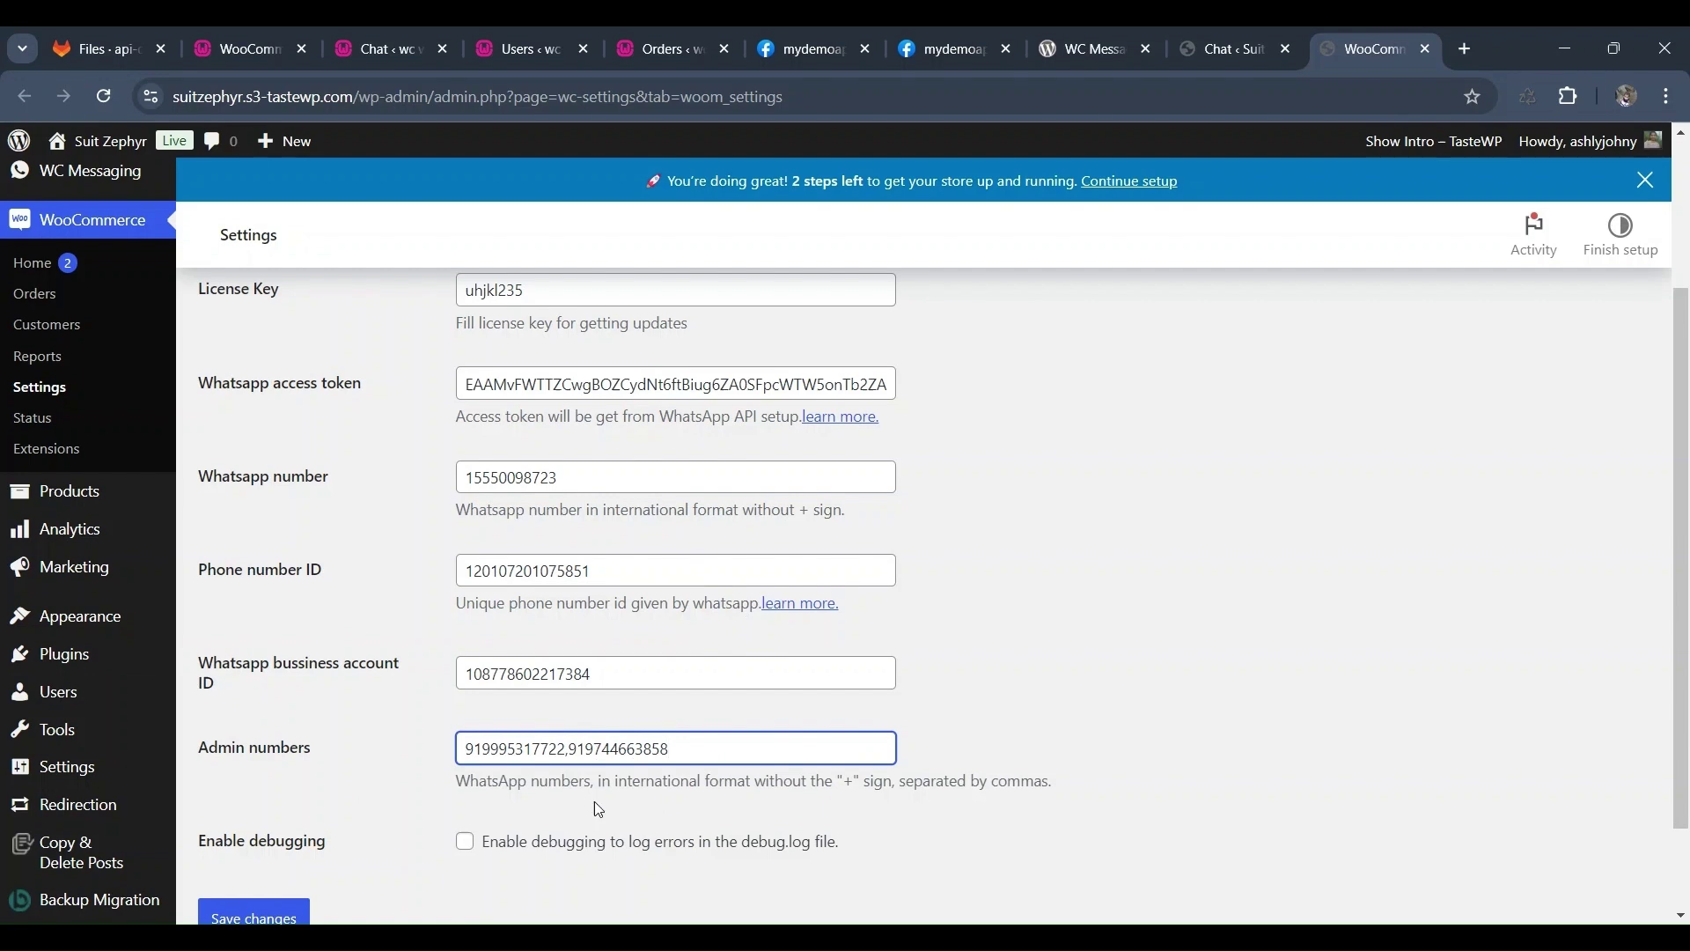
# - Enable debugging and save the WC Messaging settings
pyautogui.click(467, 842)
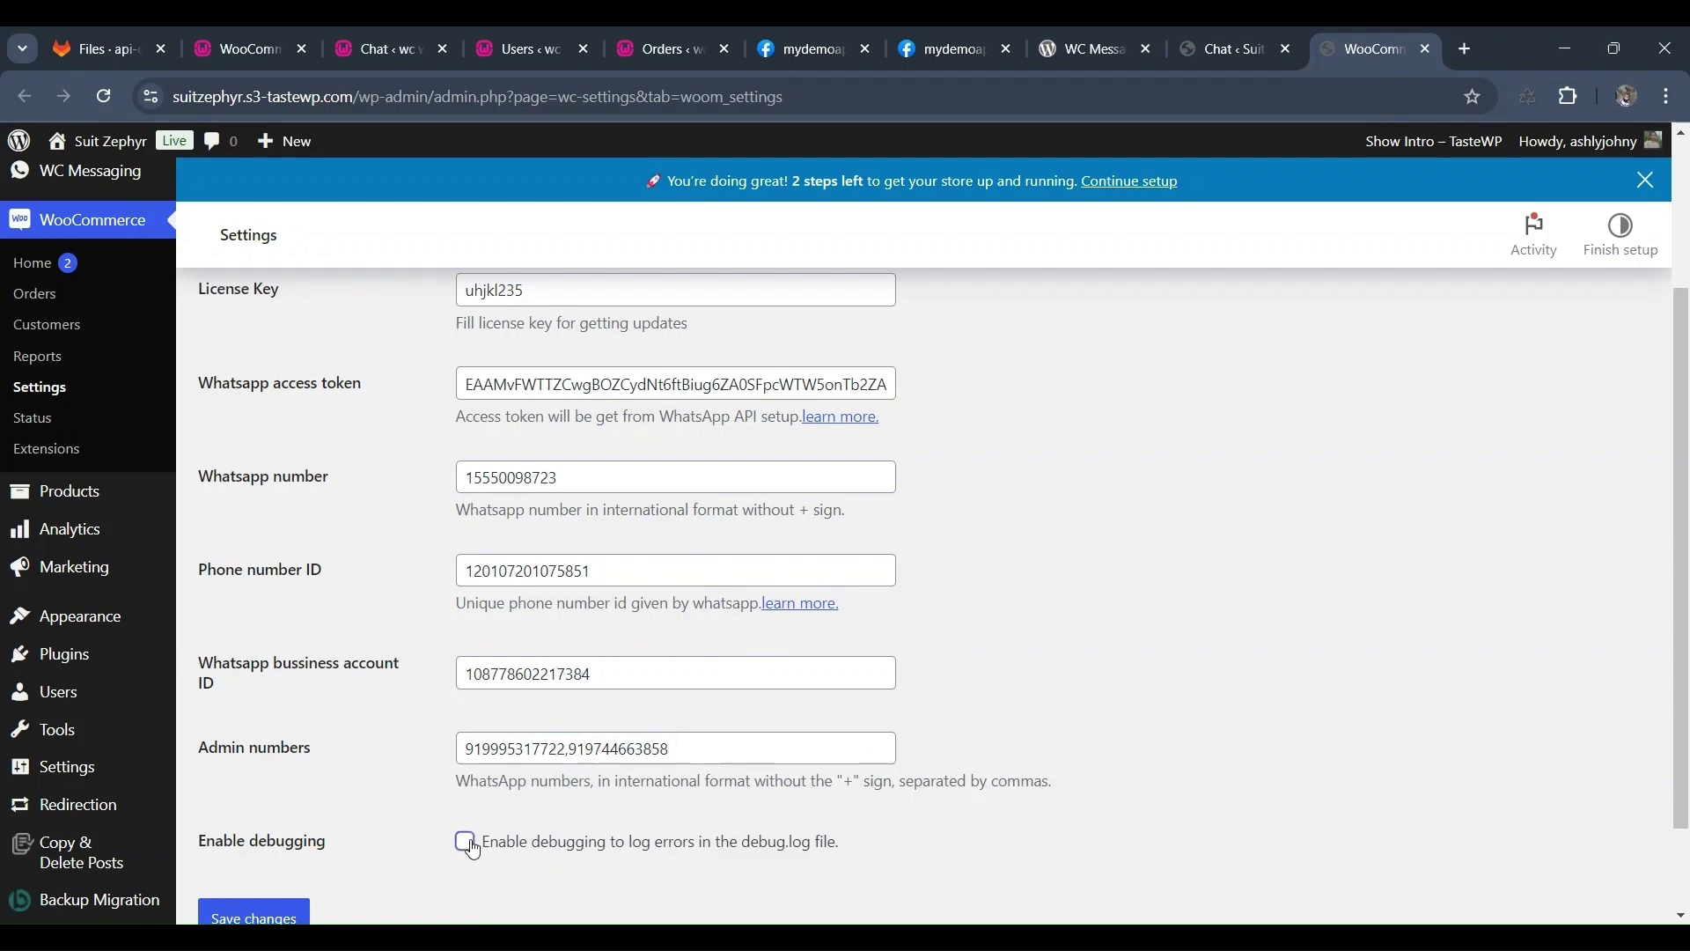
pyautogui.scroll(-2, 322, 765)
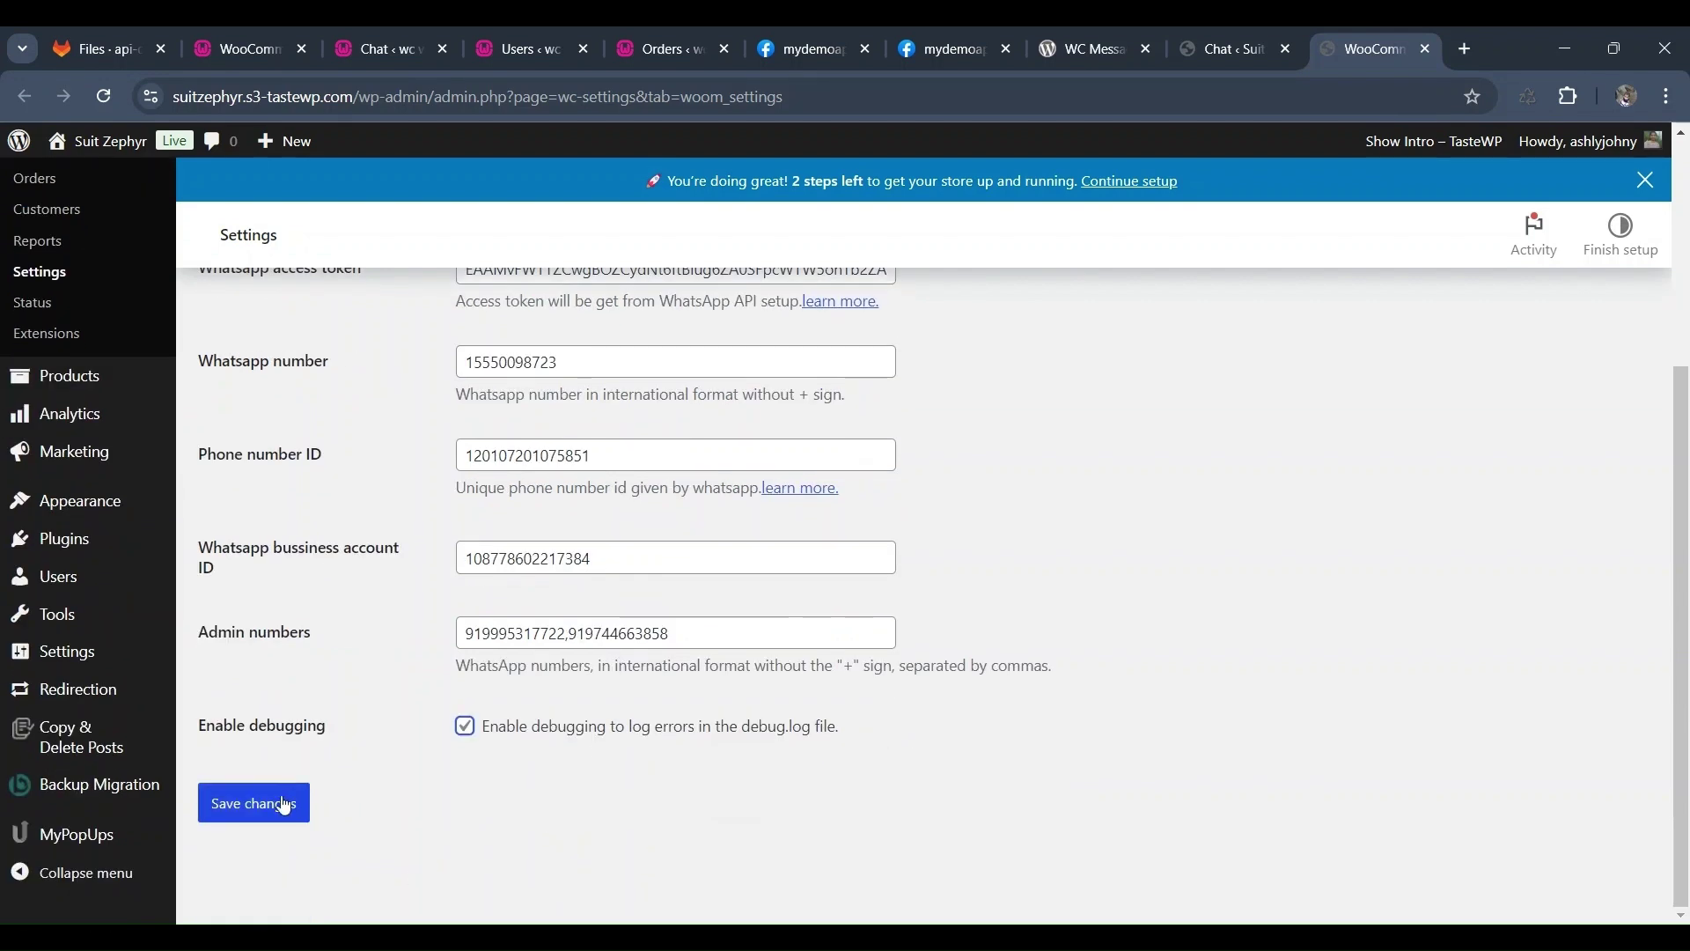
pyautogui.click(257, 815)
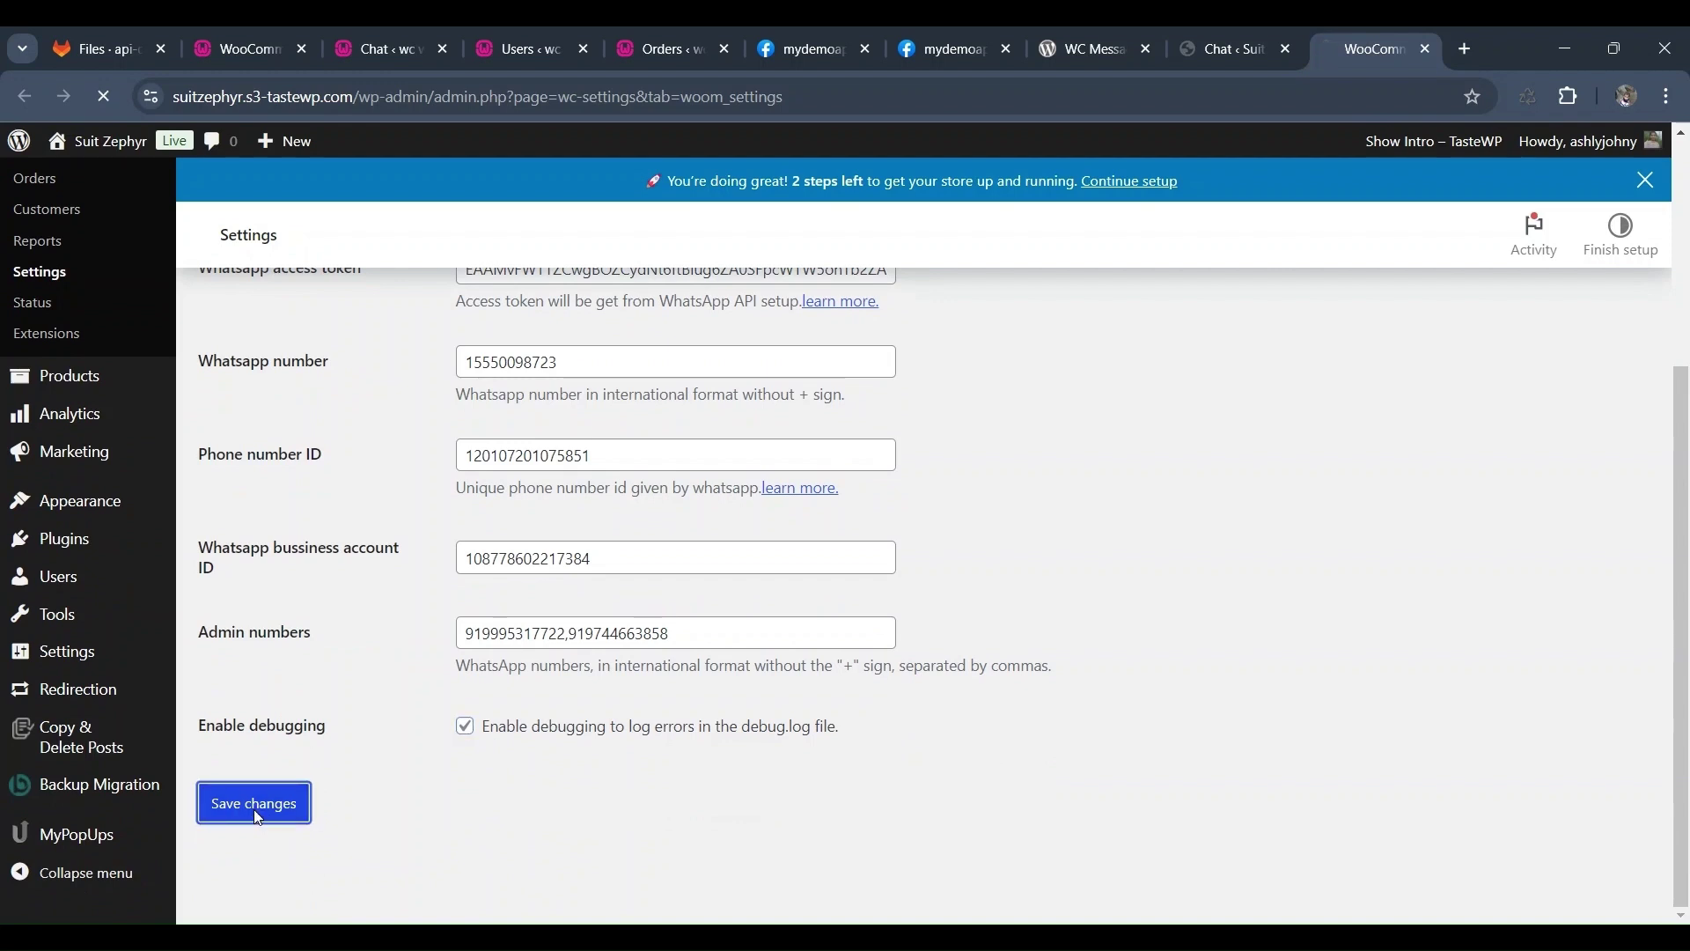
# - Sync templates from Facebook and send hello_world for Pending payment orders, also to admin
pyautogui.click(304, 423)
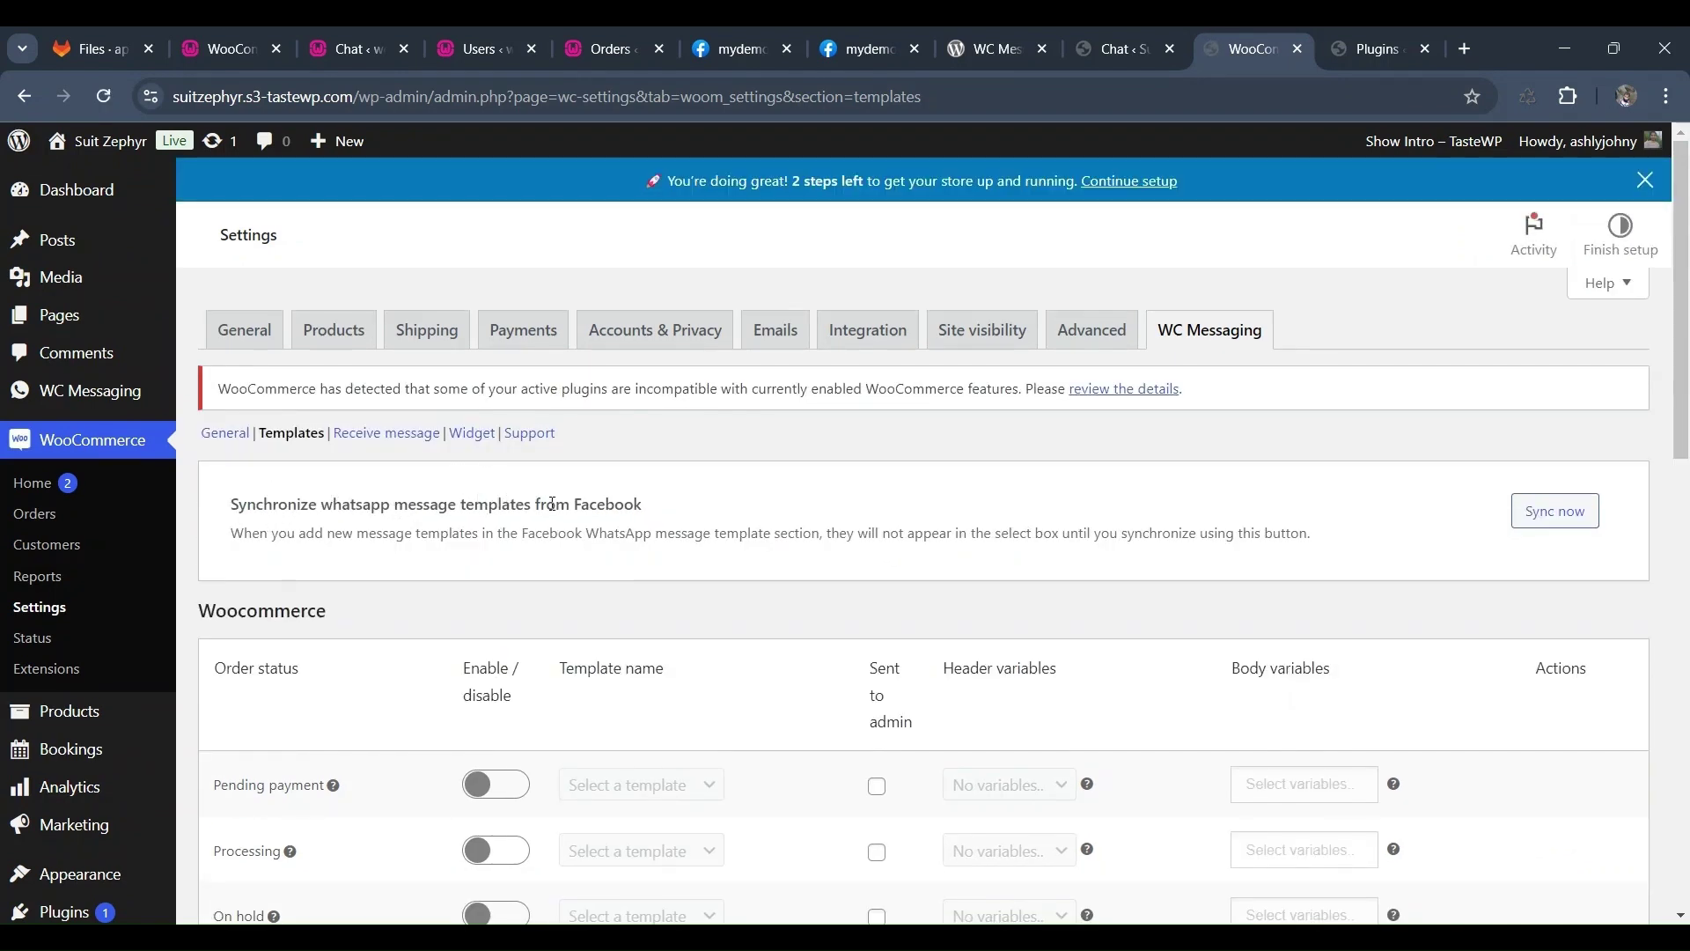
pyautogui.click(1556, 517)
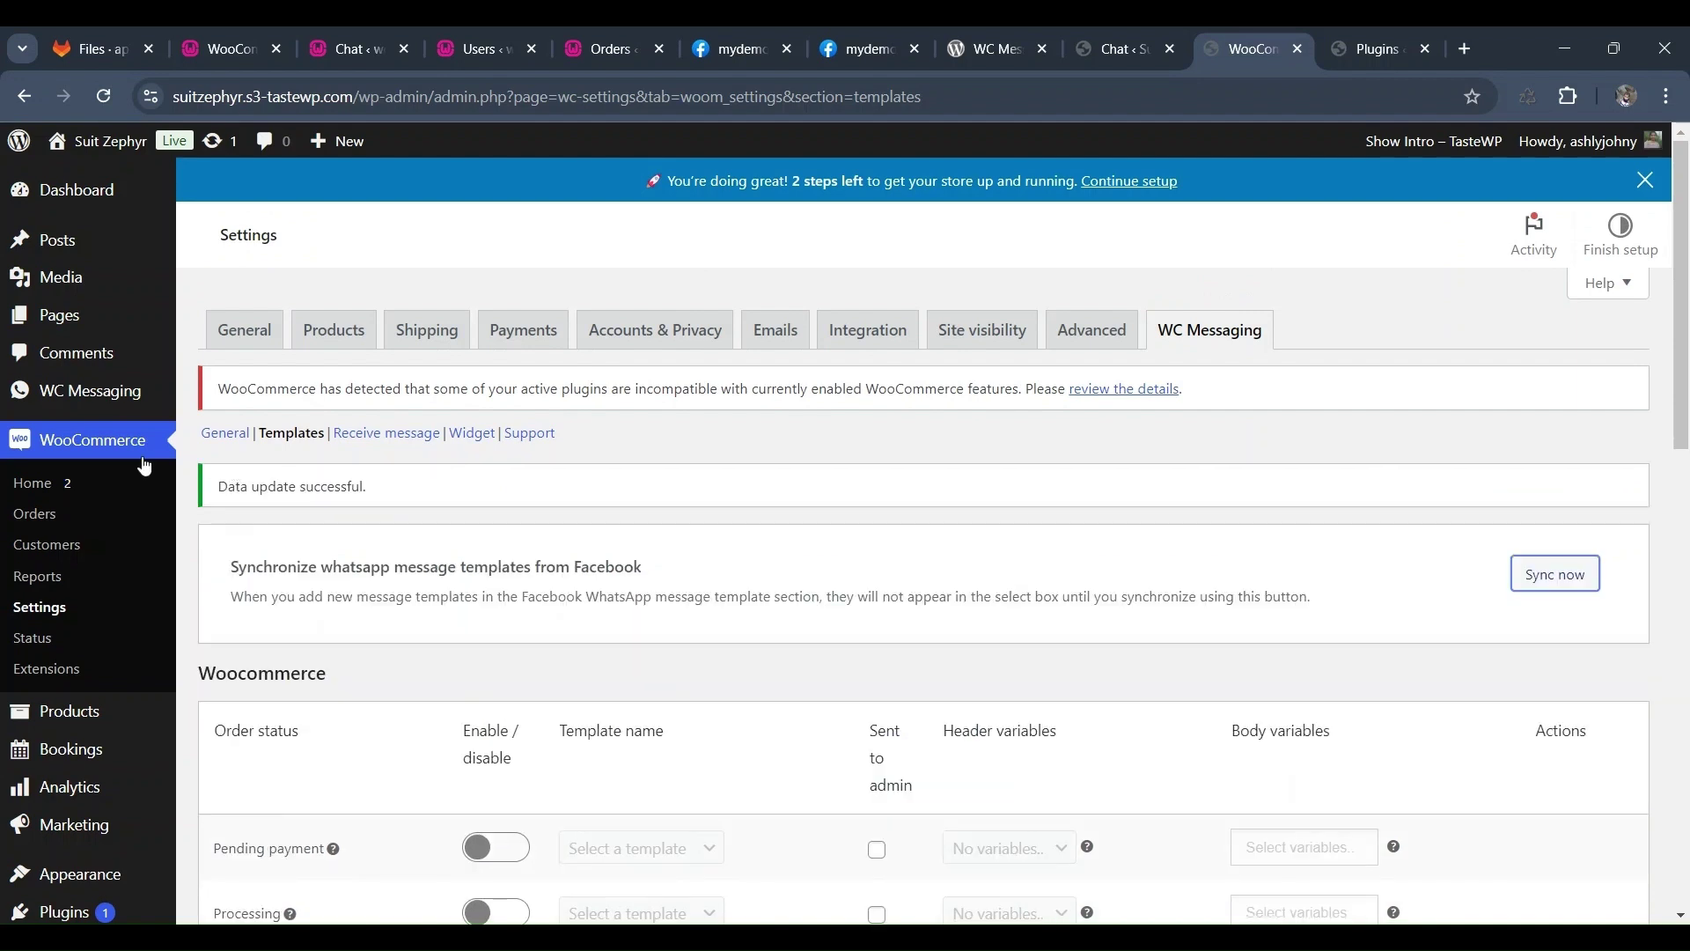
pyautogui.scroll(-2, 398, 498)
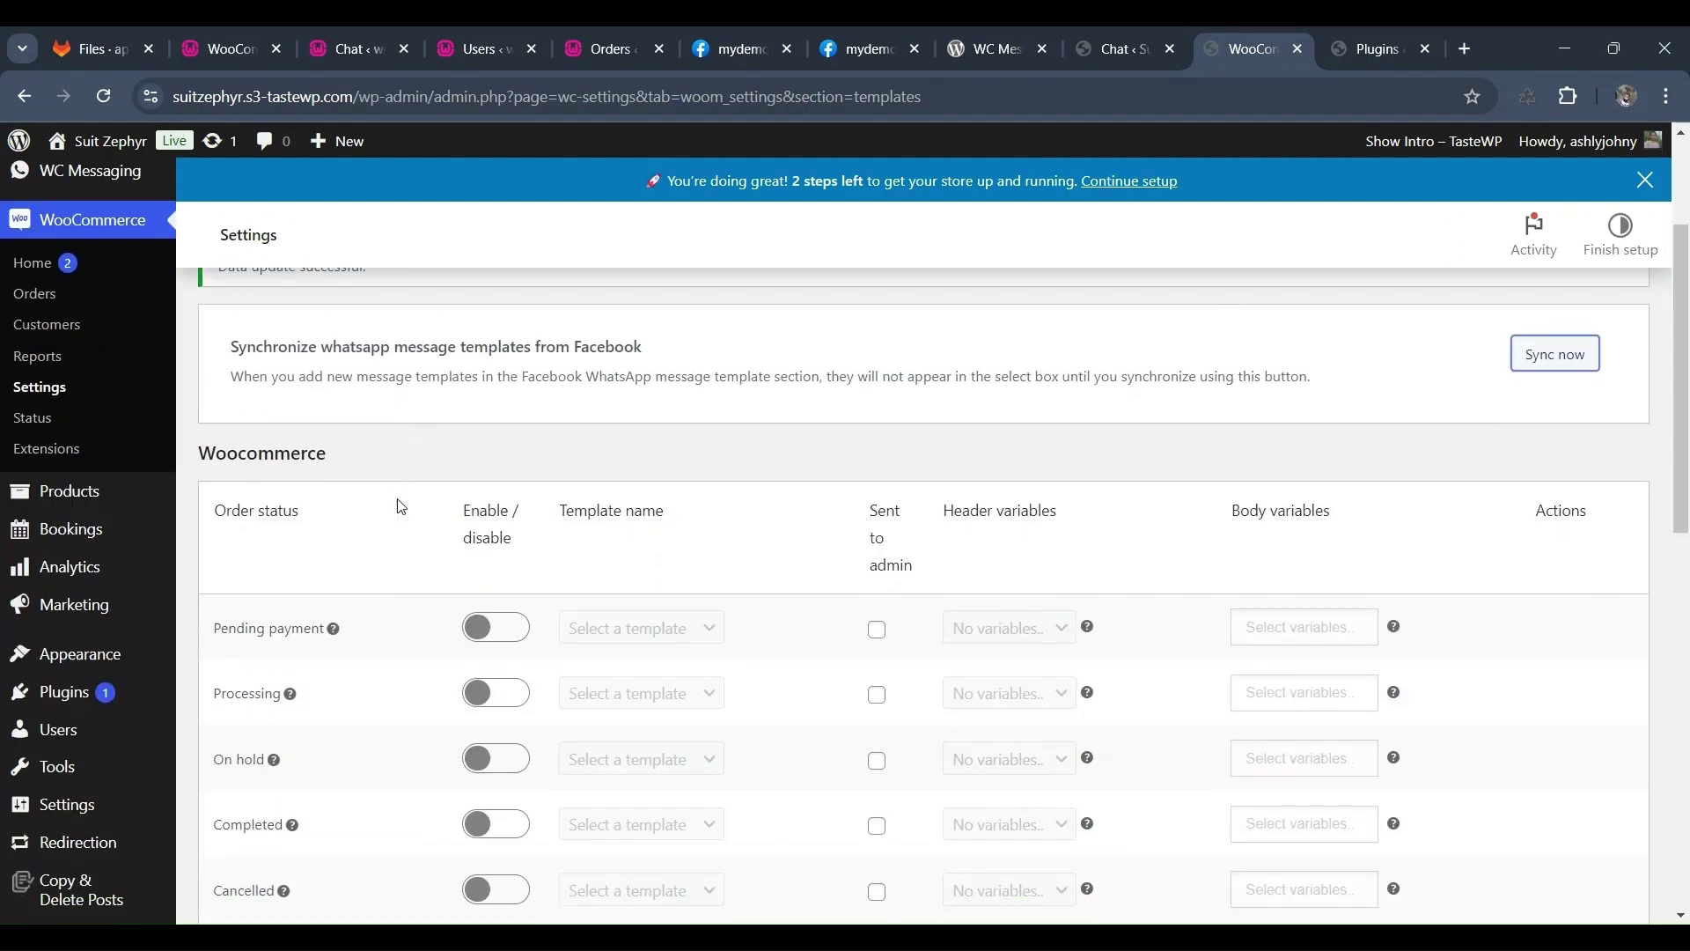
pyautogui.click(493, 626)
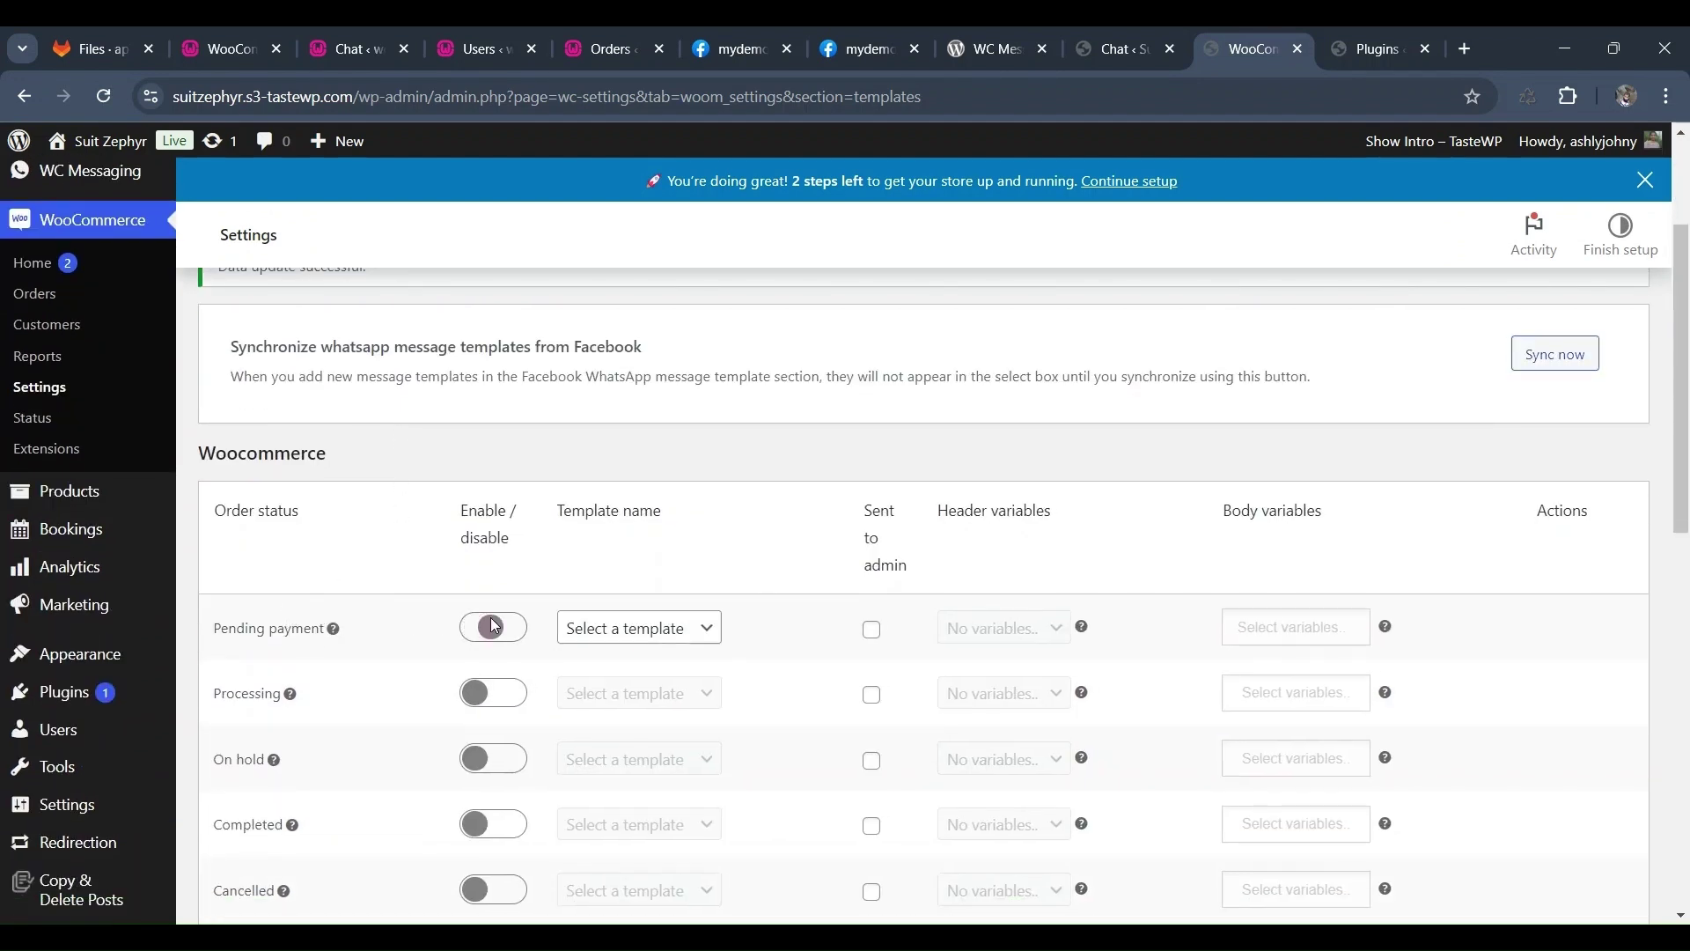
pyautogui.click(632, 631)
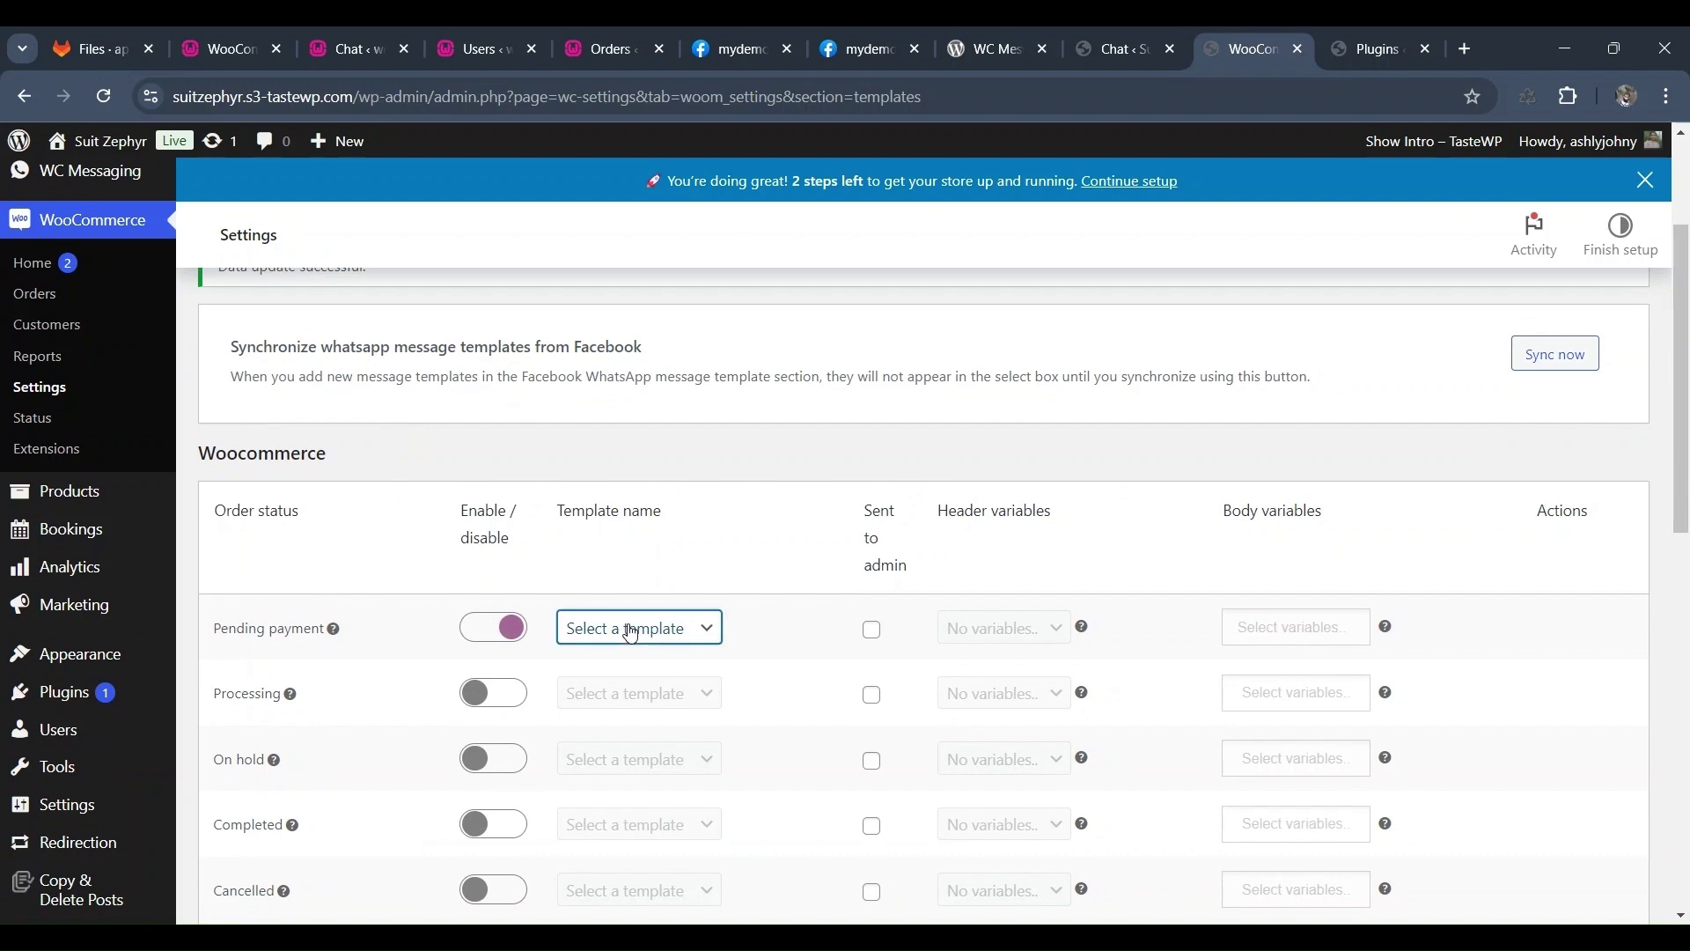
pyautogui.click(628, 723)
pyautogui.click(857, 630)
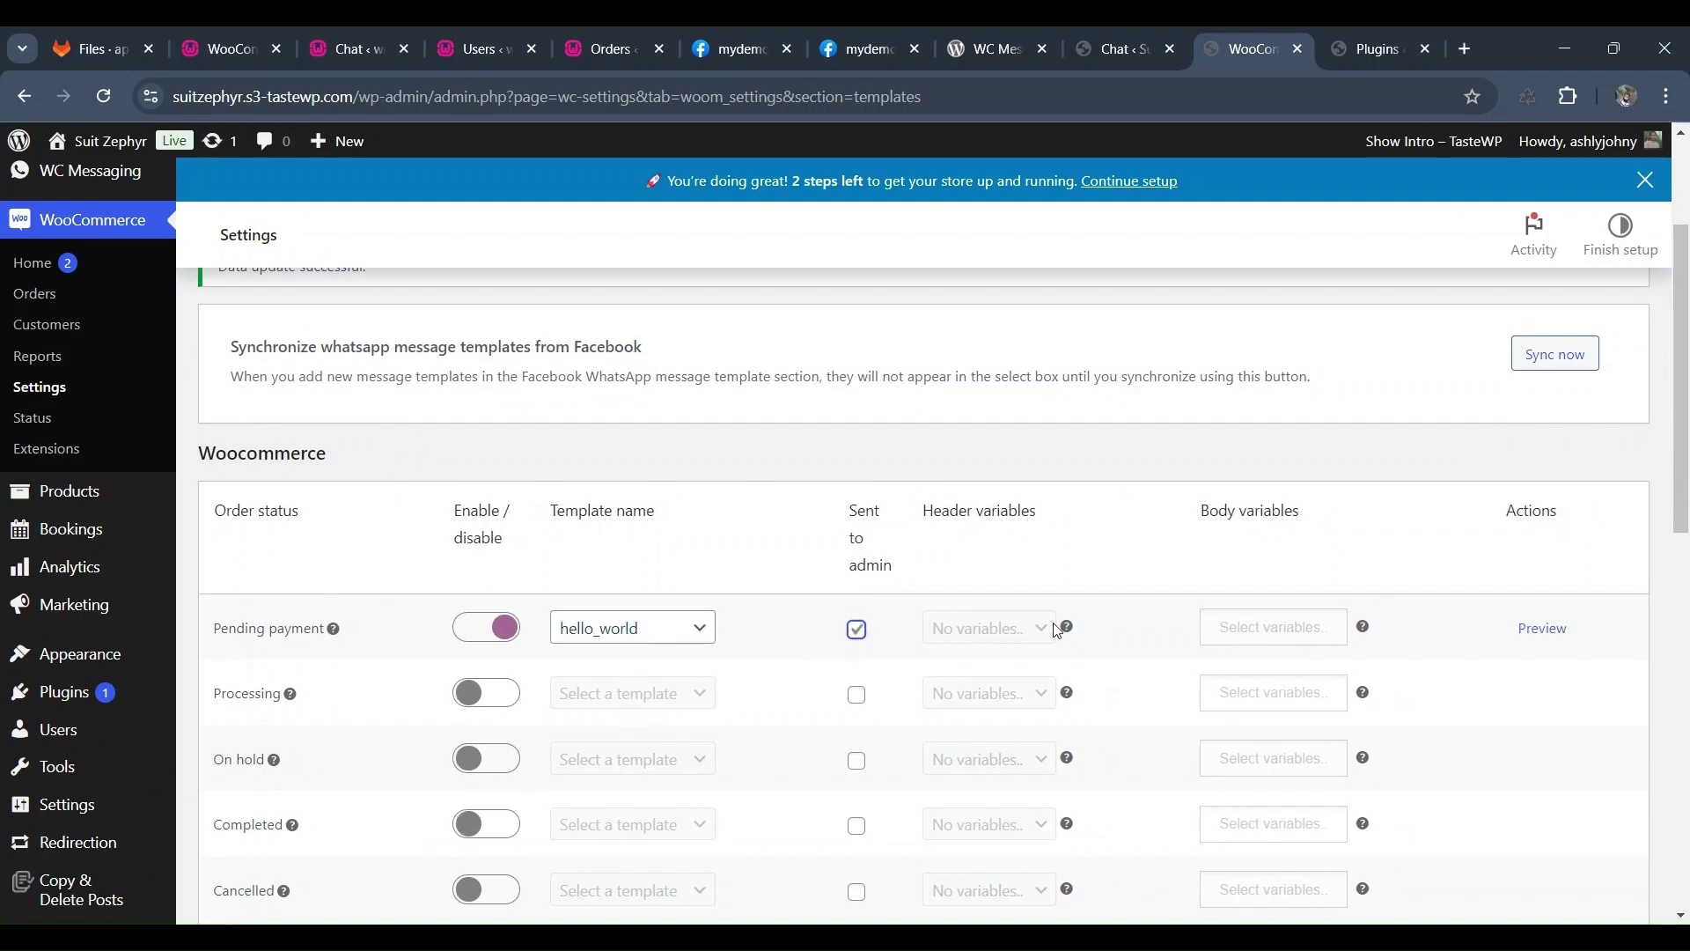
pyautogui.click(1532, 630)
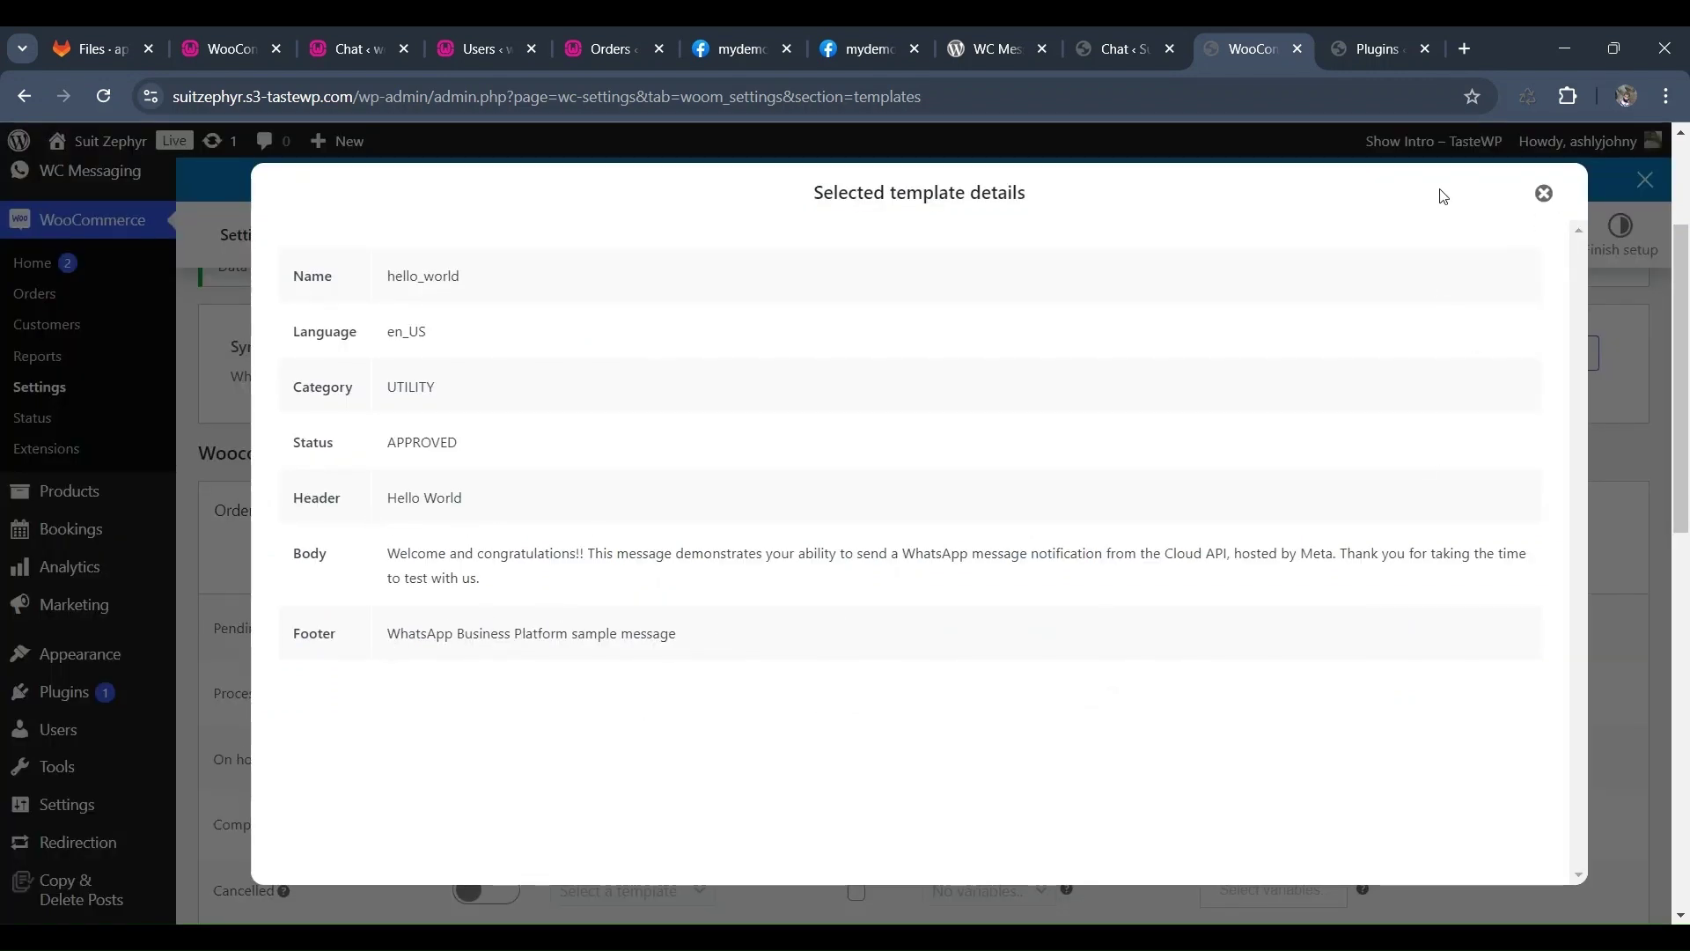
pyautogui.click(1545, 194)
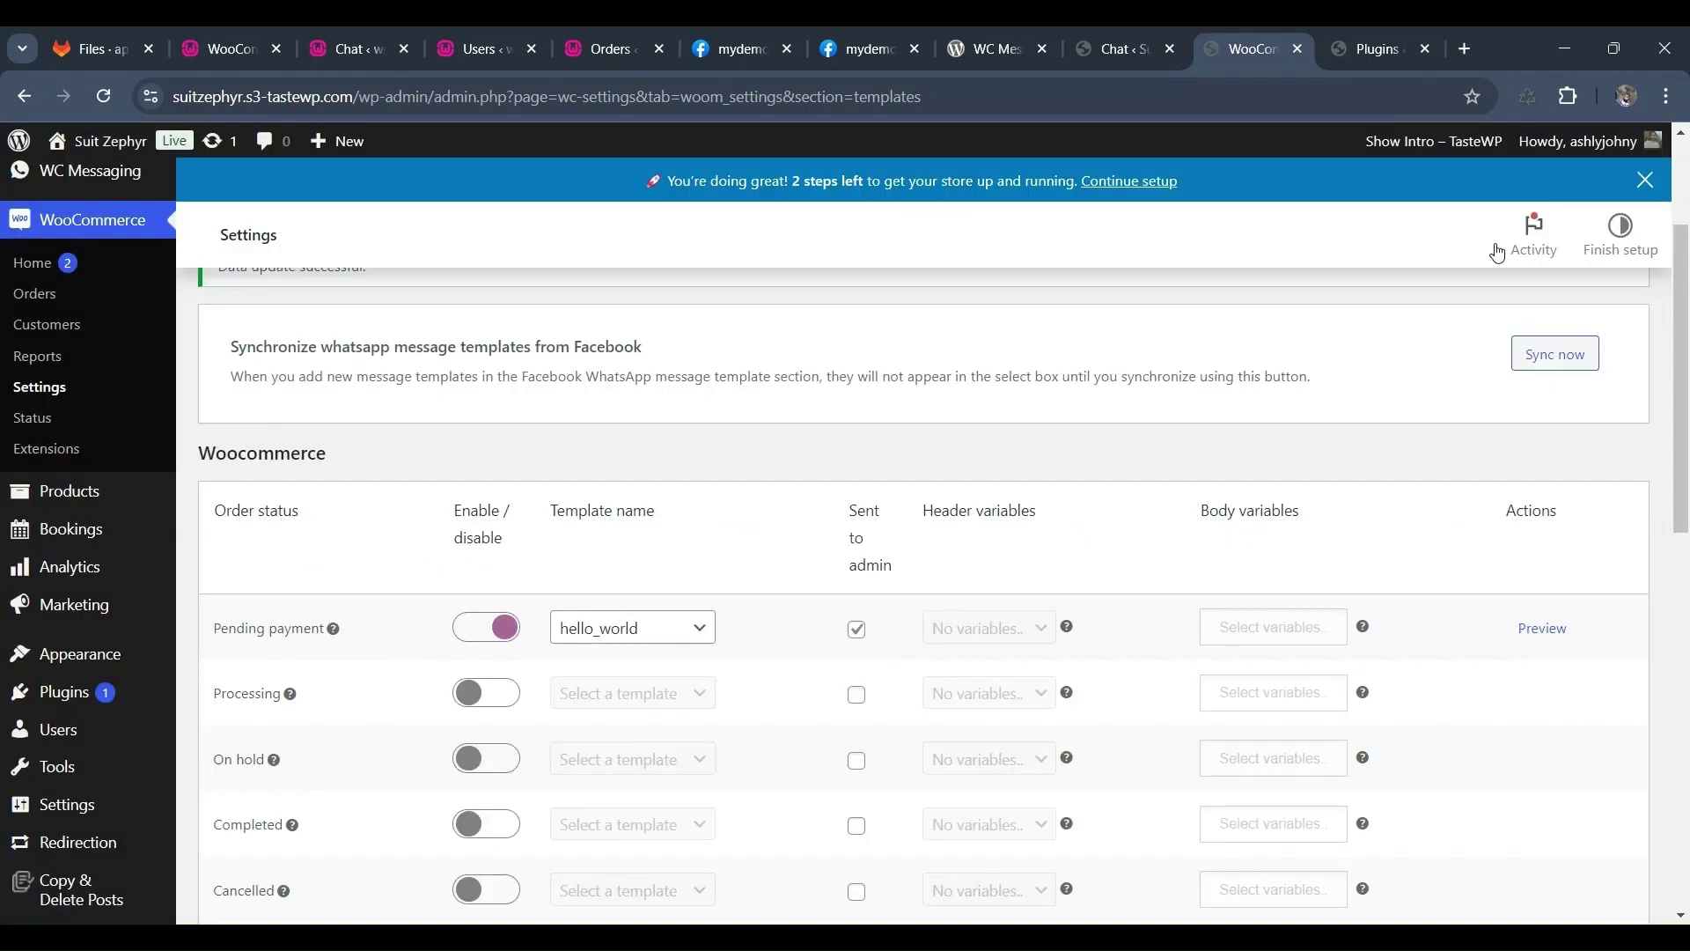
pyautogui.scroll(-2, 617, 738)
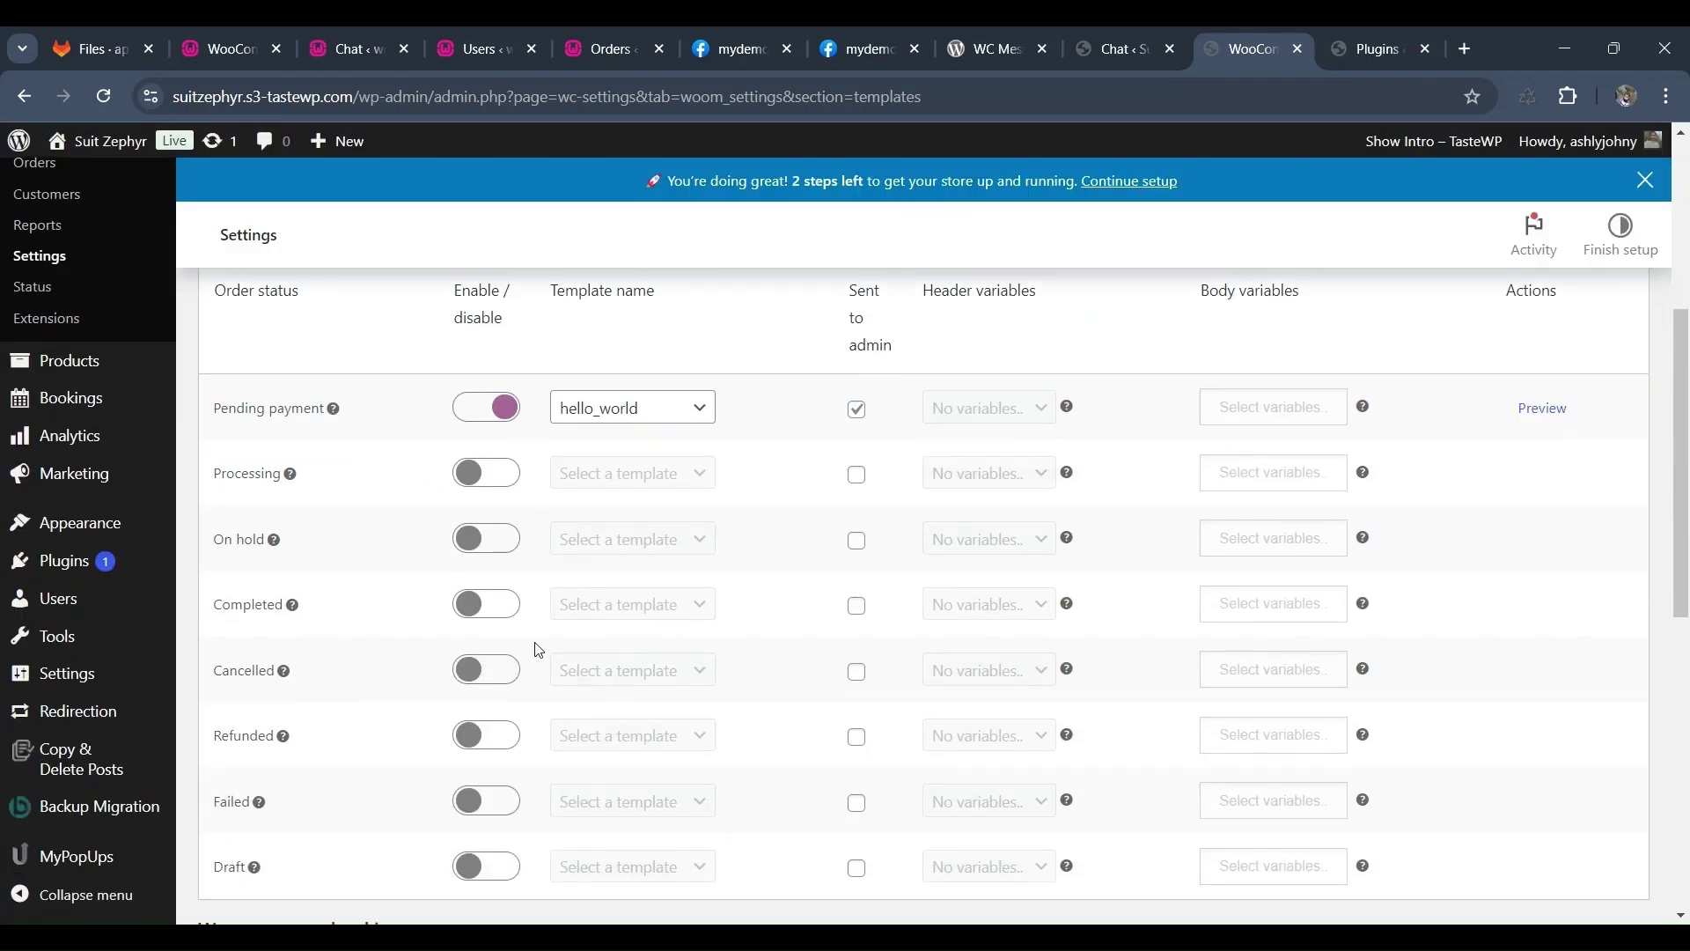
# - Send hello_world for Processing and On hold orders, copying admin on both
pyautogui.click(489, 471)
pyautogui.click(616, 471)
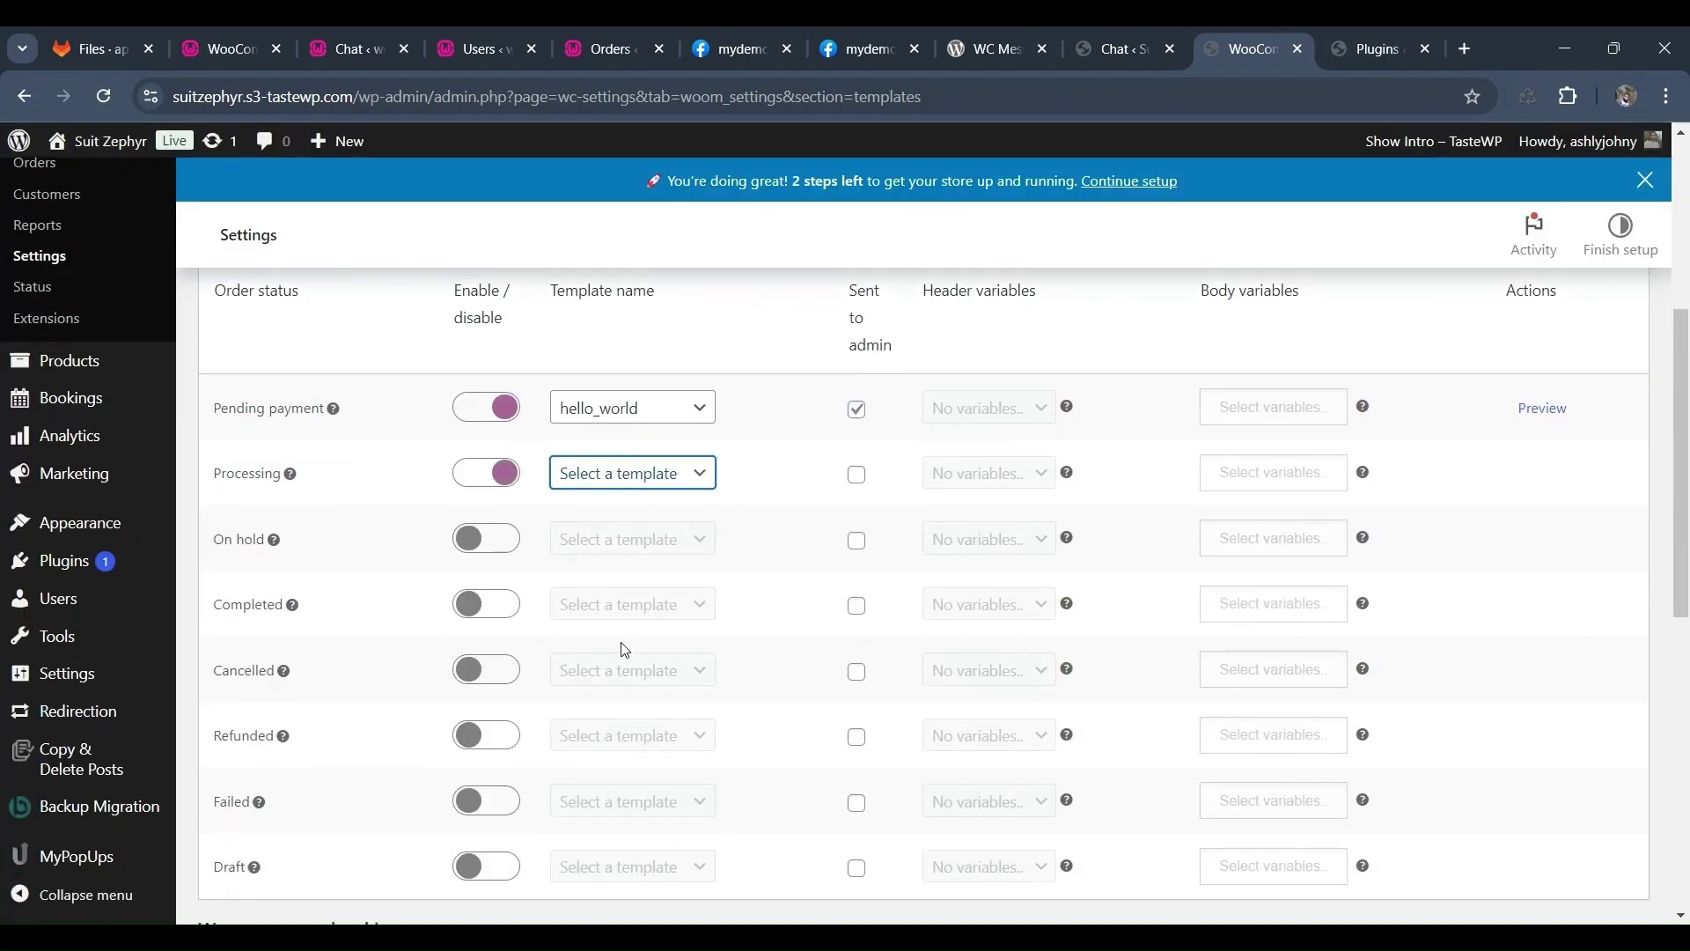
pyautogui.click(623, 566)
pyautogui.click(856, 475)
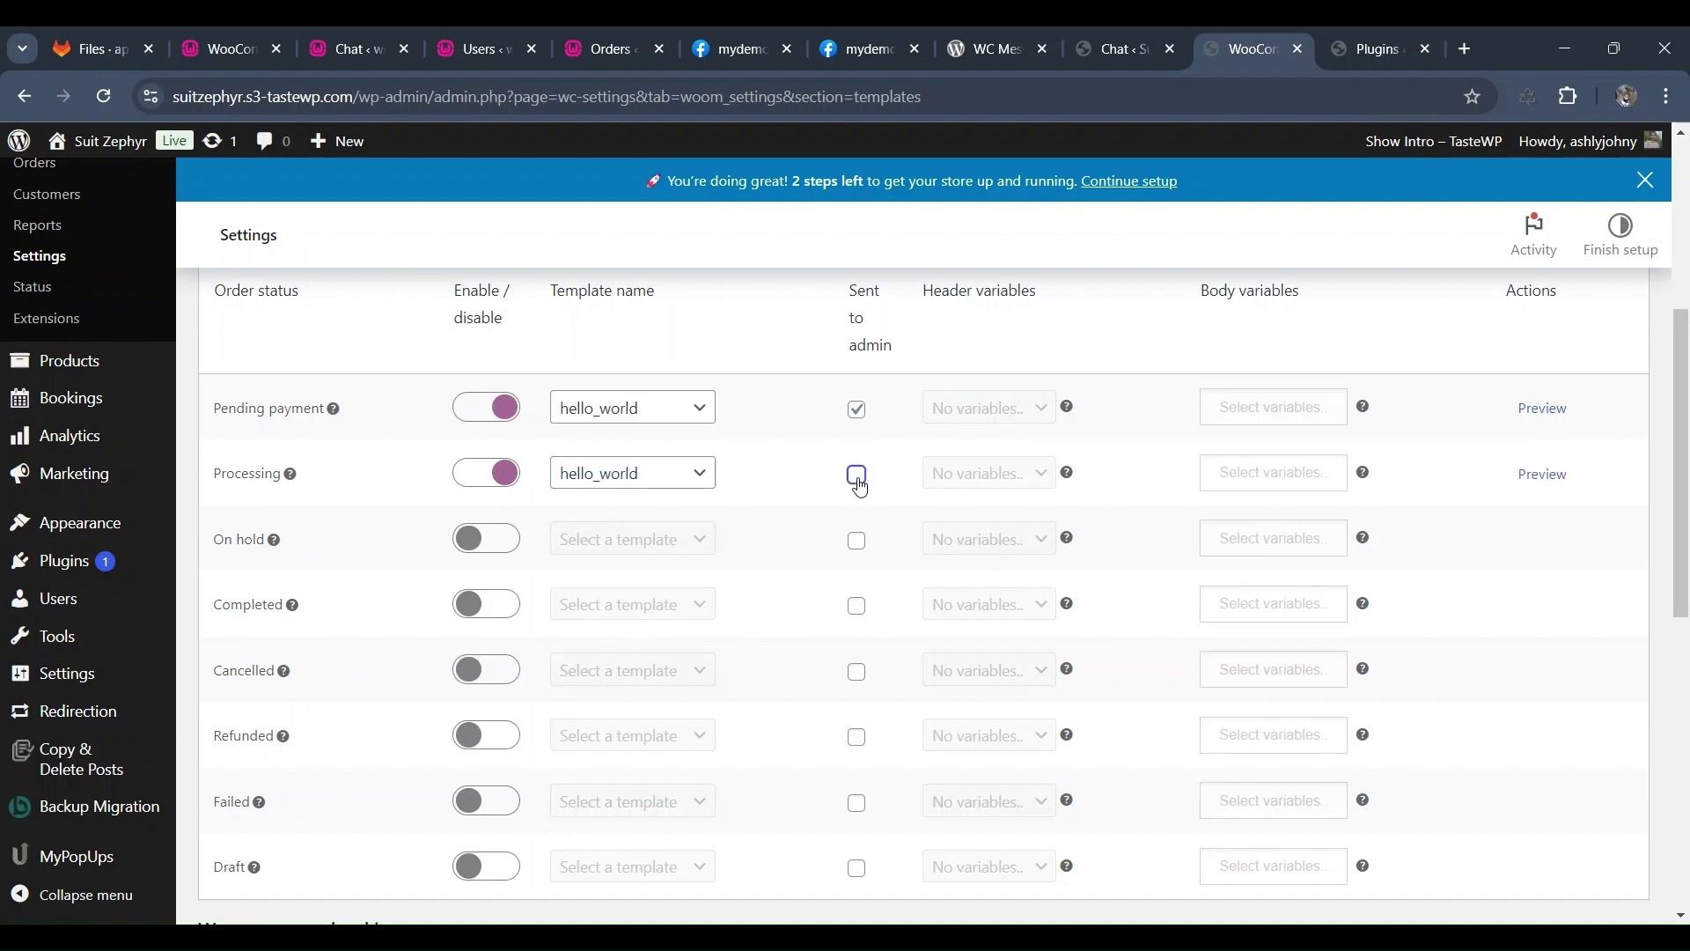
pyautogui.click(1556, 477)
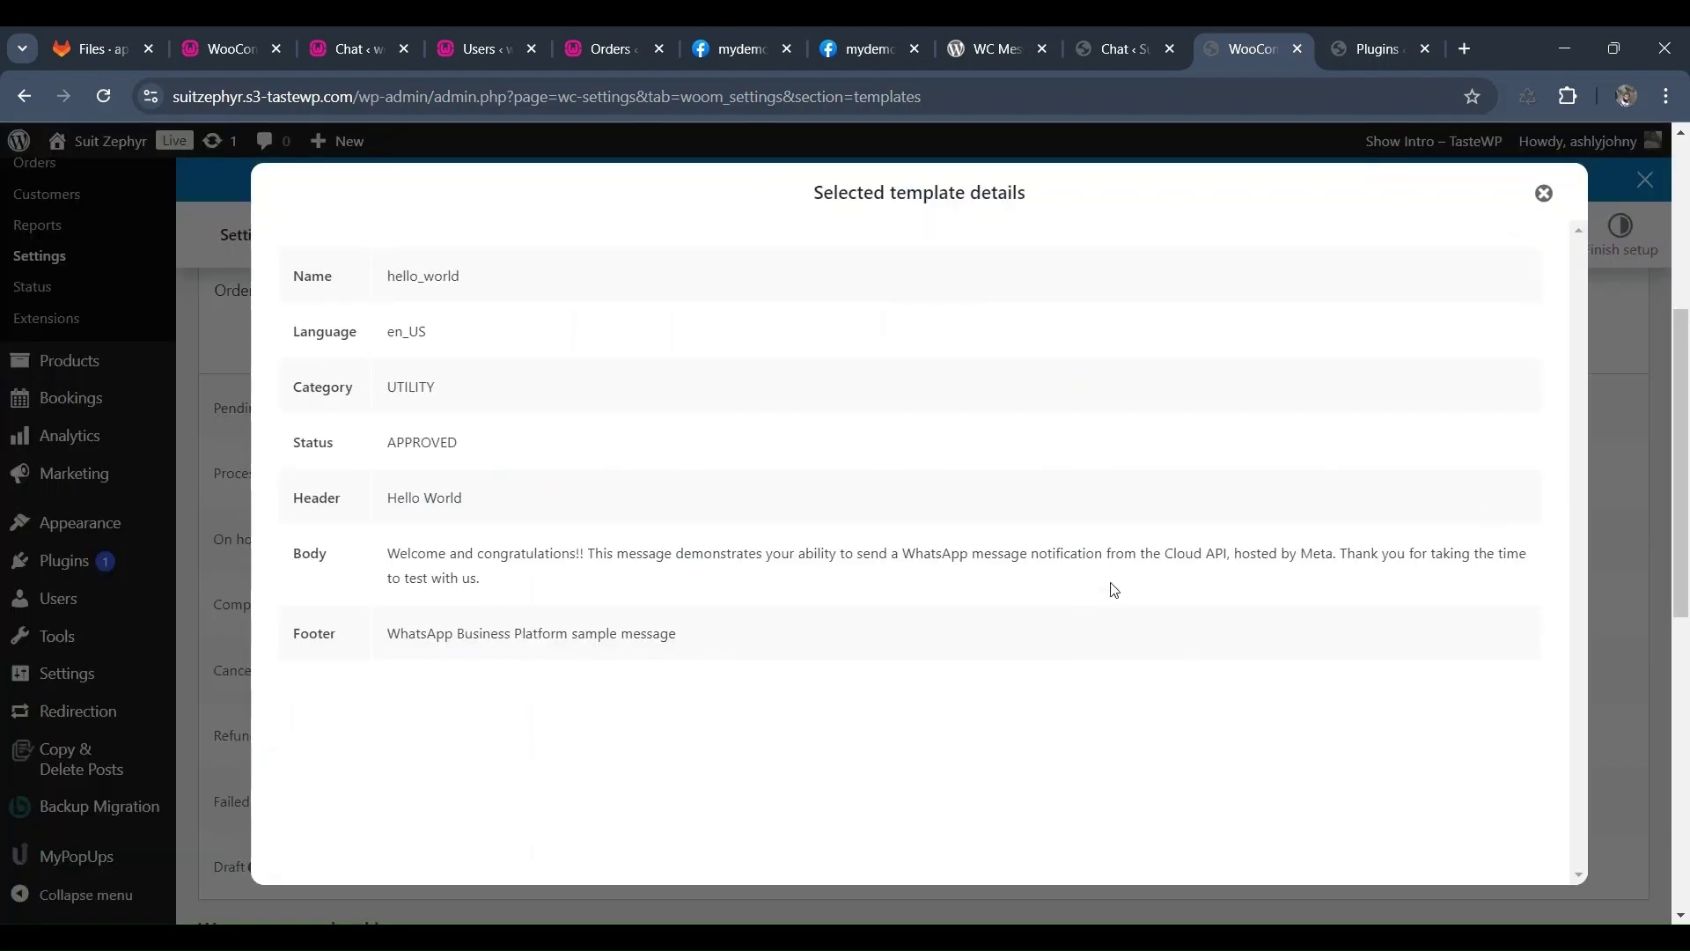
pyautogui.click(1547, 203)
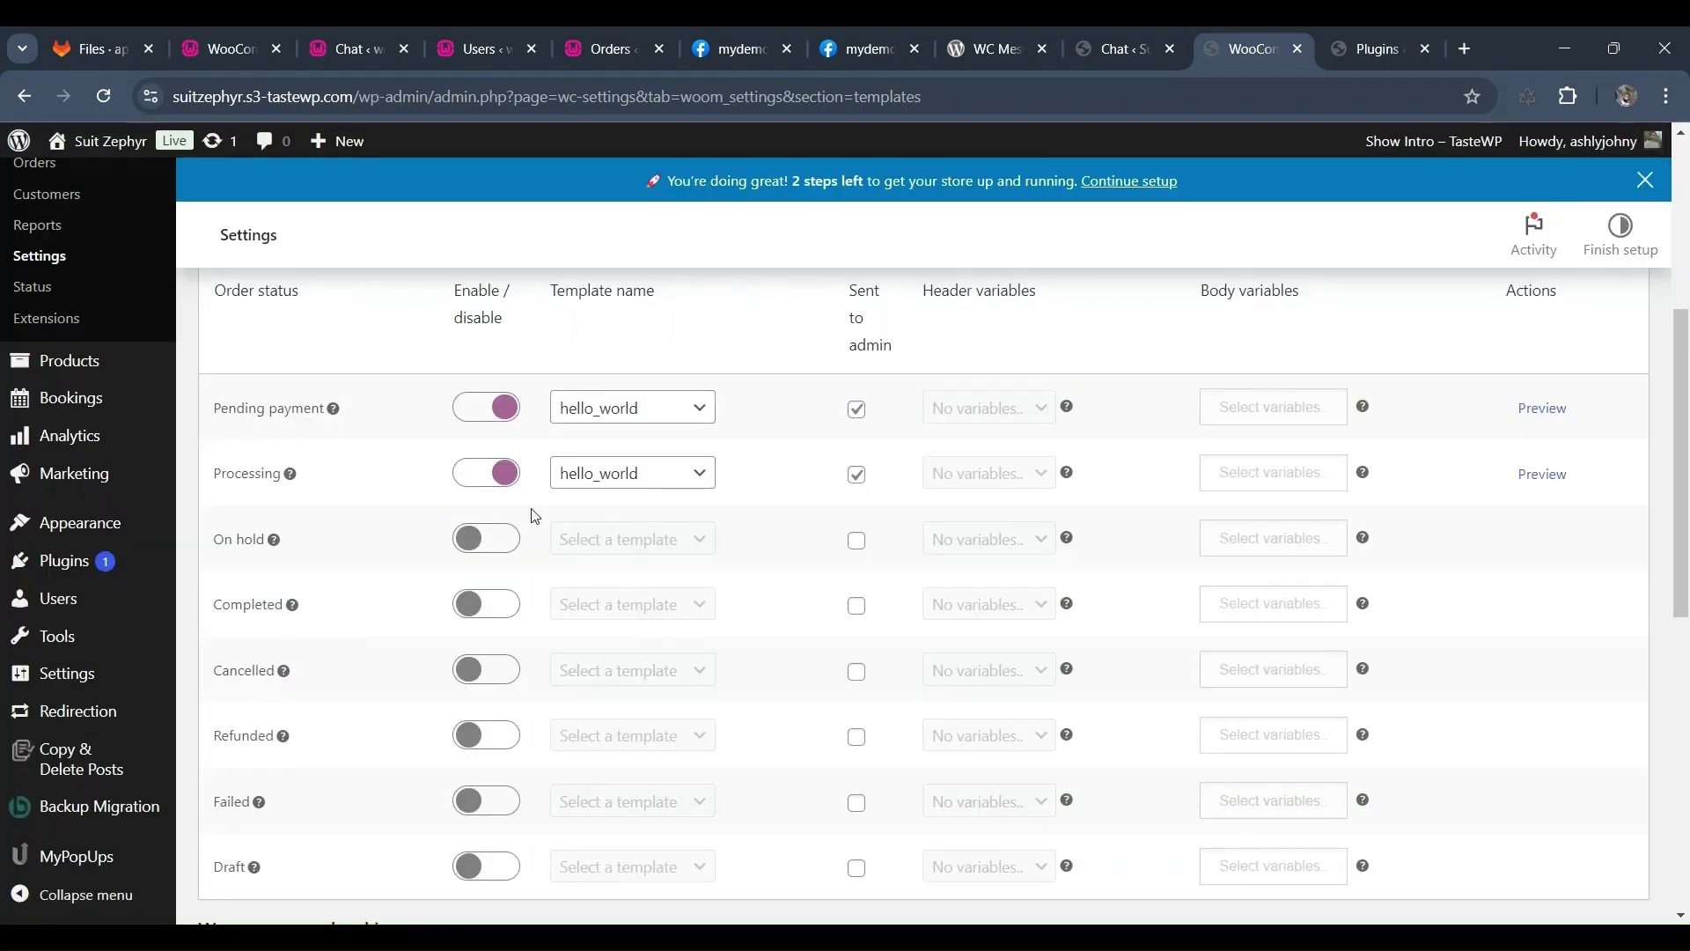
pyautogui.click(480, 539)
pyautogui.click(616, 539)
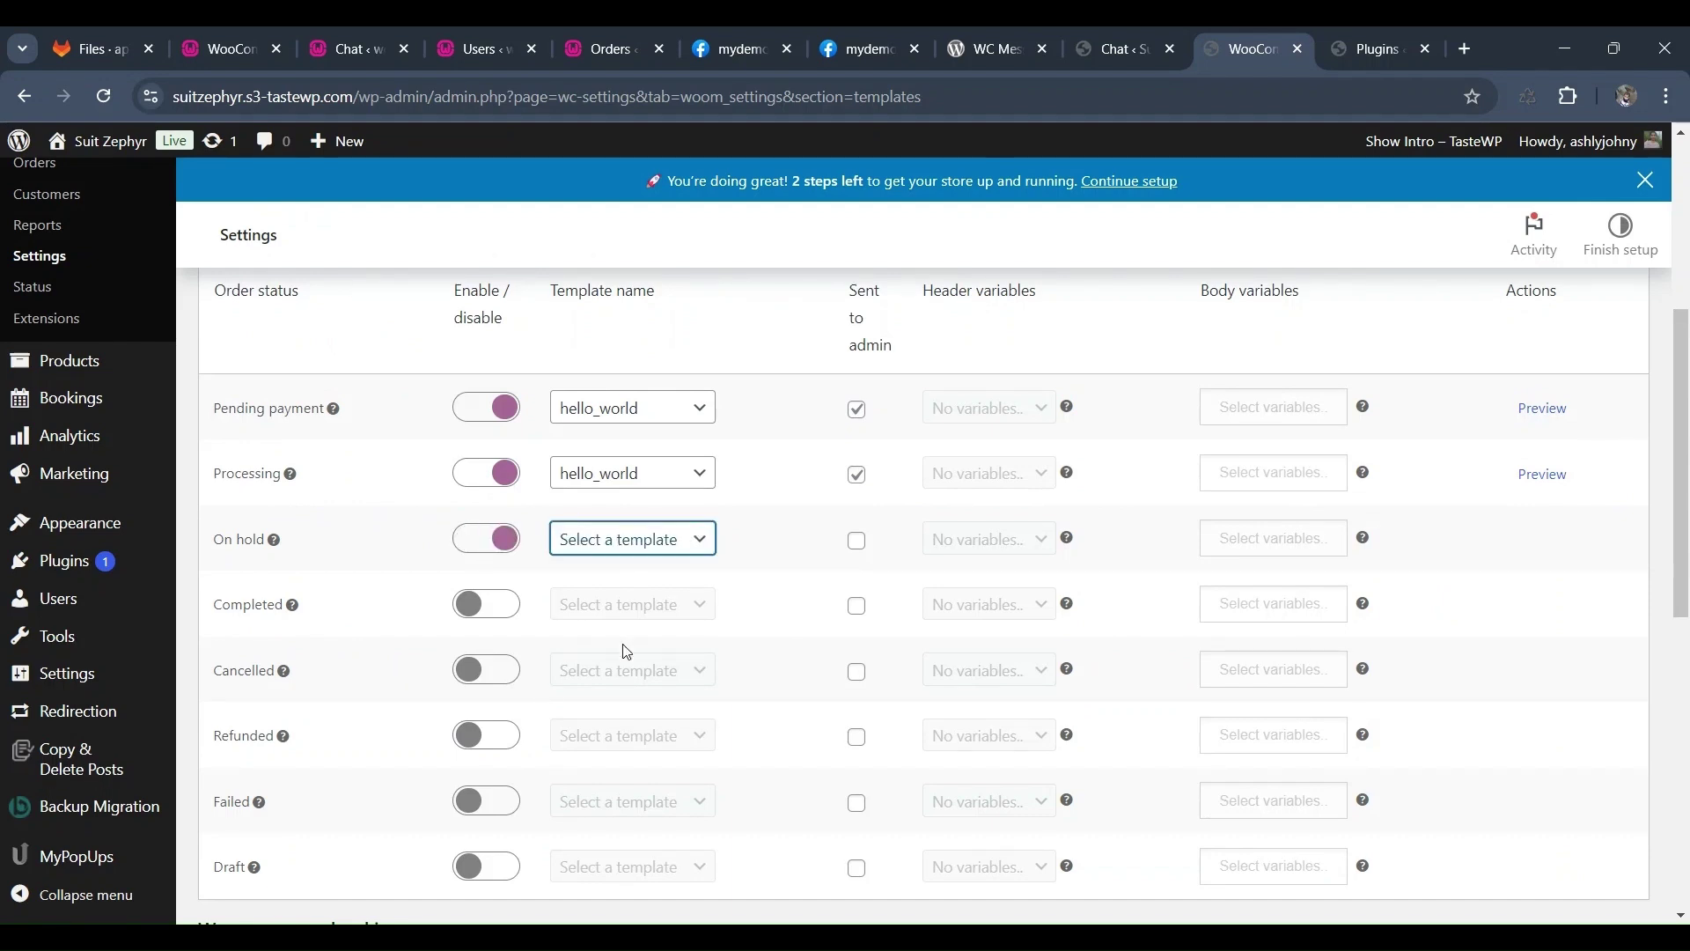
pyautogui.press('Down')
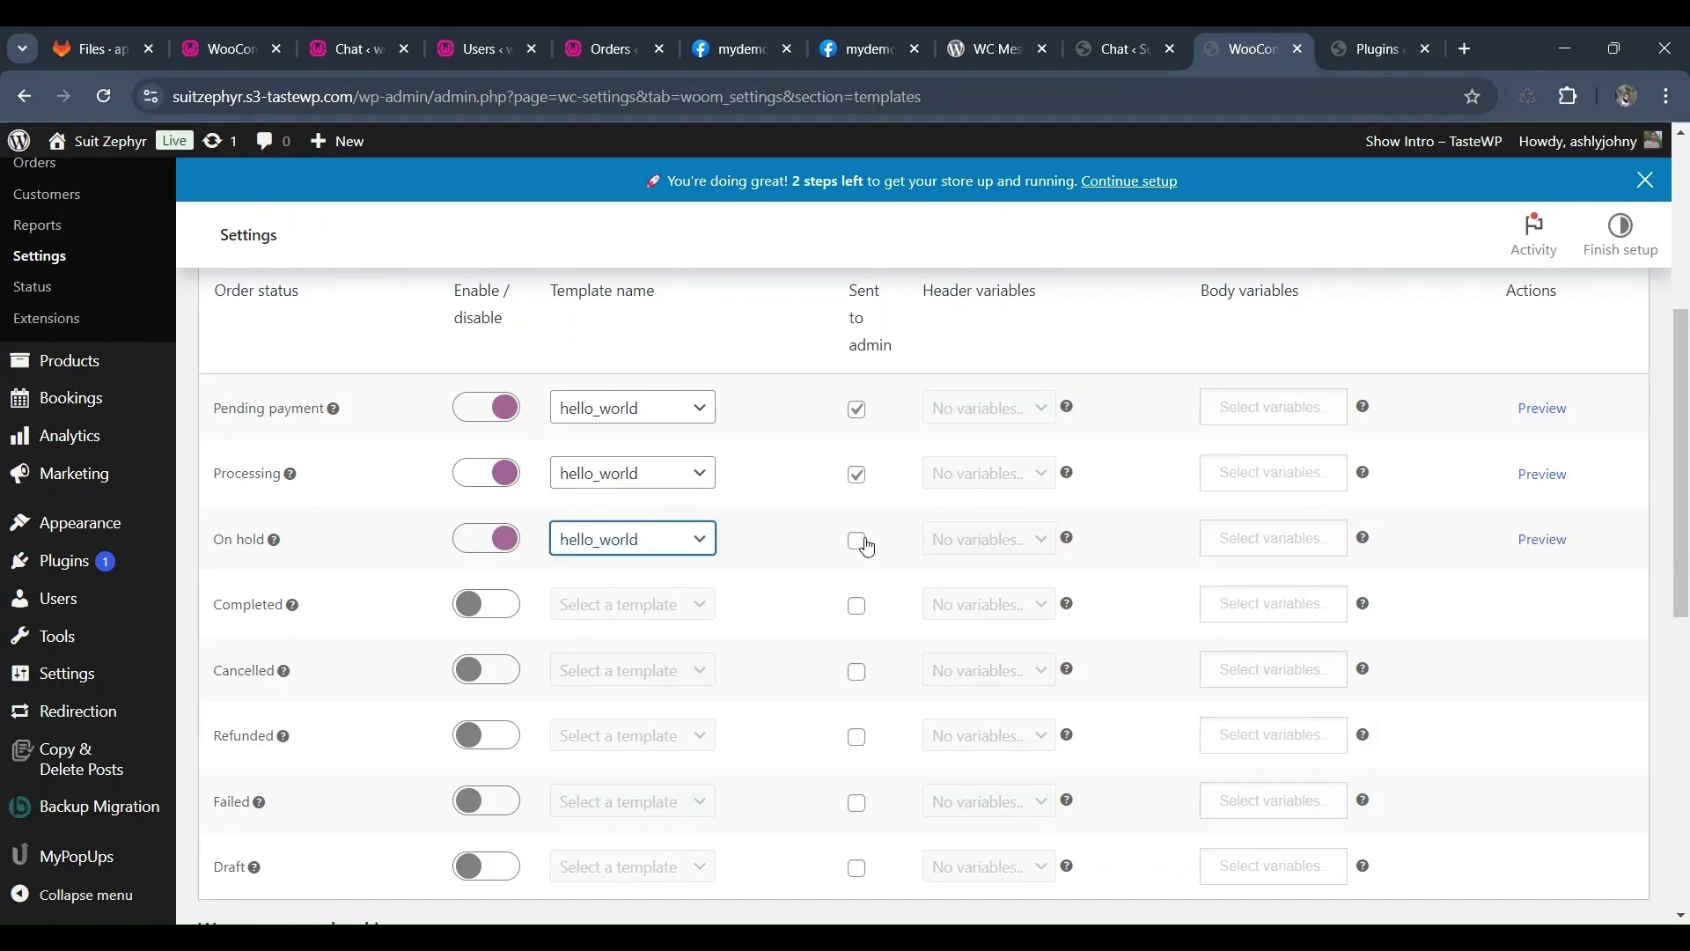
pyautogui.click(858, 540)
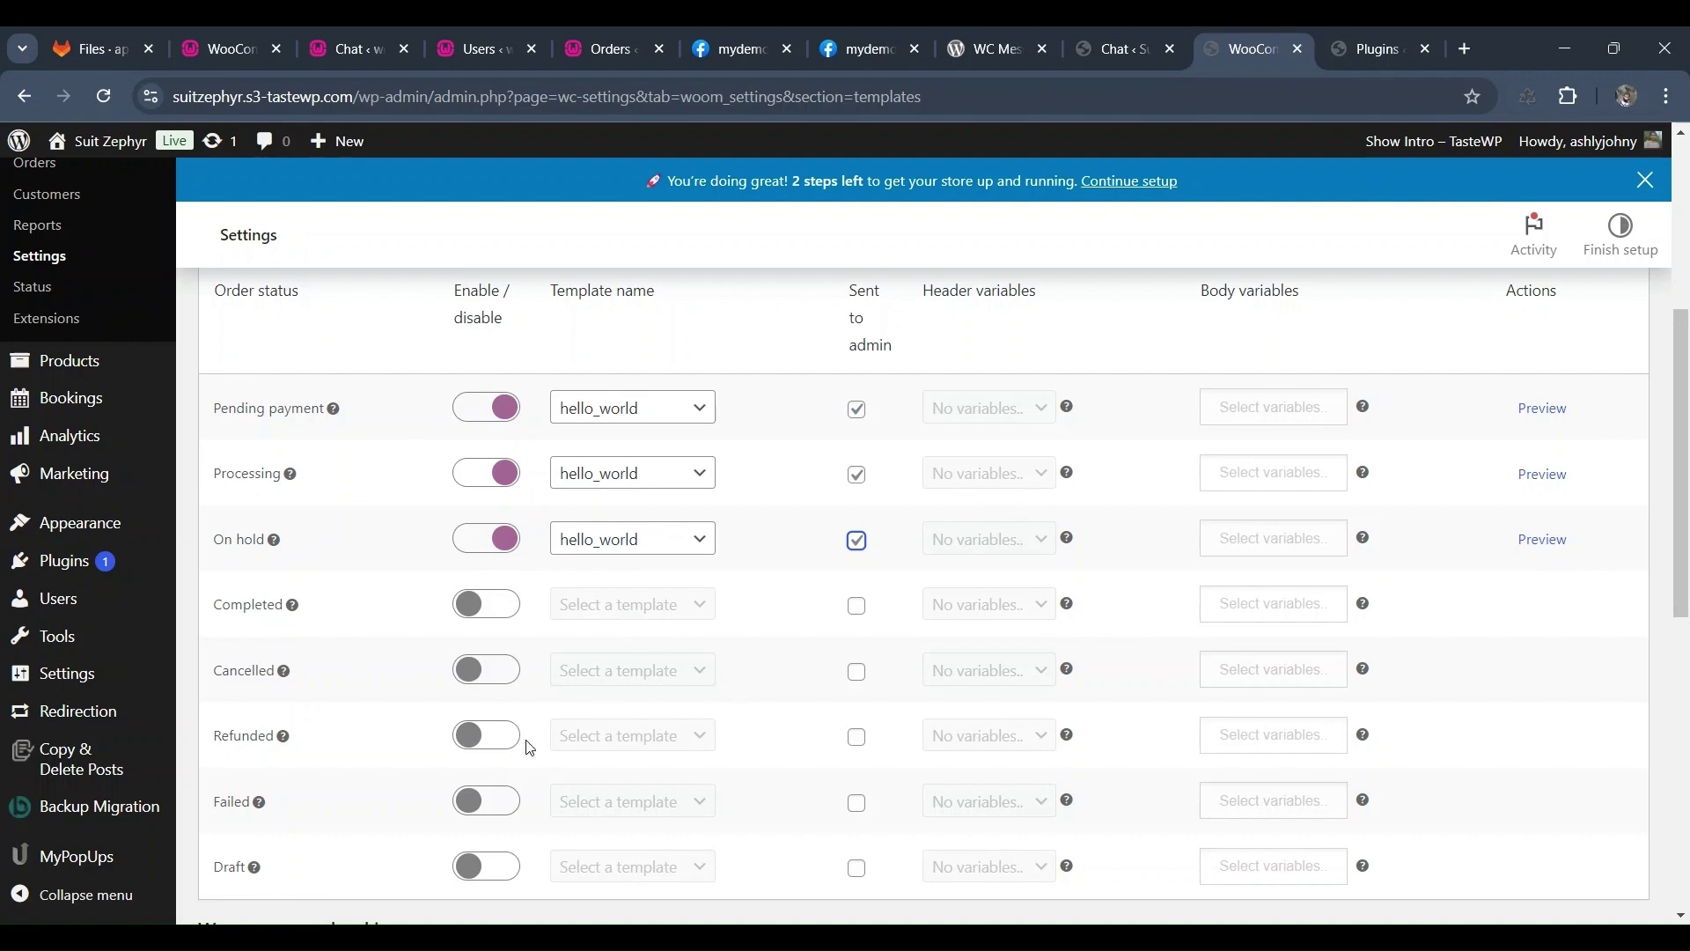
pyautogui.scroll(-1, 549, 556)
# - Send hello_world for Completed orders and Pending confirmation and Confirmed bookings, admin on Pending confirmation
pyautogui.click(490, 494)
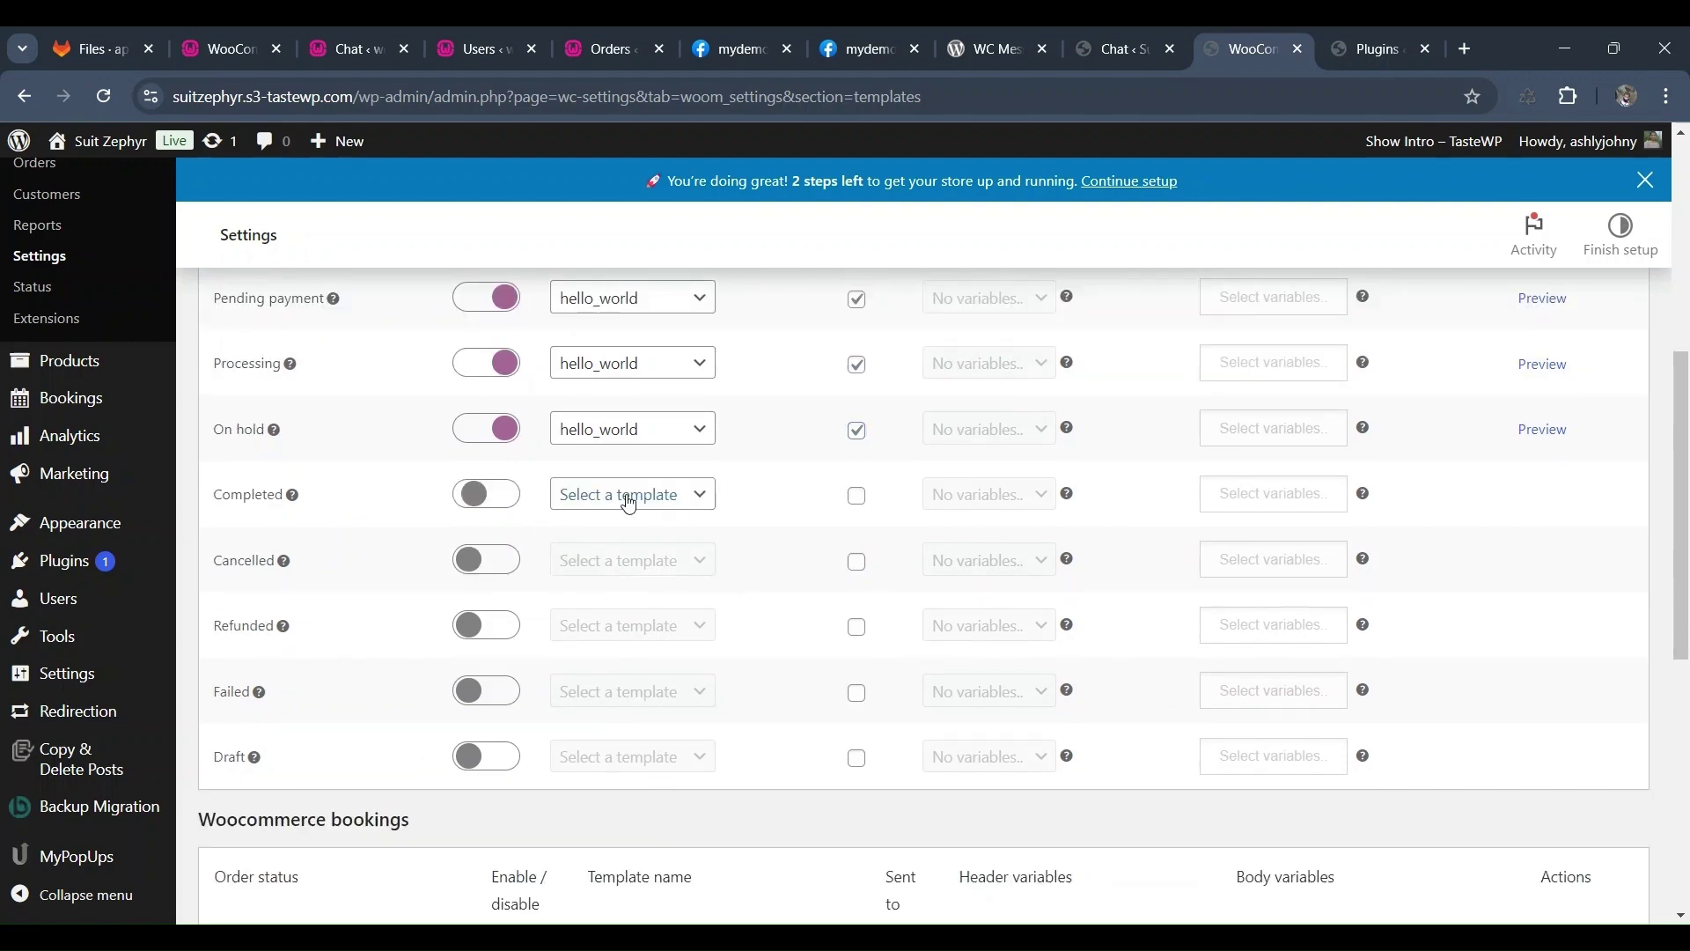
pyautogui.click(617, 494)
pyautogui.press('Down')
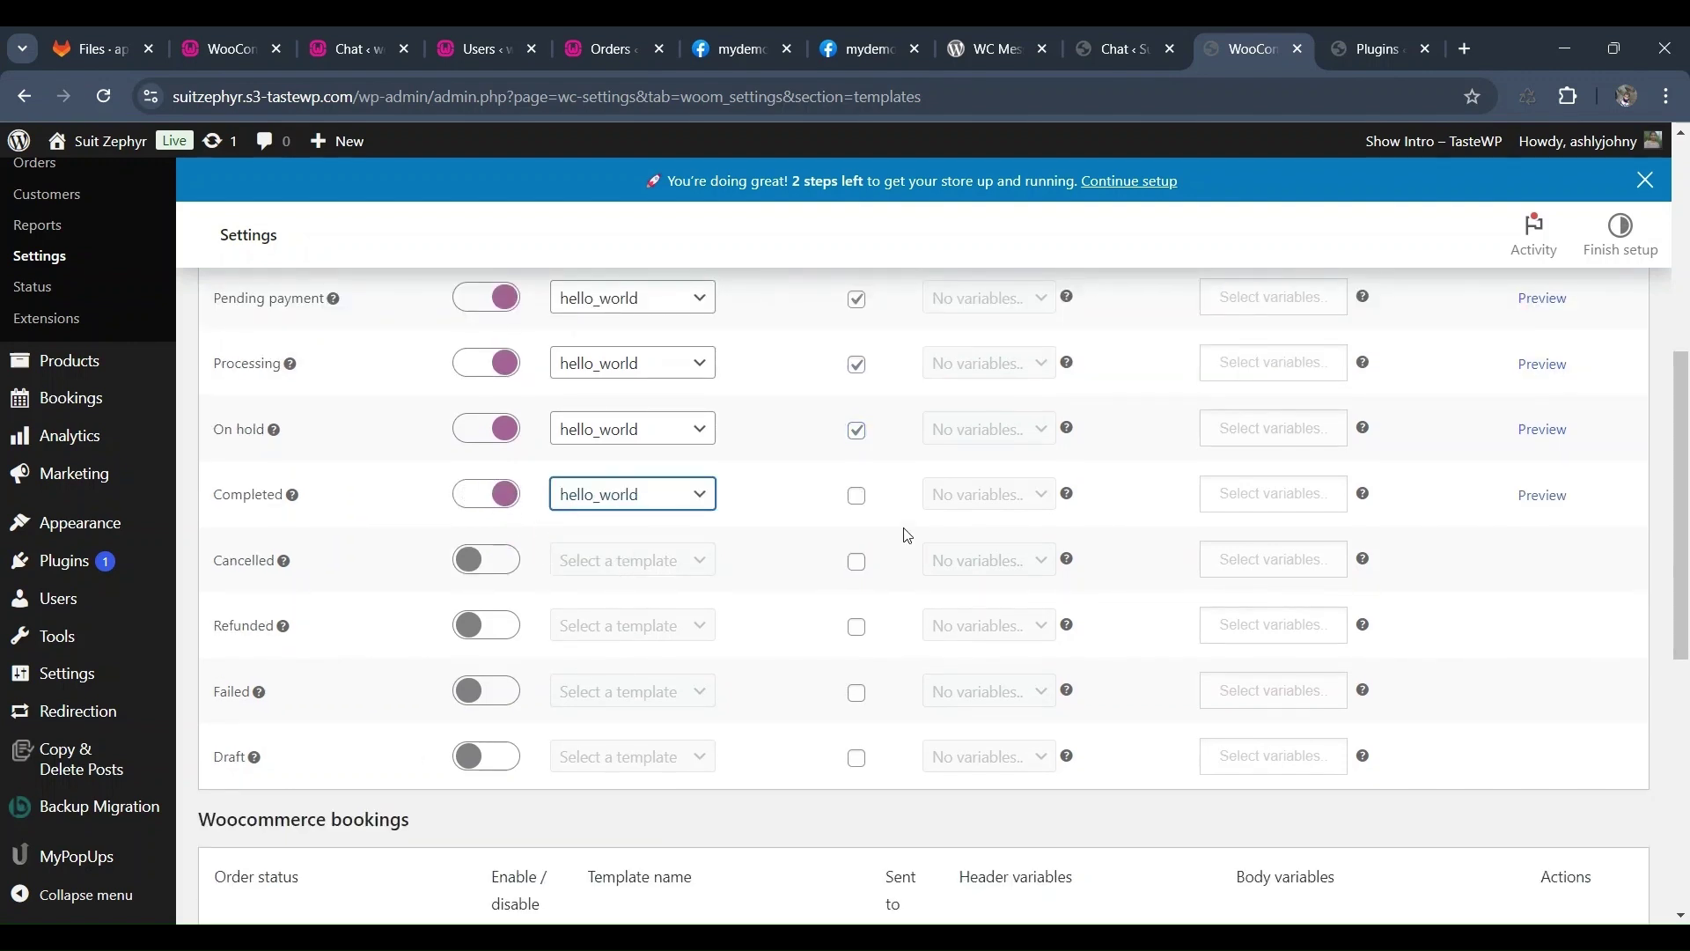
pyautogui.scroll(-2, 669, 897)
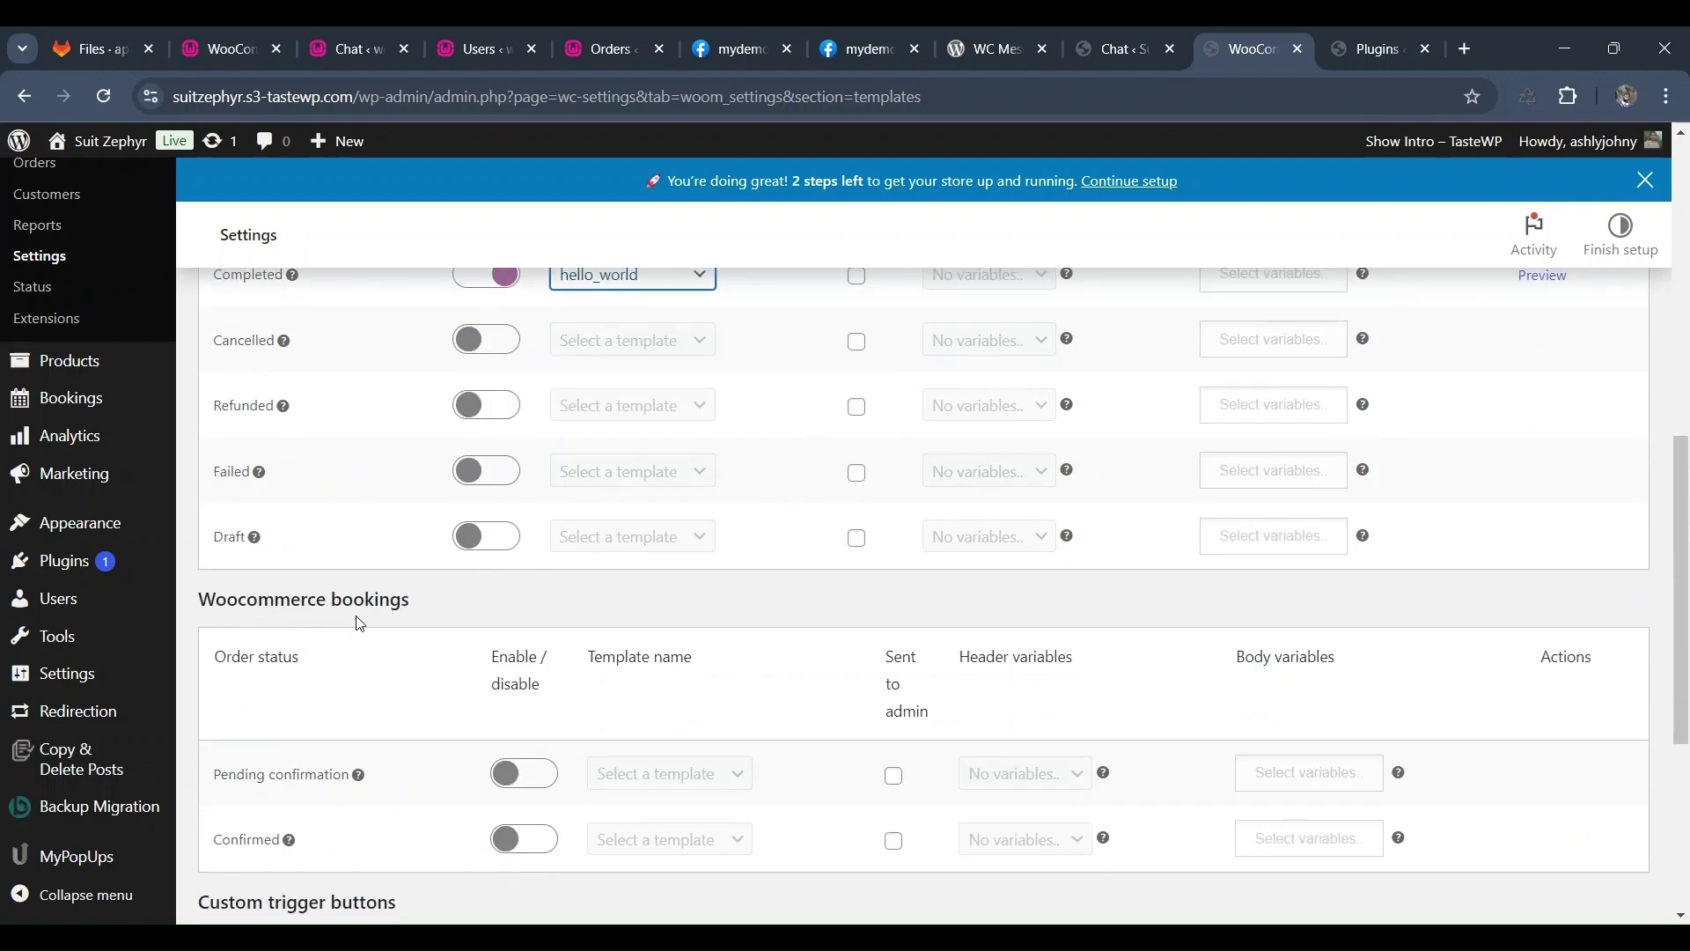
pyautogui.click(528, 774)
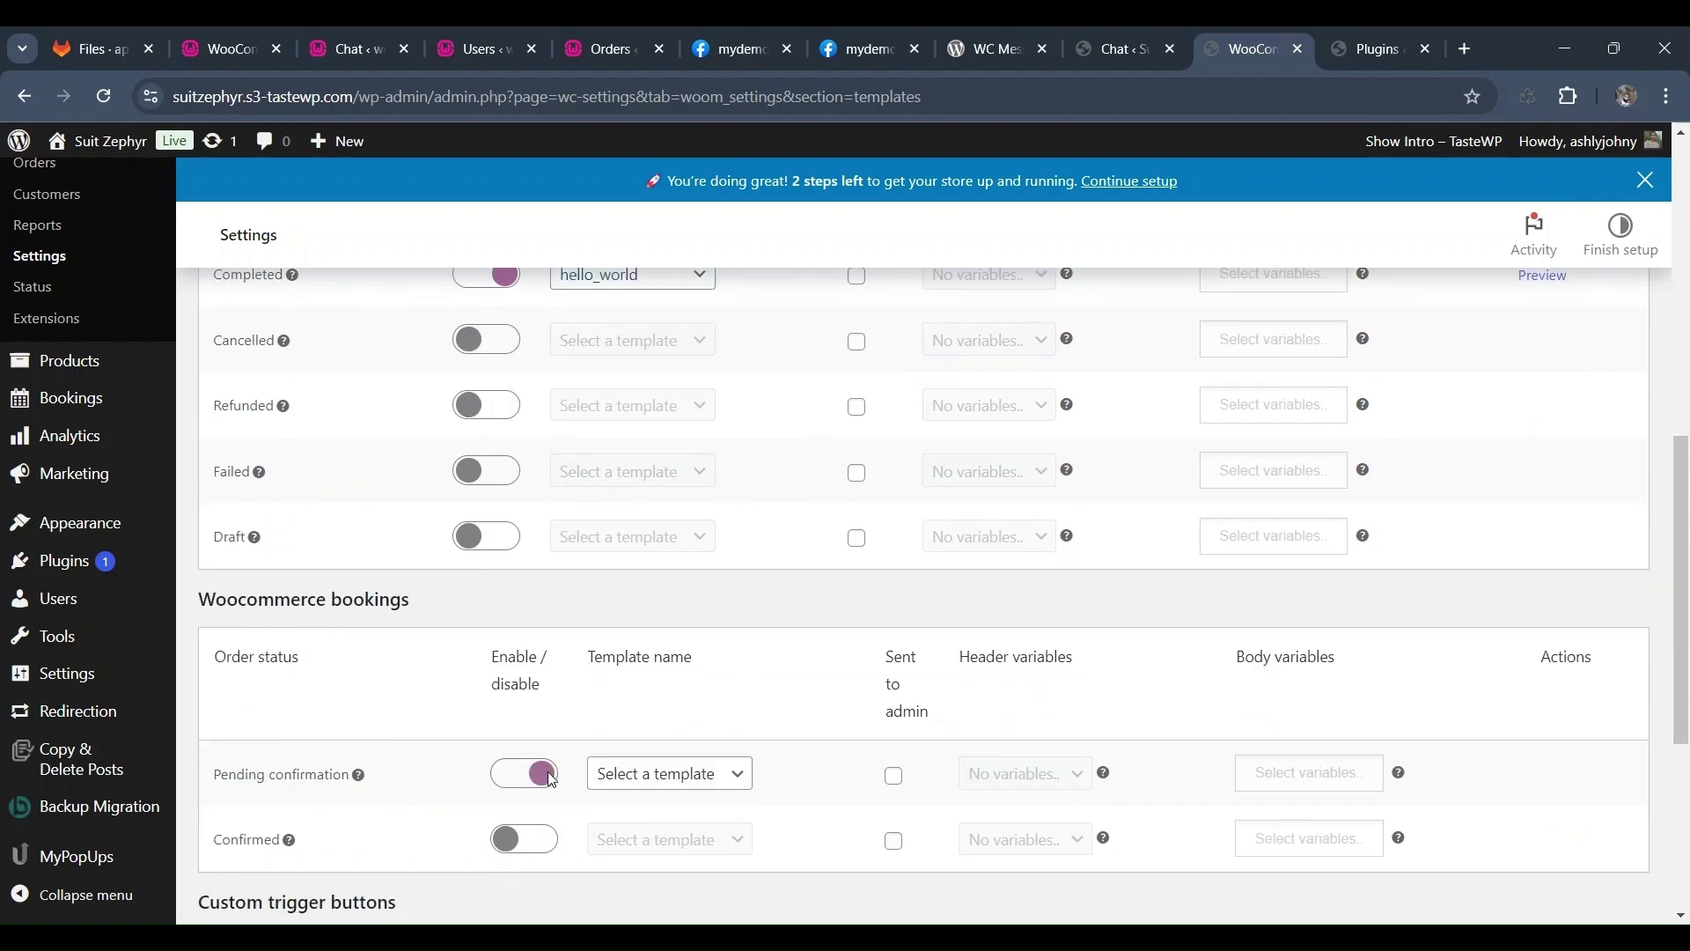
pyautogui.click(653, 779)
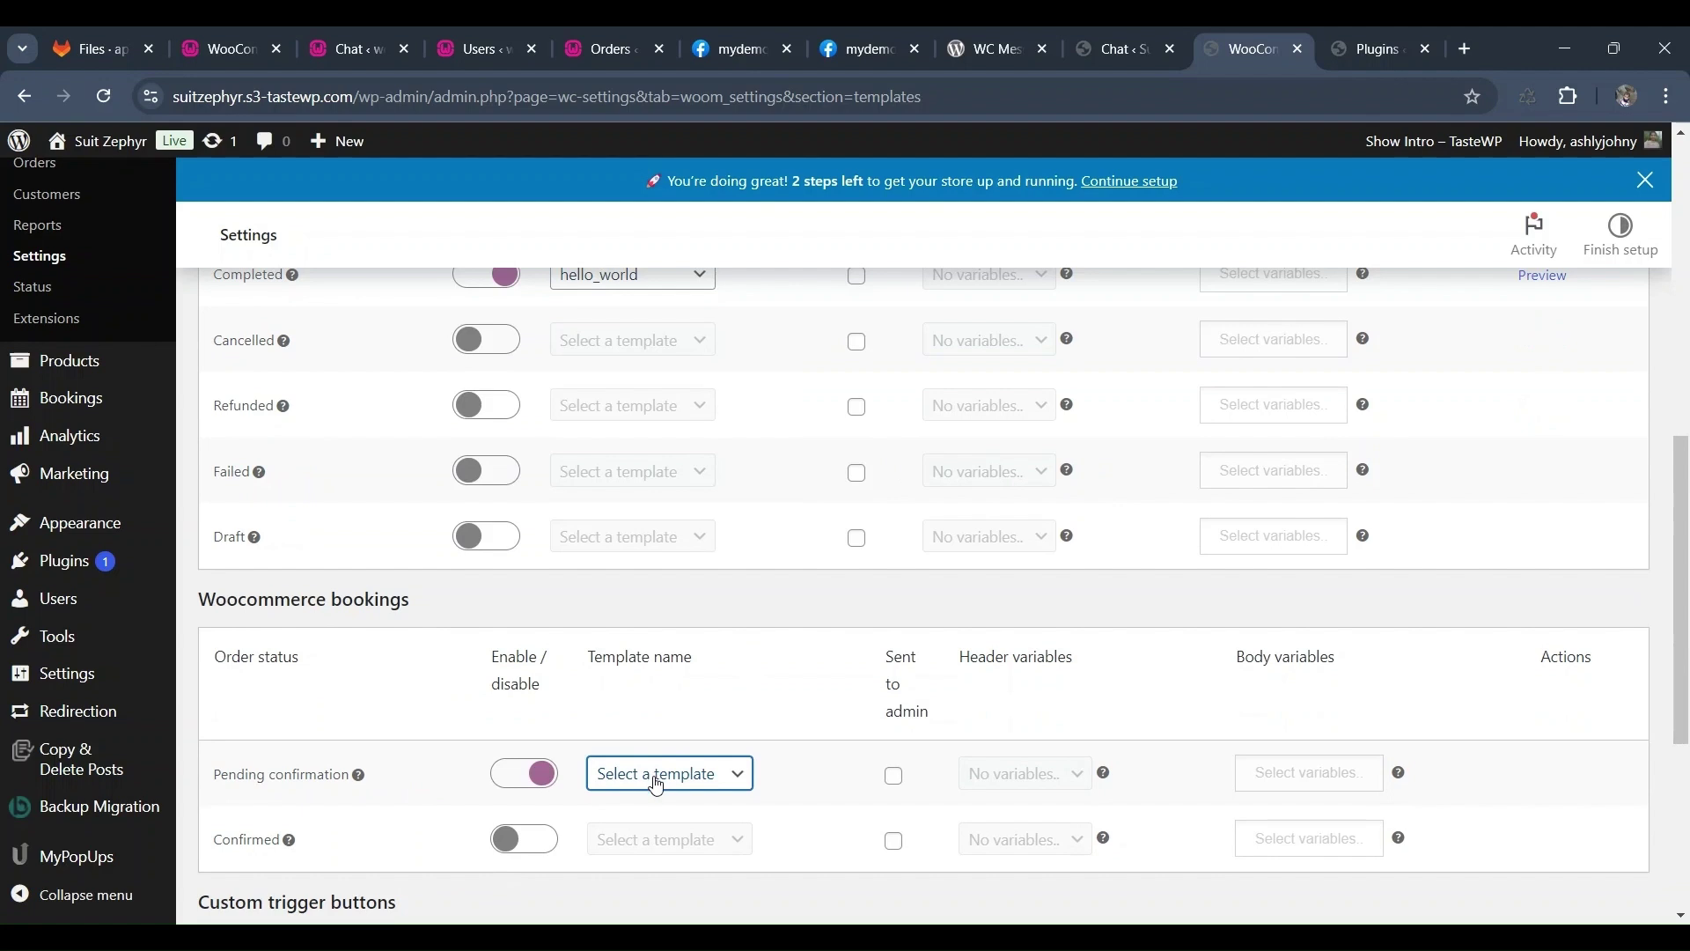
pyautogui.click(662, 574)
pyautogui.click(877, 776)
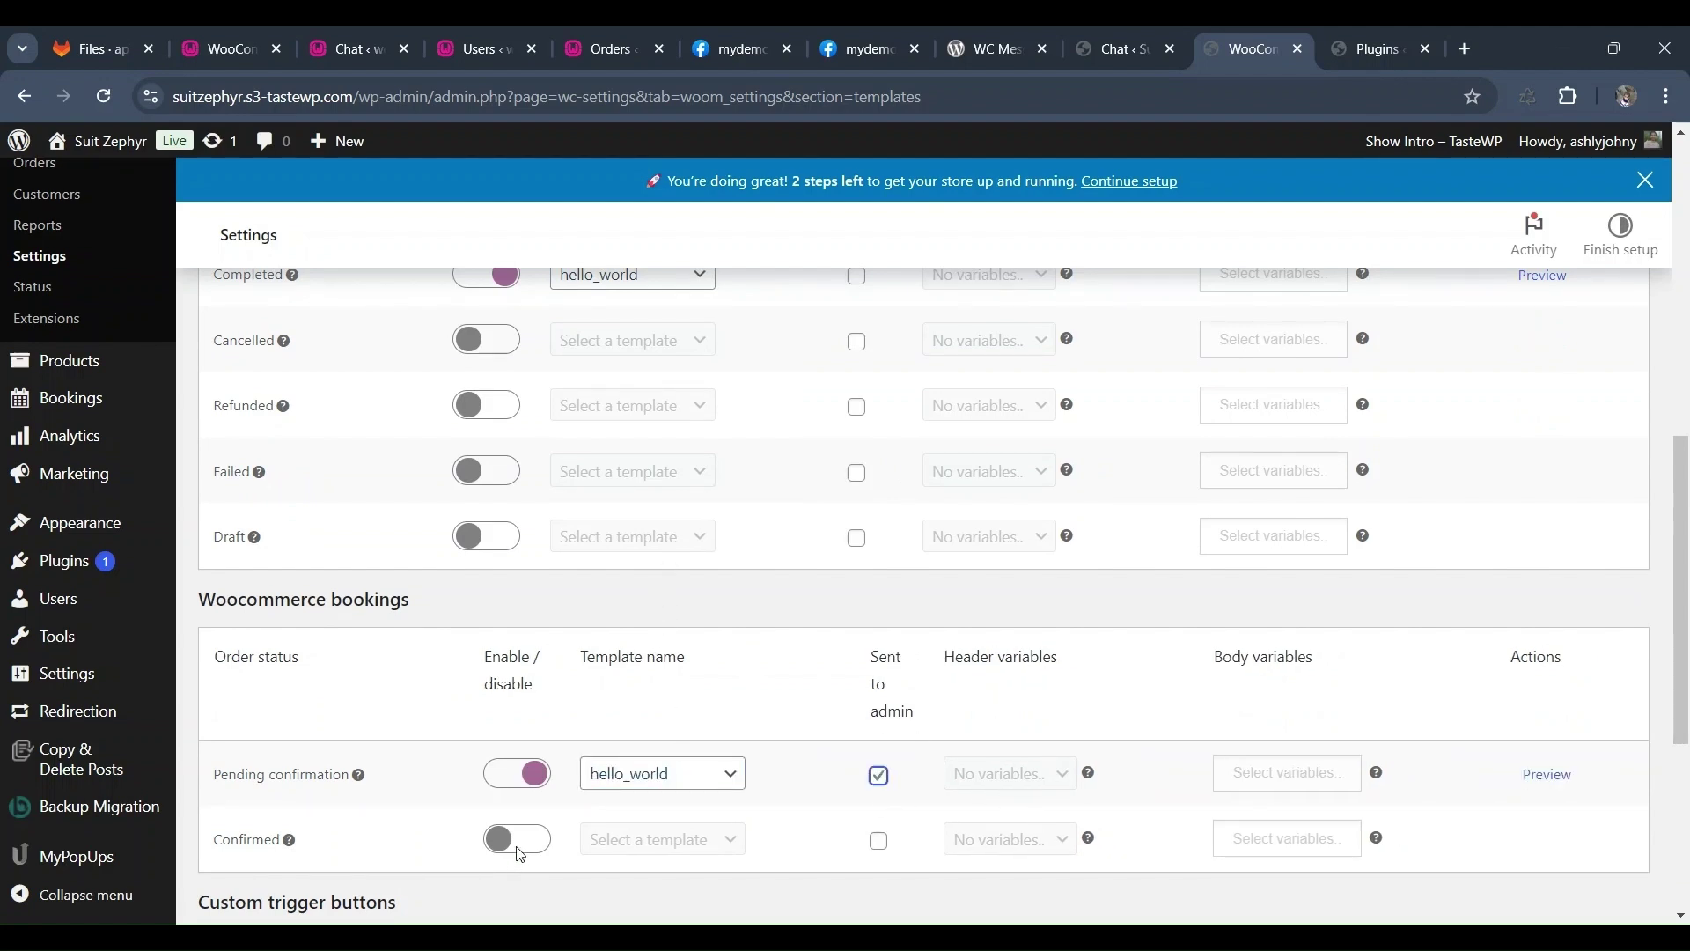
pyautogui.scroll(-3, 521, 854)
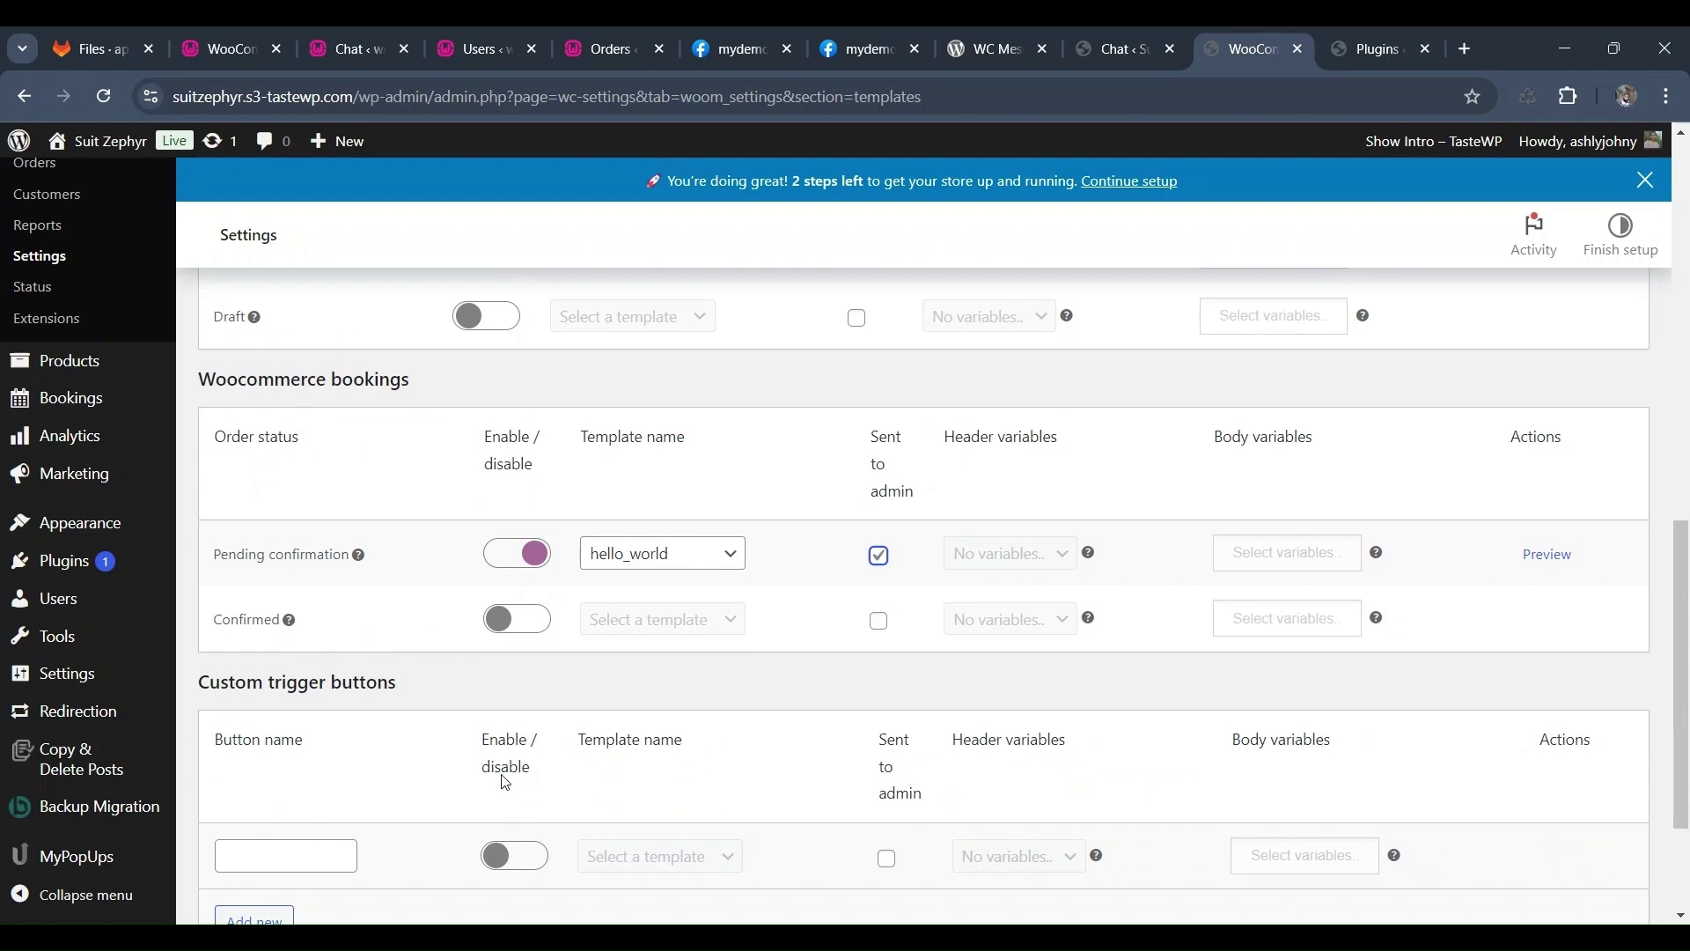
pyautogui.click(512, 620)
pyautogui.click(713, 627)
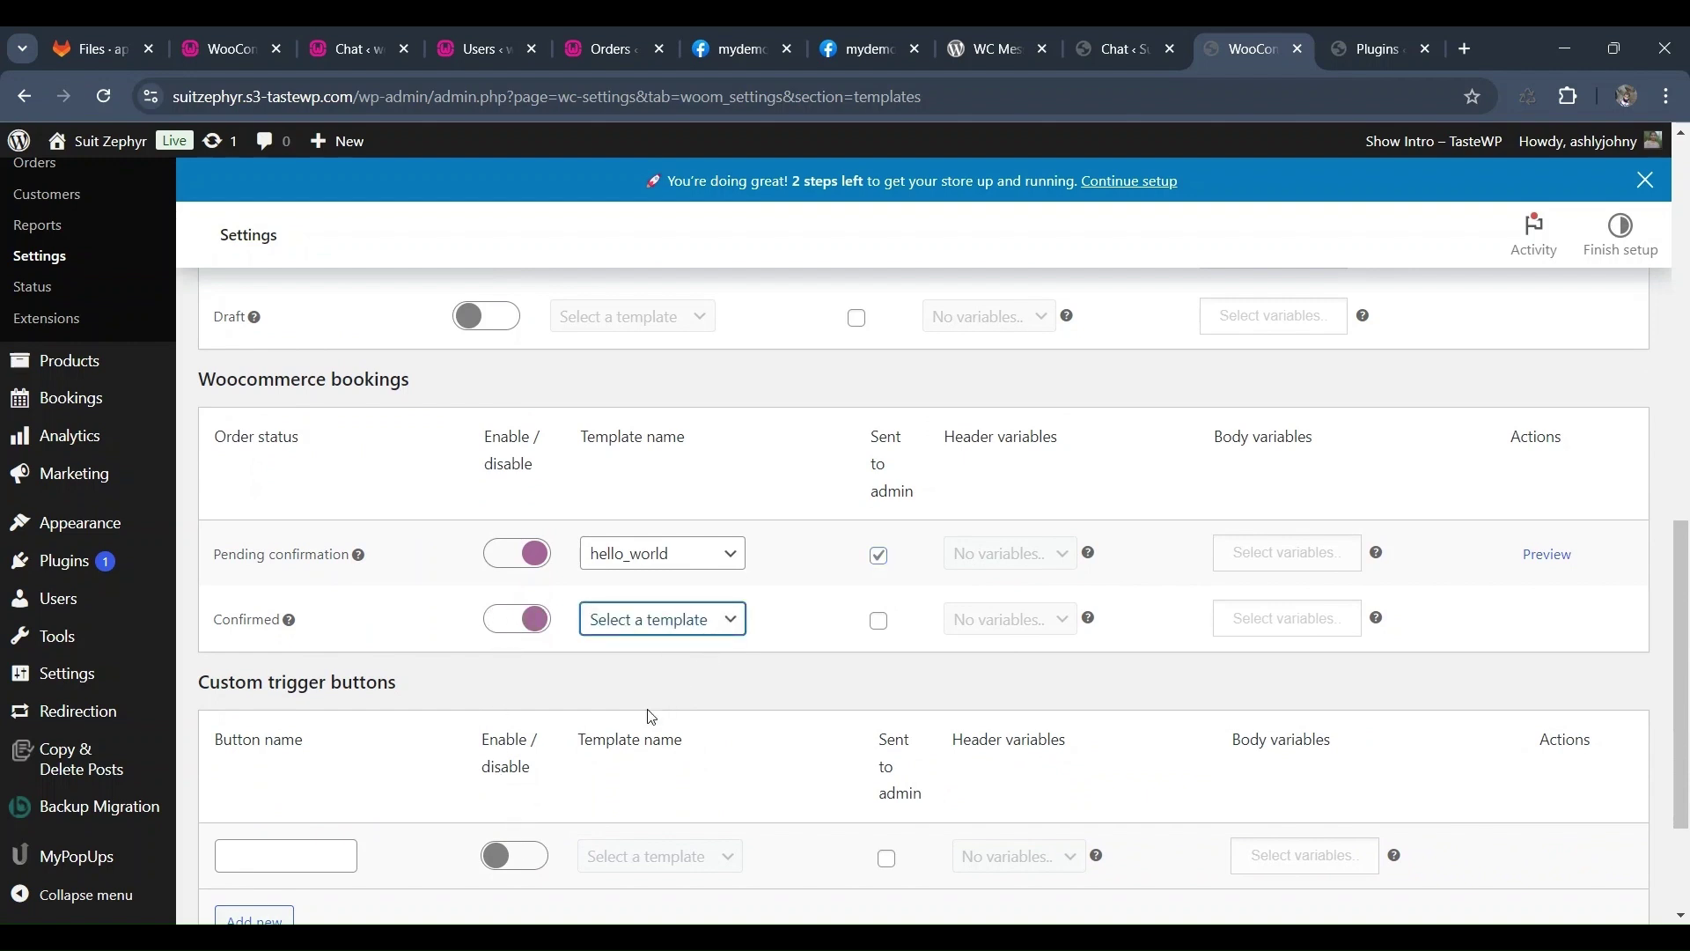
pyautogui.click(759, 706)
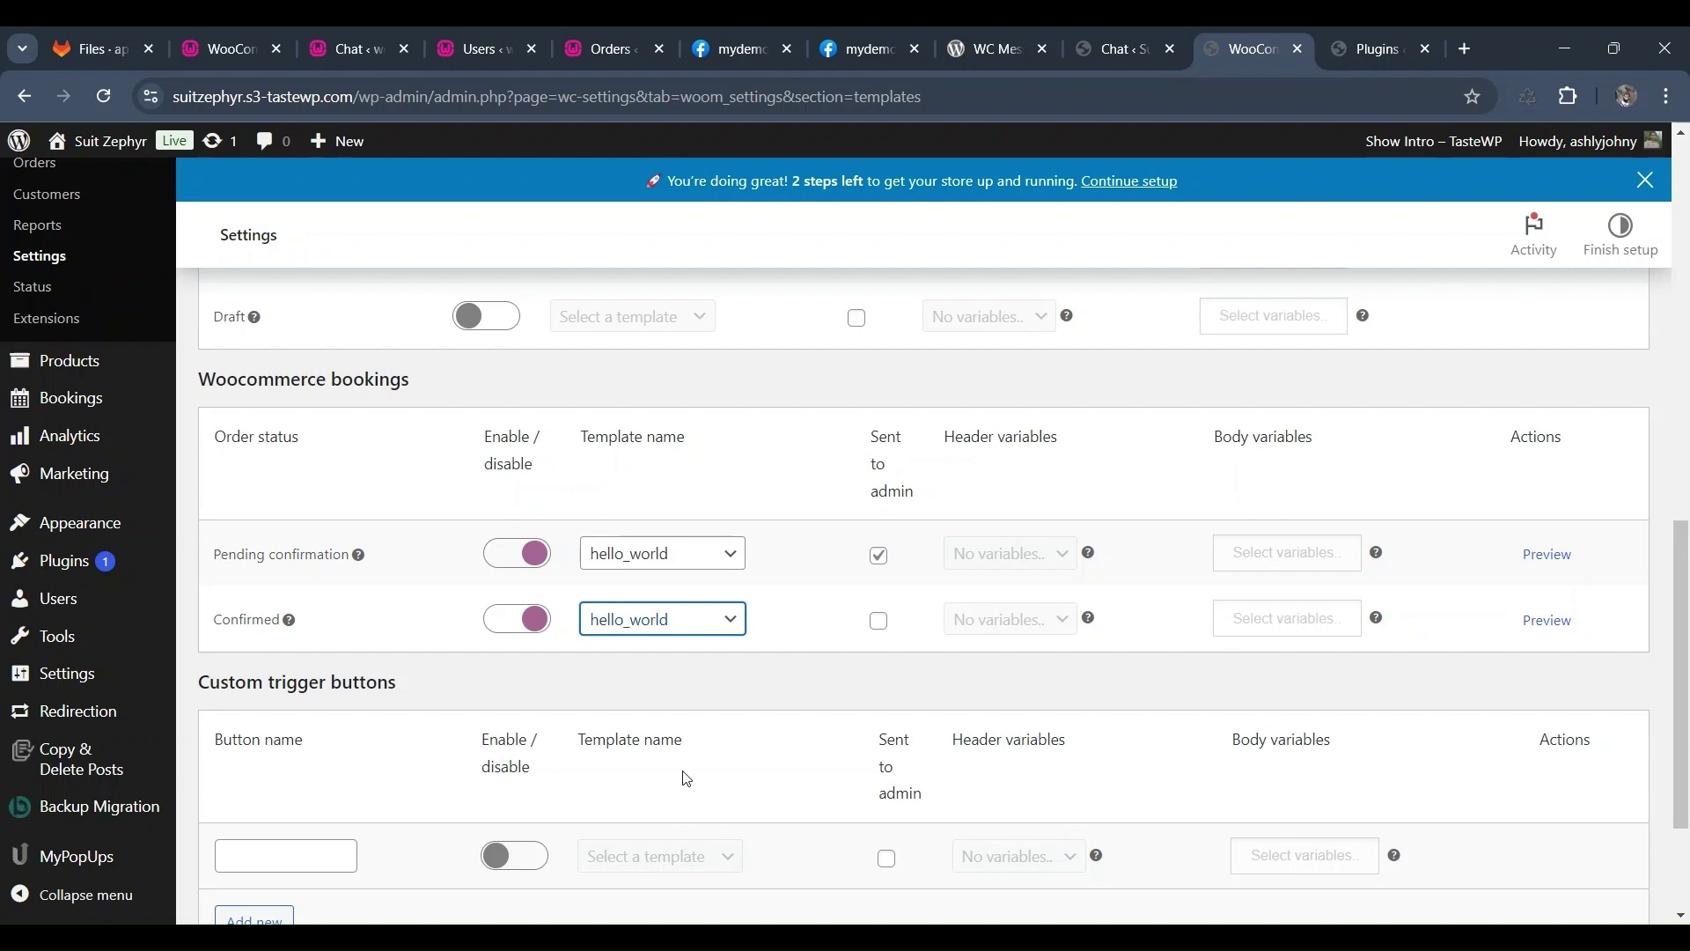
# - Add an enabled 'welcome' trigger button sending hello_world, also to admin, preview it and save
pyautogui.scroll(-2, 299, 792)
pyautogui.click(318, 660)
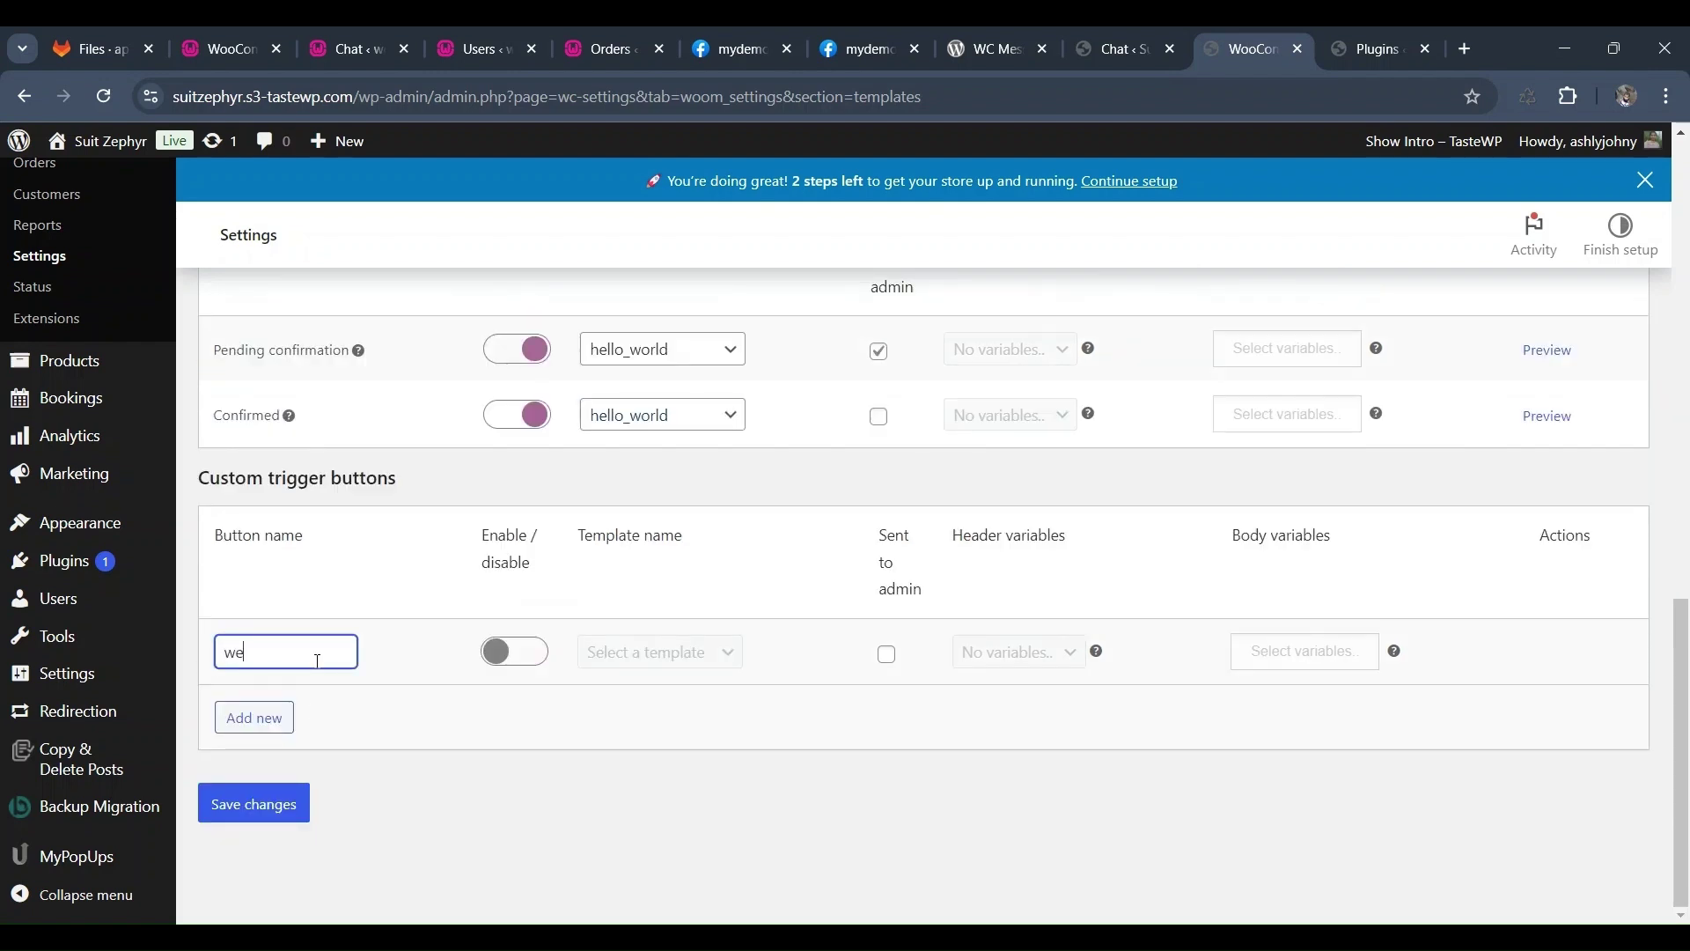
pyautogui.write('welcome')
pyautogui.click(534, 674)
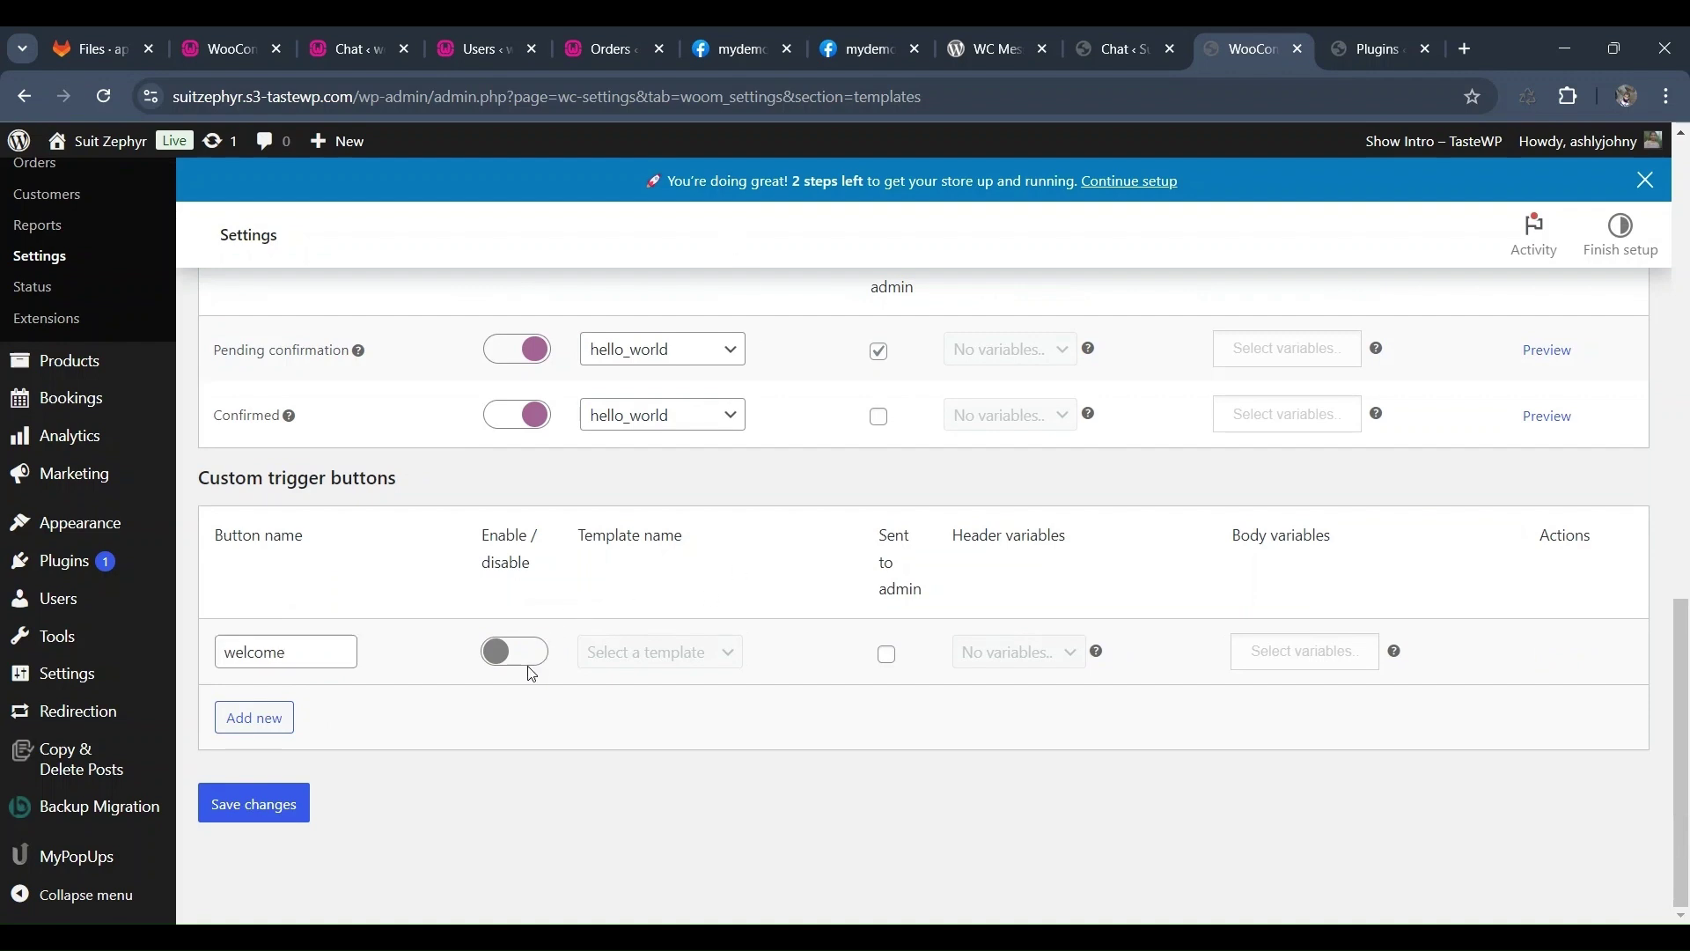
pyautogui.click(531, 652)
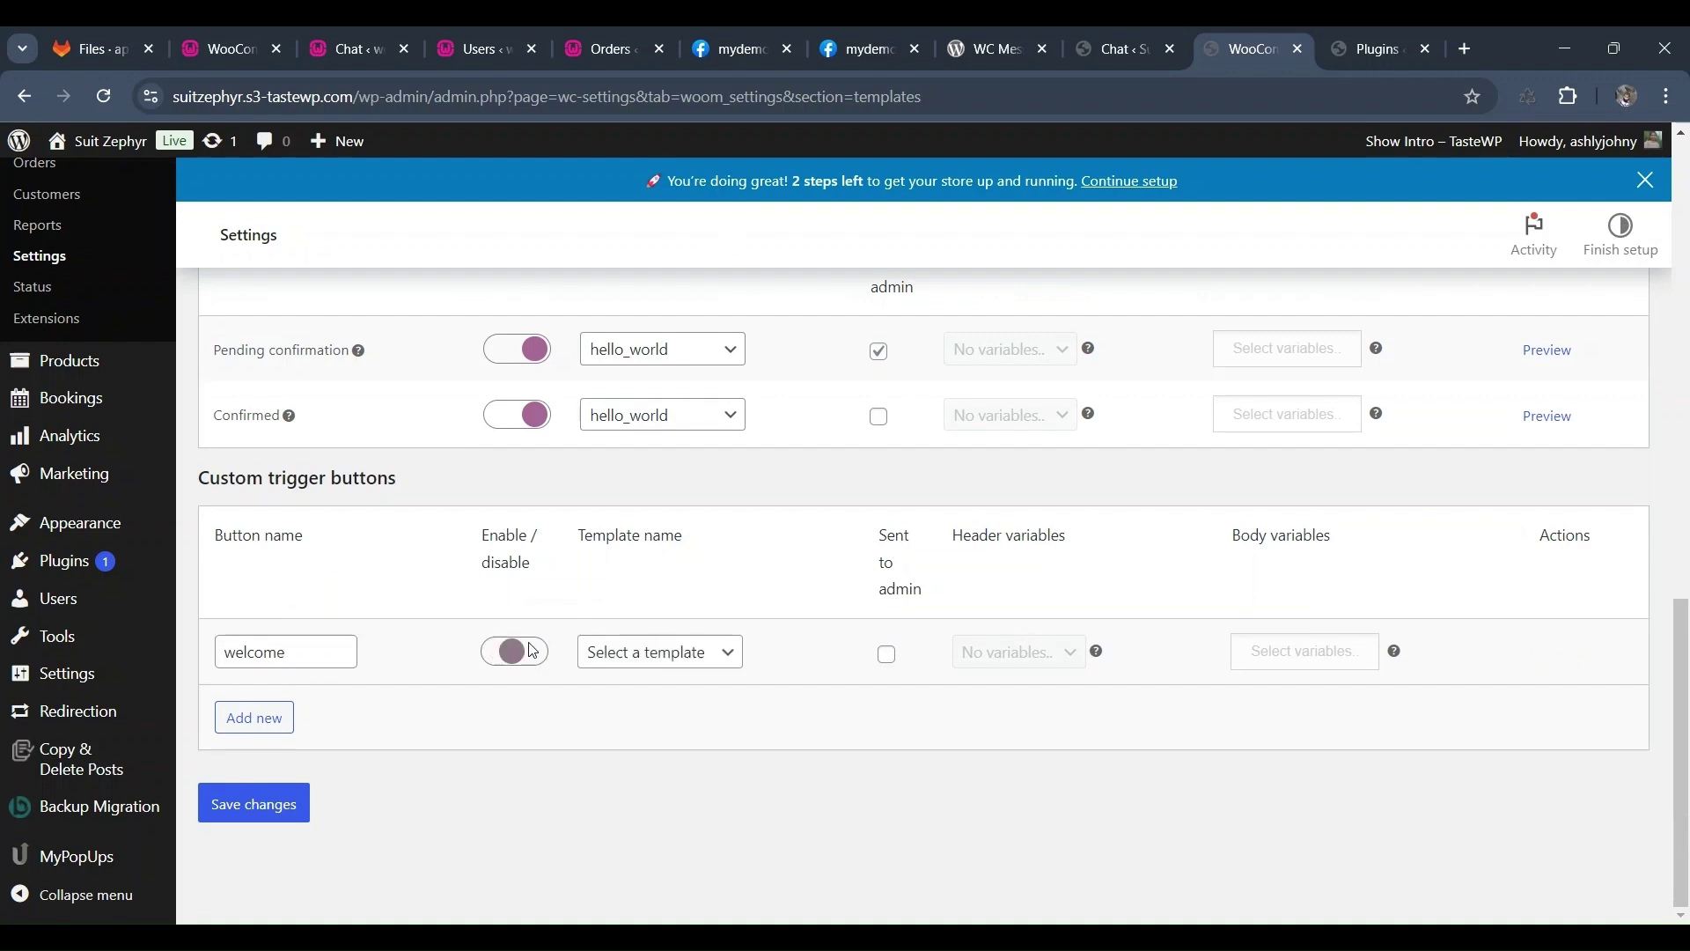
pyautogui.click(683, 665)
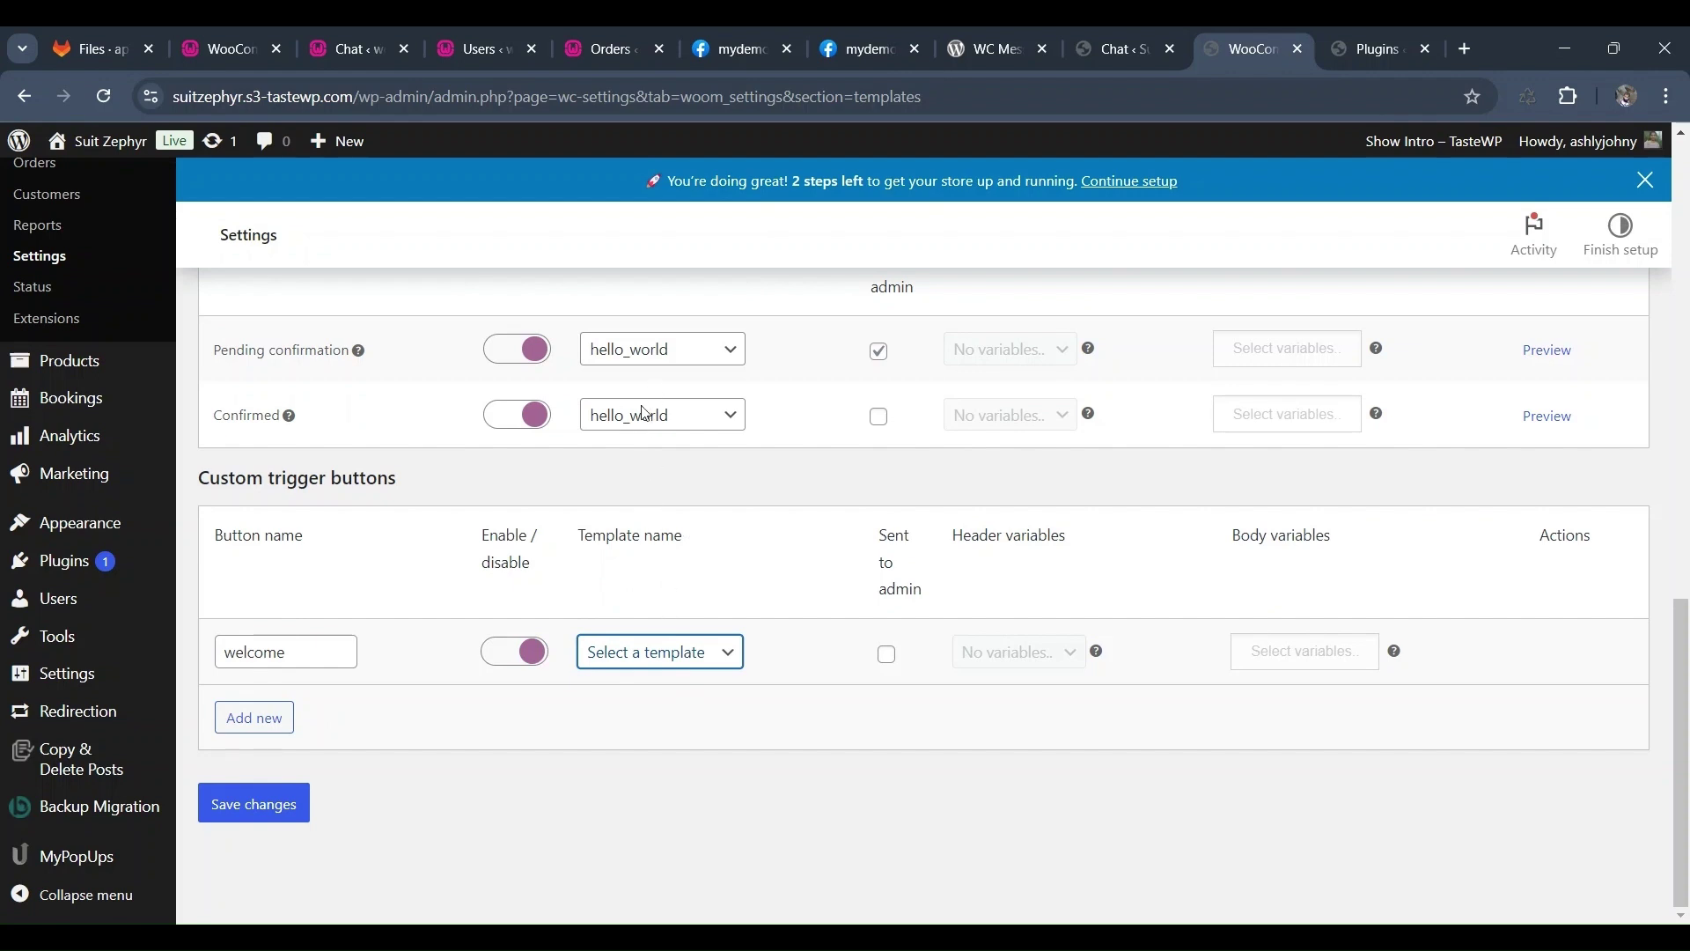
pyautogui.click(643, 455)
pyautogui.click(871, 653)
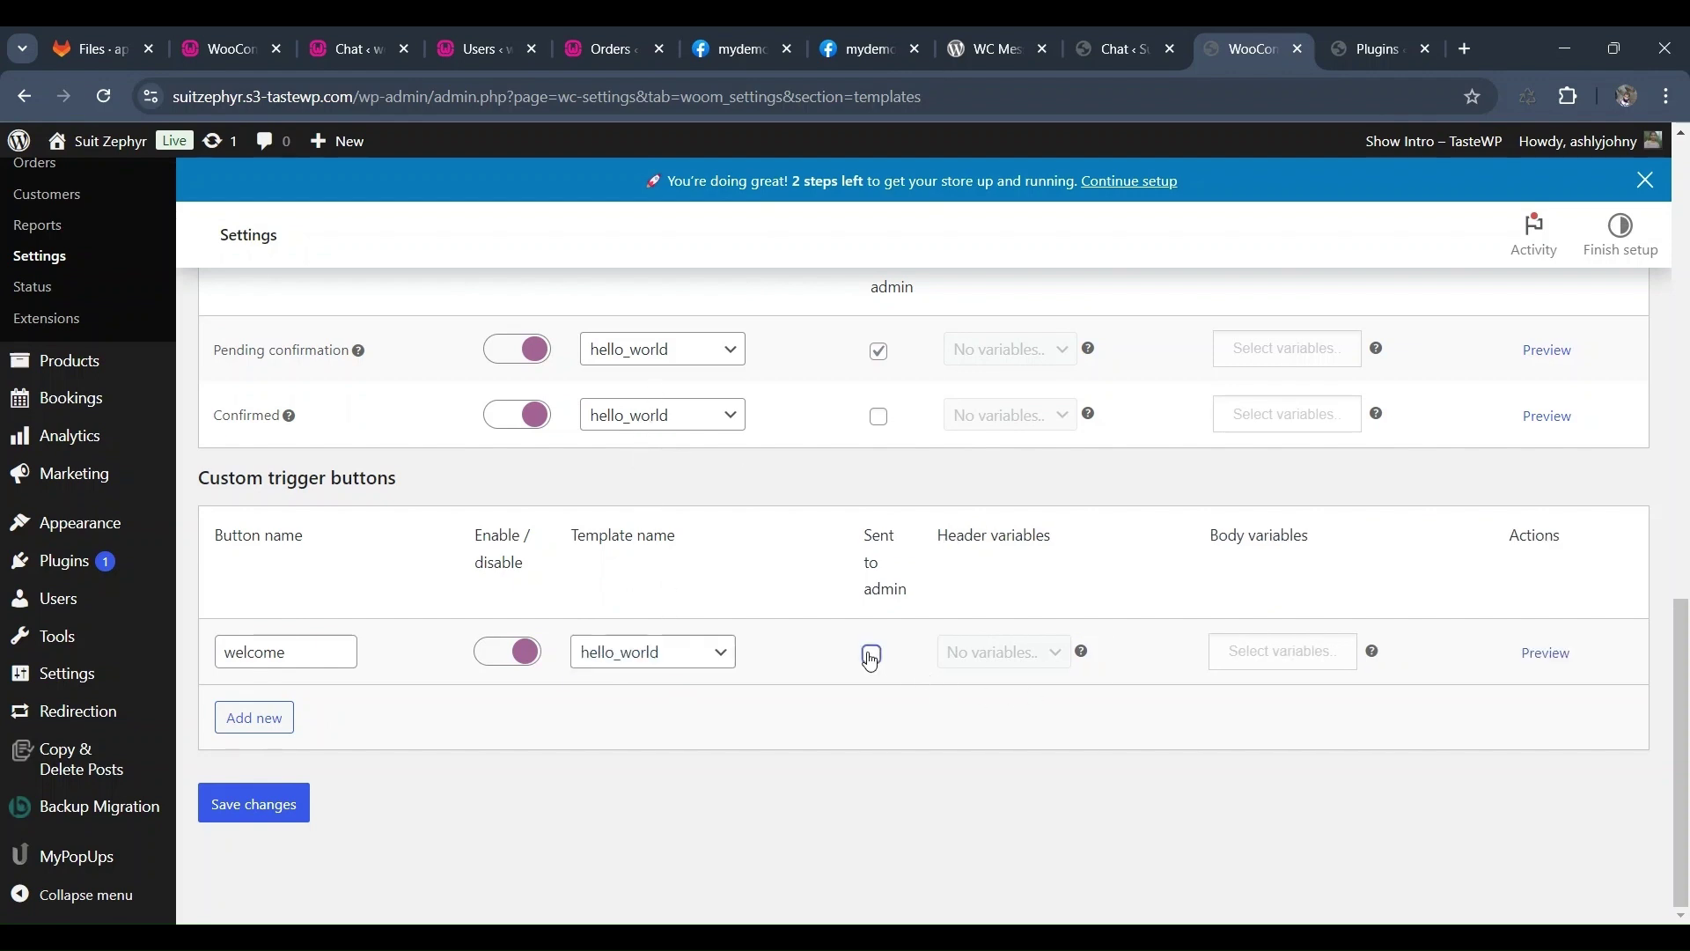
pyautogui.click(1545, 665)
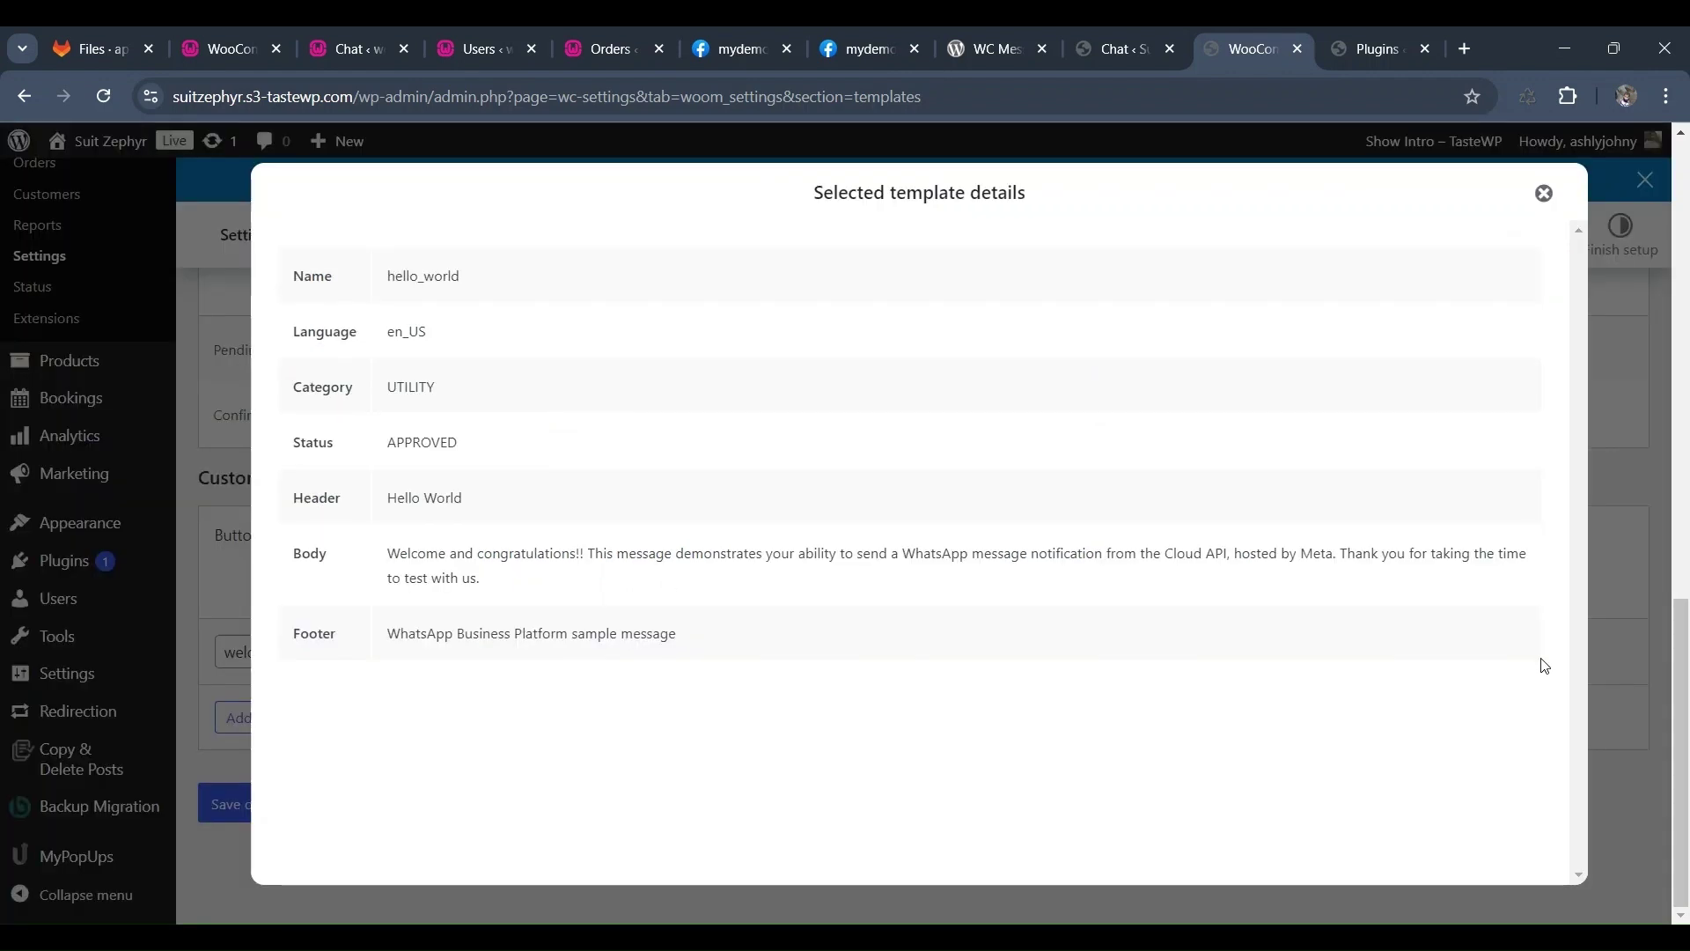
pyautogui.click(227, 822)
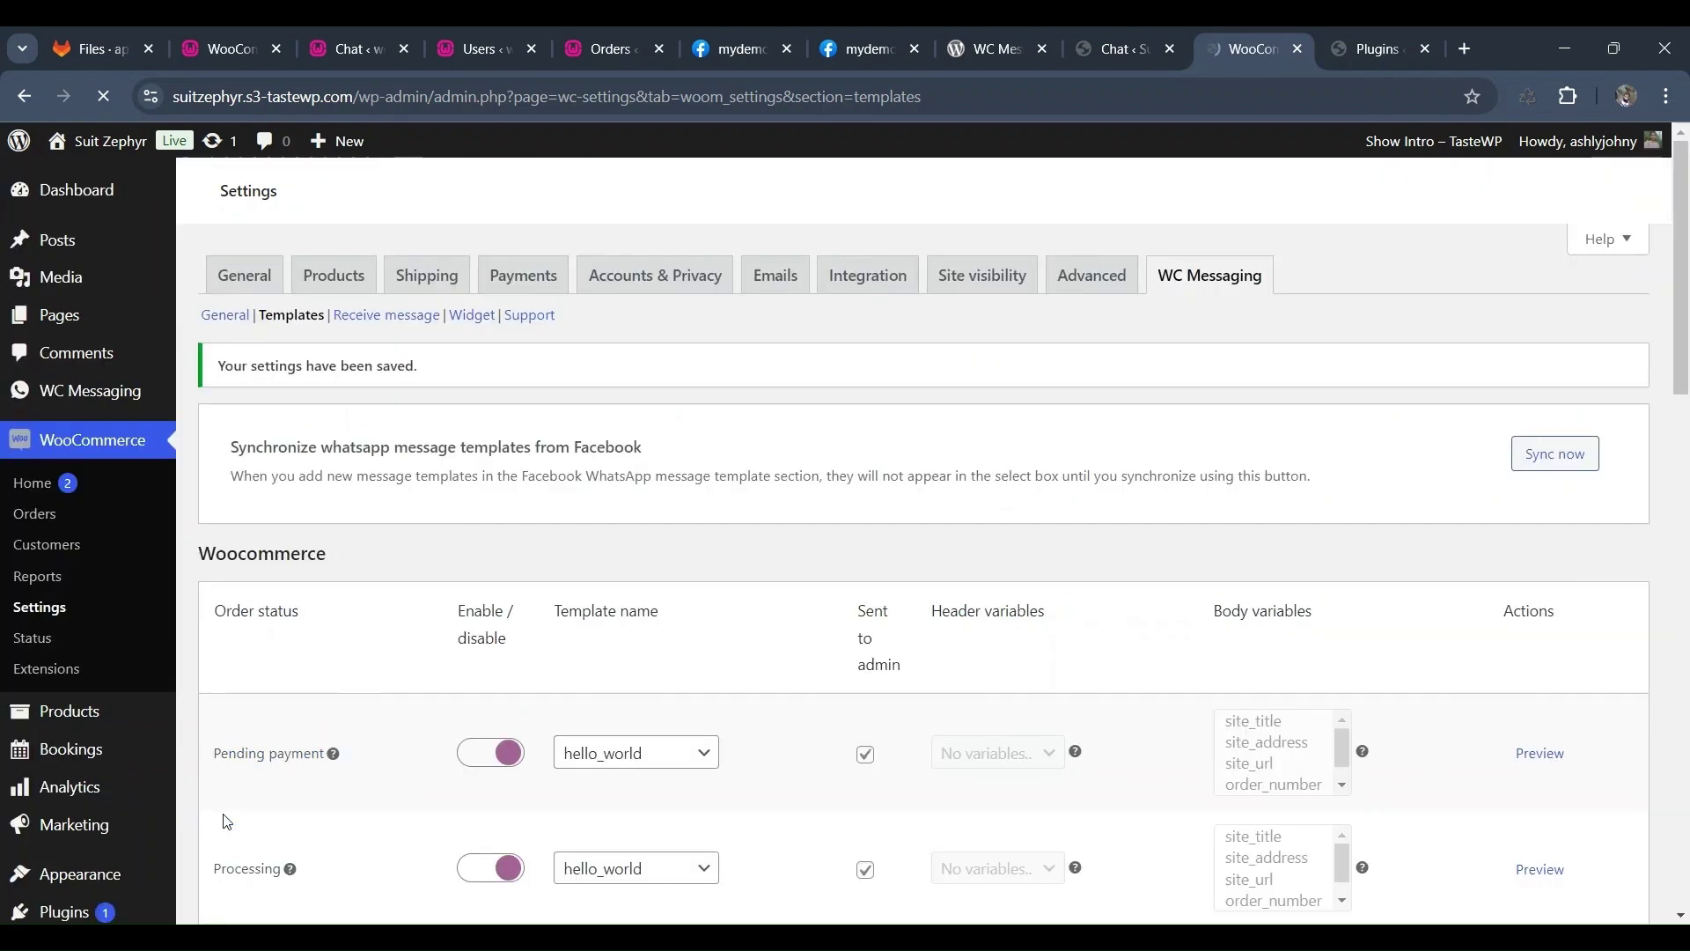
# - Switch to the Meta app dashboard and open mydemoapp's WhatsApp Quickstart page
pyautogui.hotkey('ctrl', '7')
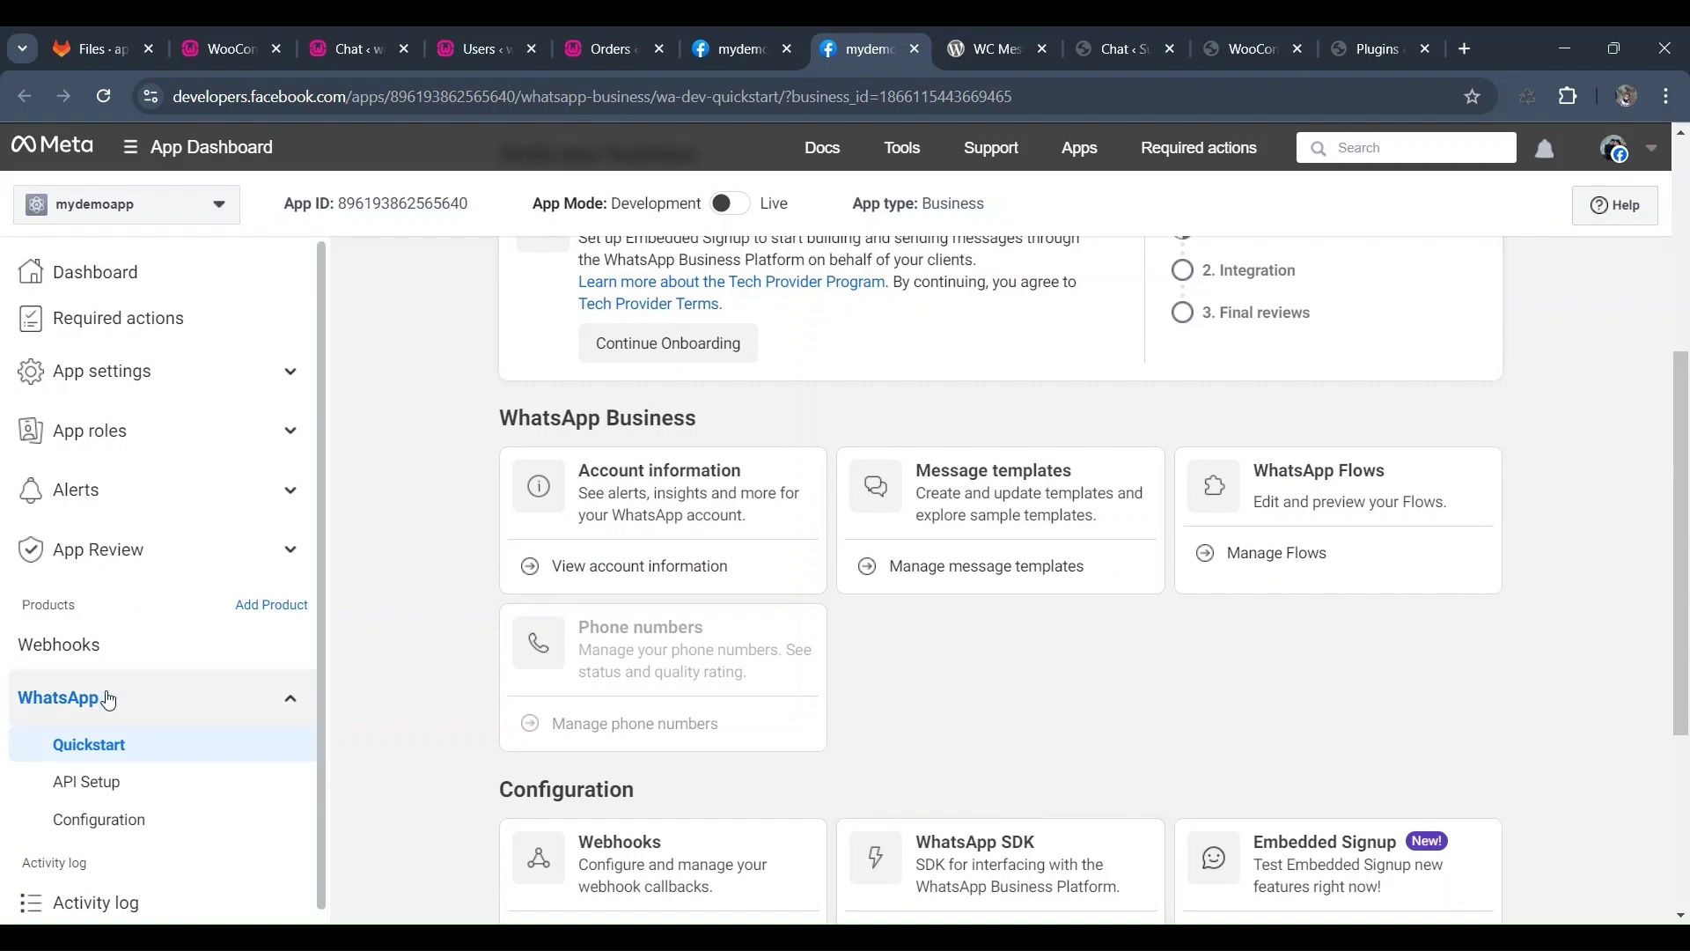
pyautogui.click(120, 749)
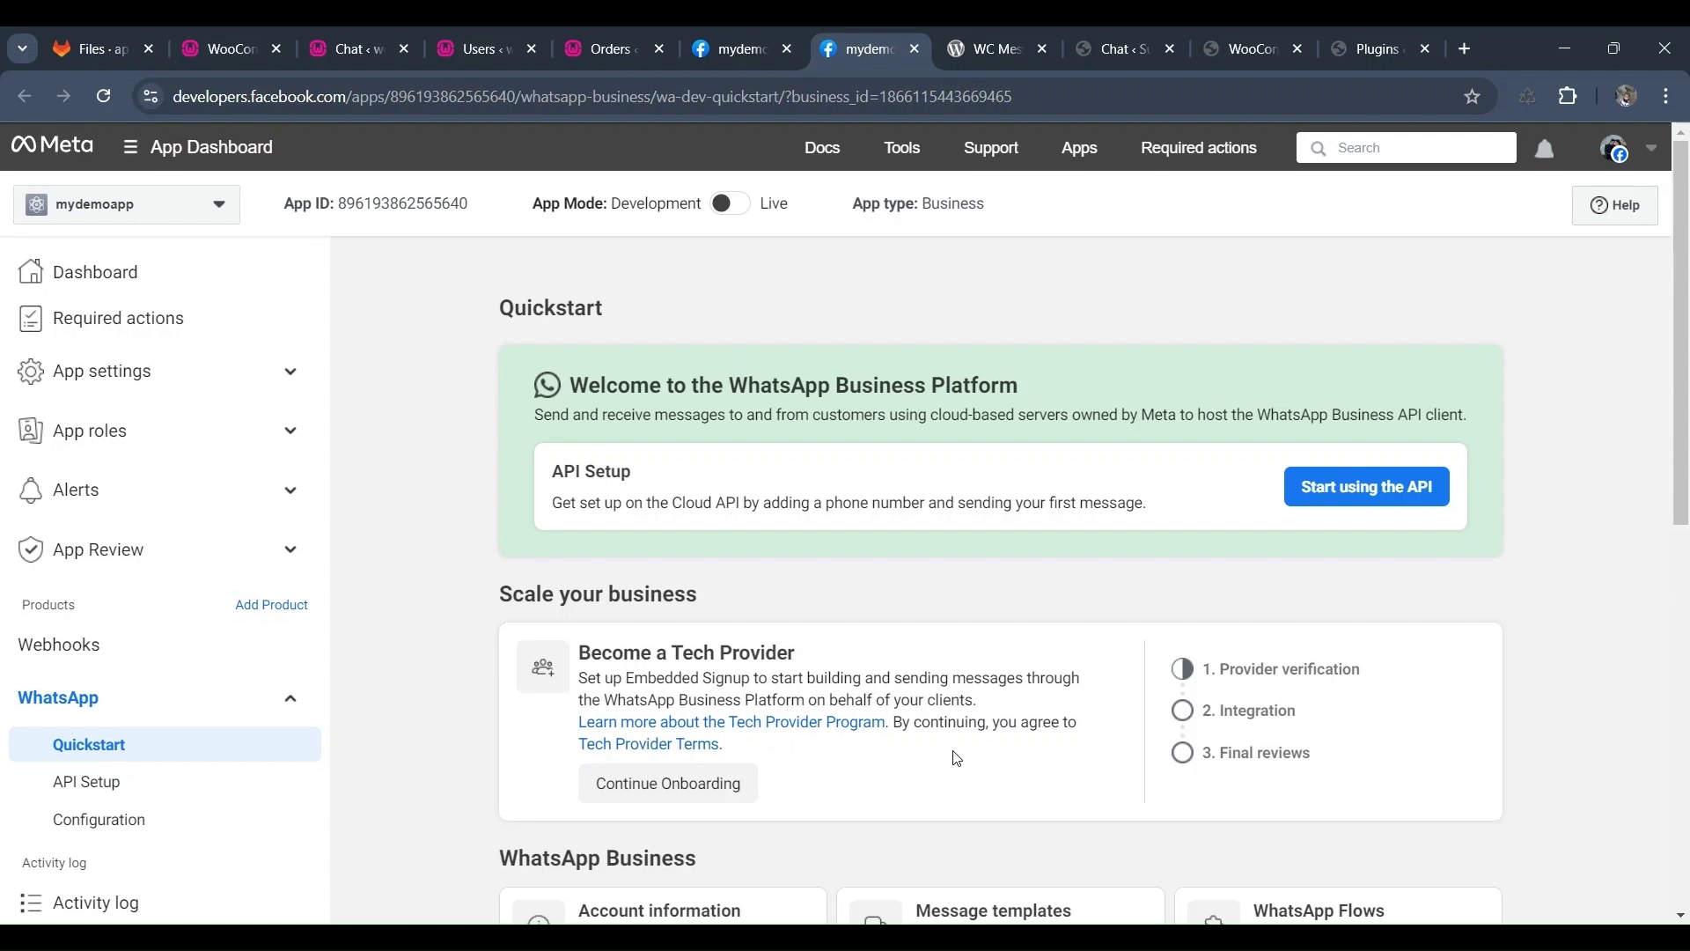
pyautogui.scroll(-4, 958, 759)
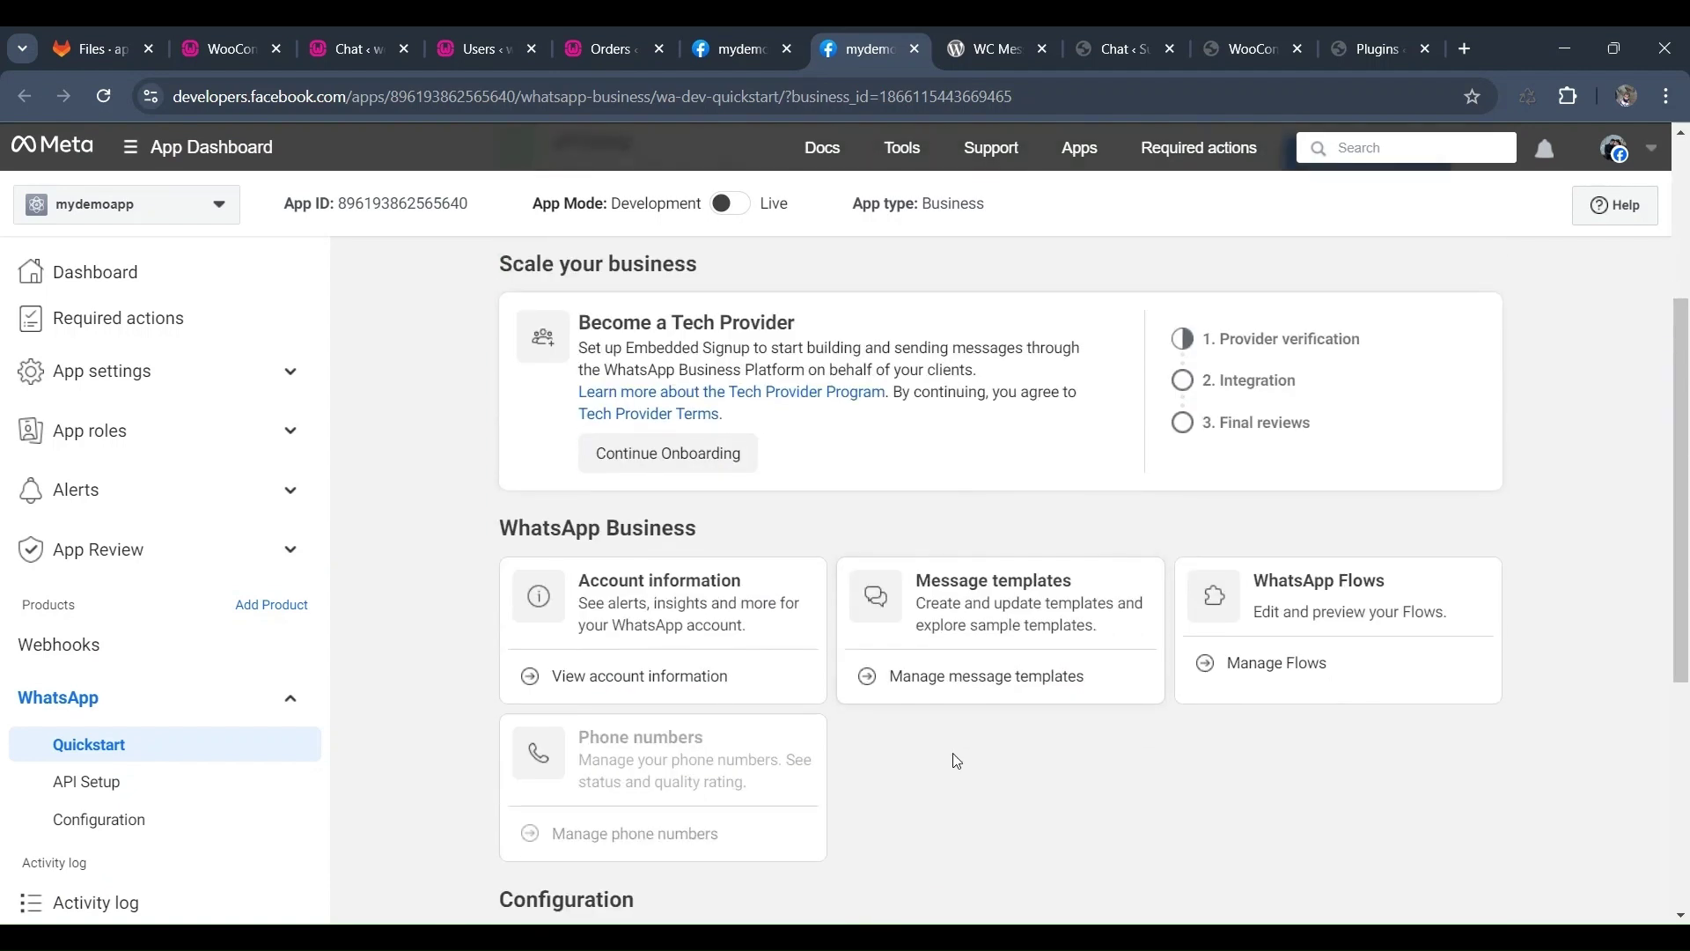
# - Start a new WhatsApp message template in the Utility category
pyautogui.click(989, 602)
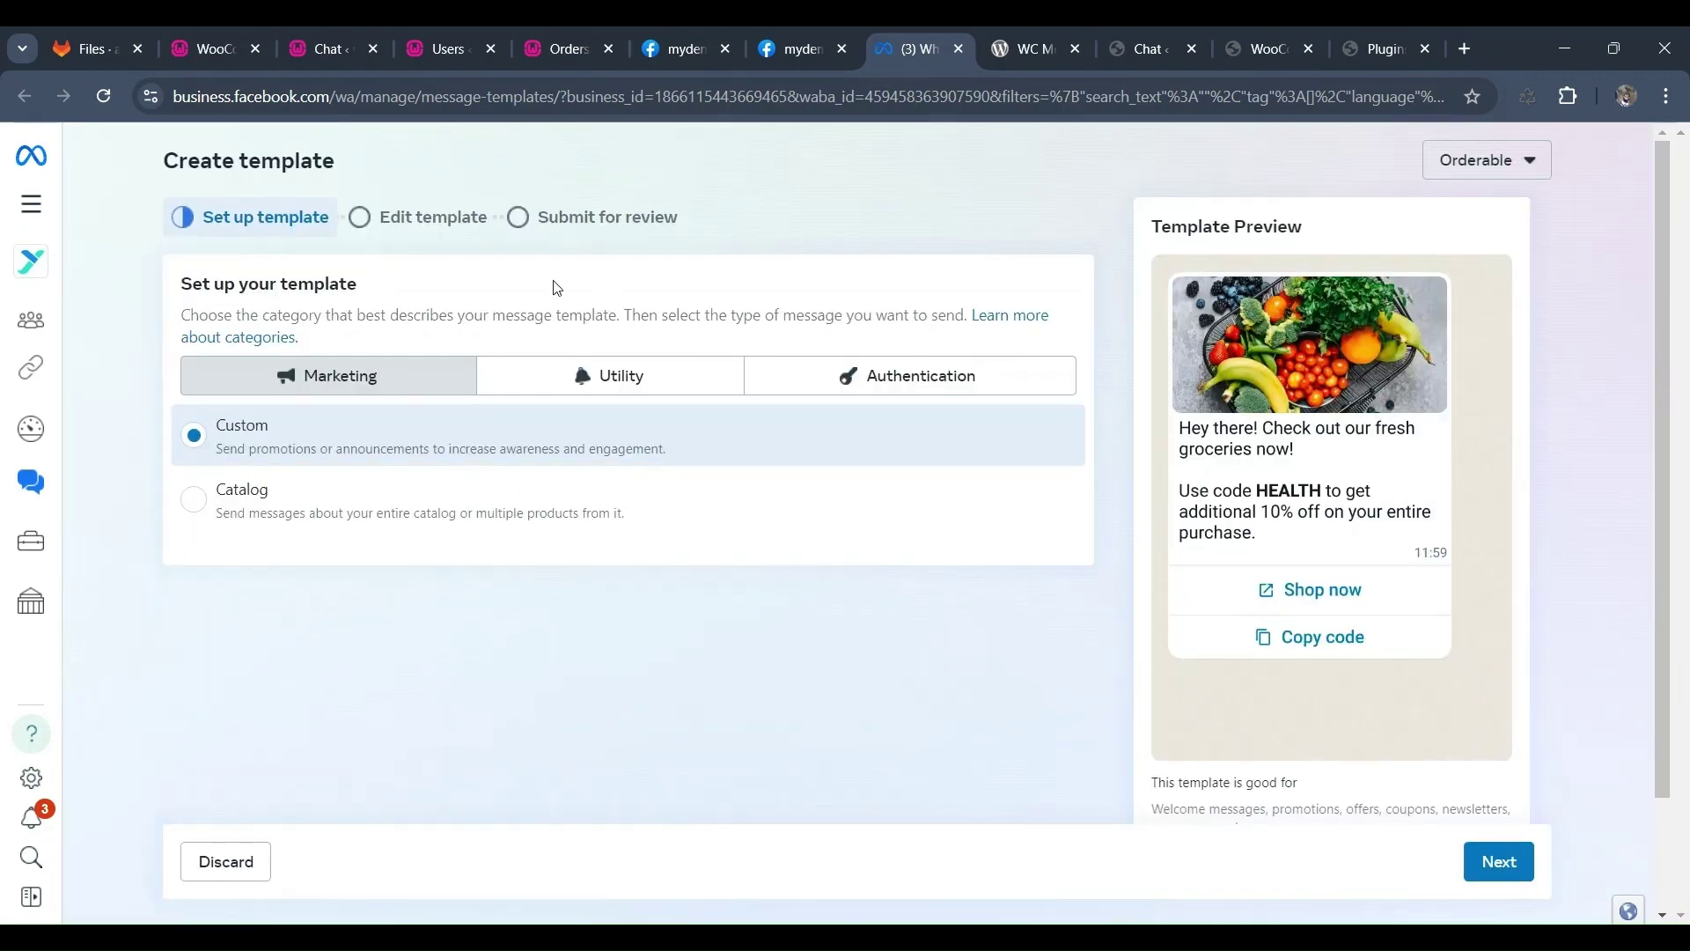
pyautogui.click(575, 383)
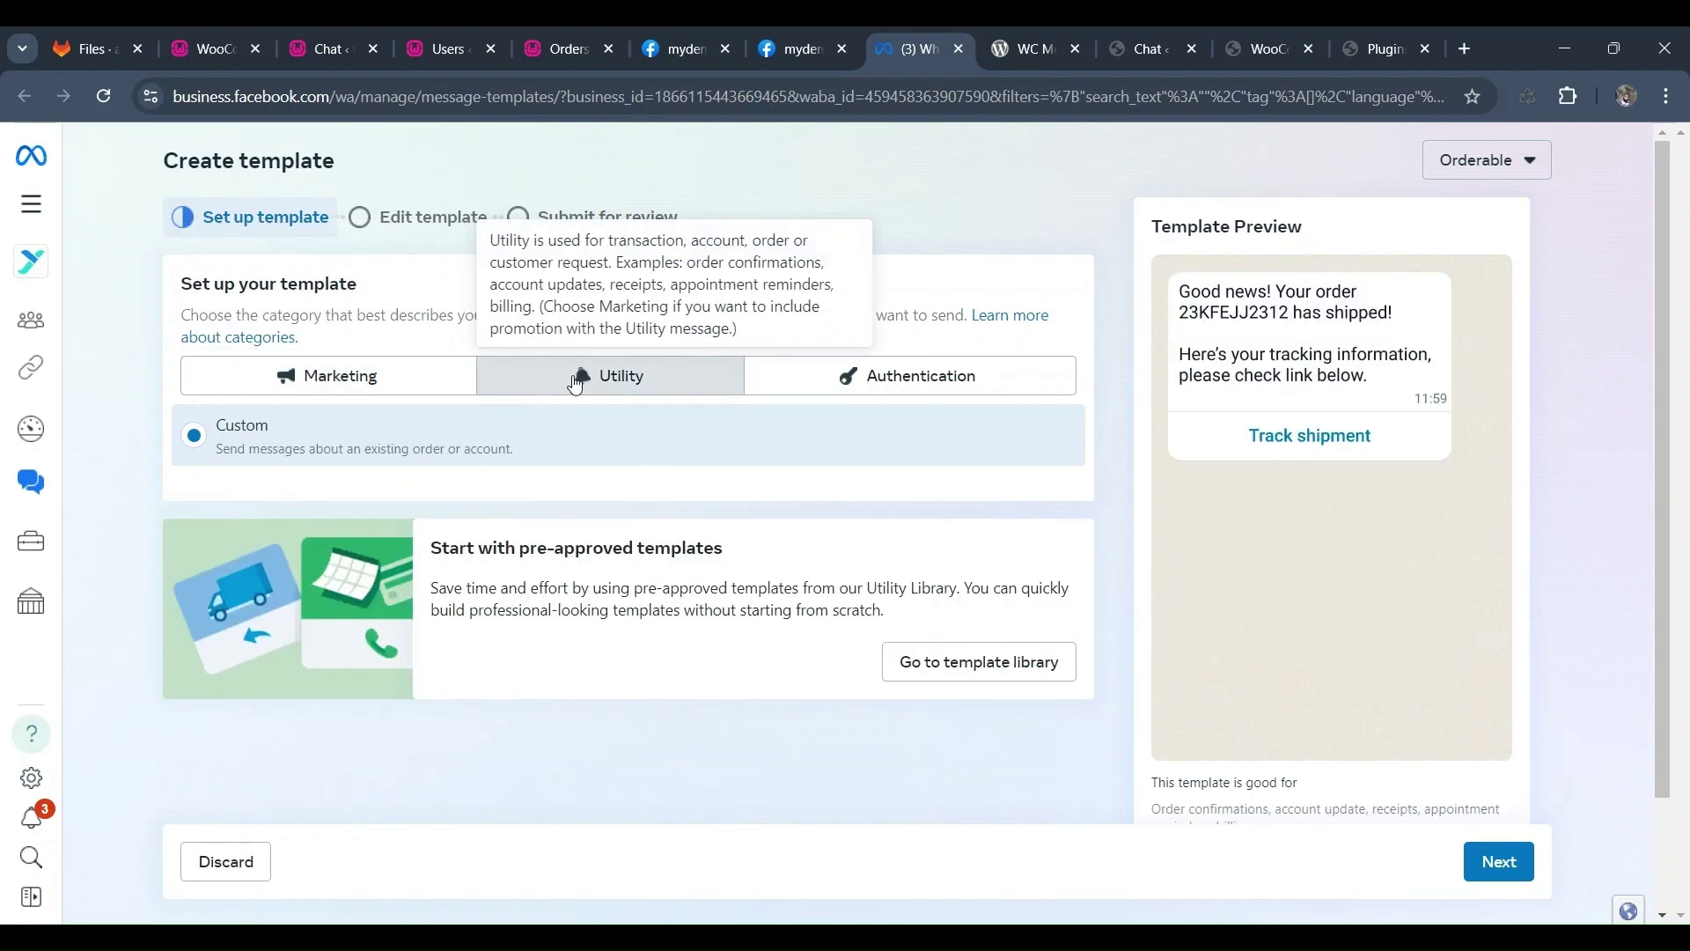
pyautogui.scroll(-2, 1018, 702)
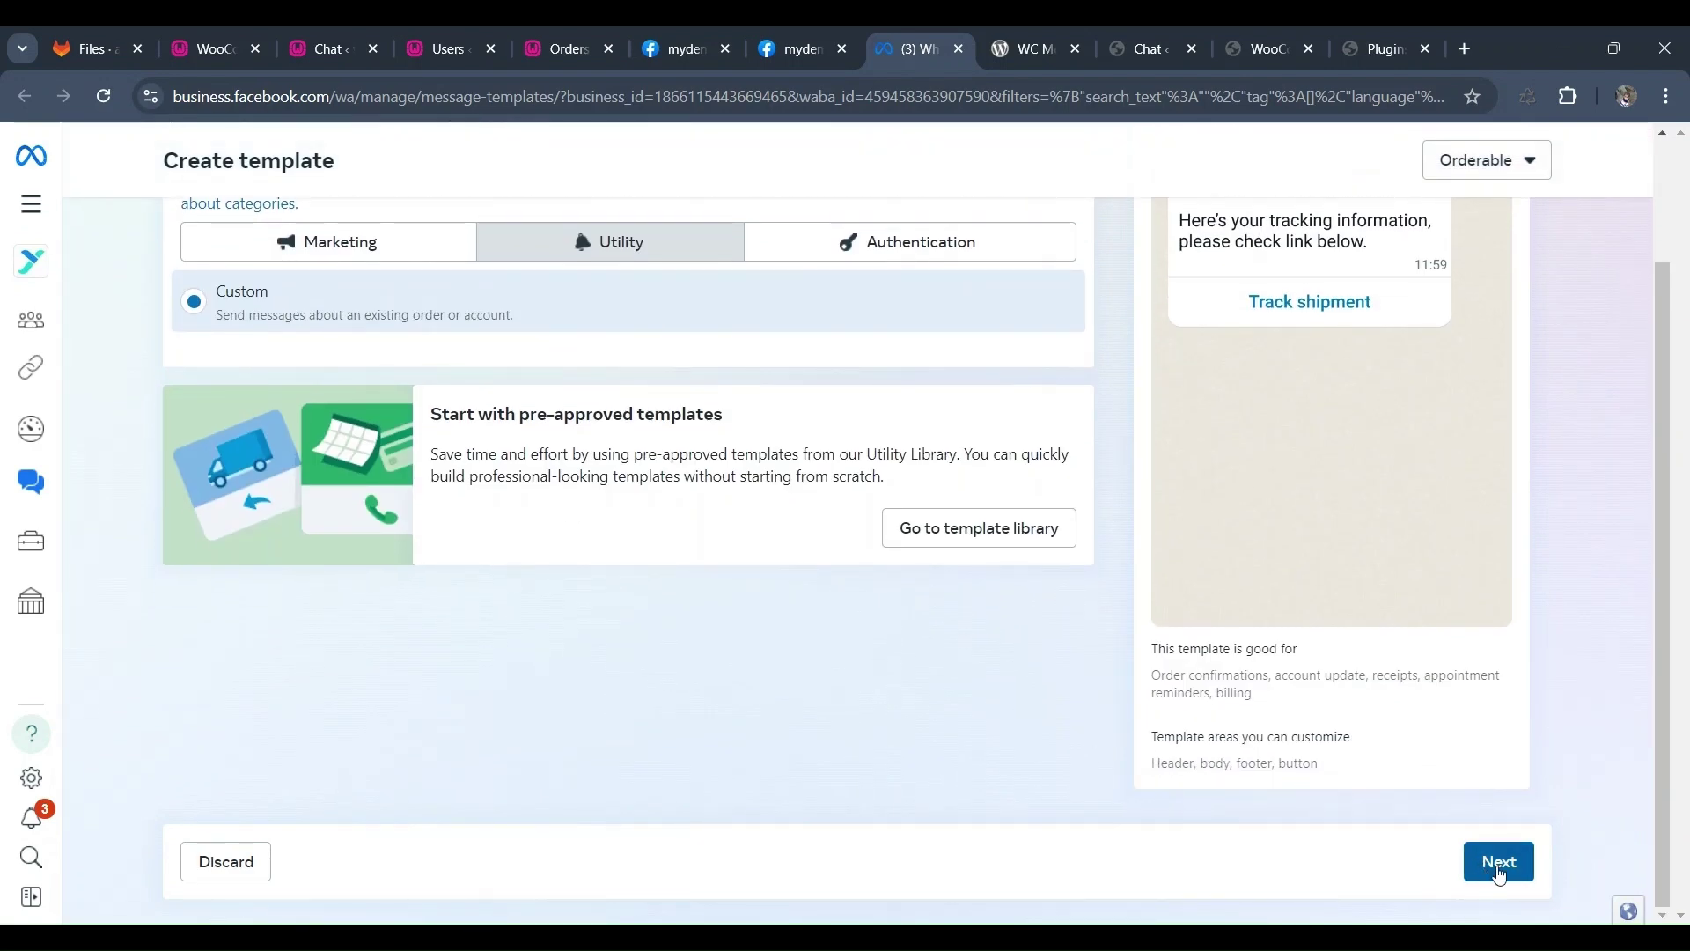
pyautogui.click(1495, 865)
# - Name the template 'welocome', add a text header, 'This is a demo template' text and footer 'Thank you'
pyautogui.click(270, 457)
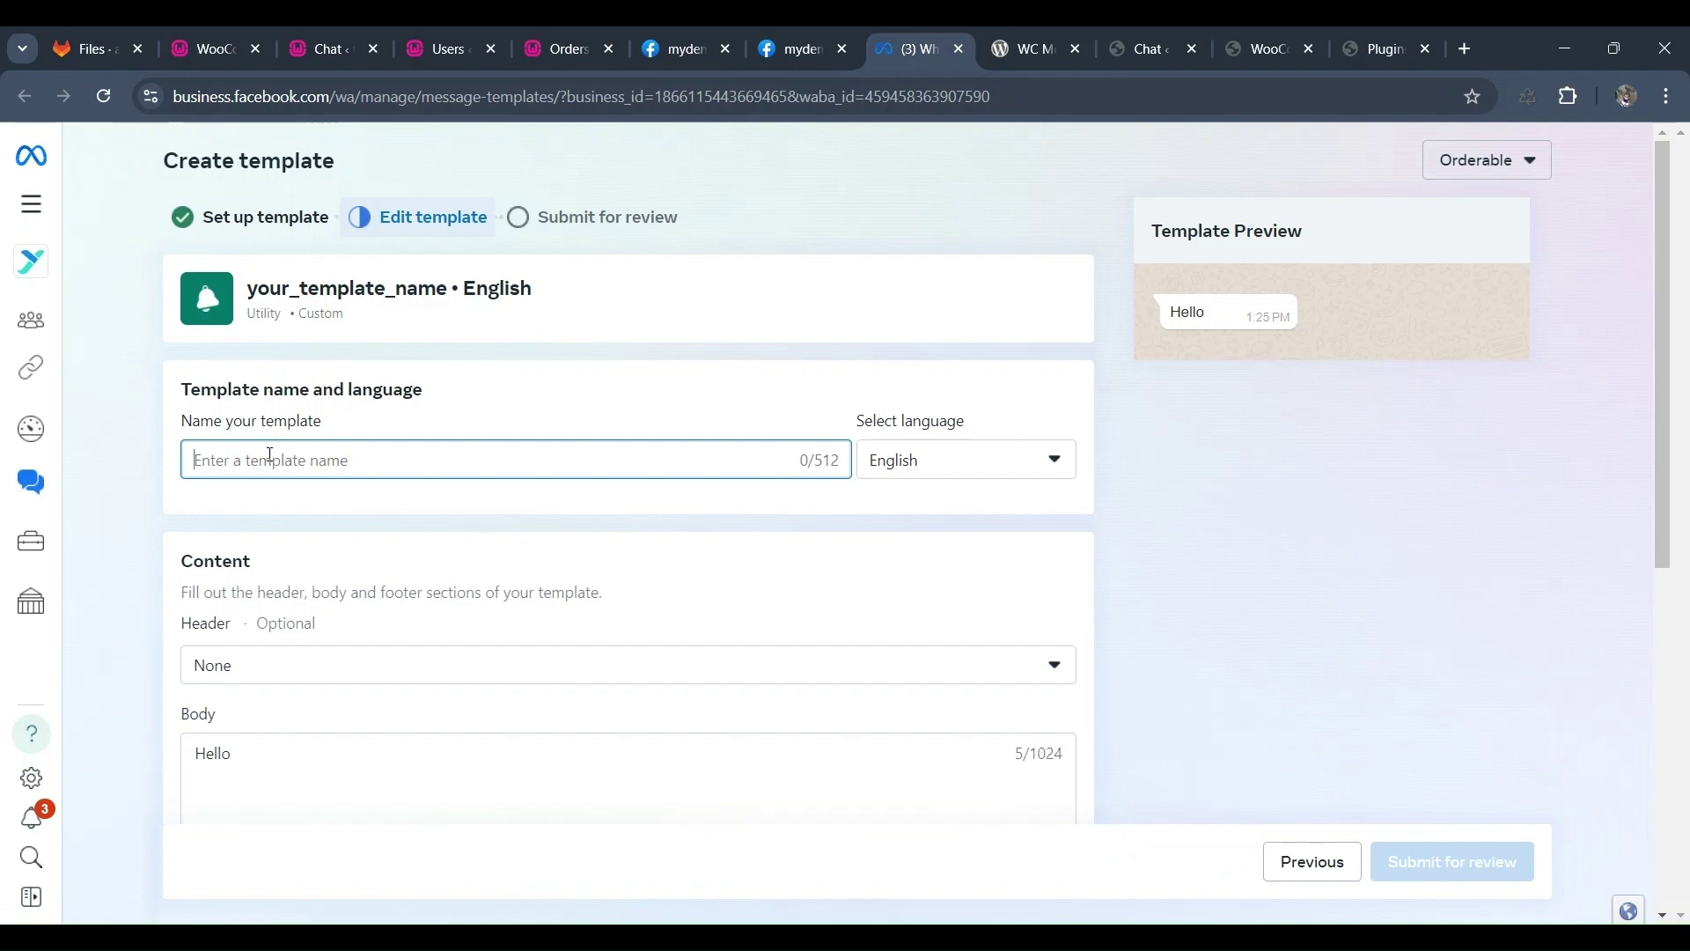
pyautogui.write('welocome')
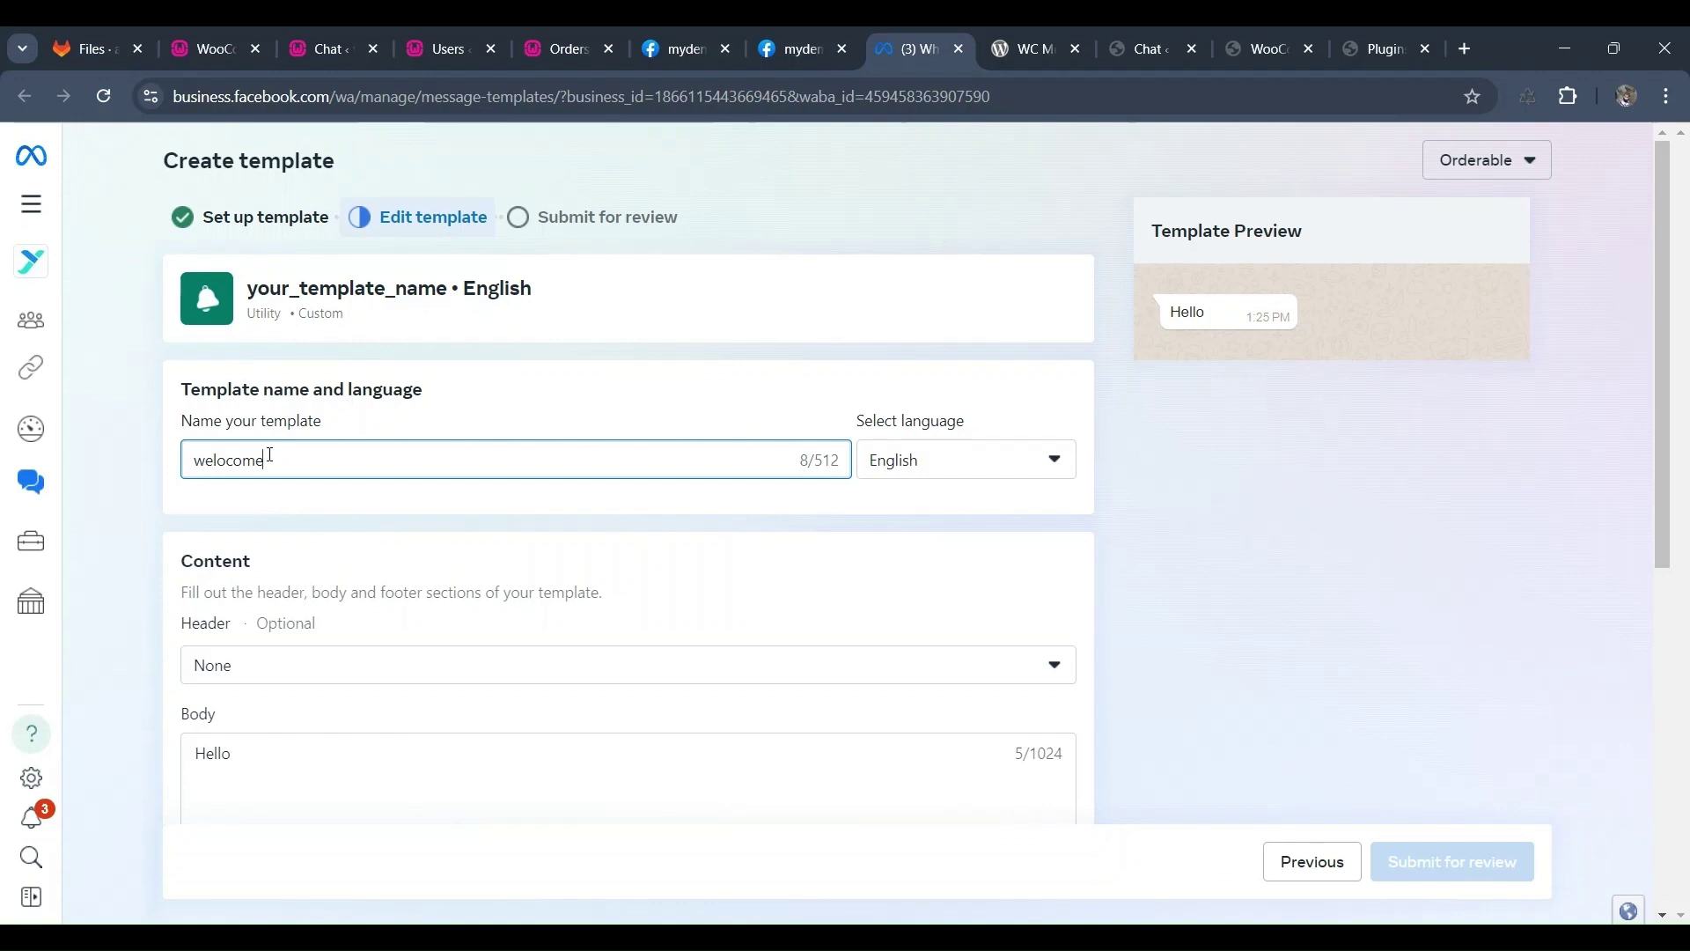
pyautogui.click(326, 671)
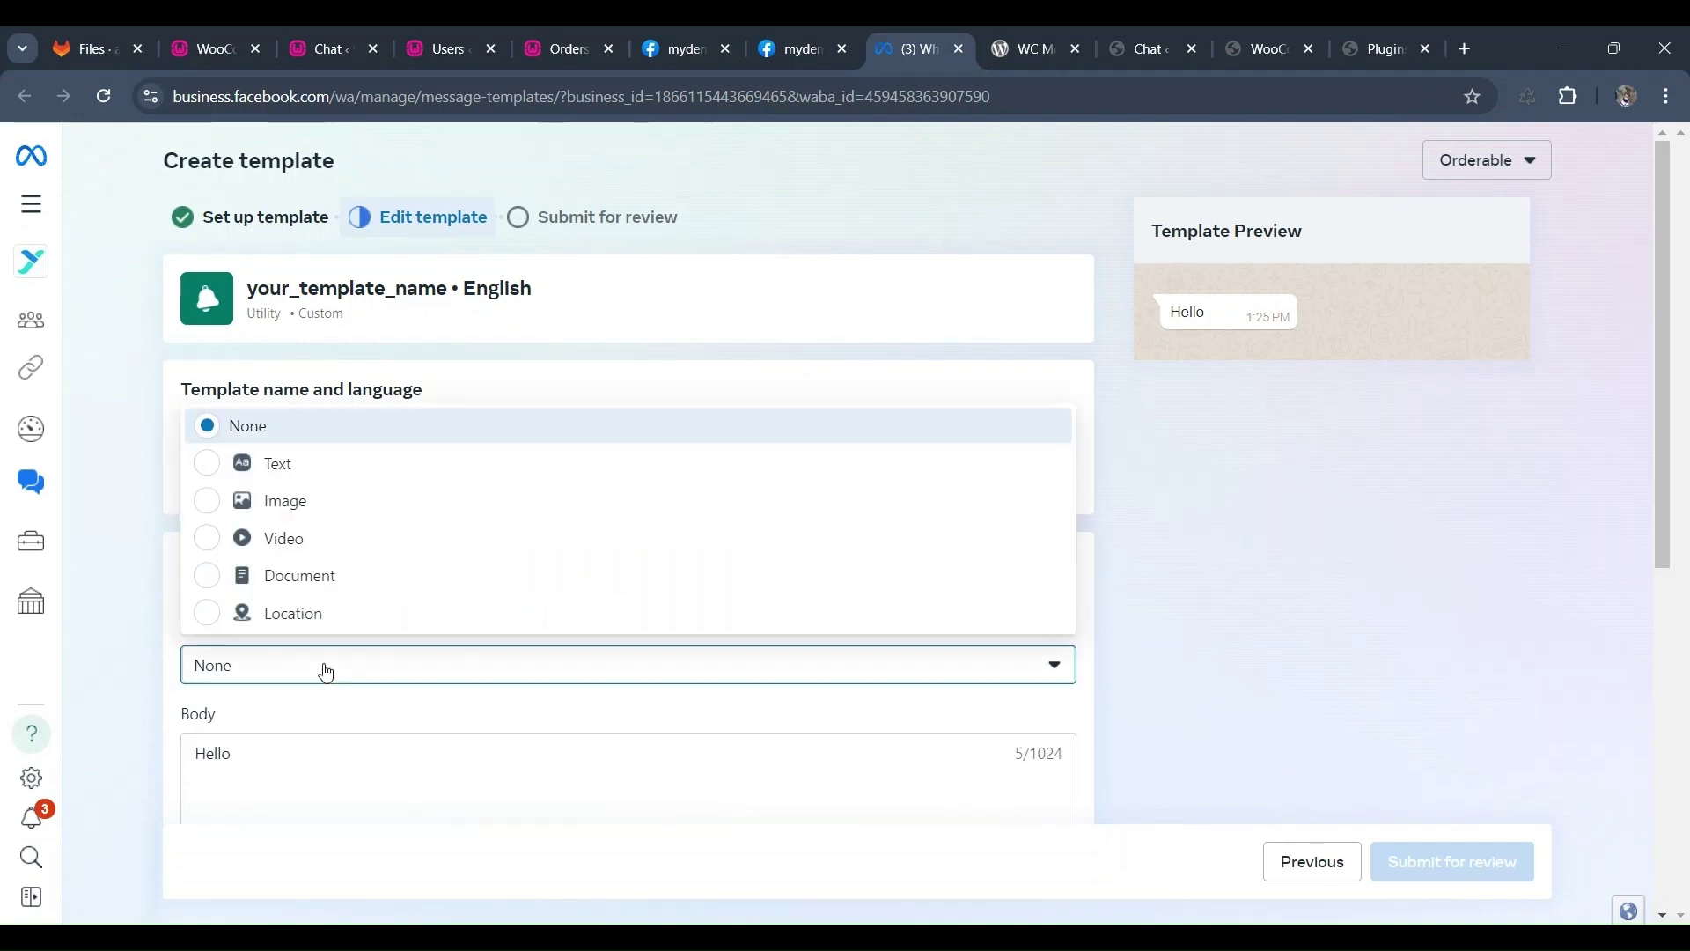
pyautogui.click(310, 466)
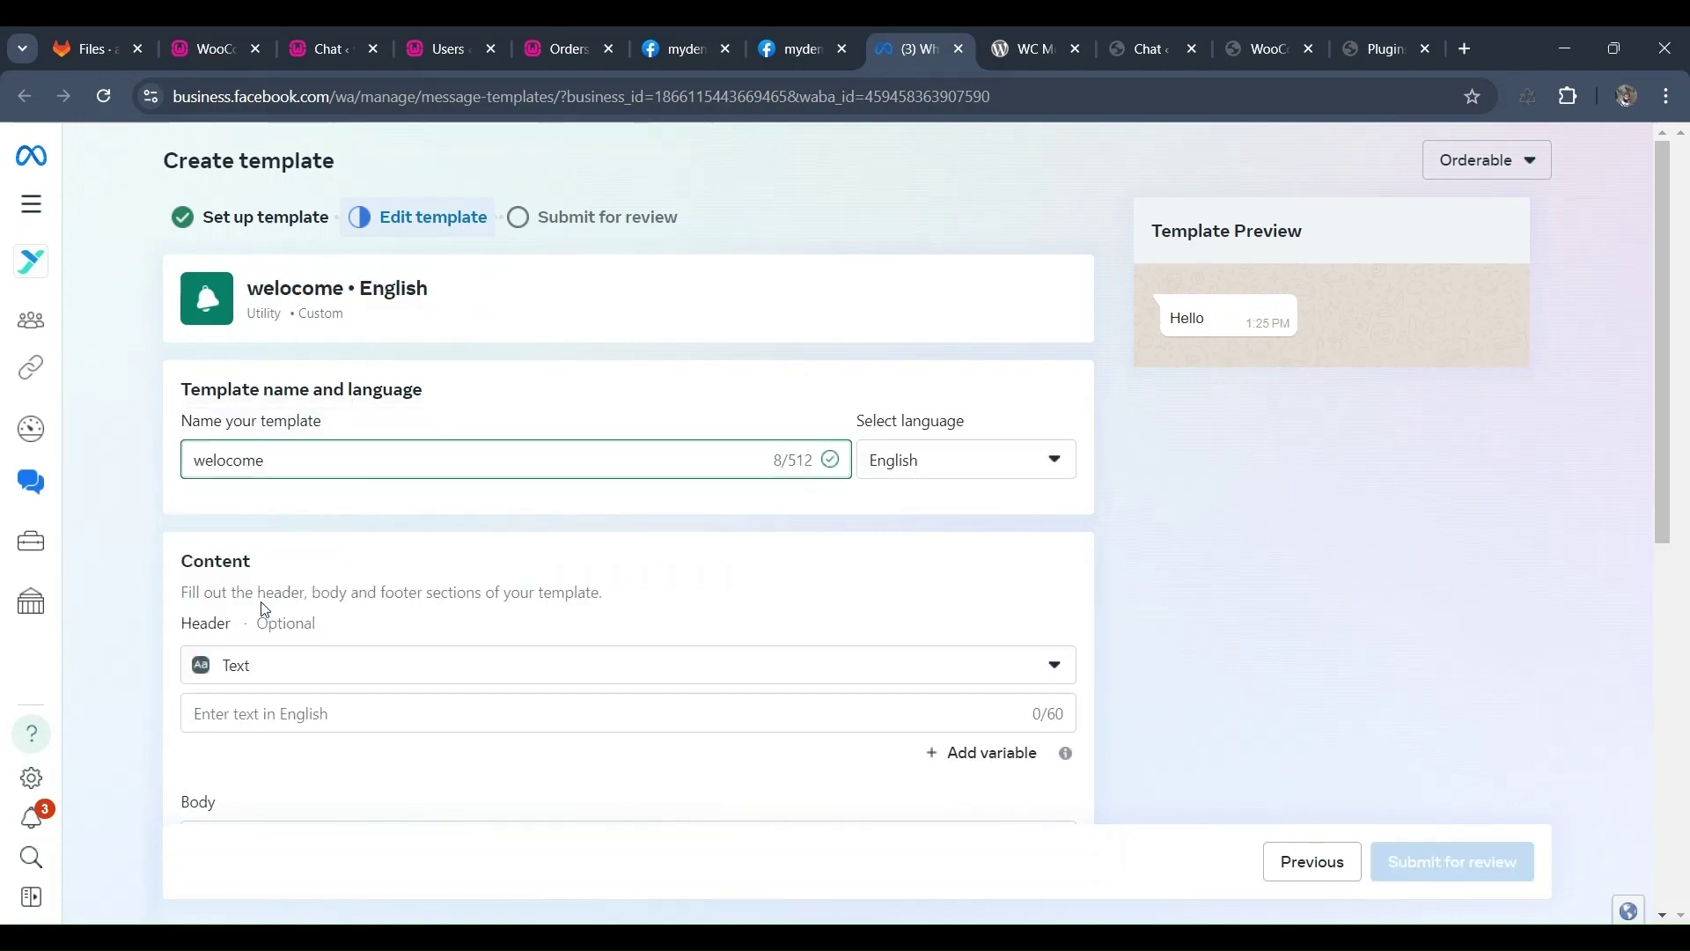
pyautogui.click(259, 711)
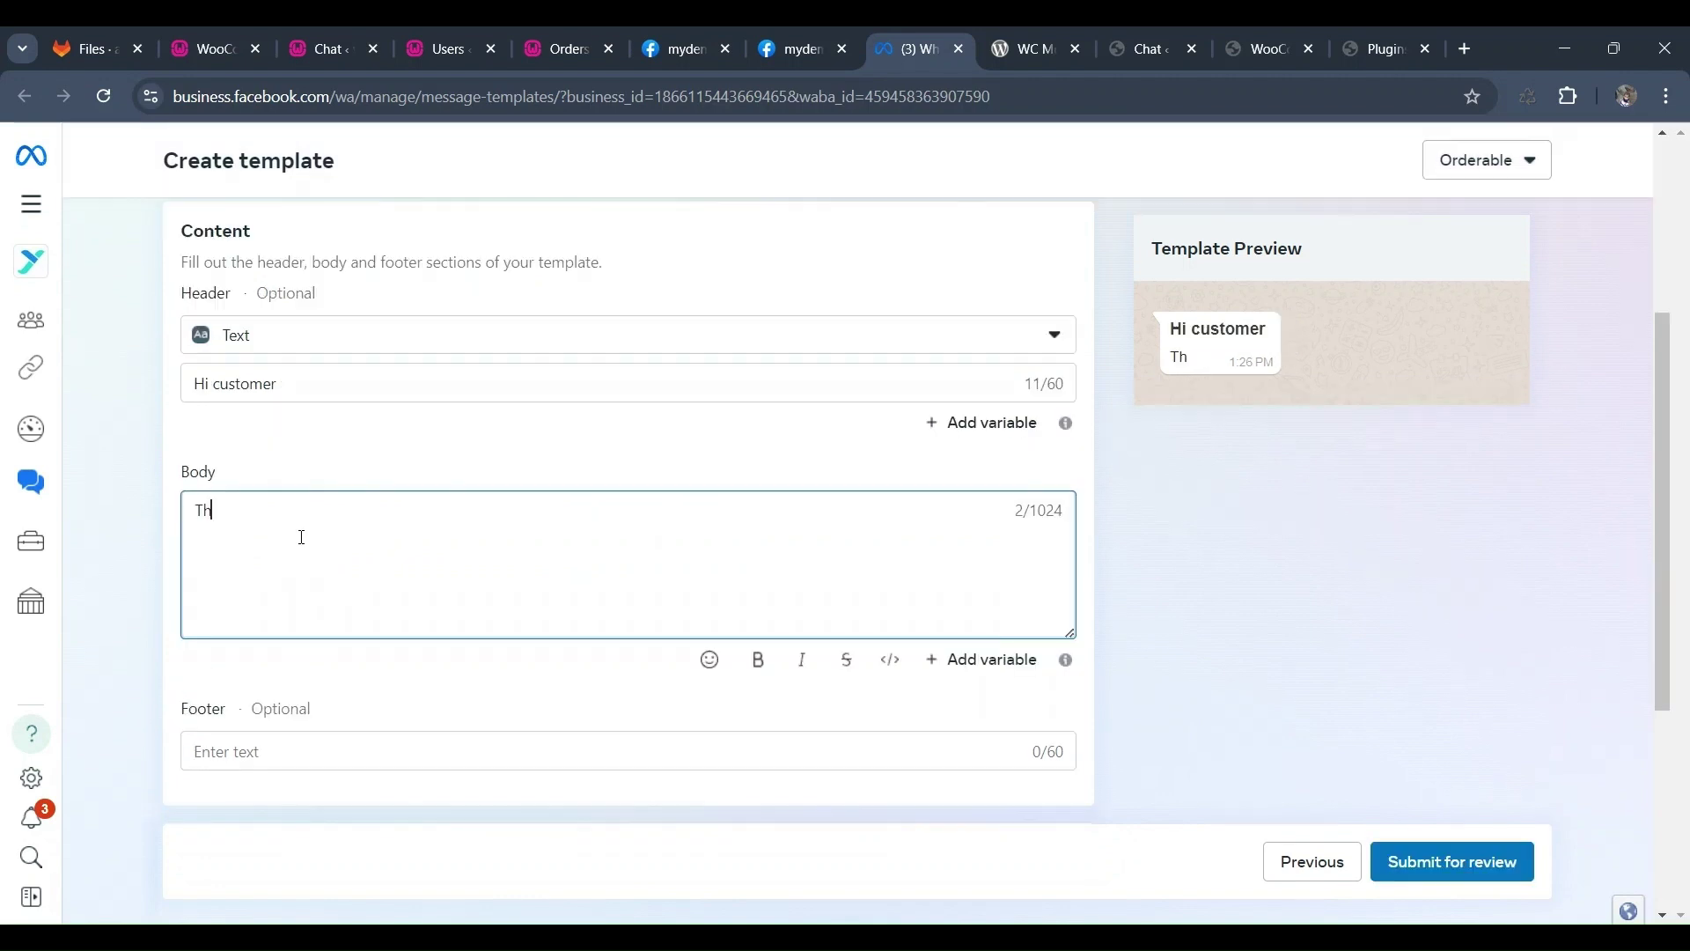
pyautogui.write('is is ')
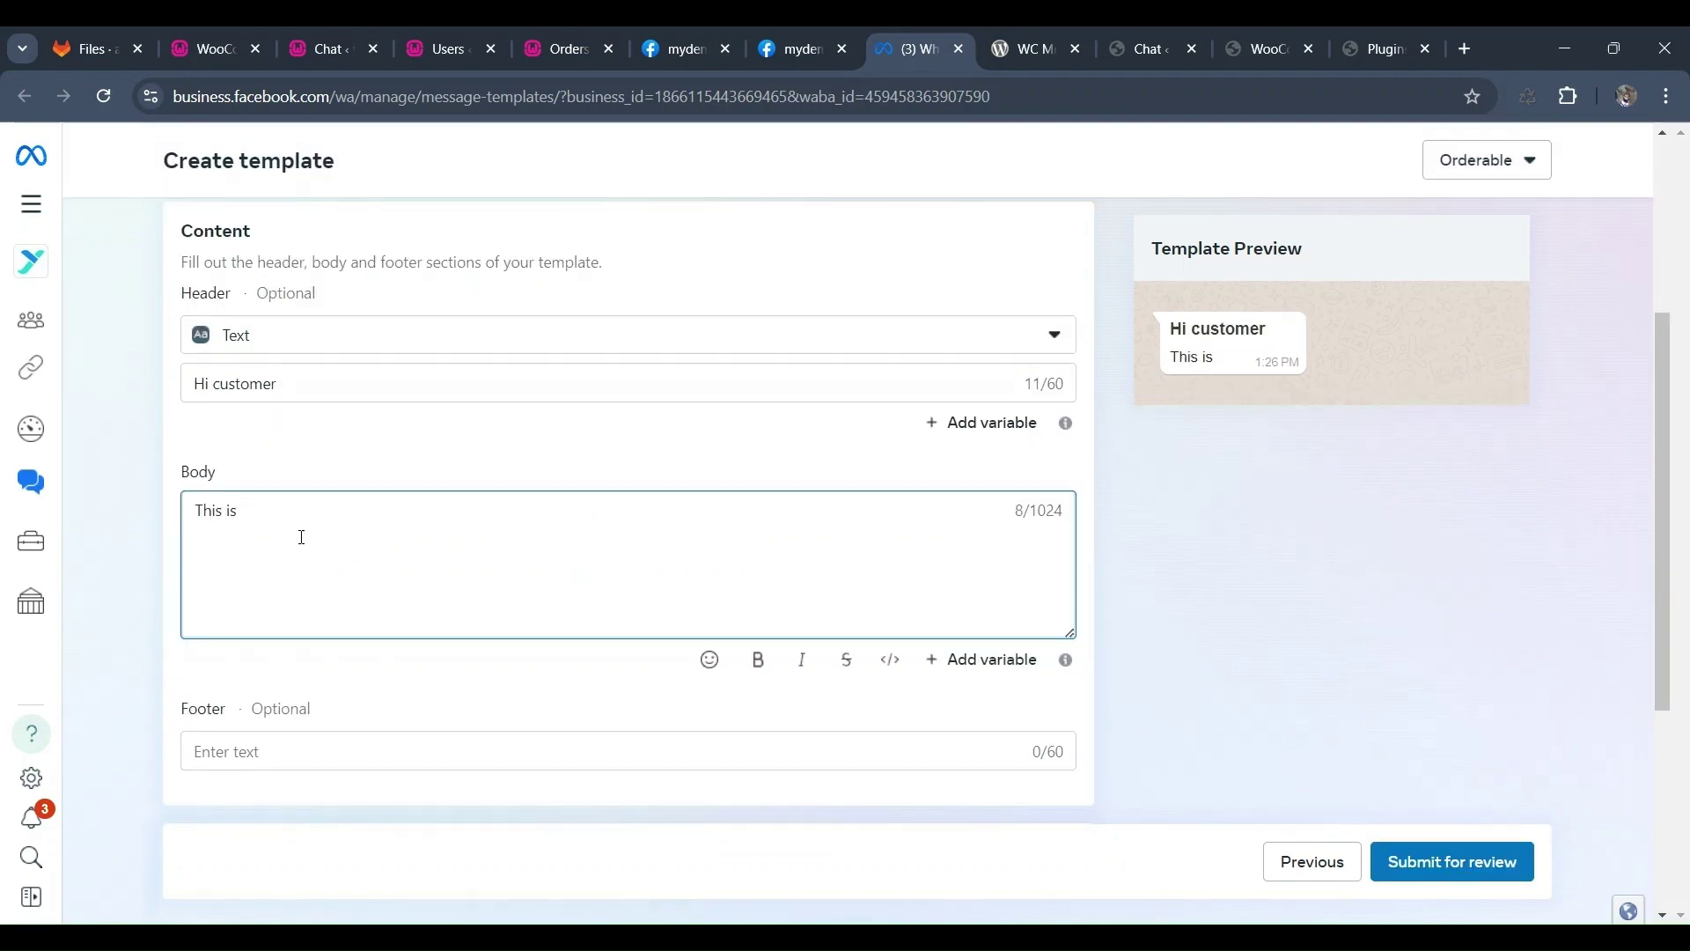
pyautogui.write('a demo ')
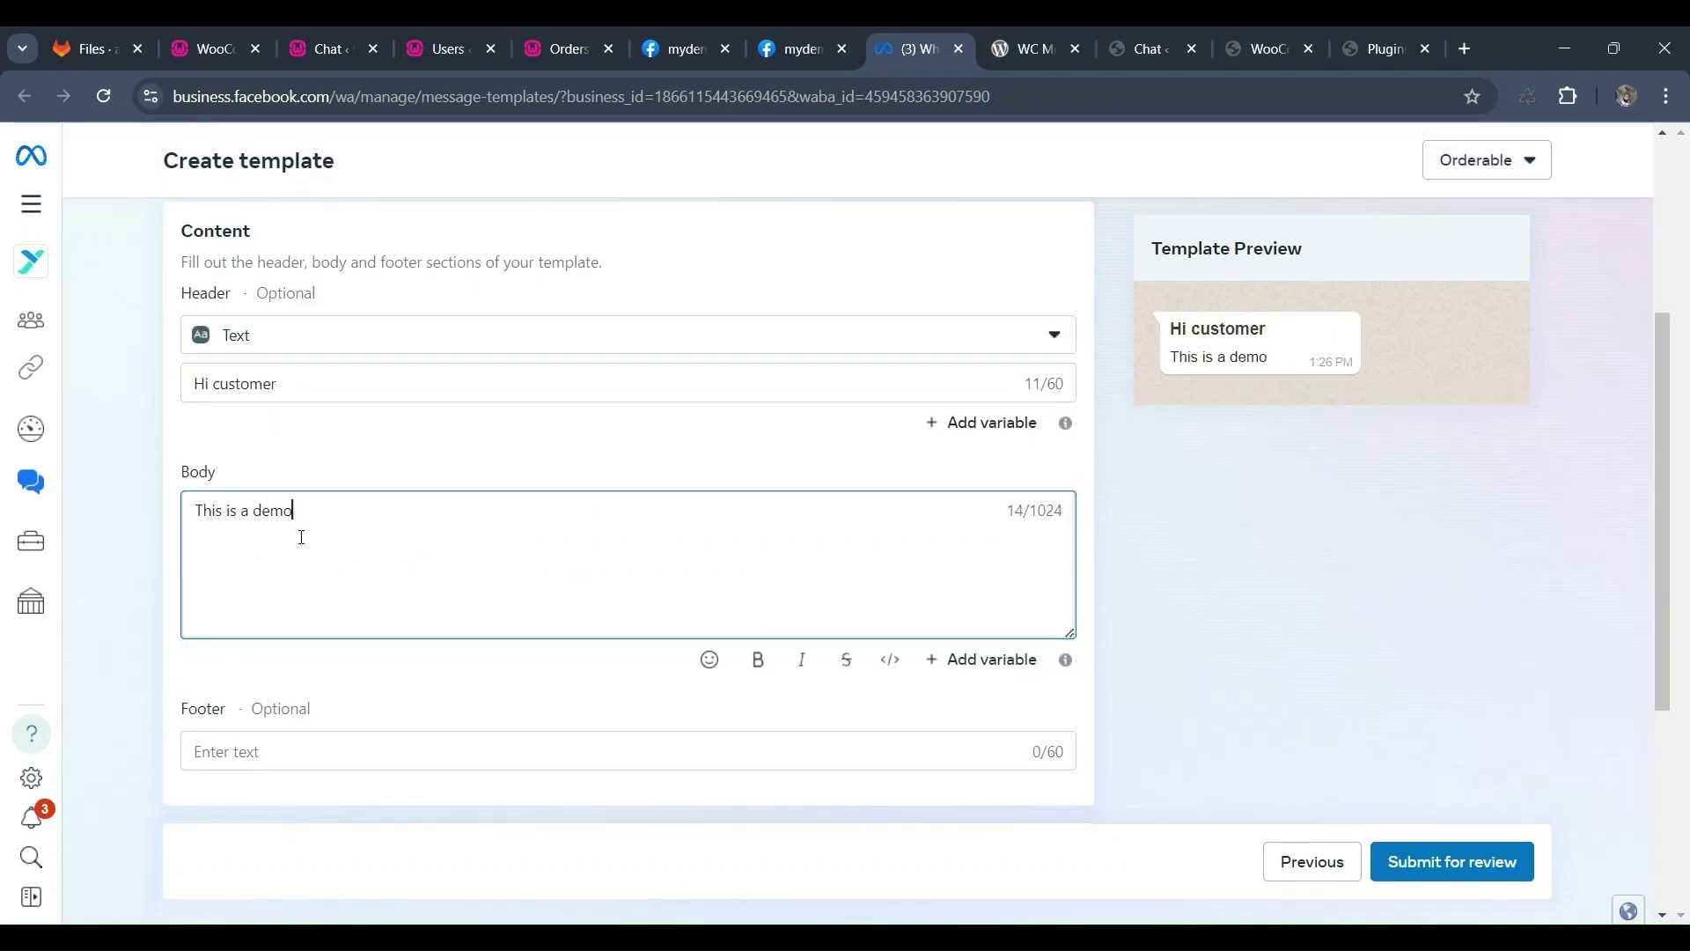
pyautogui.write('template')
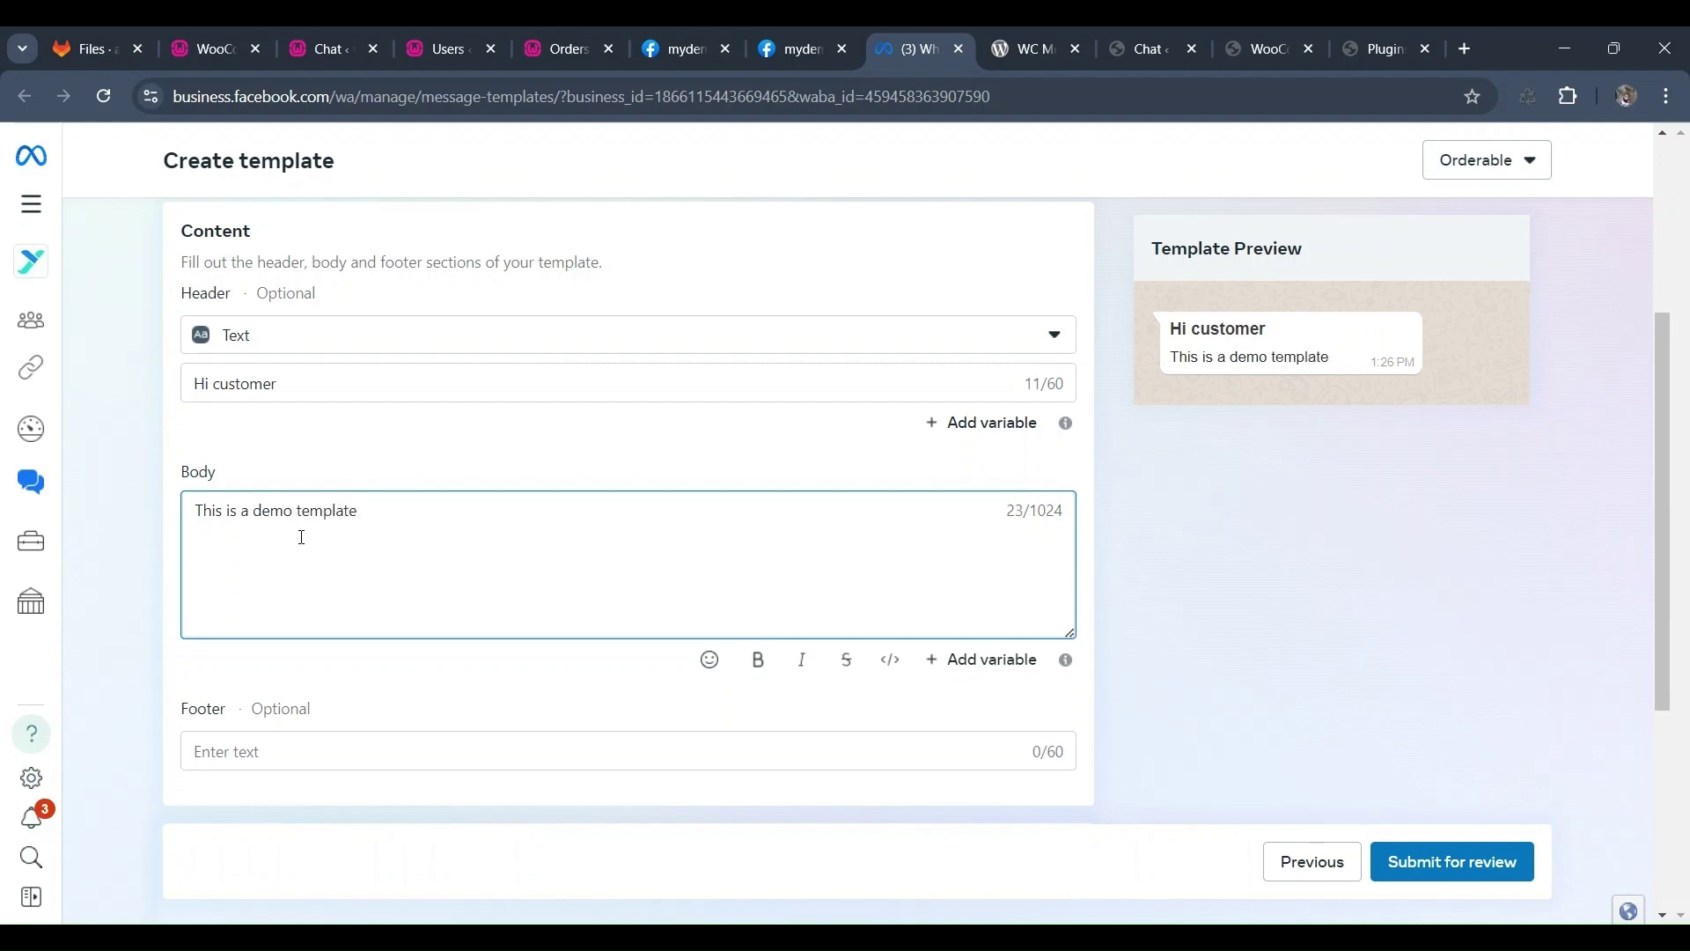
pyautogui.scroll(-1, 326, 651)
pyautogui.click(355, 643)
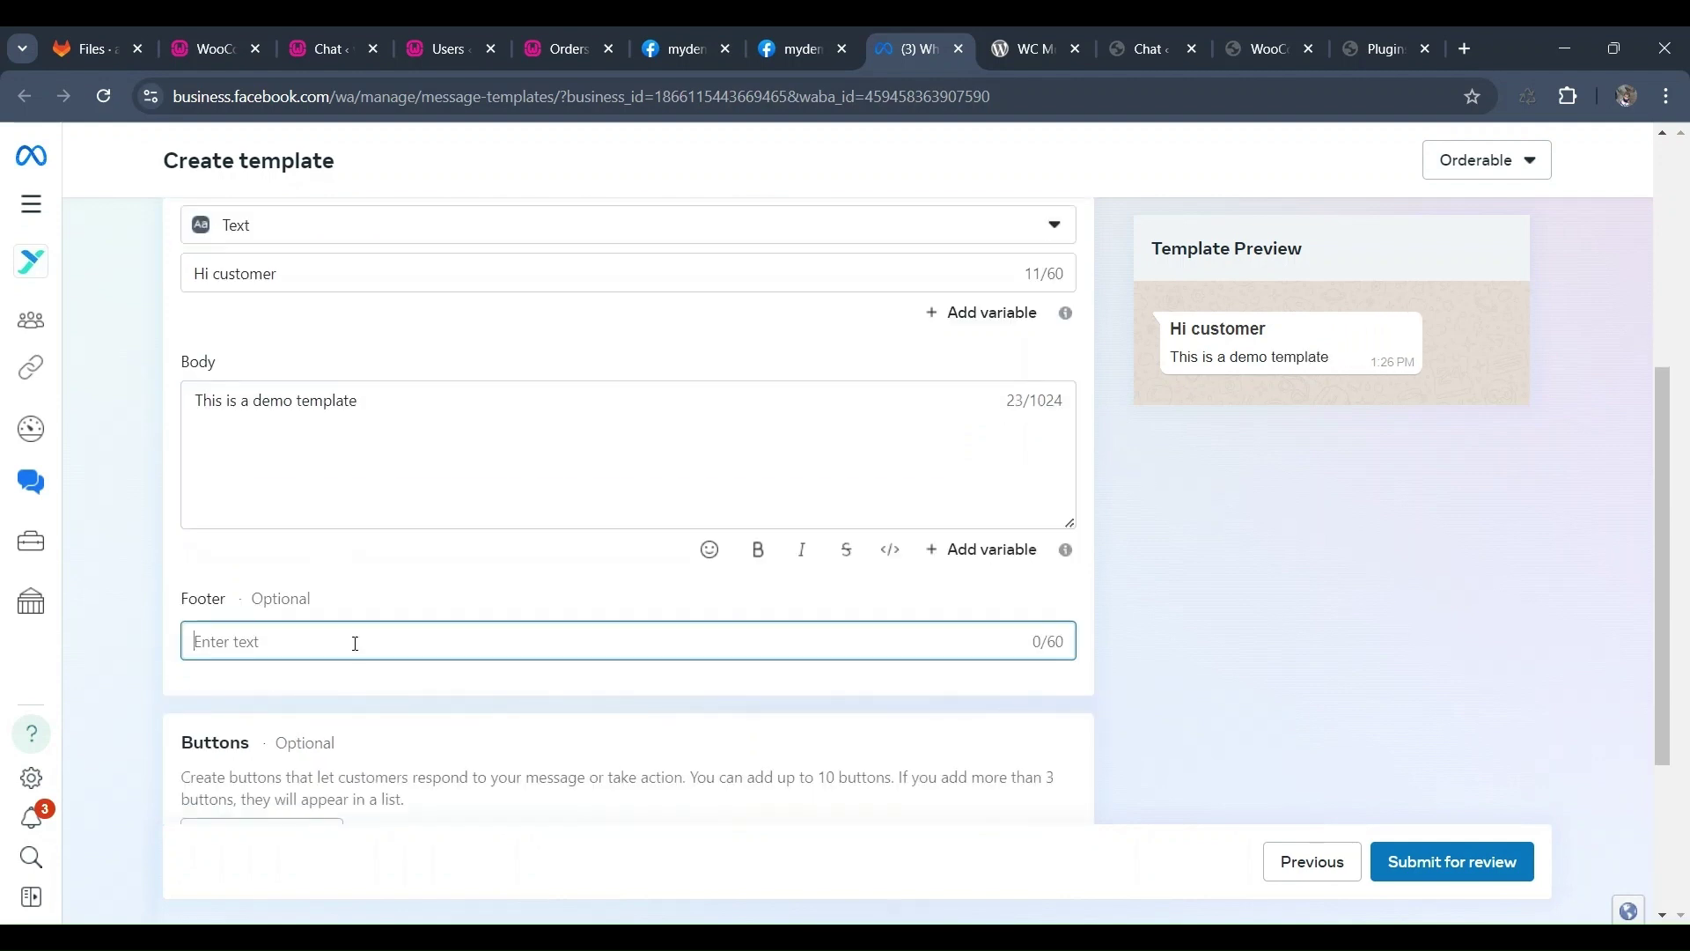
pyautogui.write('Than')
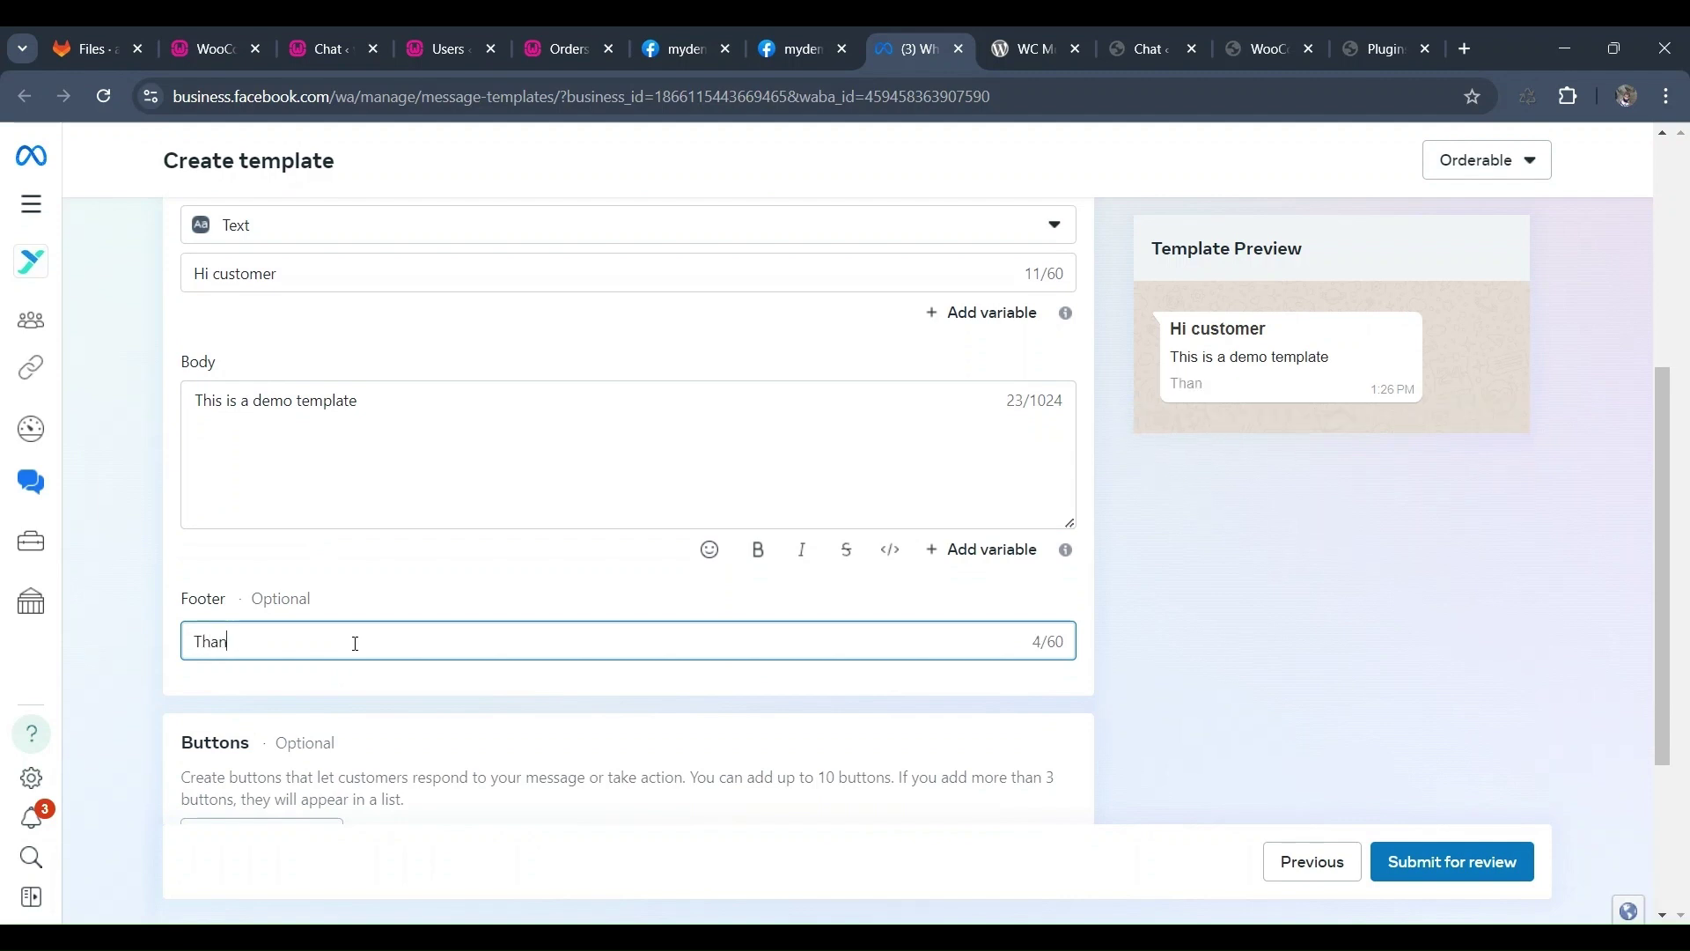
pyautogui.write('k you!')
pyautogui.scroll(-3, 725, 615)
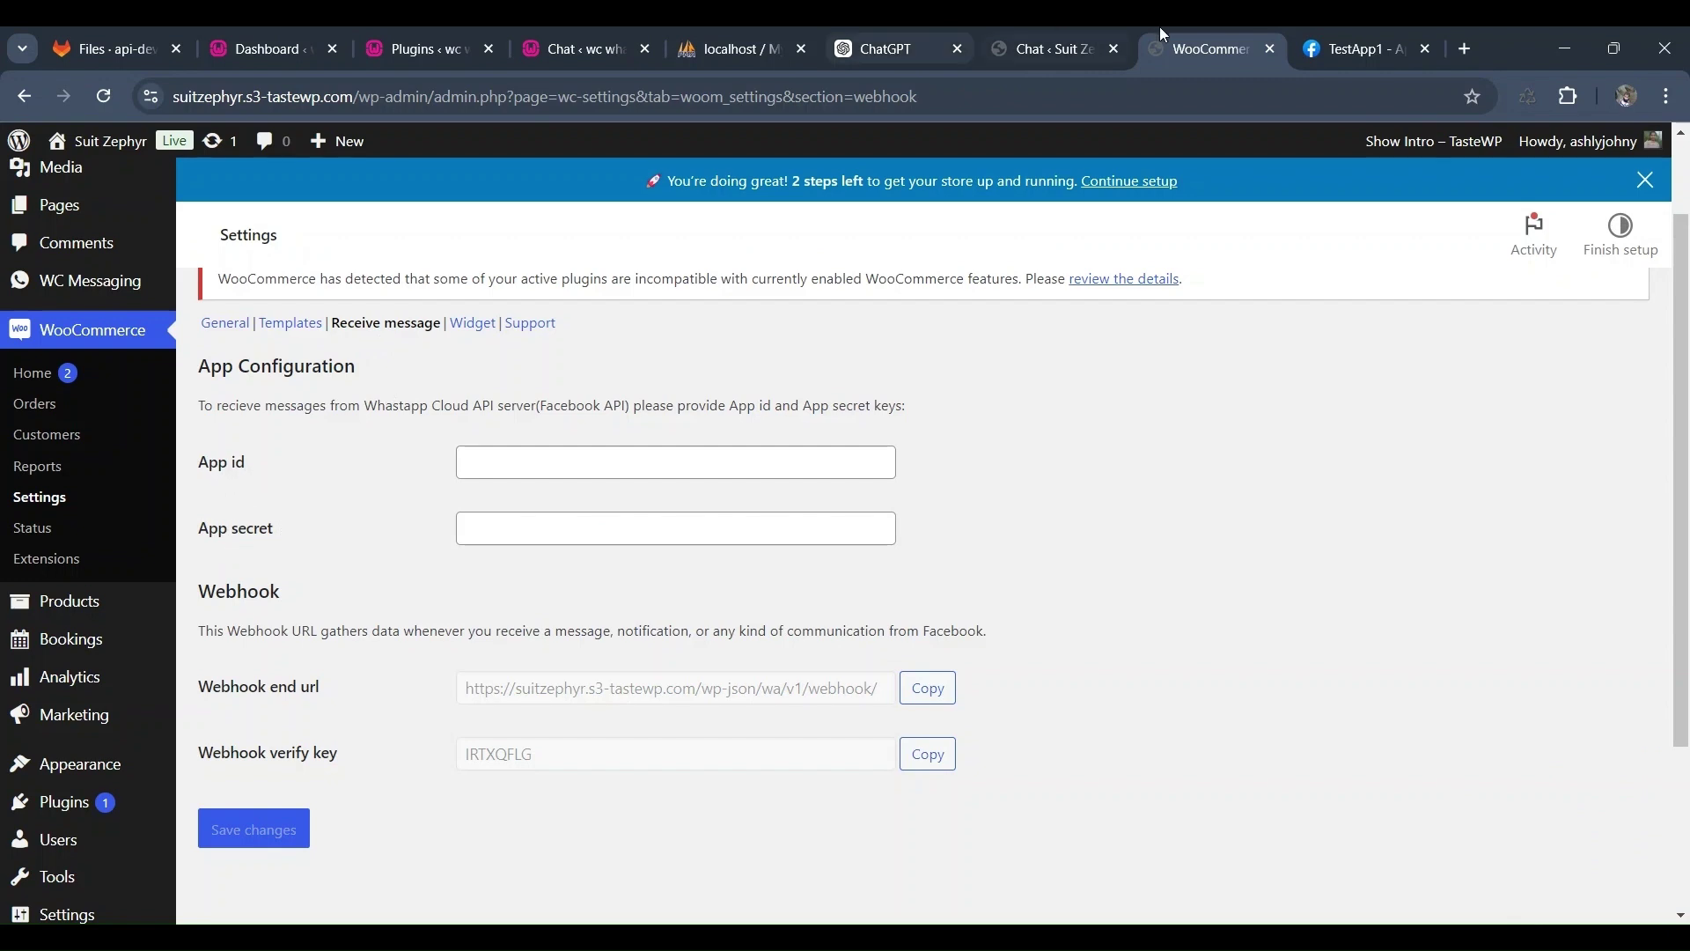
# - Switch the app dashboard to mydemoapp and open its App settings > Basic page
pyautogui.click(1379, 35)
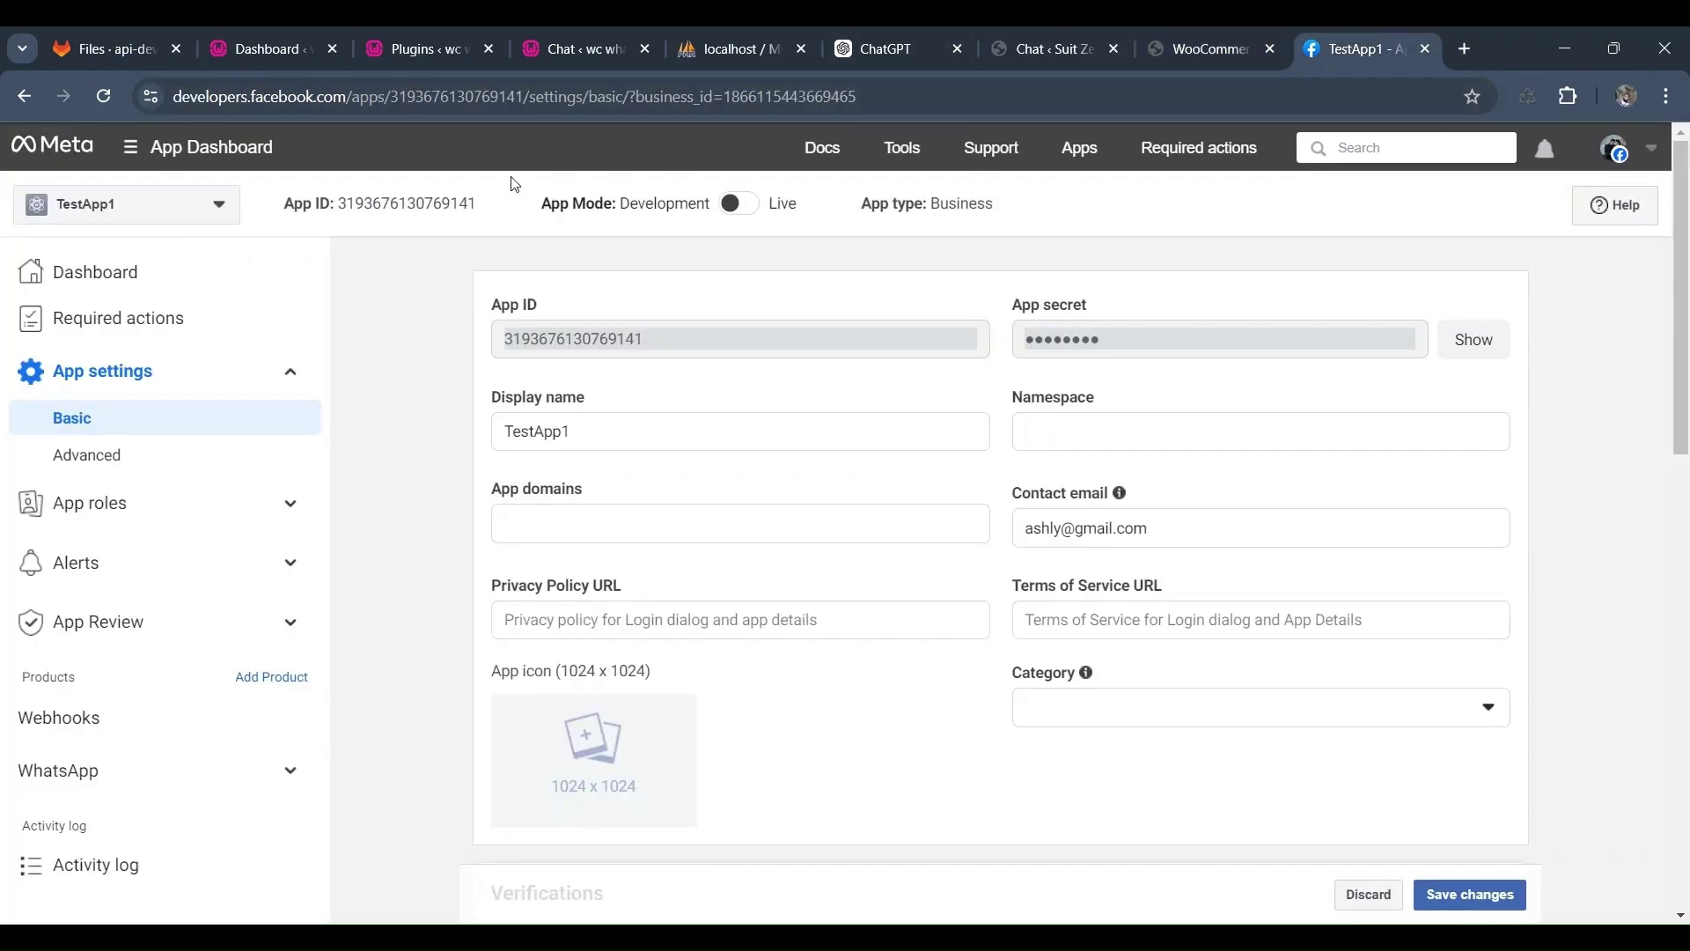
pyautogui.click(189, 215)
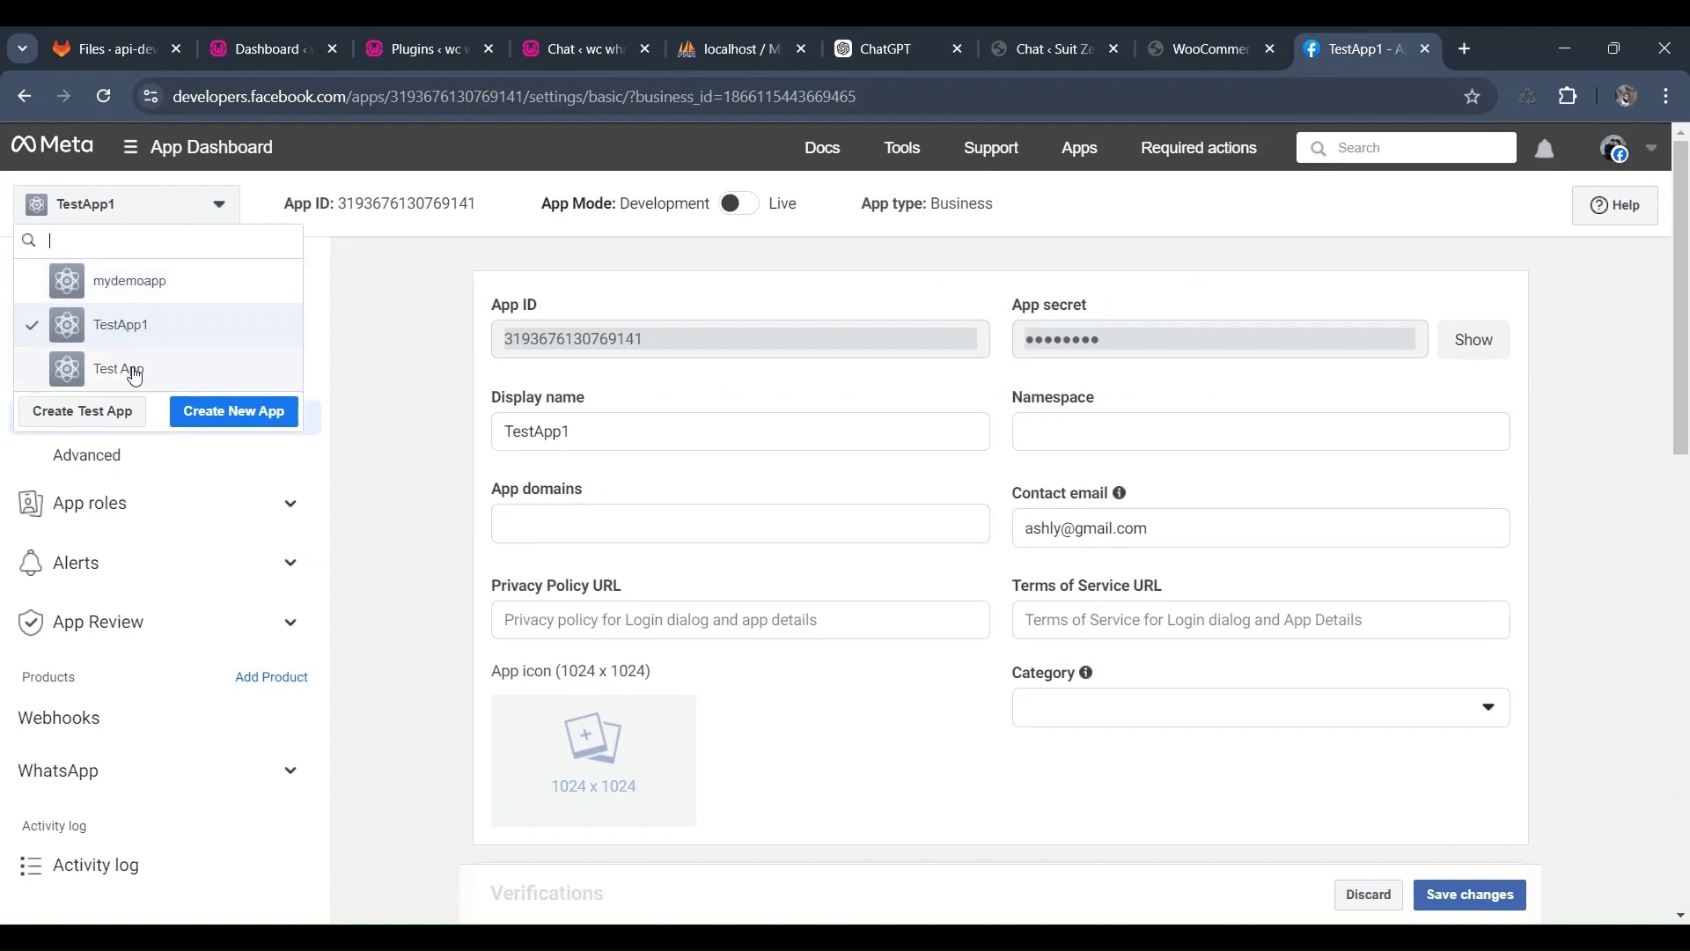
pyautogui.click(157, 290)
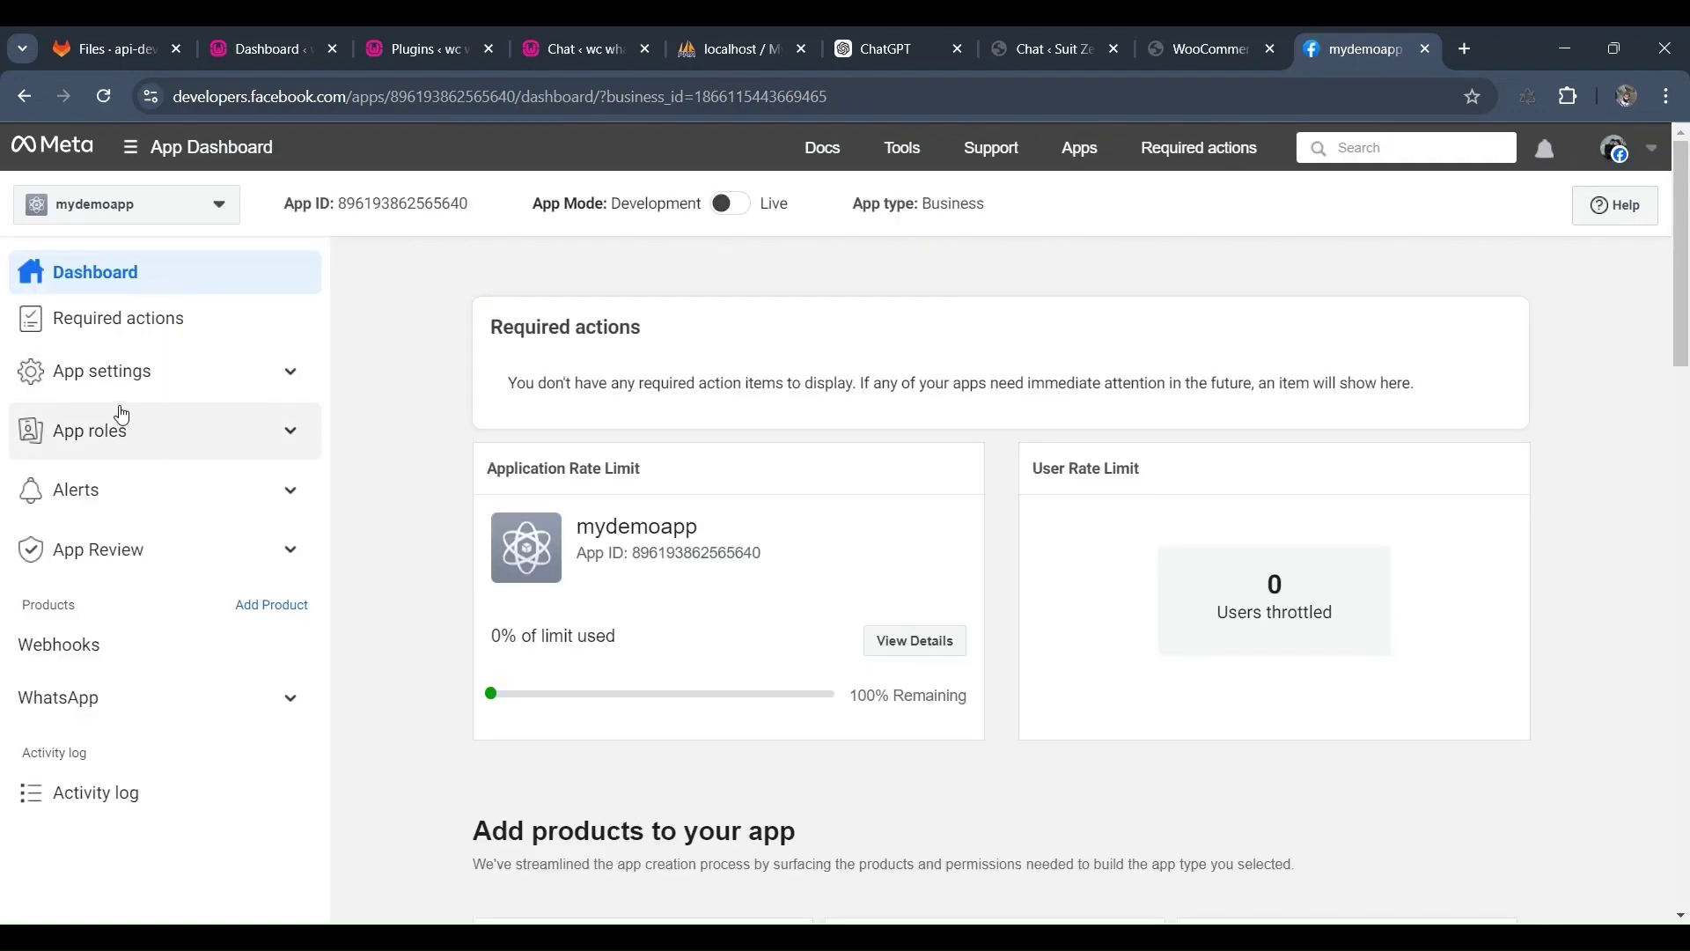
pyautogui.click(139, 384)
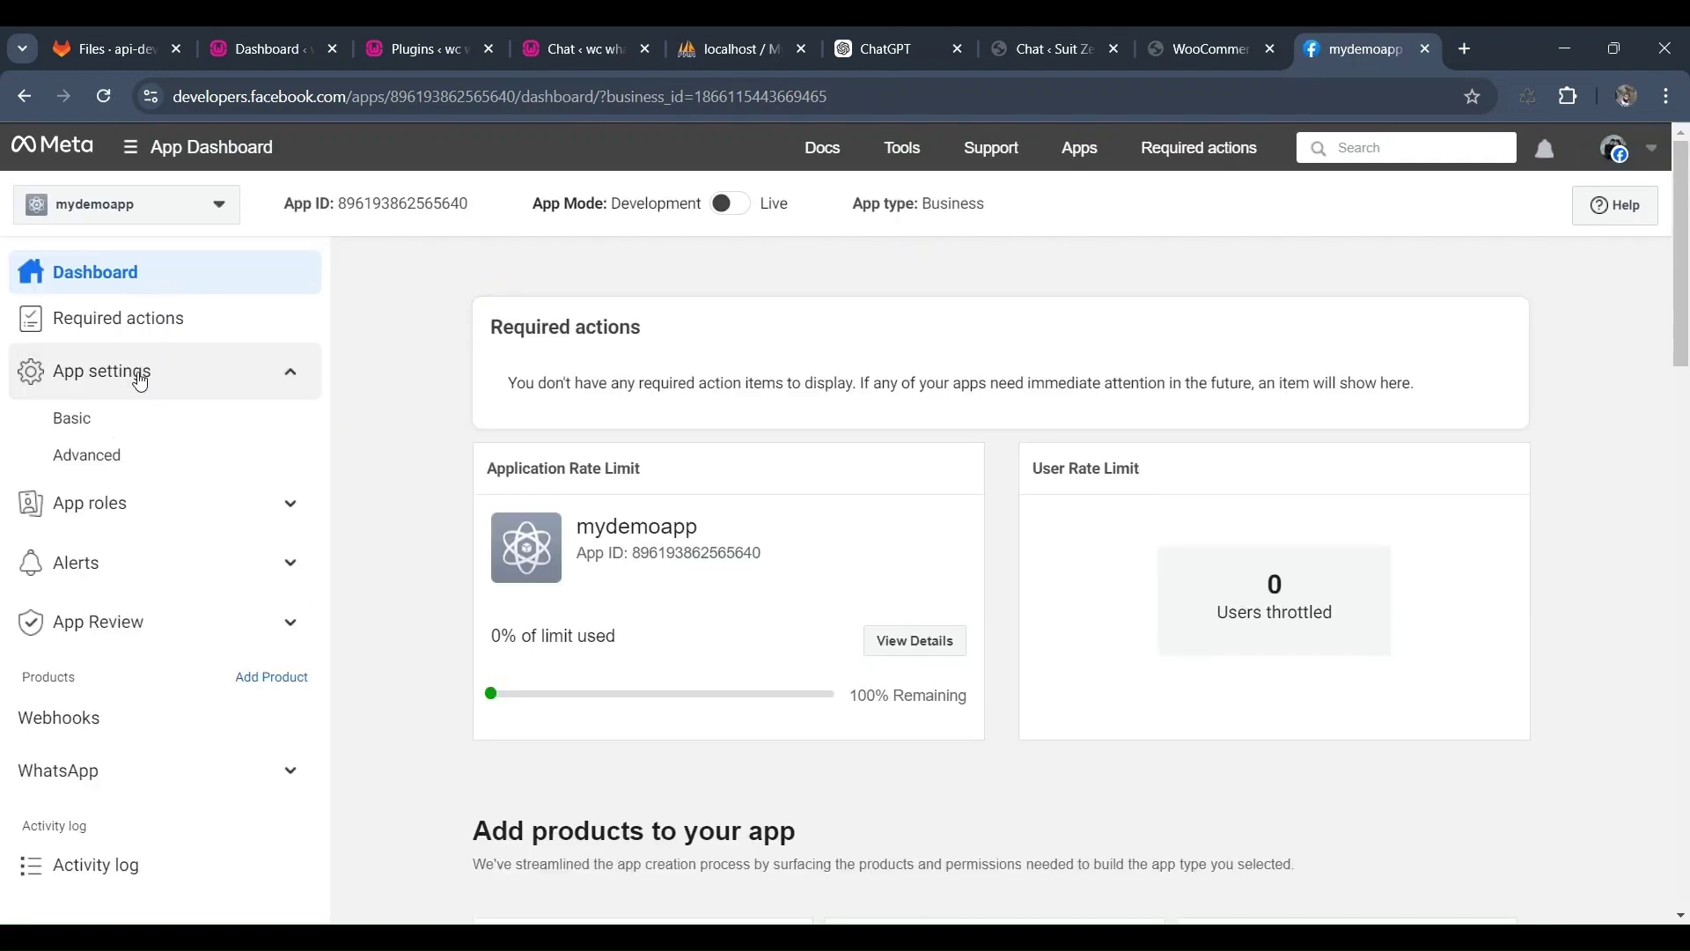
pyautogui.click(94, 424)
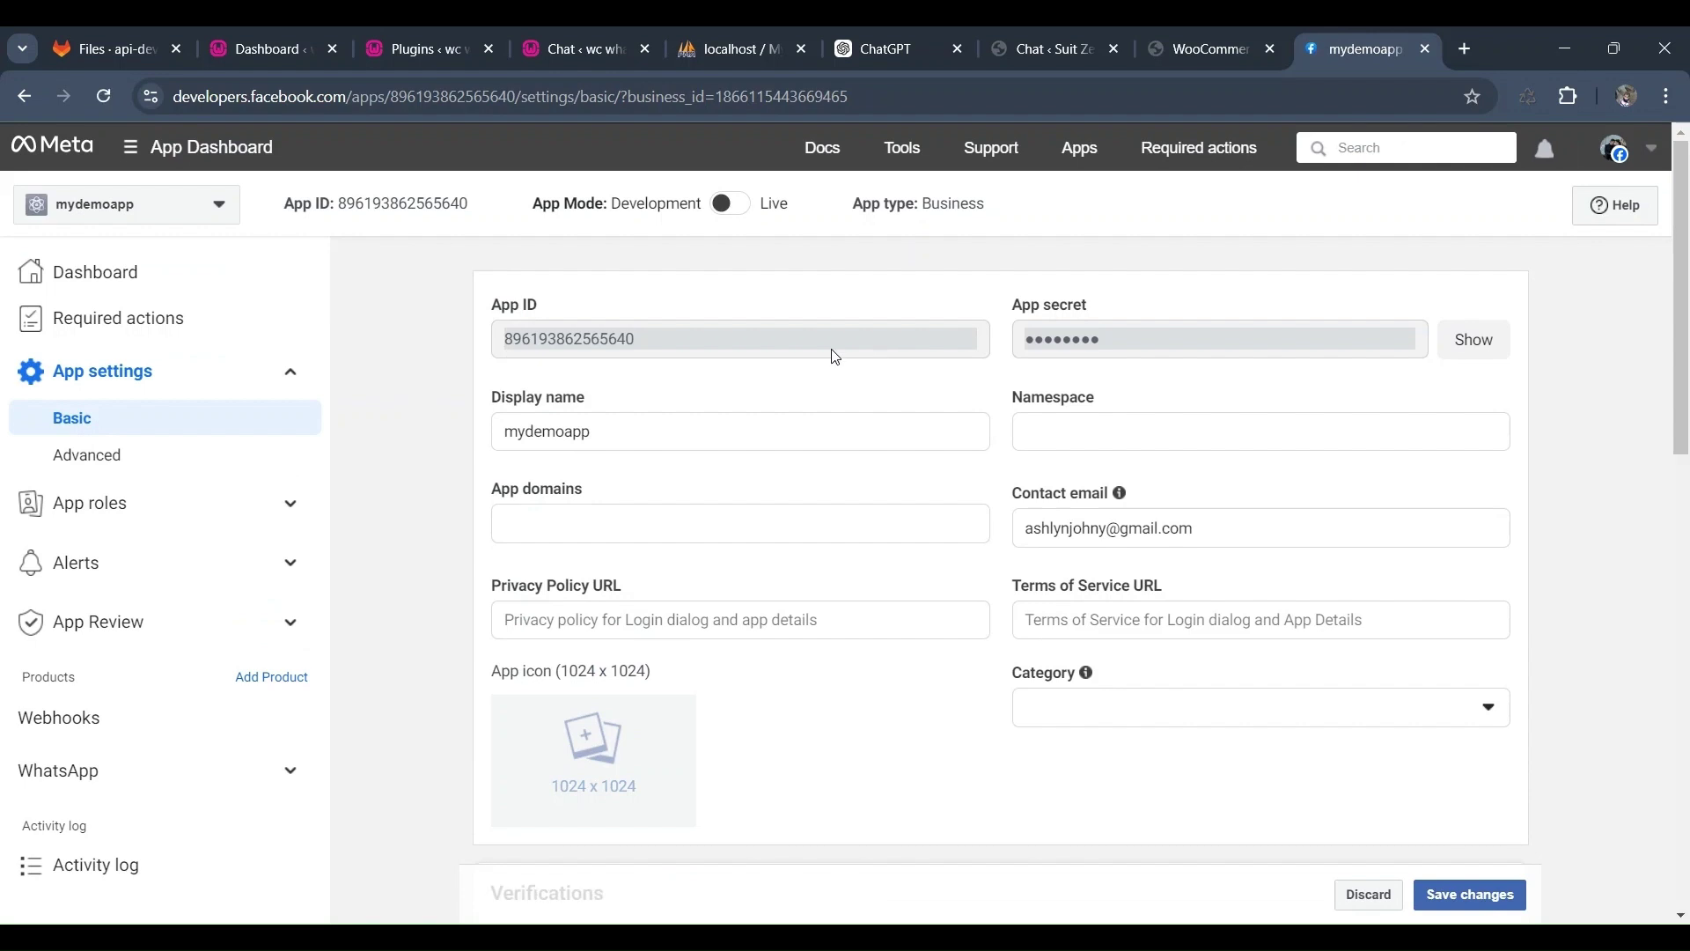
# - Copy mydemoapp's App ID into the App id field
pyautogui.doubleClick(706, 339)
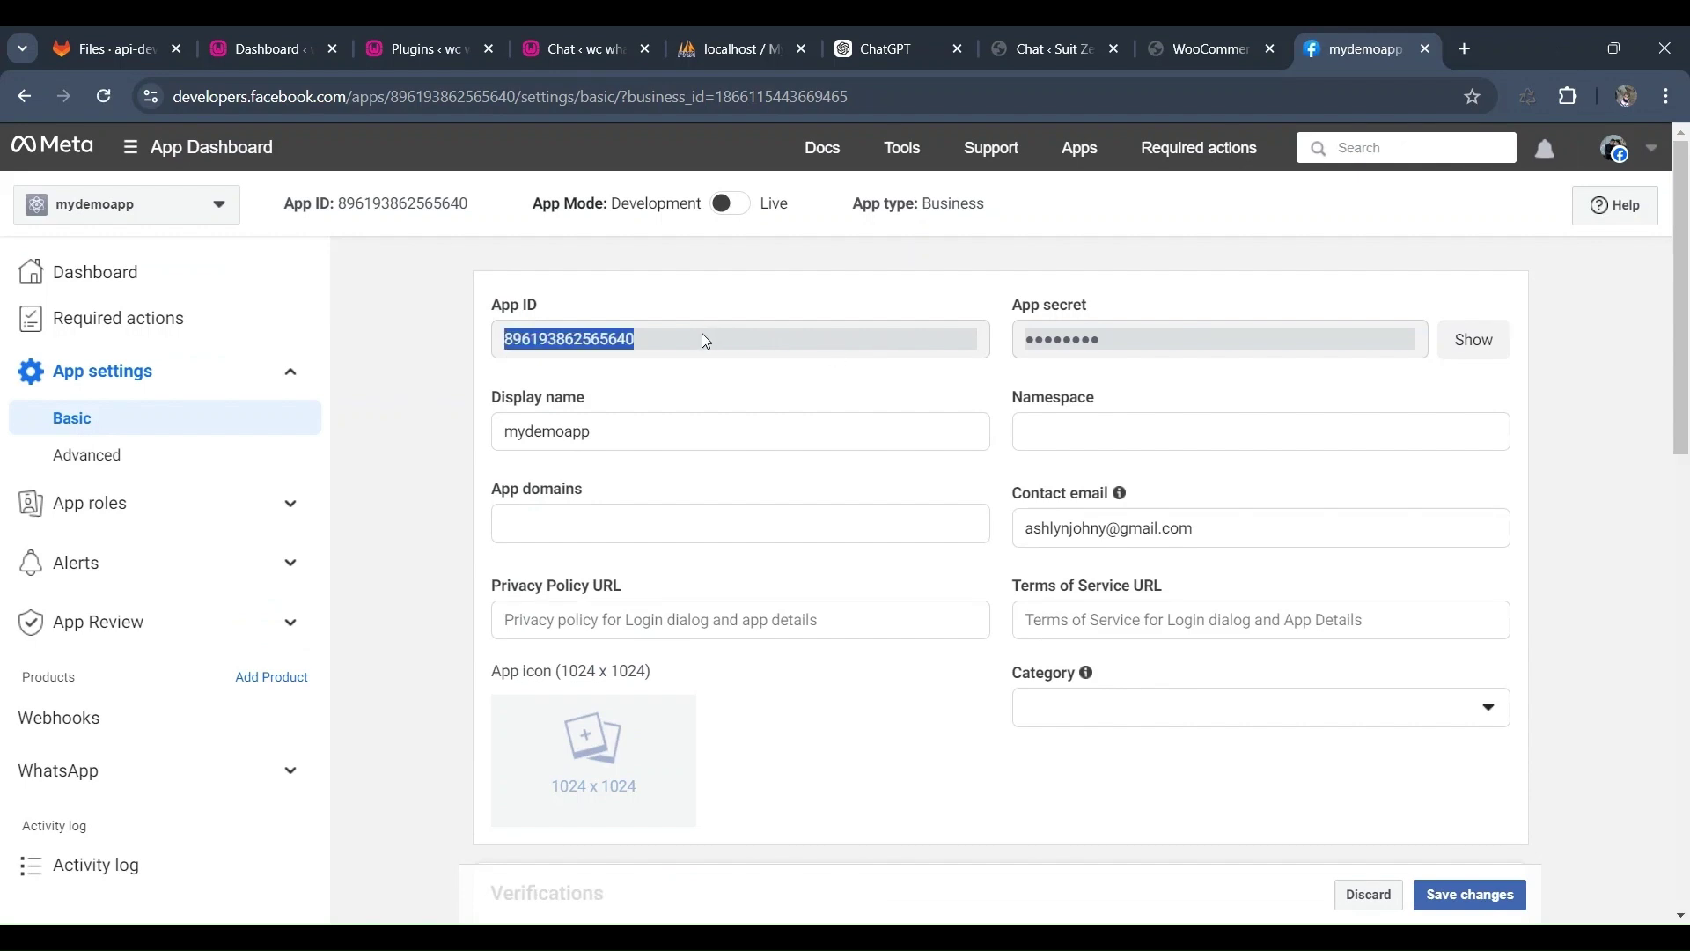
pyautogui.hotkey('ctrl', 'c')
pyautogui.click(1177, 51)
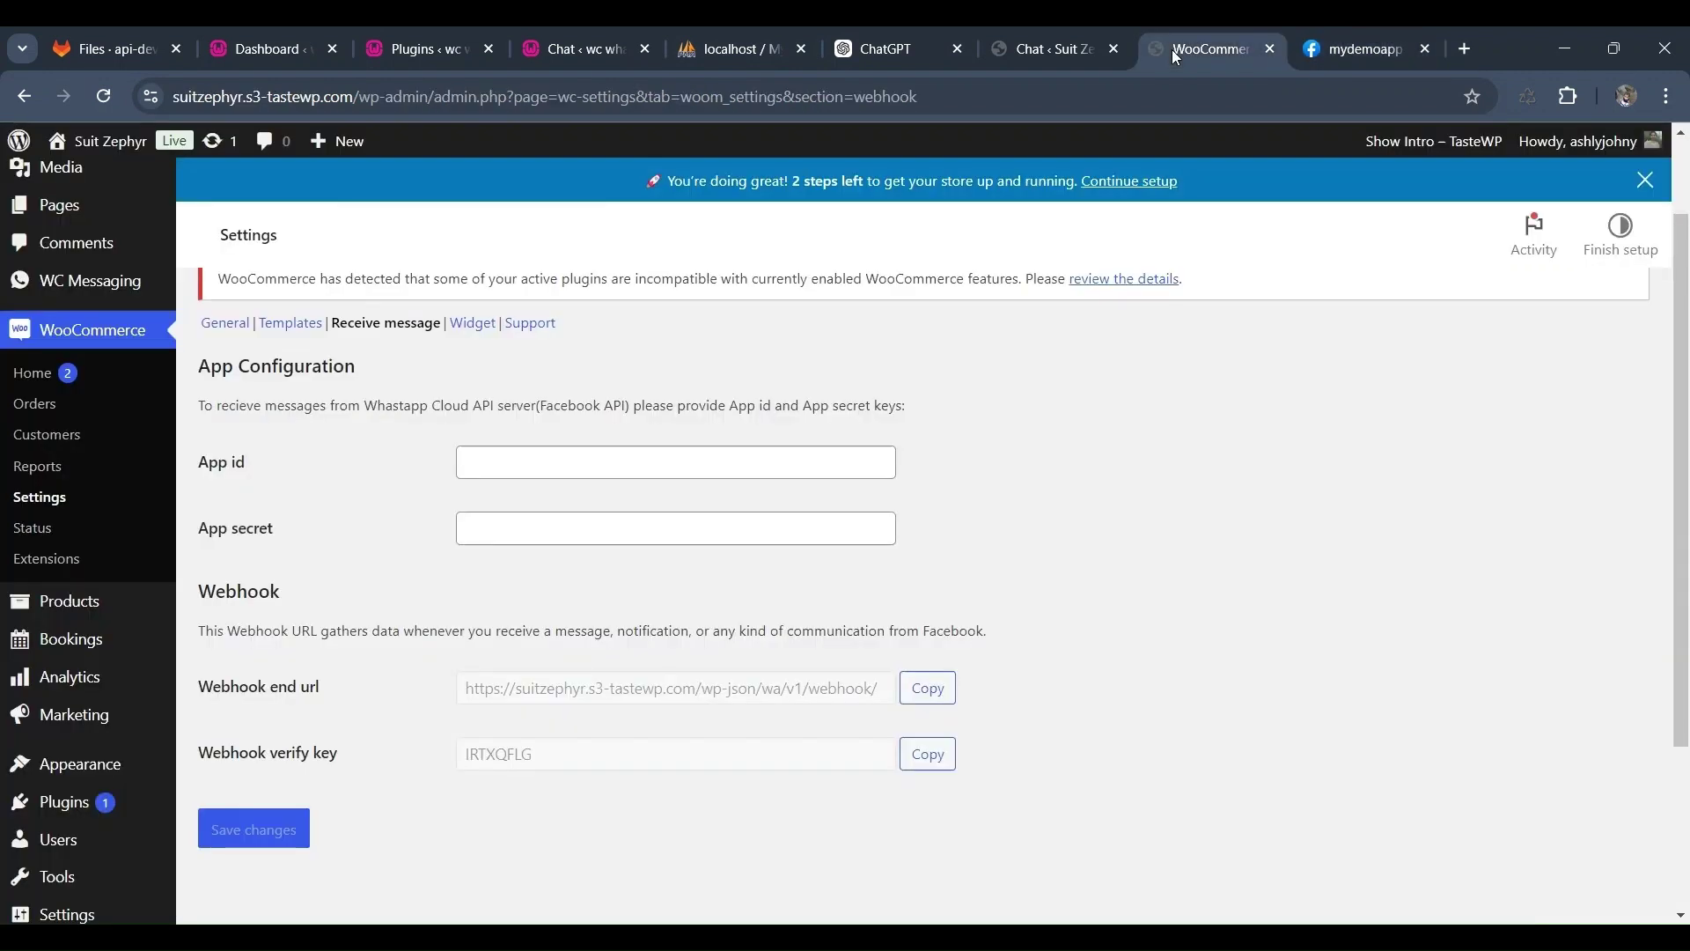
pyautogui.click(473, 463)
pyautogui.hotkey('ctrl', 'v')
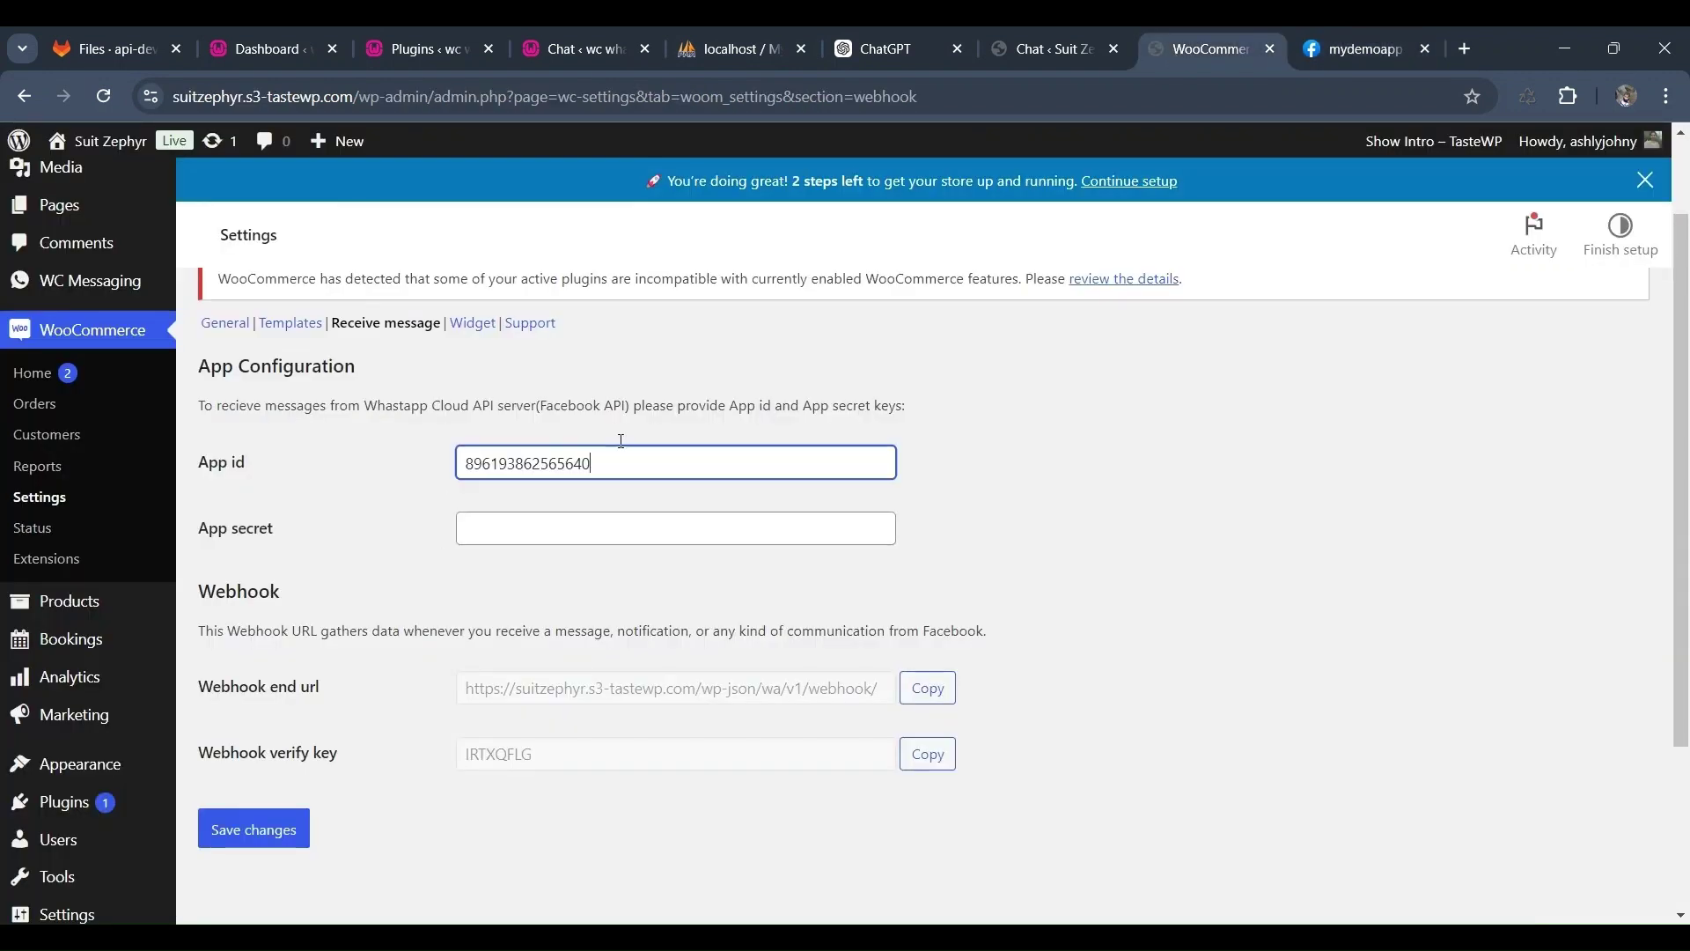
# - Paste the App secret into its field, save, and copy the webhook end URL
pyautogui.click(1367, 46)
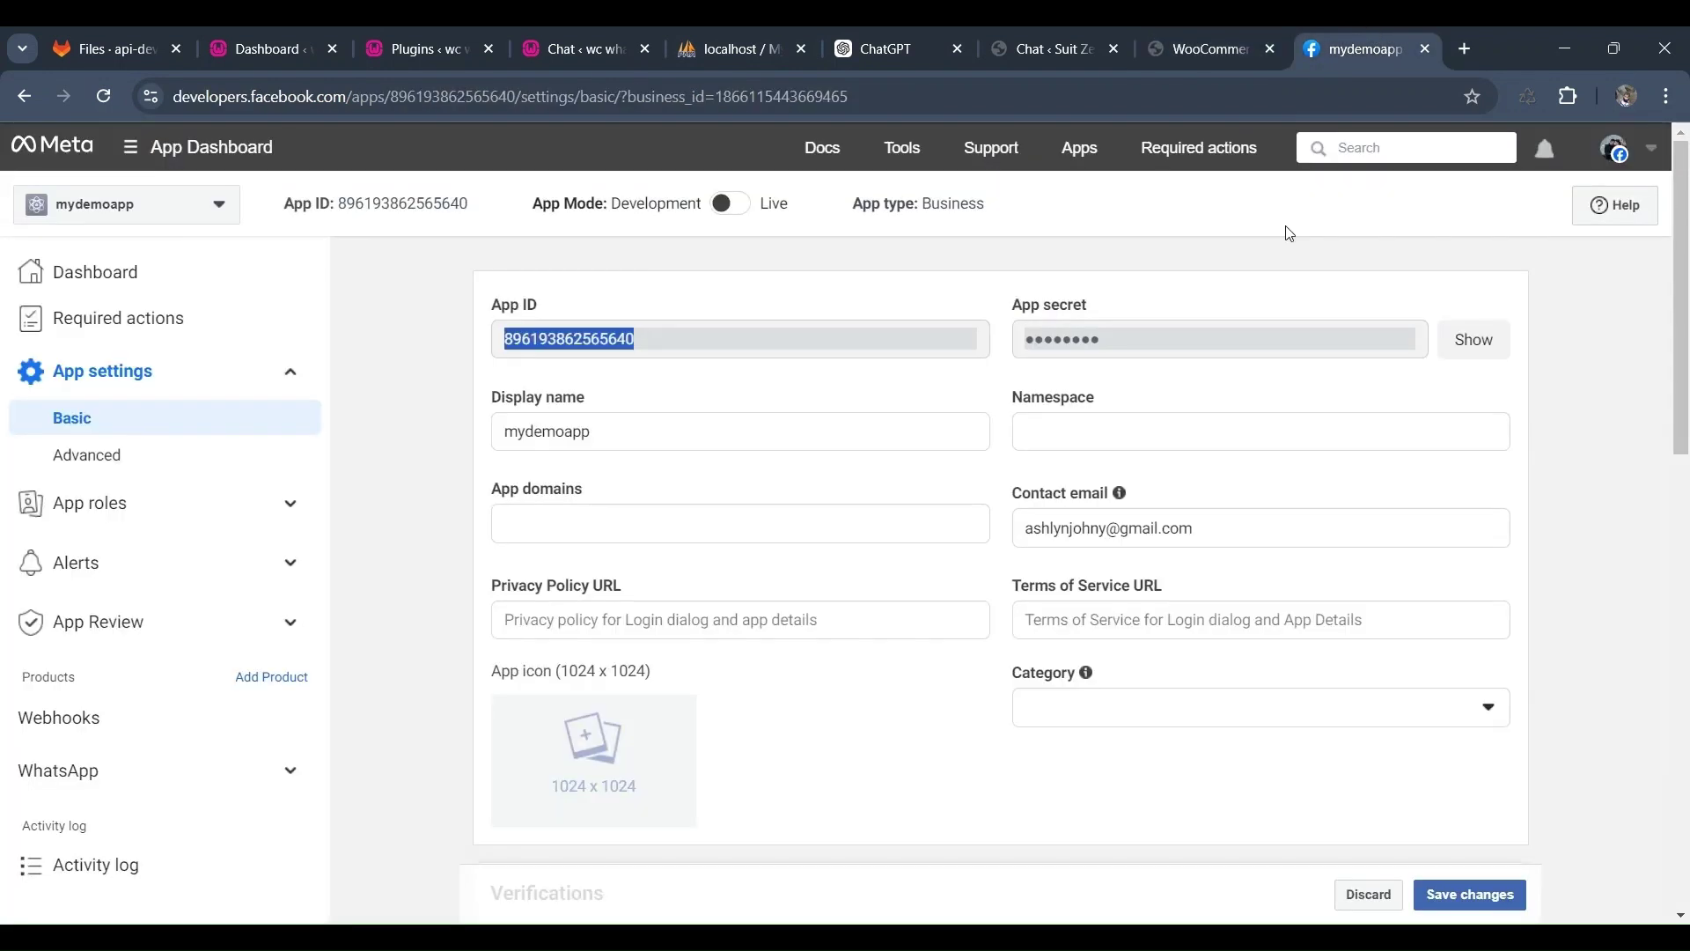
pyautogui.click(1083, 350)
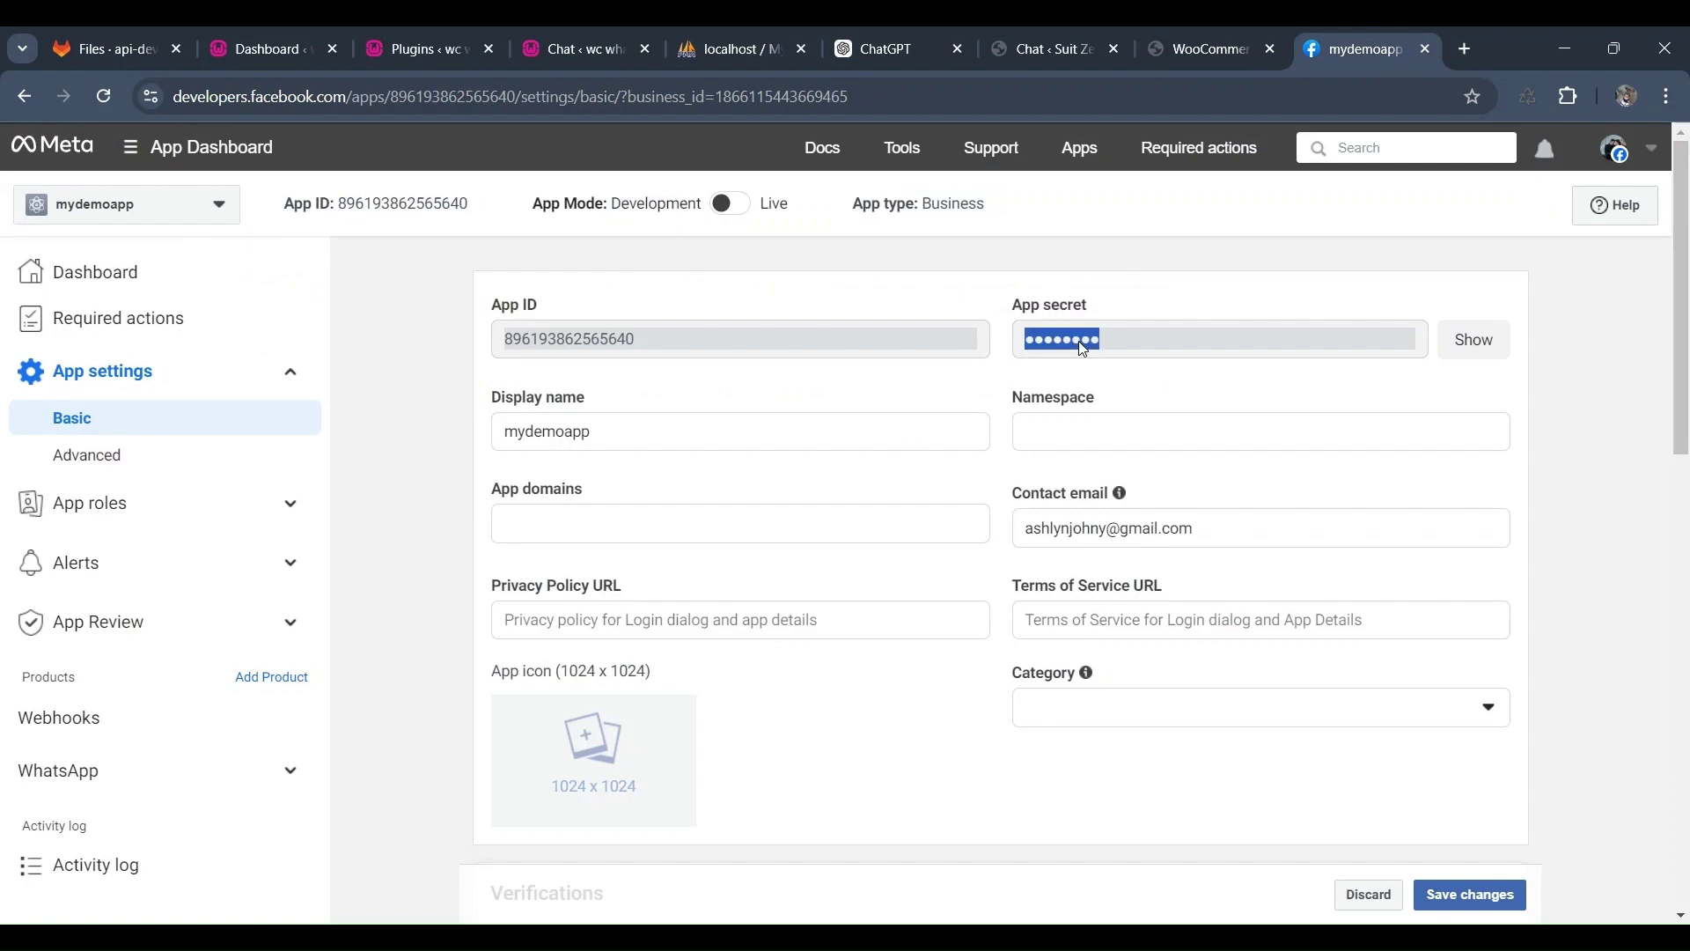
pyautogui.click(1206, 49)
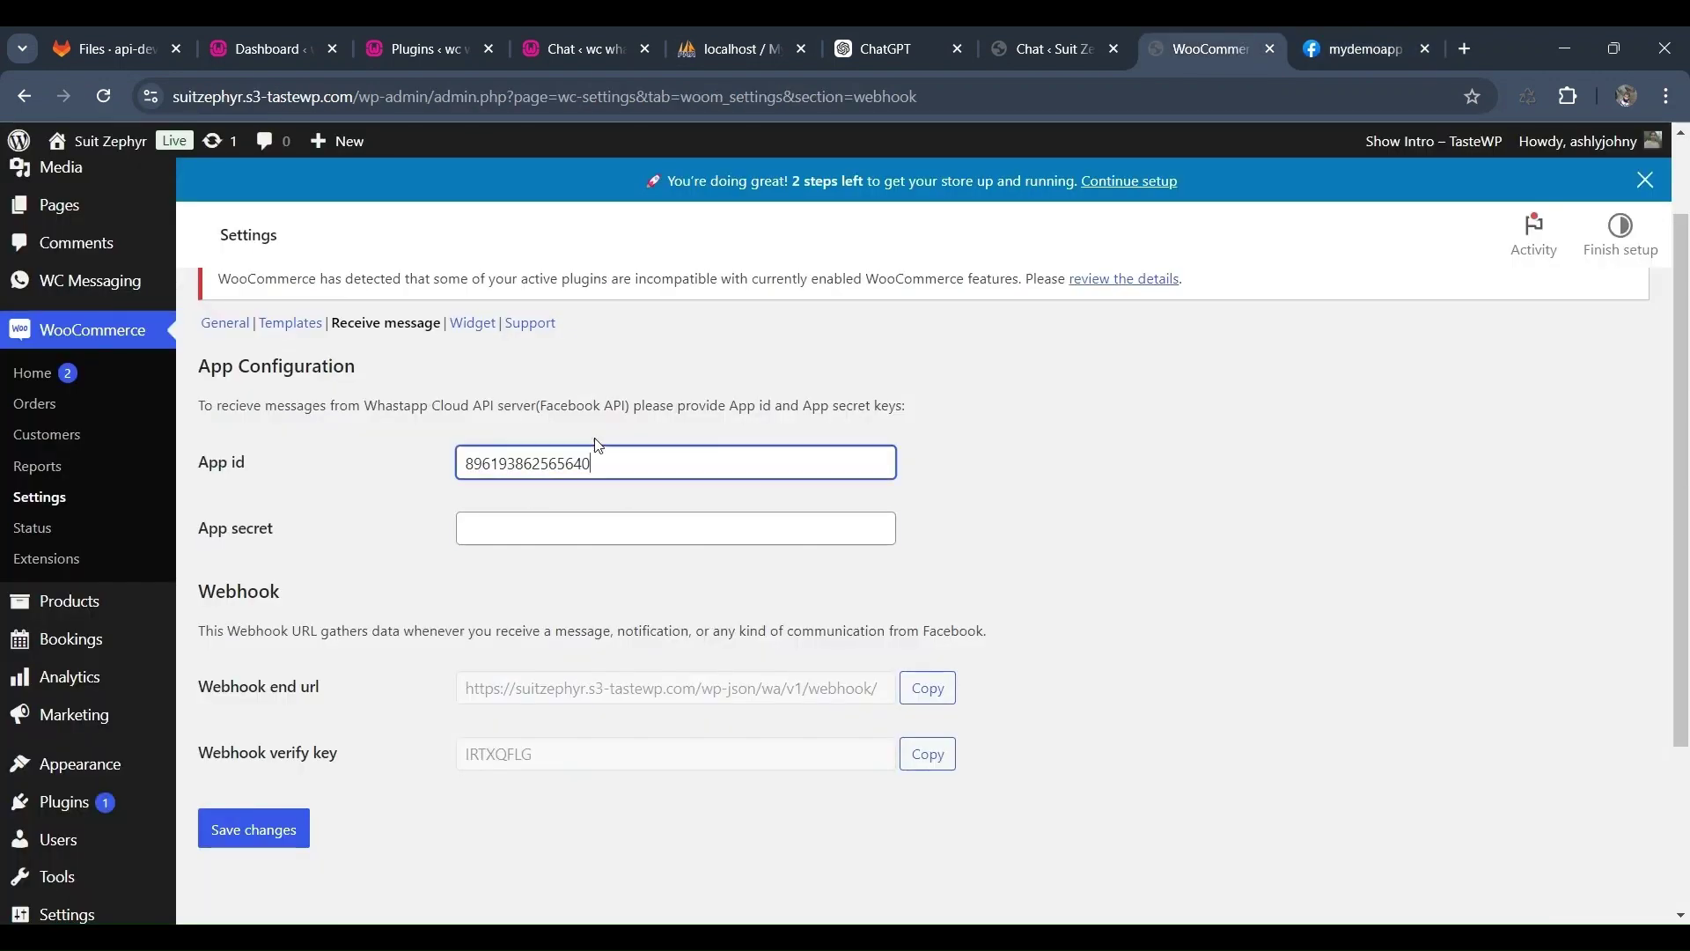
pyautogui.click(532, 518)
pyautogui.hotkey('ctrl', 'v')
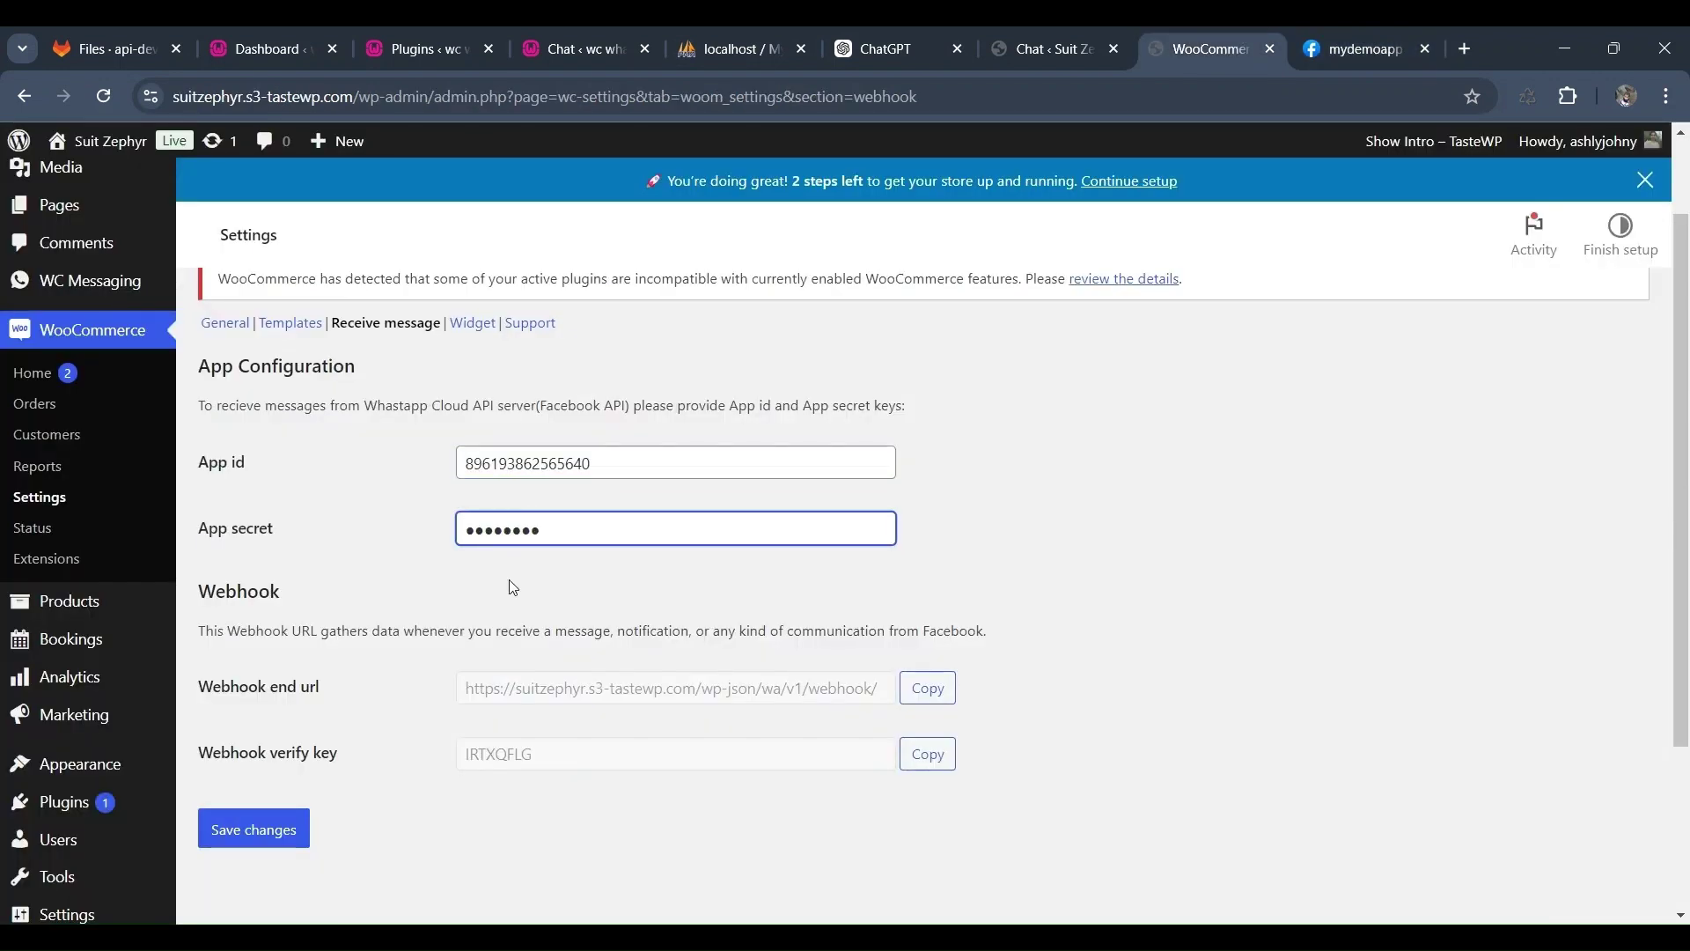
pyautogui.click(280, 843)
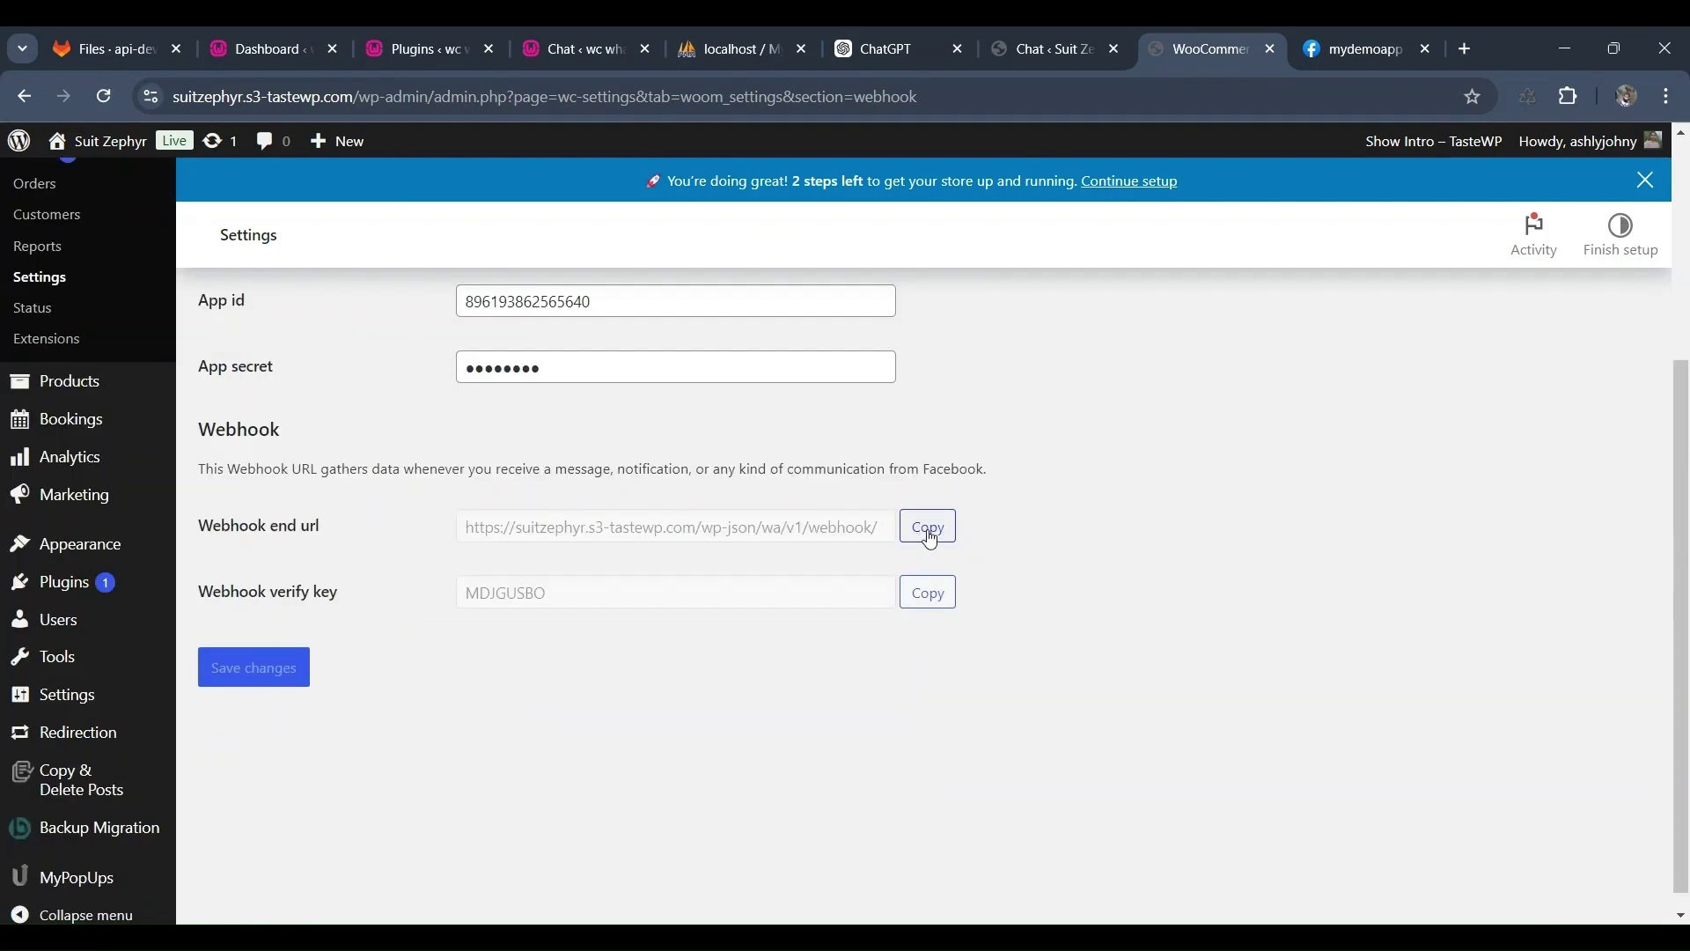
pyautogui.click(929, 533)
# - Paste the store's webhook URL as the Callback URL in WhatsApp configuration
pyautogui.click(1384, 46)
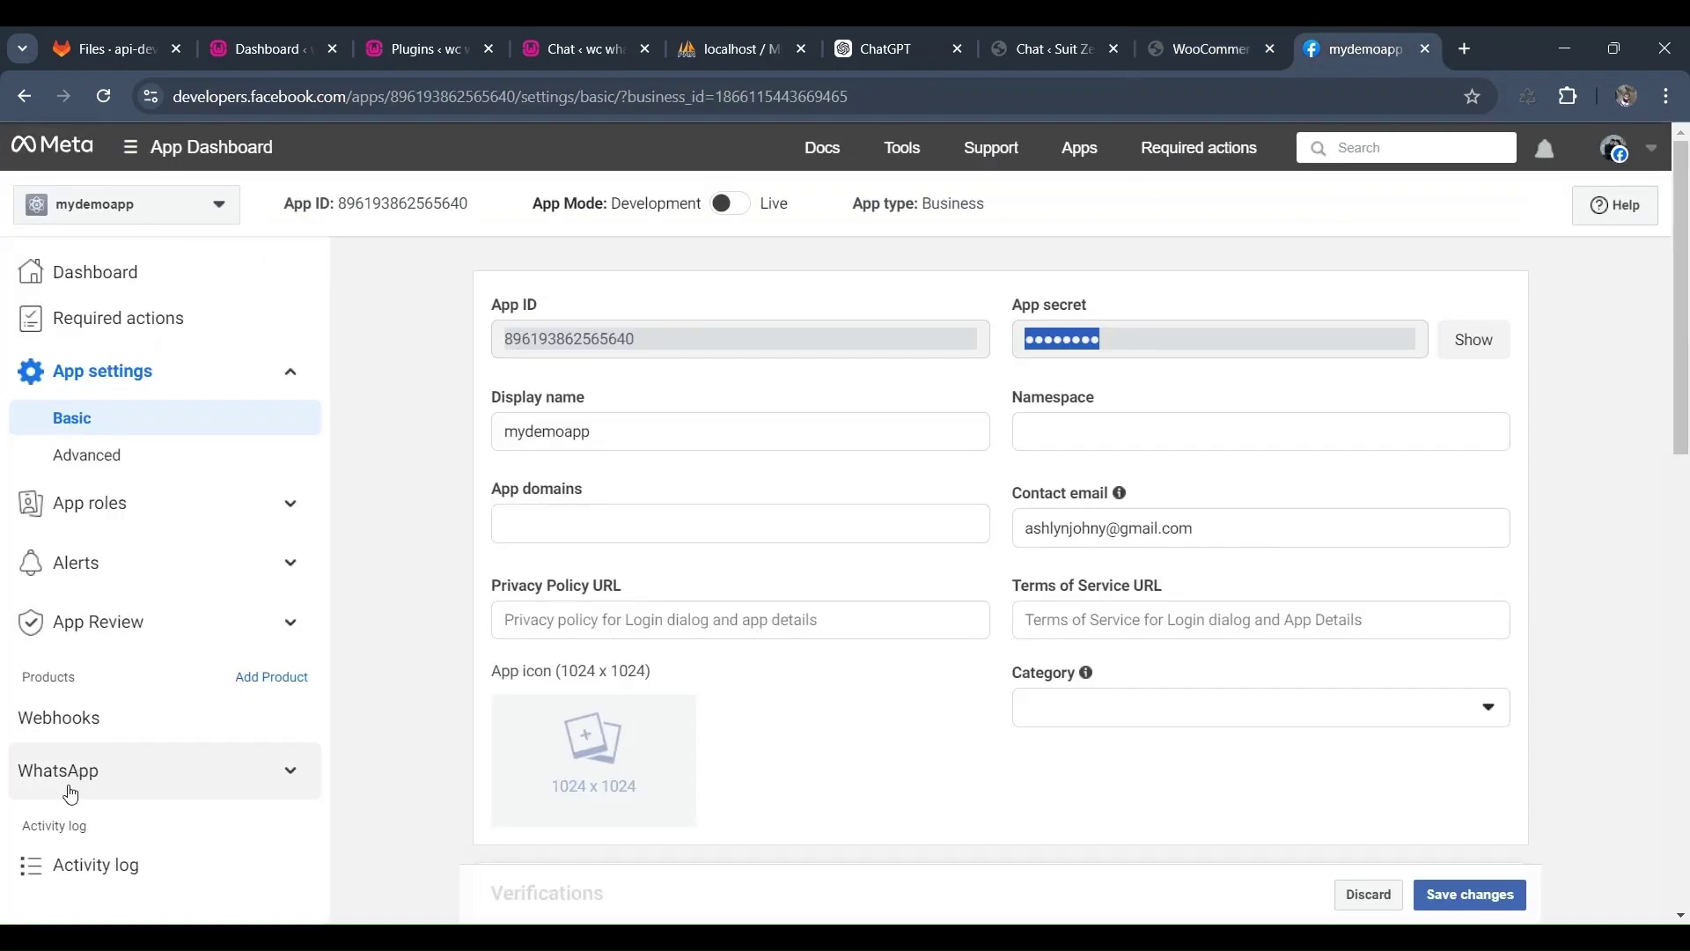
pyautogui.click(128, 769)
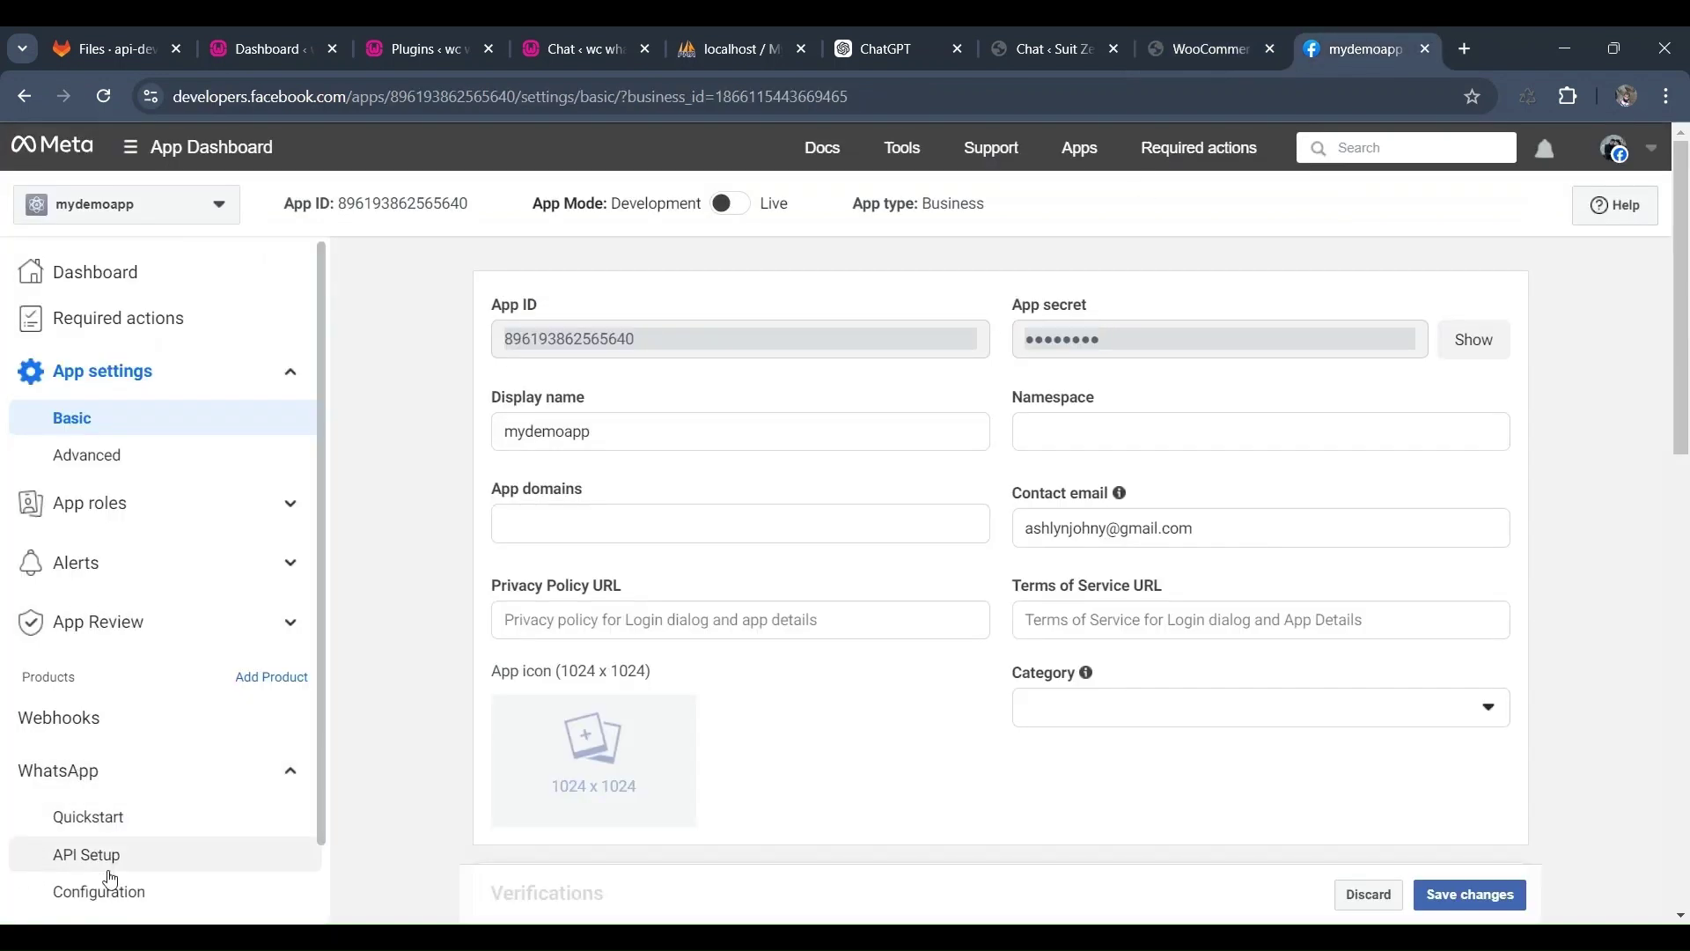
pyautogui.click(108, 902)
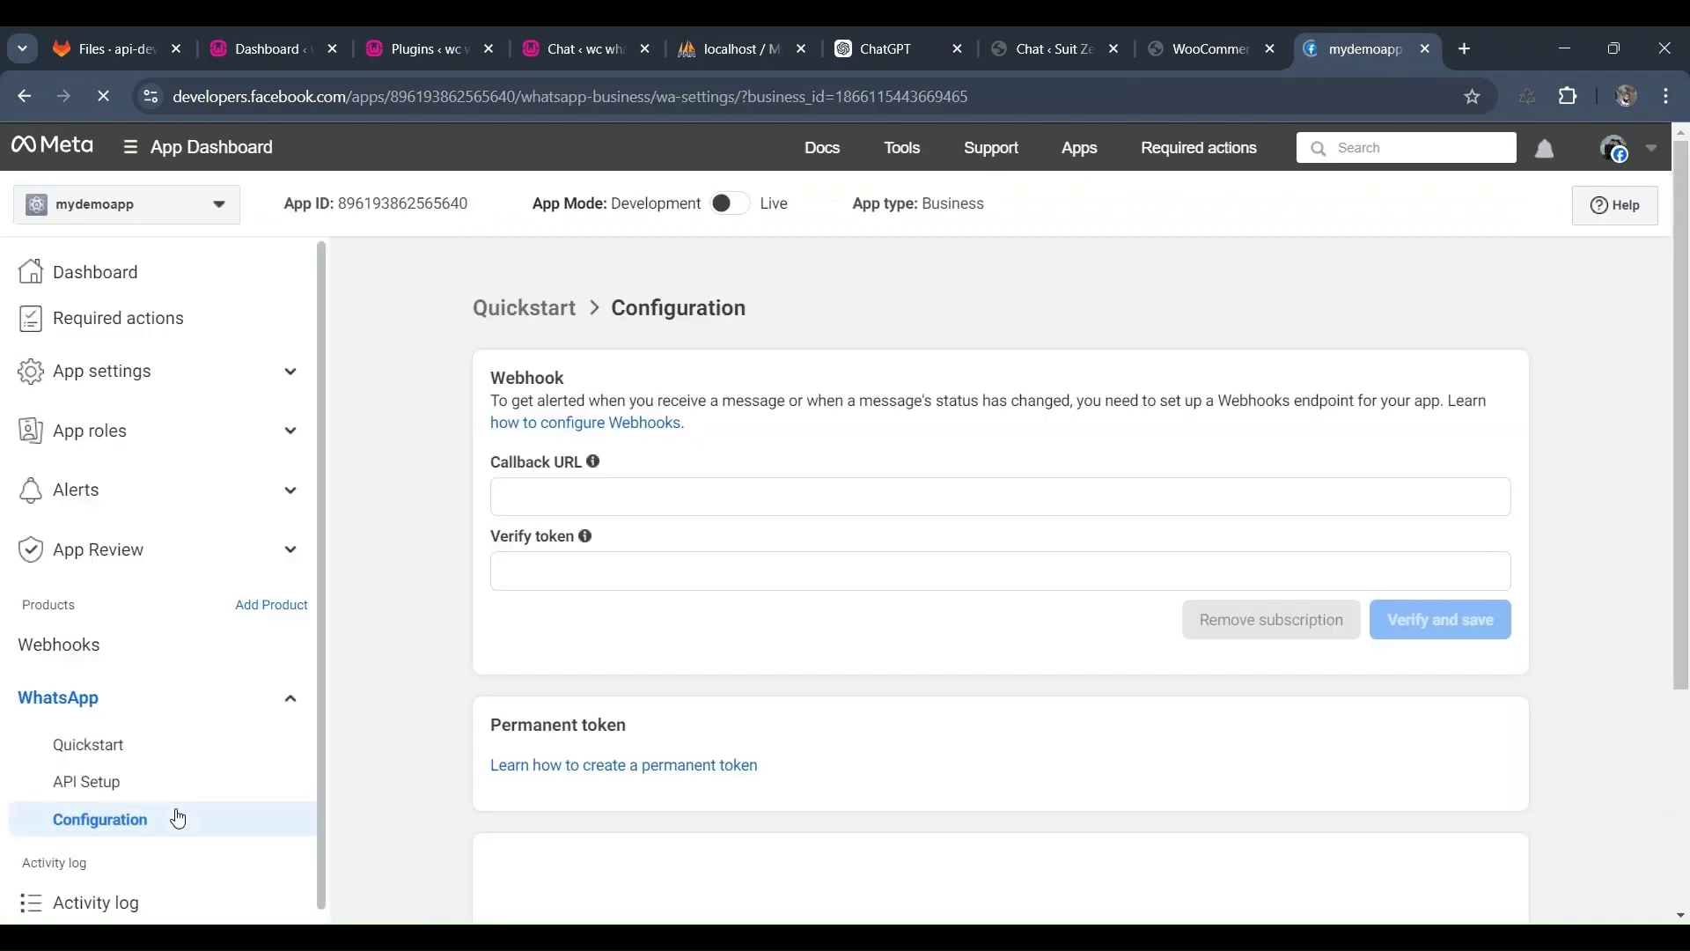
pyautogui.click(542, 491)
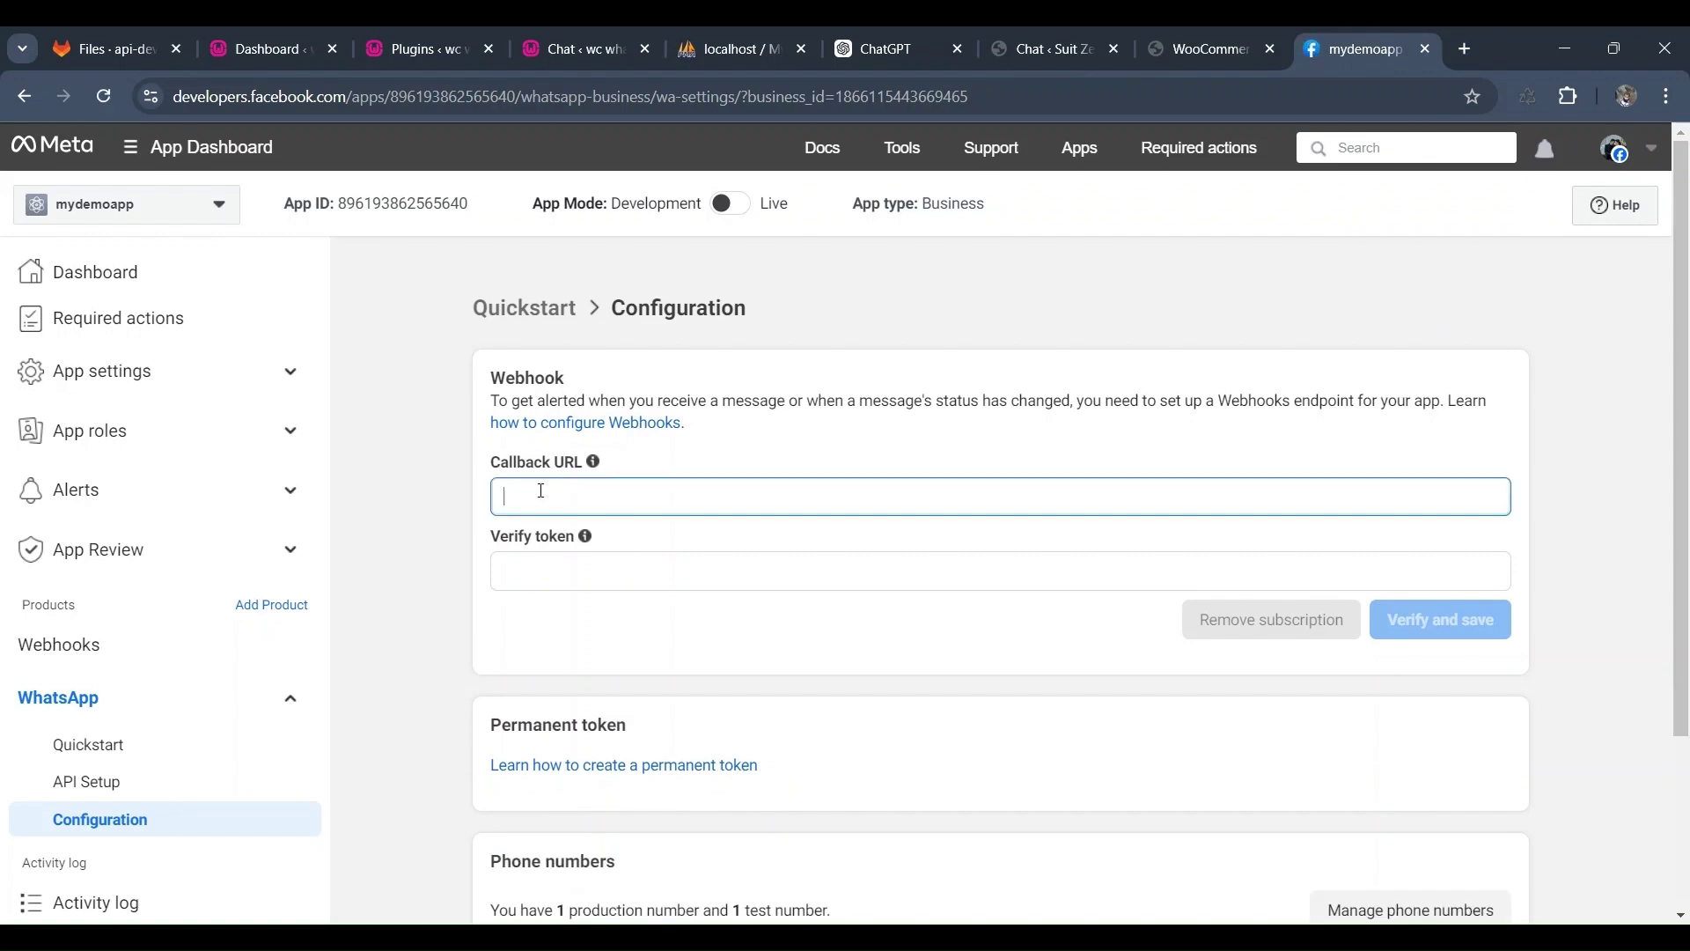
pyautogui.hotkey('ctrl', 'v')
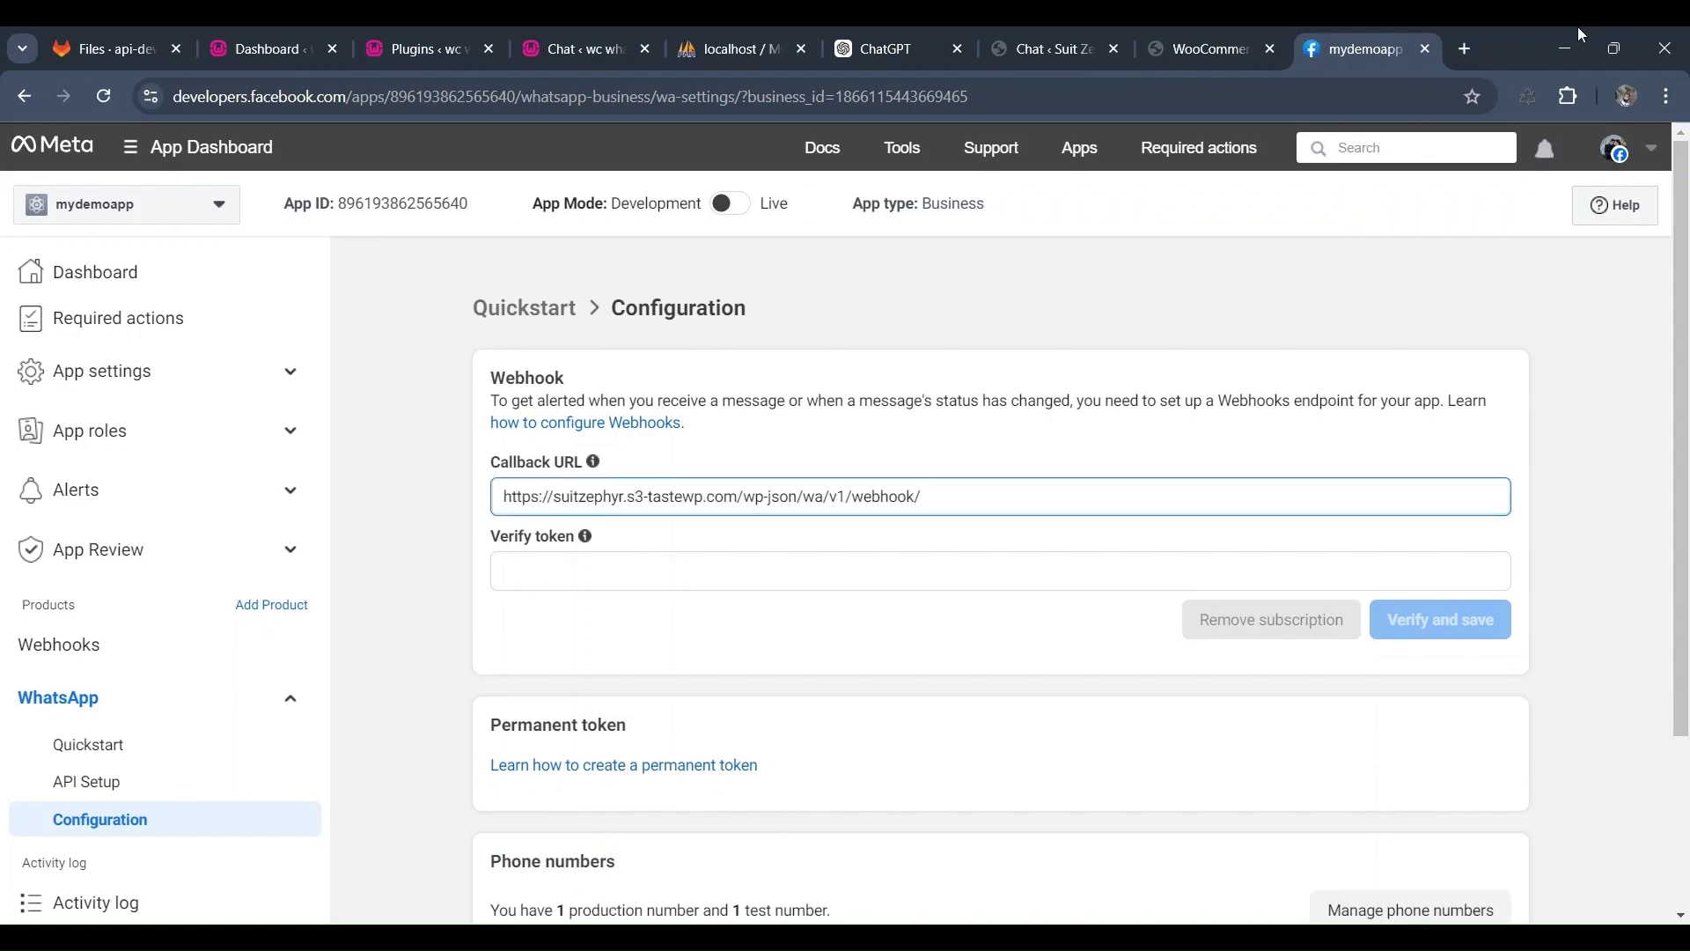
# - Copy the store's webhook verify key into the Verify token field
pyautogui.click(1202, 49)
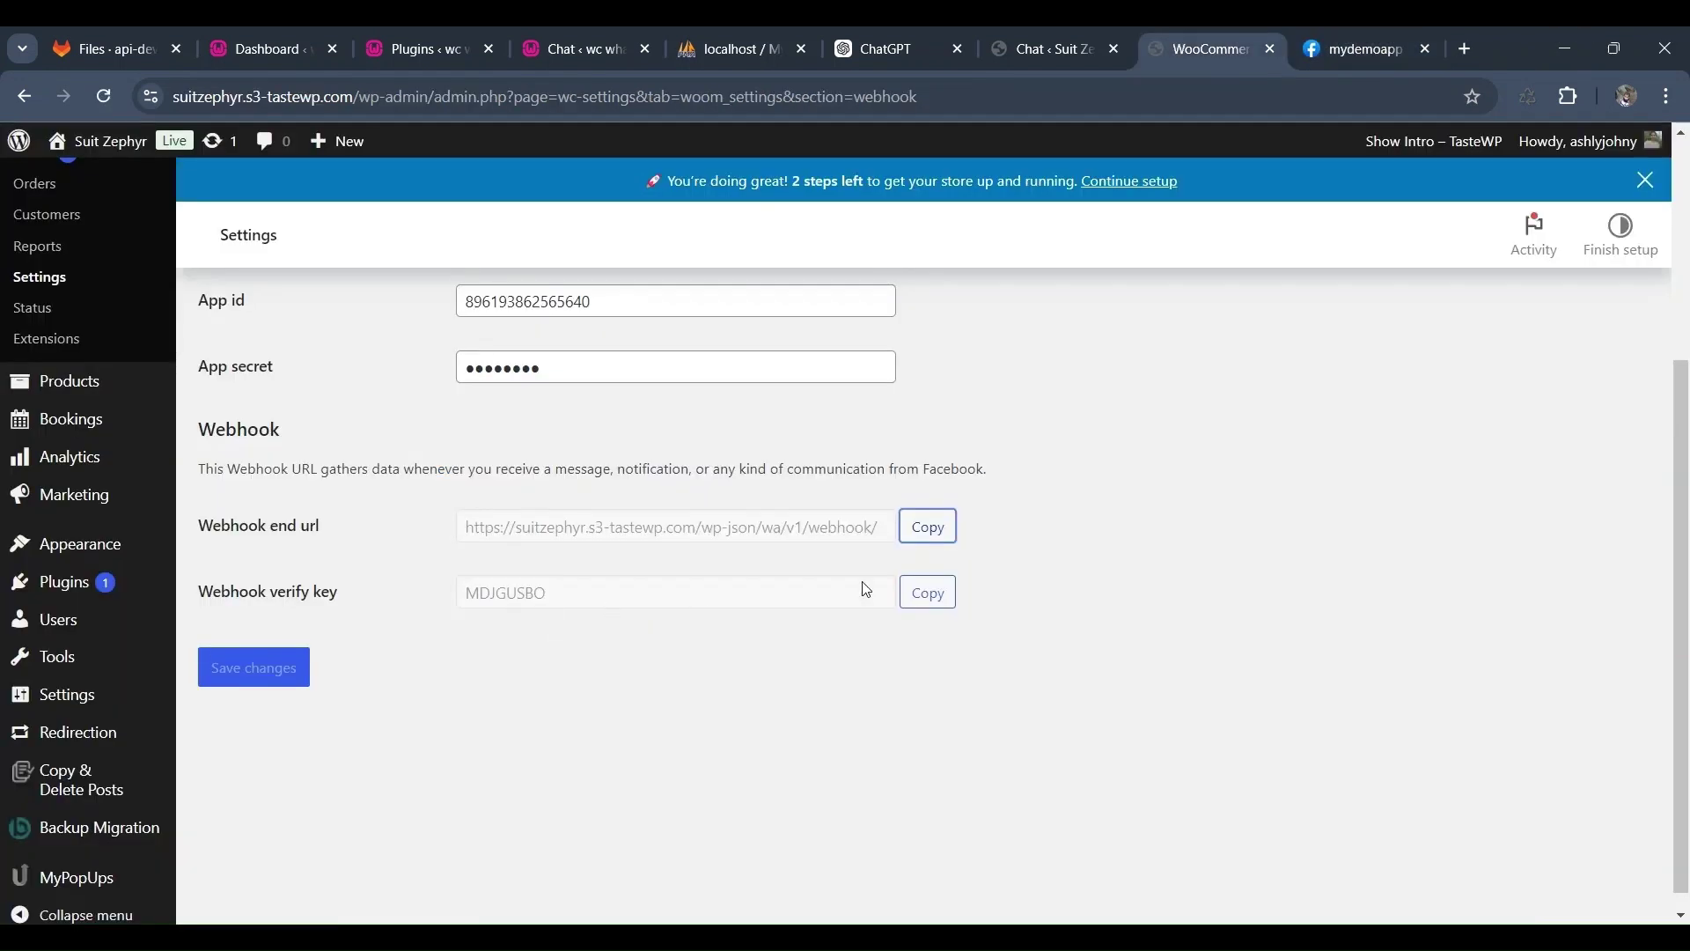
pyautogui.click(928, 592)
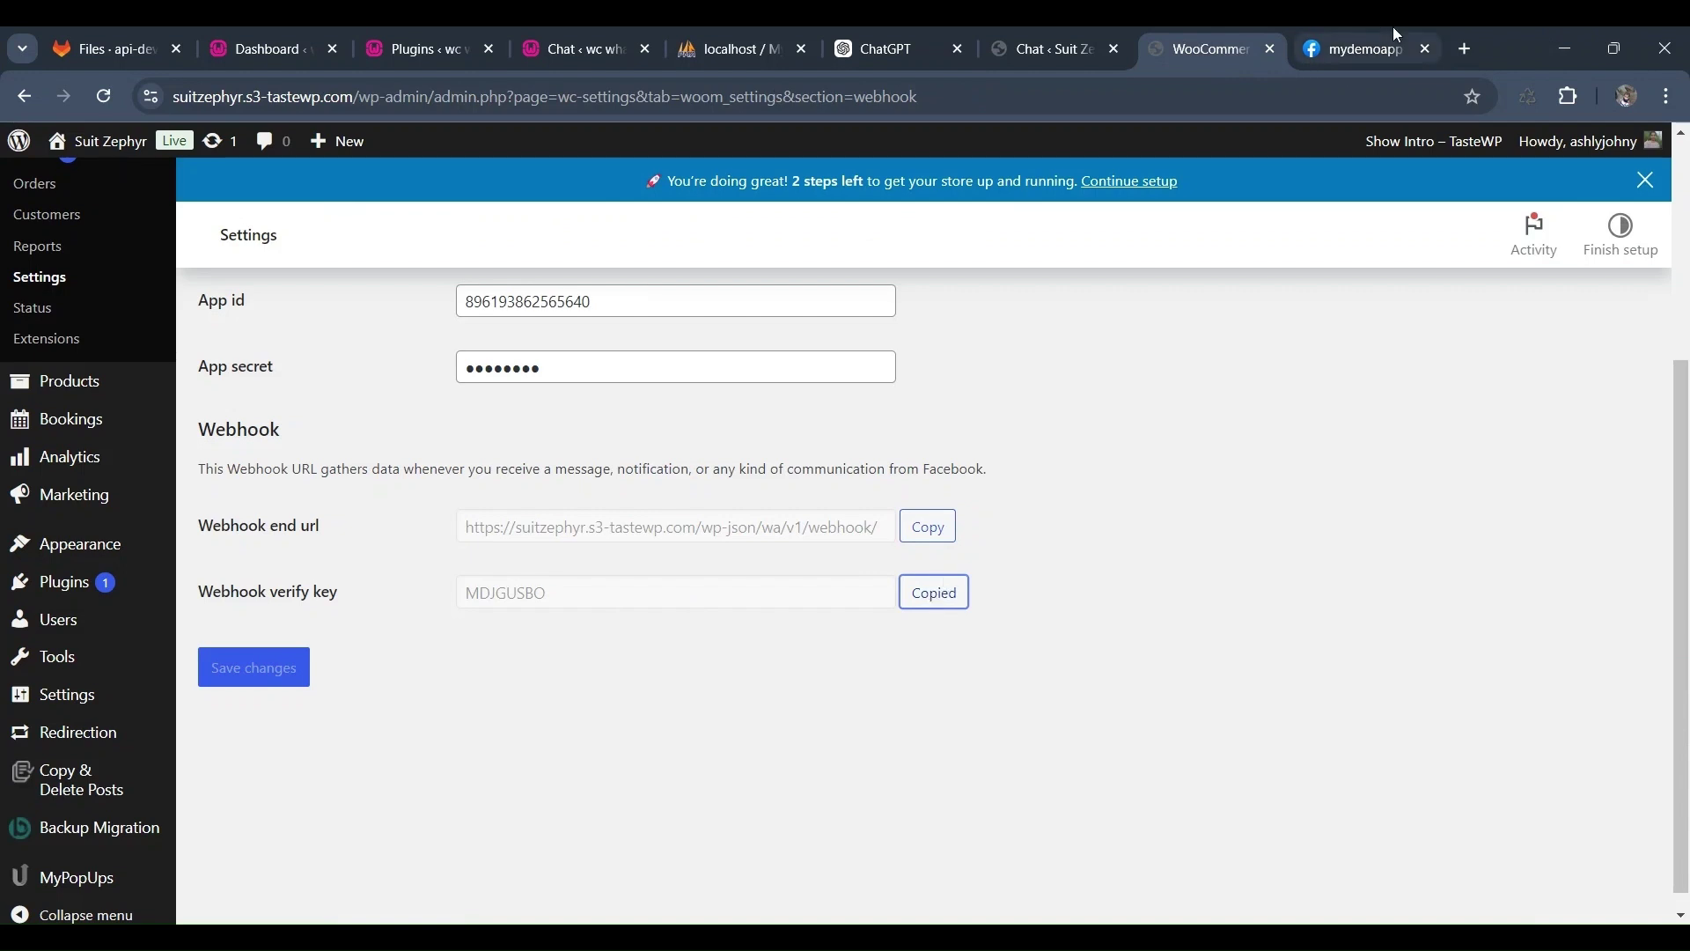
pyautogui.click(1360, 49)
pyautogui.click(683, 566)
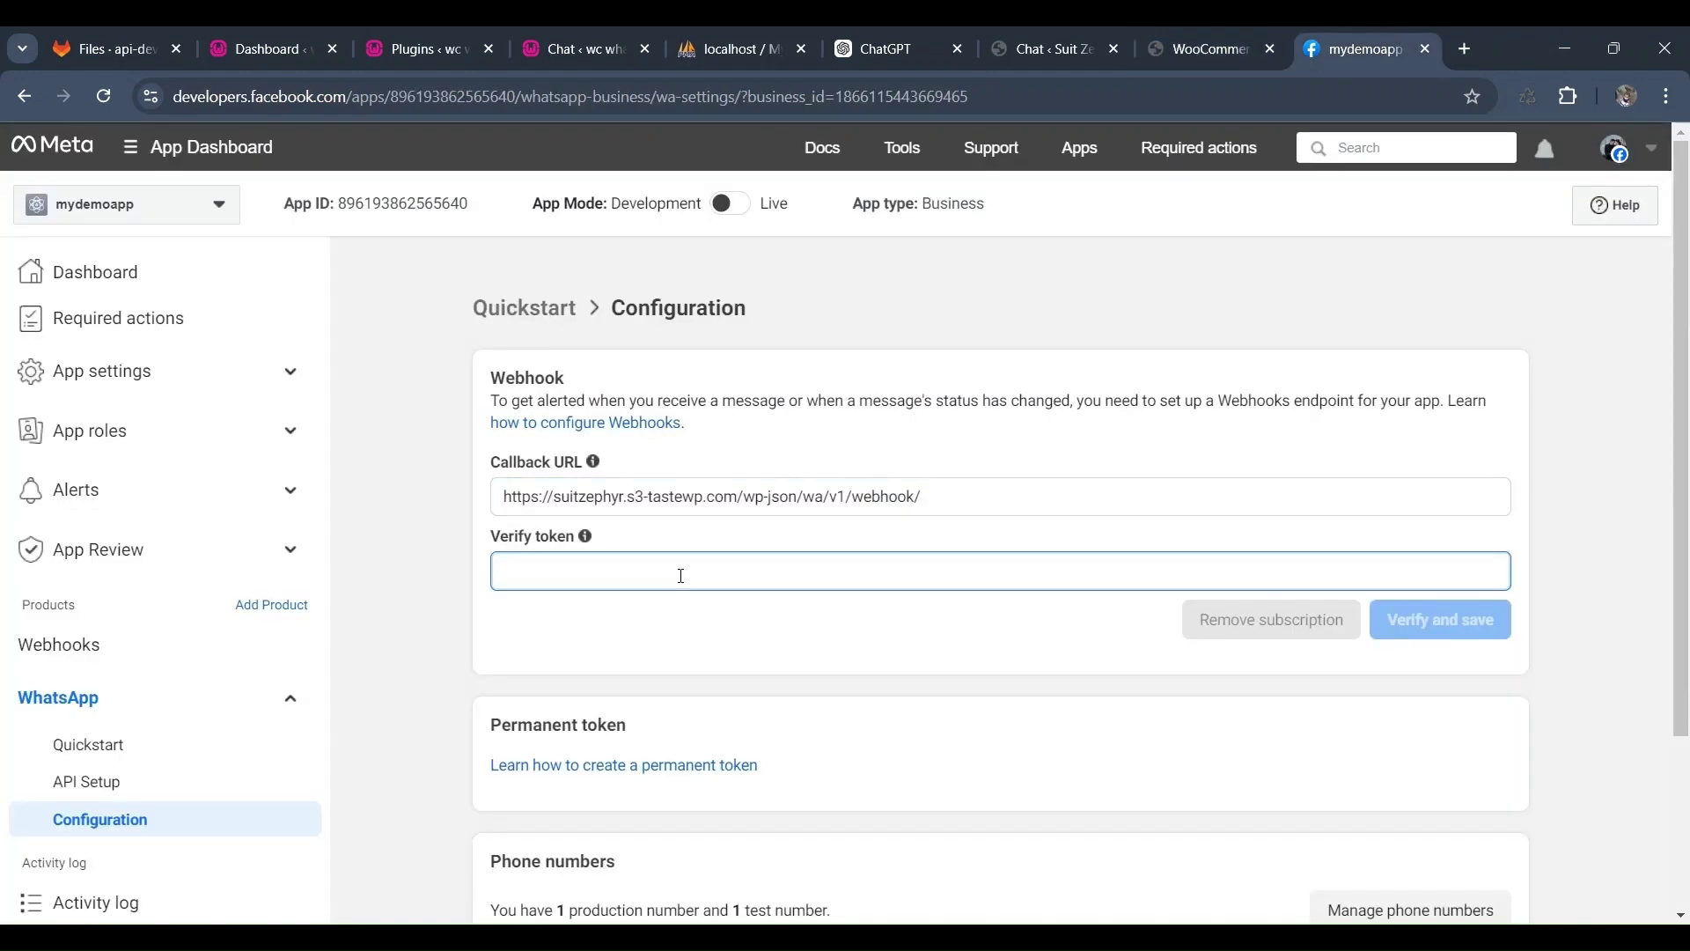
pyautogui.hotkey('ctrl', 'v')
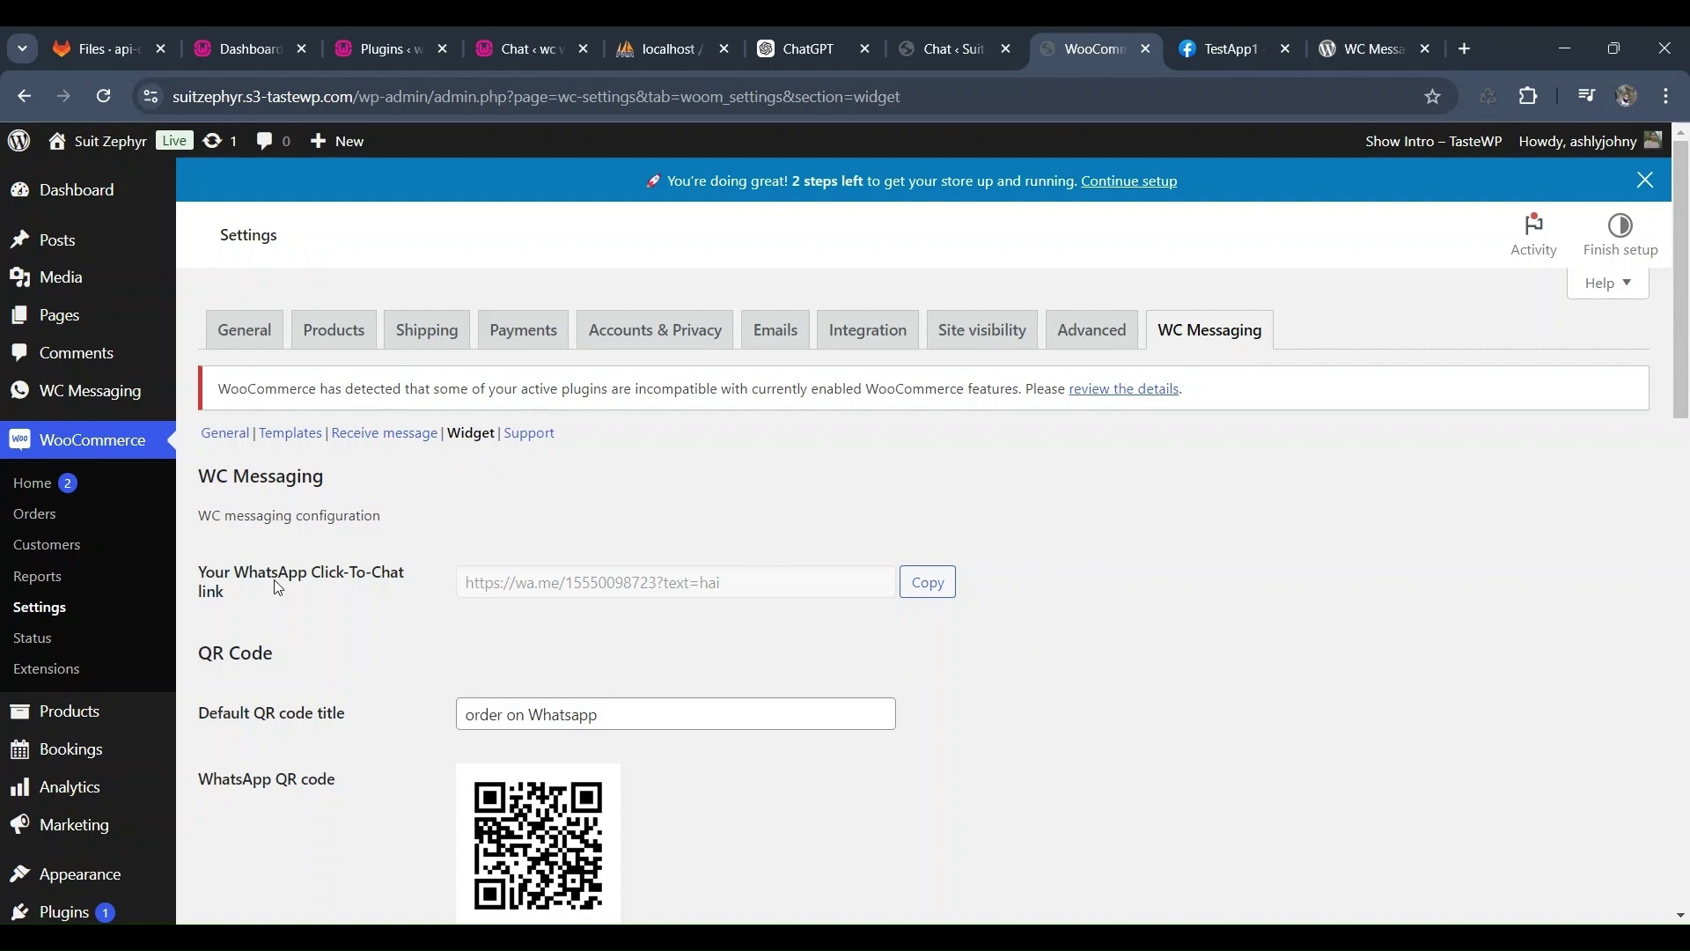
# - Copy the WhatsApp Click-To-Chat link and review the chat widget options, including its position
pyautogui.click(928, 582)
pyautogui.scroll(-1, 656, 625)
pyautogui.scroll(-2, 639, 645)
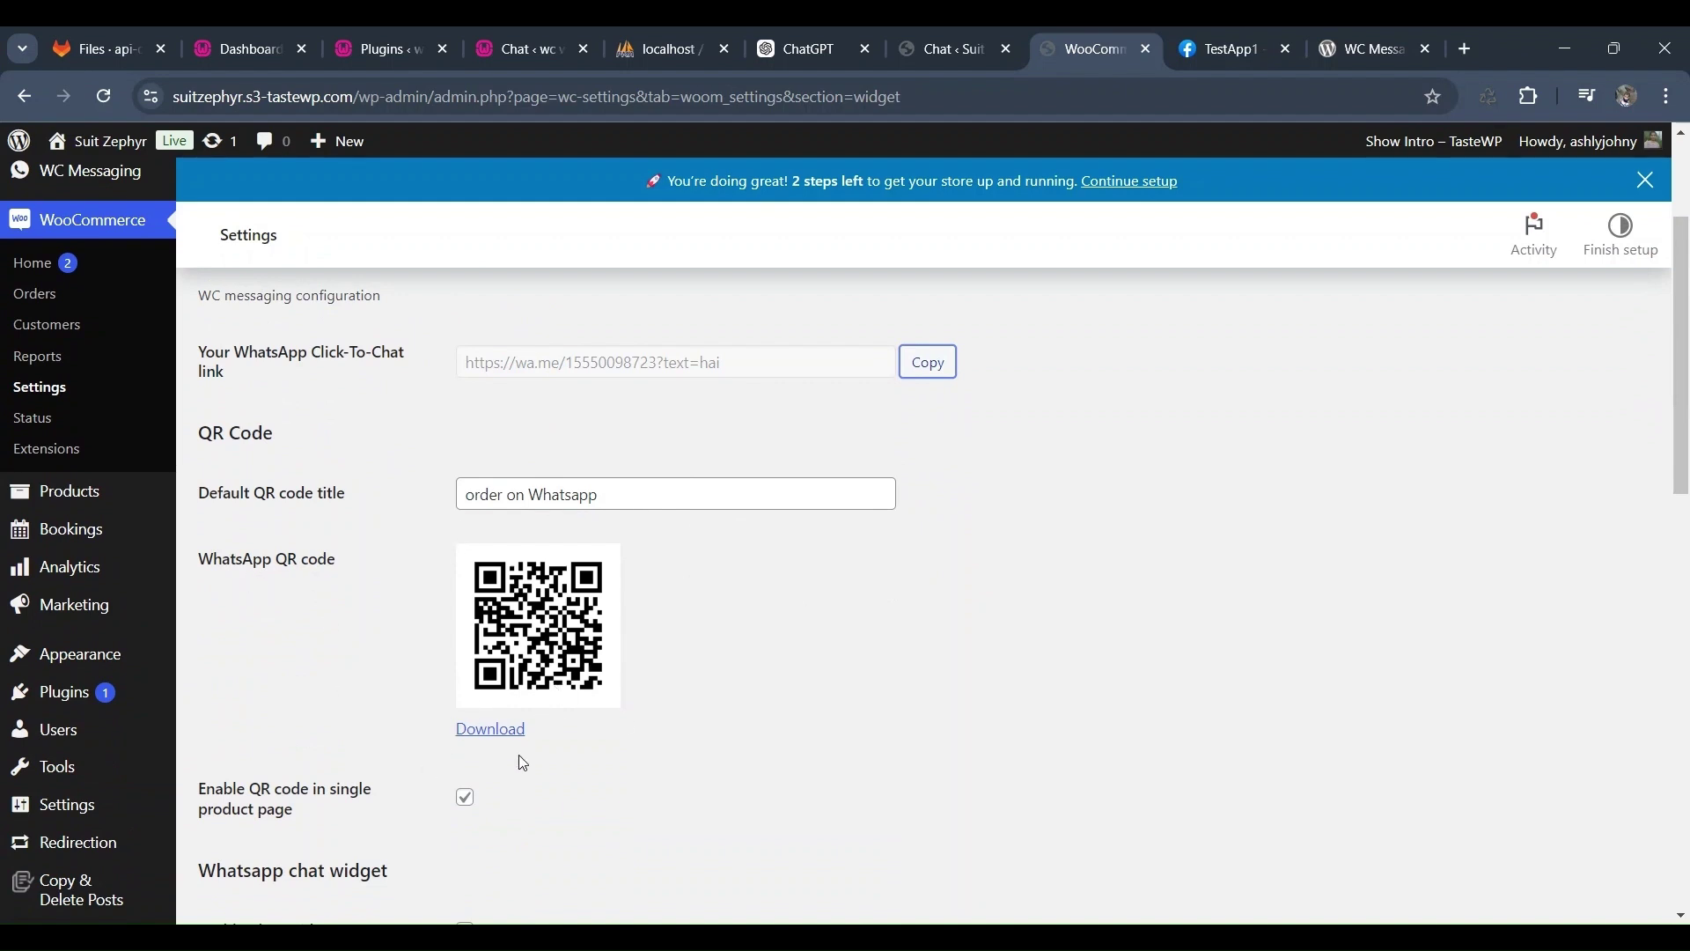
pyautogui.scroll(-3, 337, 841)
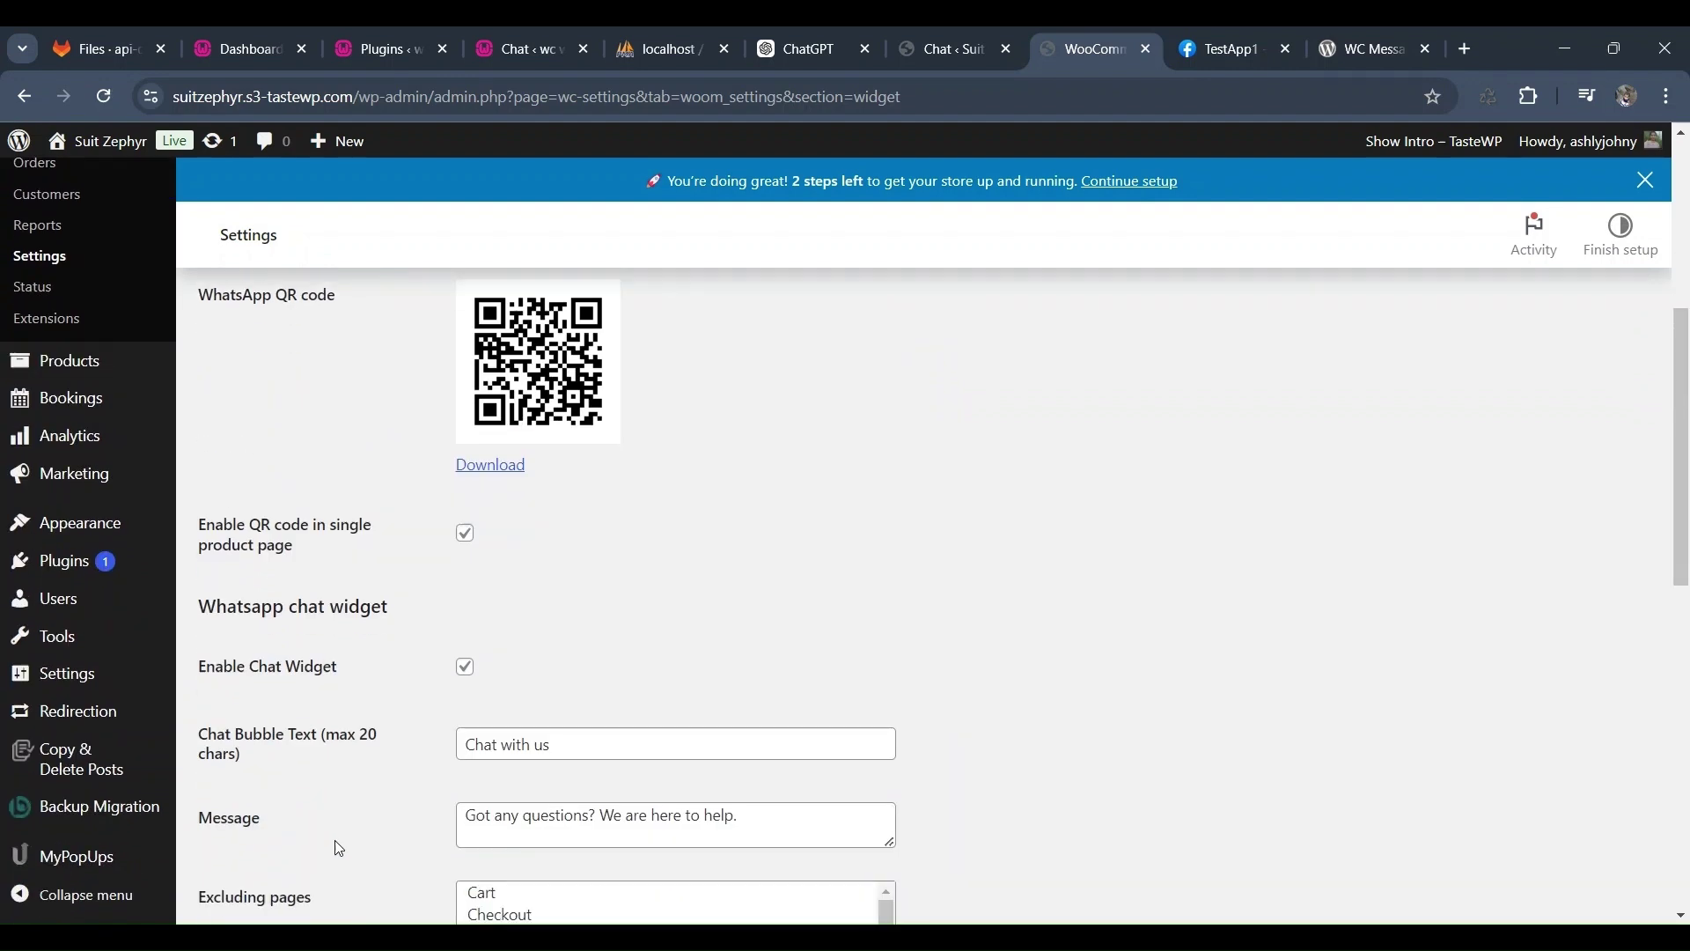
pyautogui.scroll(-2, 339, 847)
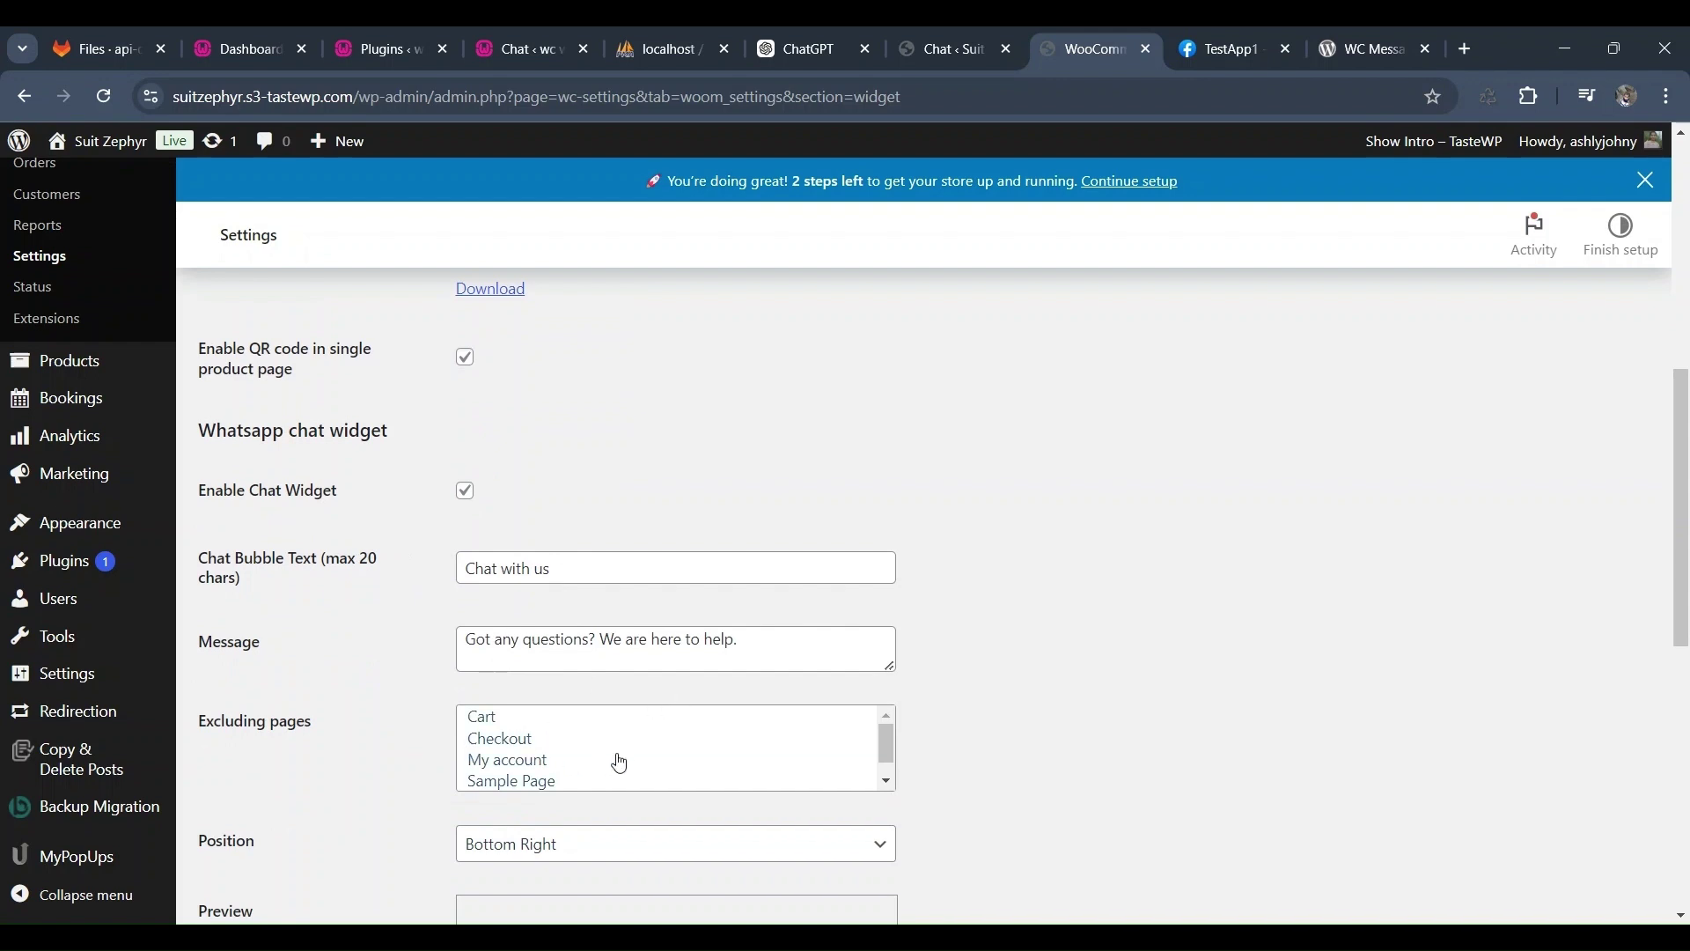
pyautogui.scroll(-1, 633, 756)
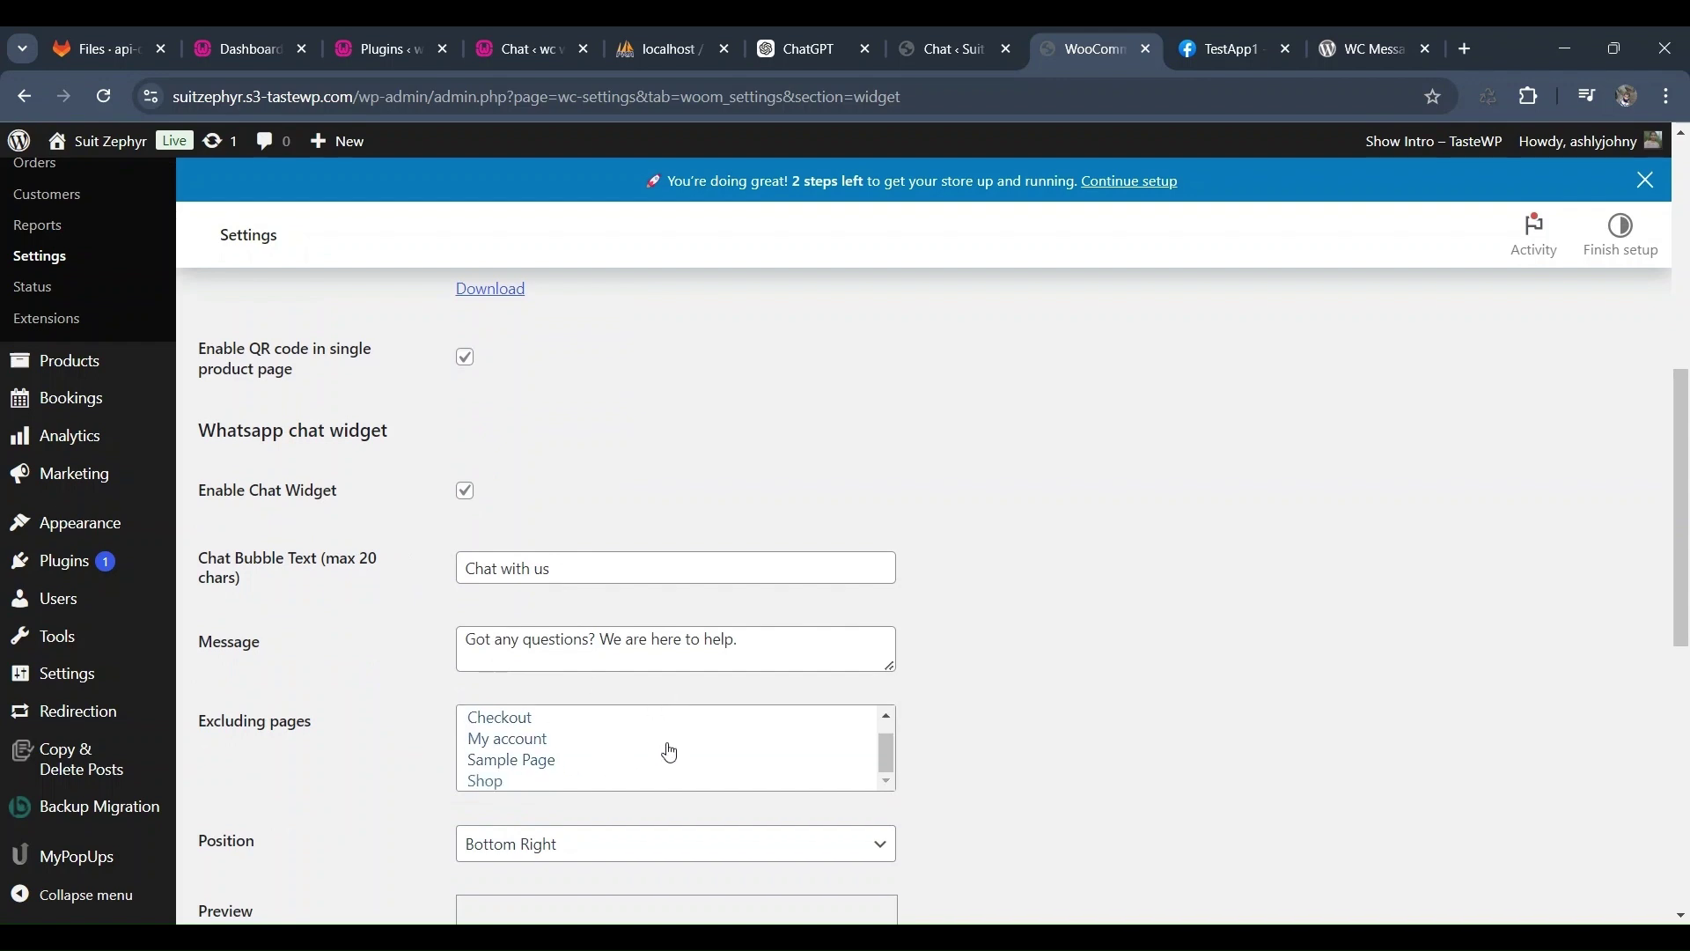
pyautogui.scroll(-2, 624, 824)
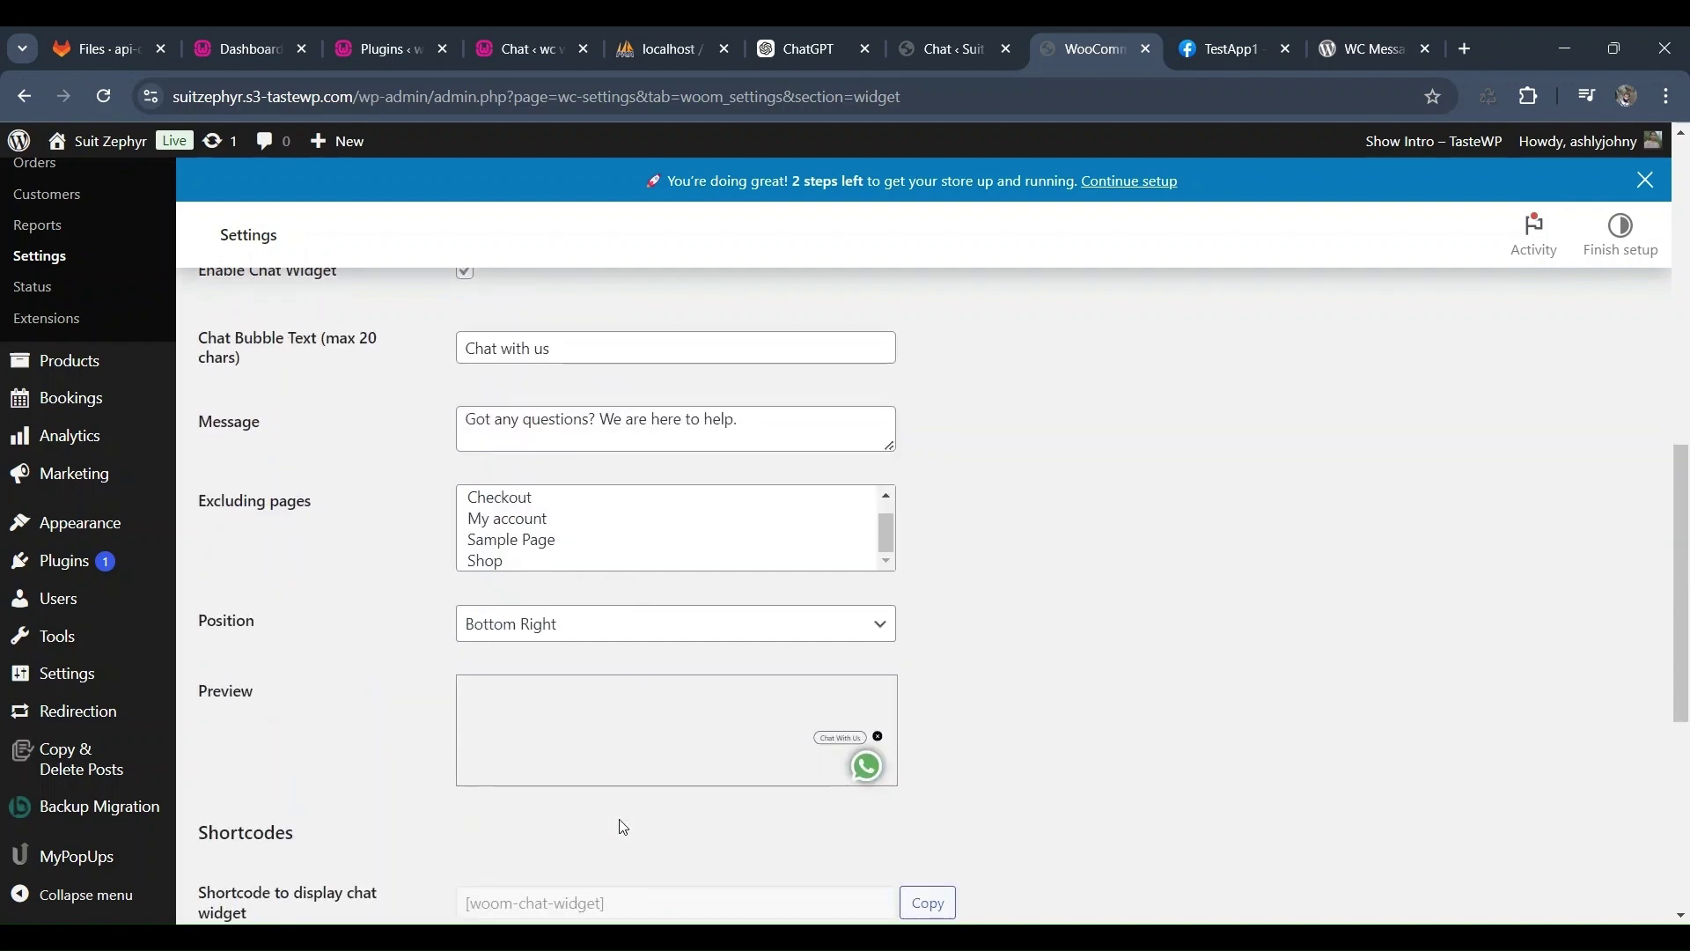
pyautogui.click(640, 622)
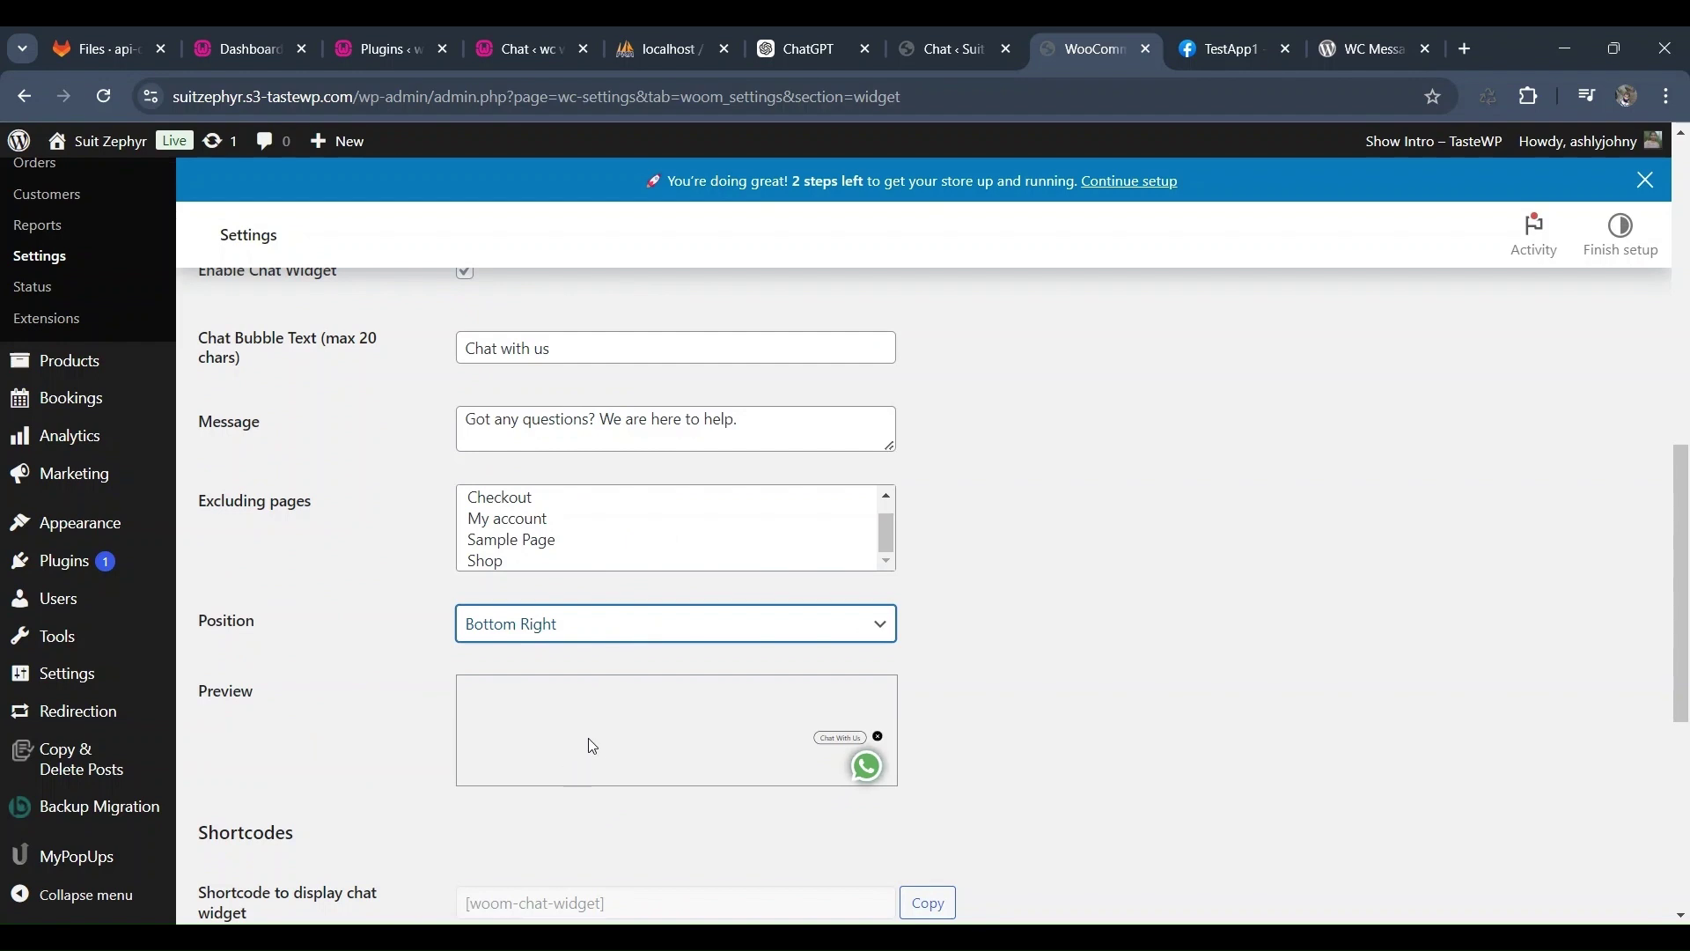
pyautogui.scroll(-2, 588, 740)
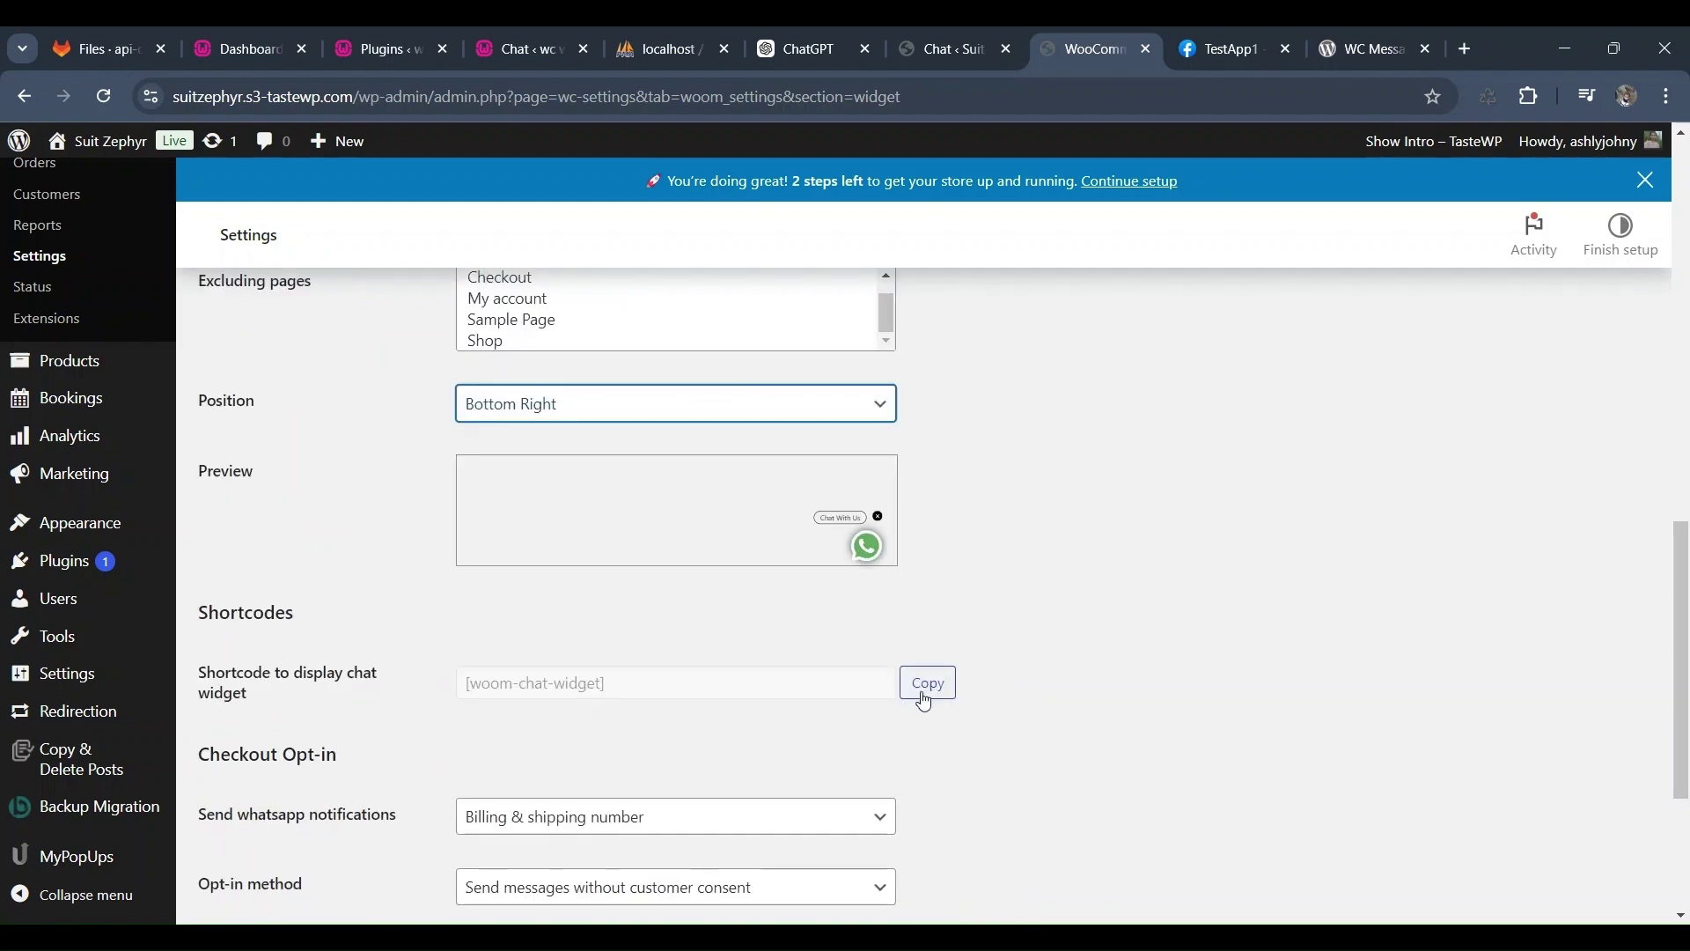
pyautogui.scroll(-2, 704, 748)
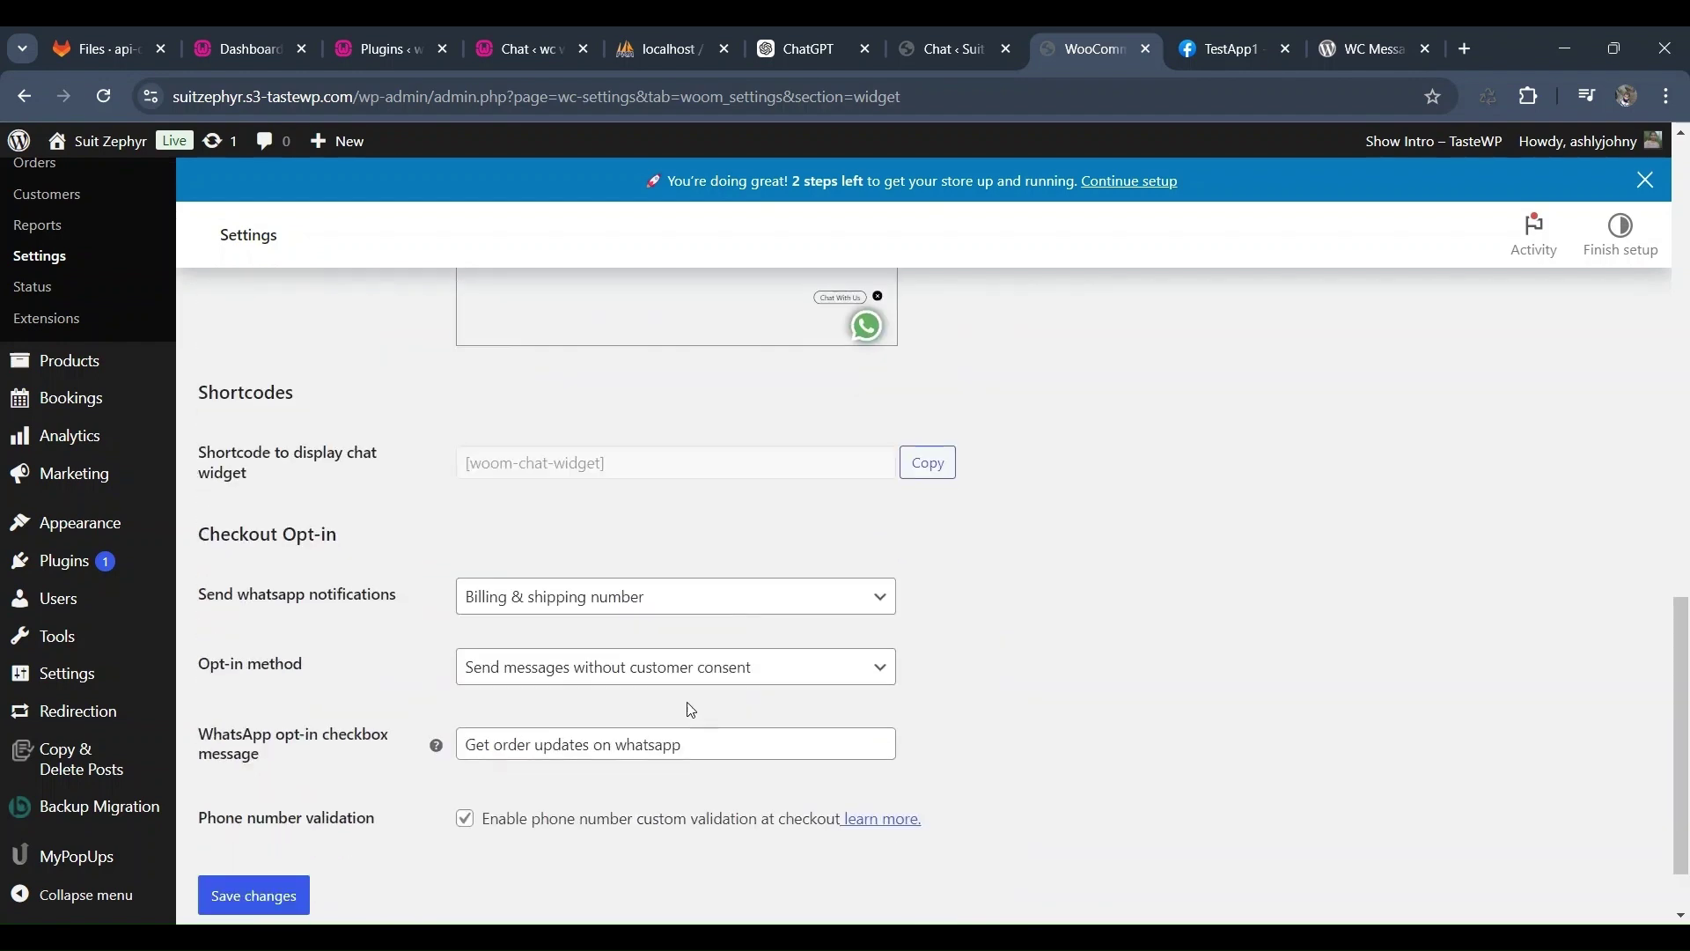
# - Try Billing number for WhatsApp notifications, then revert to Billing & shipping number
pyautogui.click(683, 611)
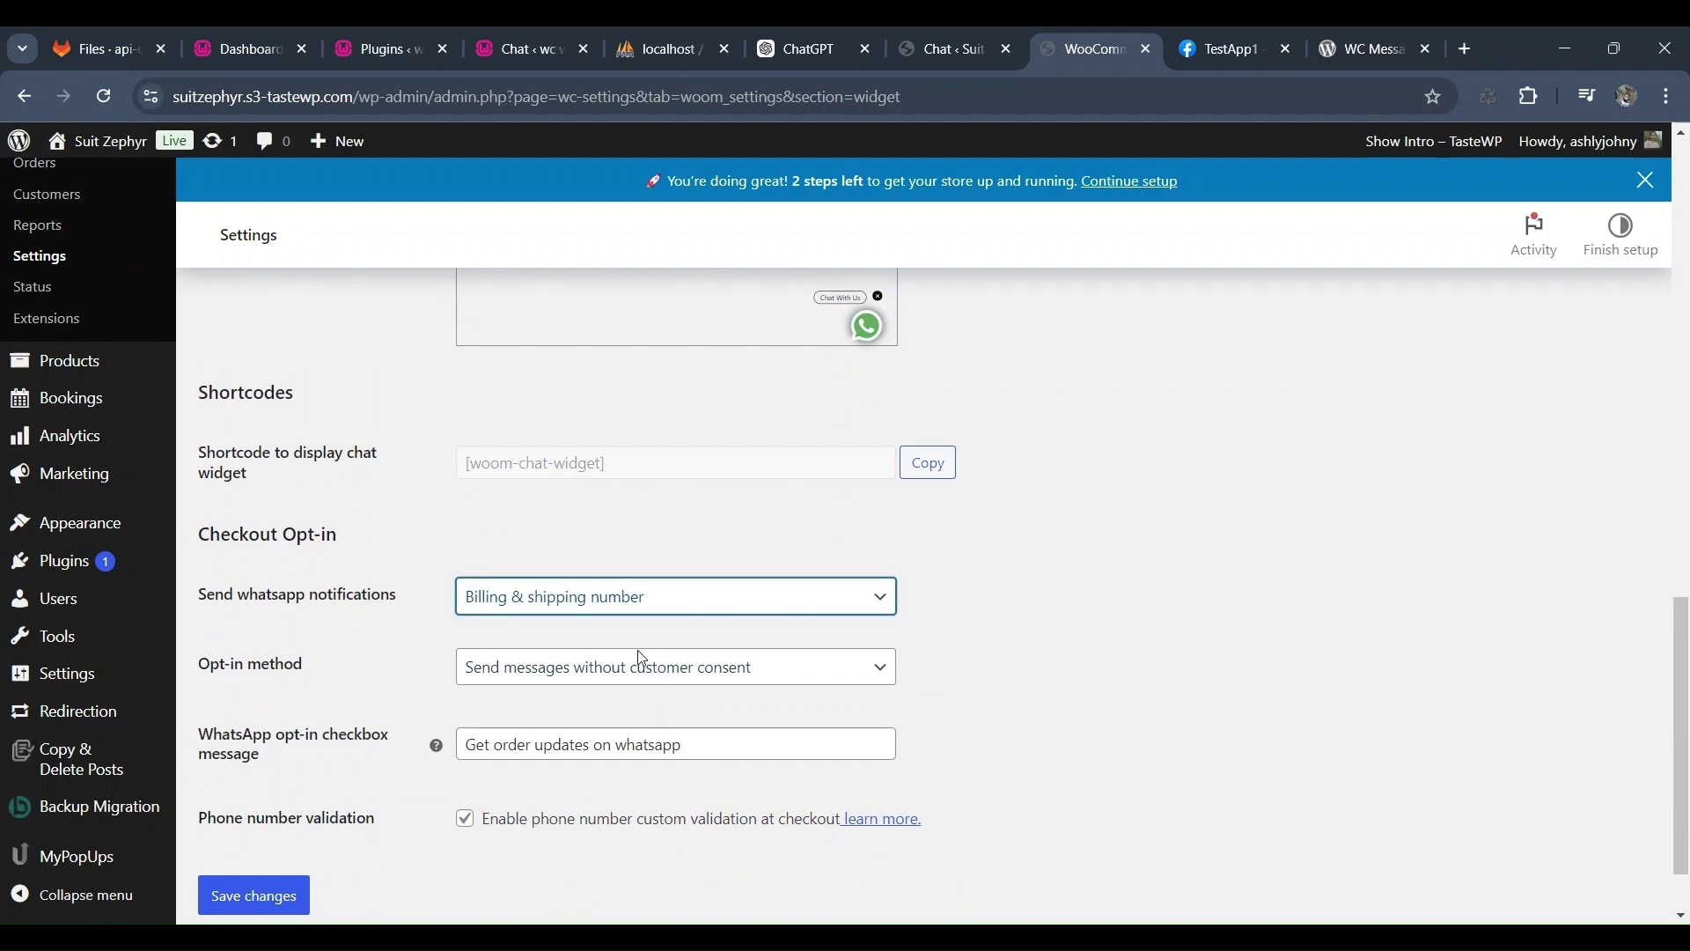
pyautogui.press('Up')
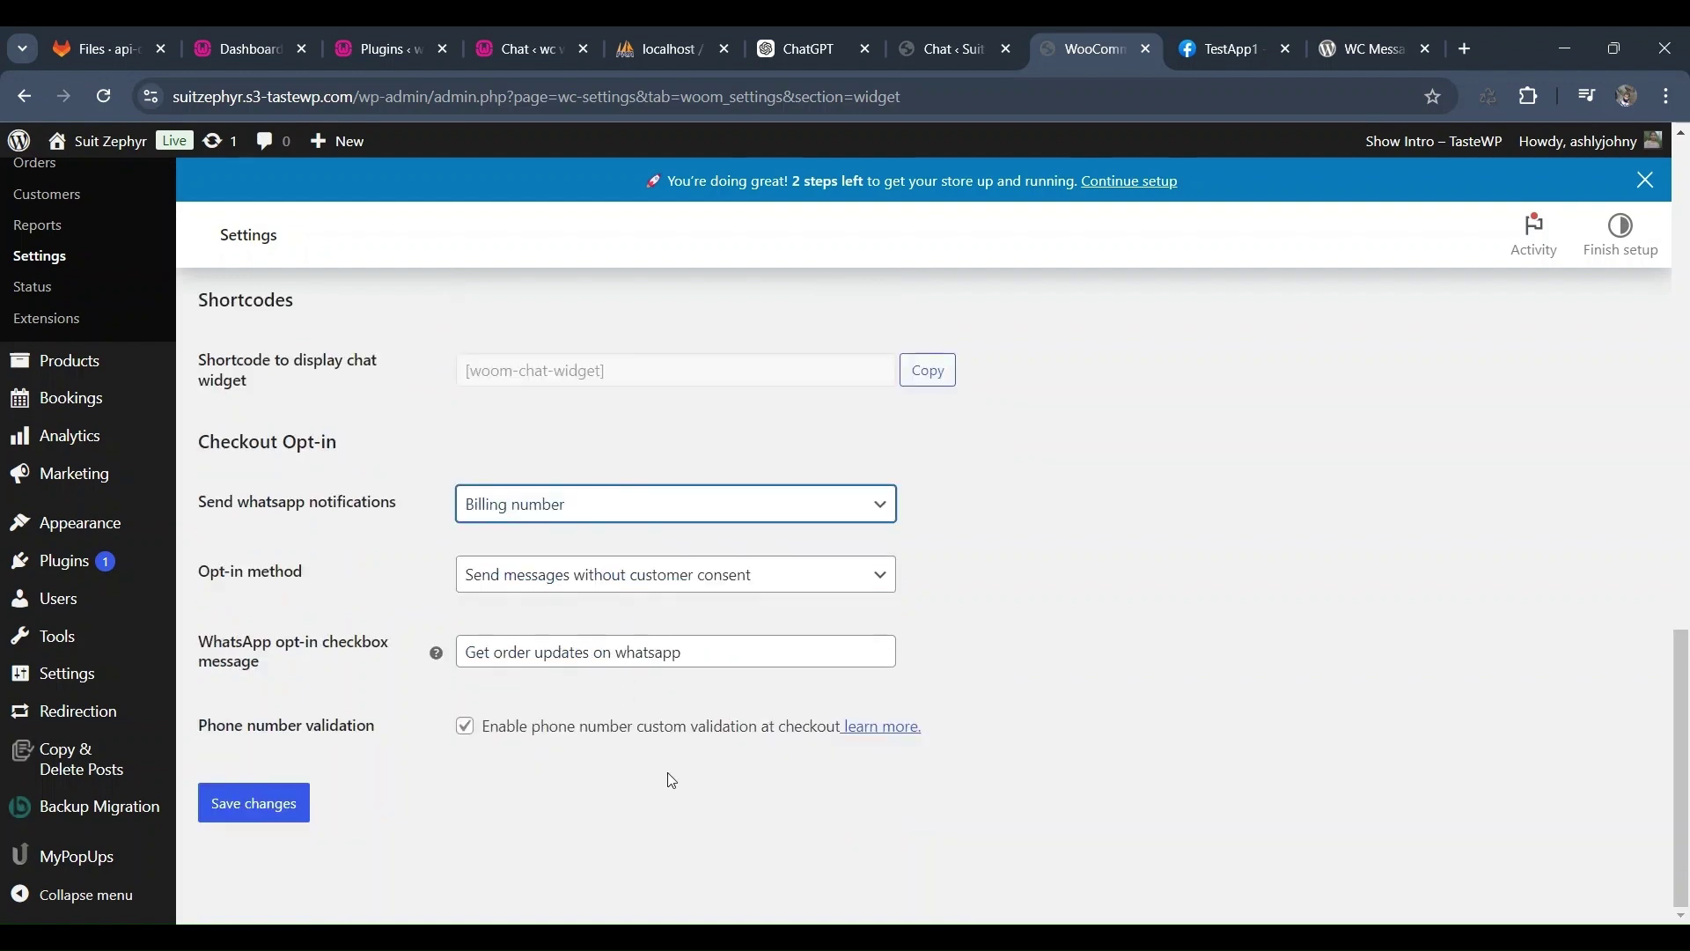
pyautogui.press('Down')
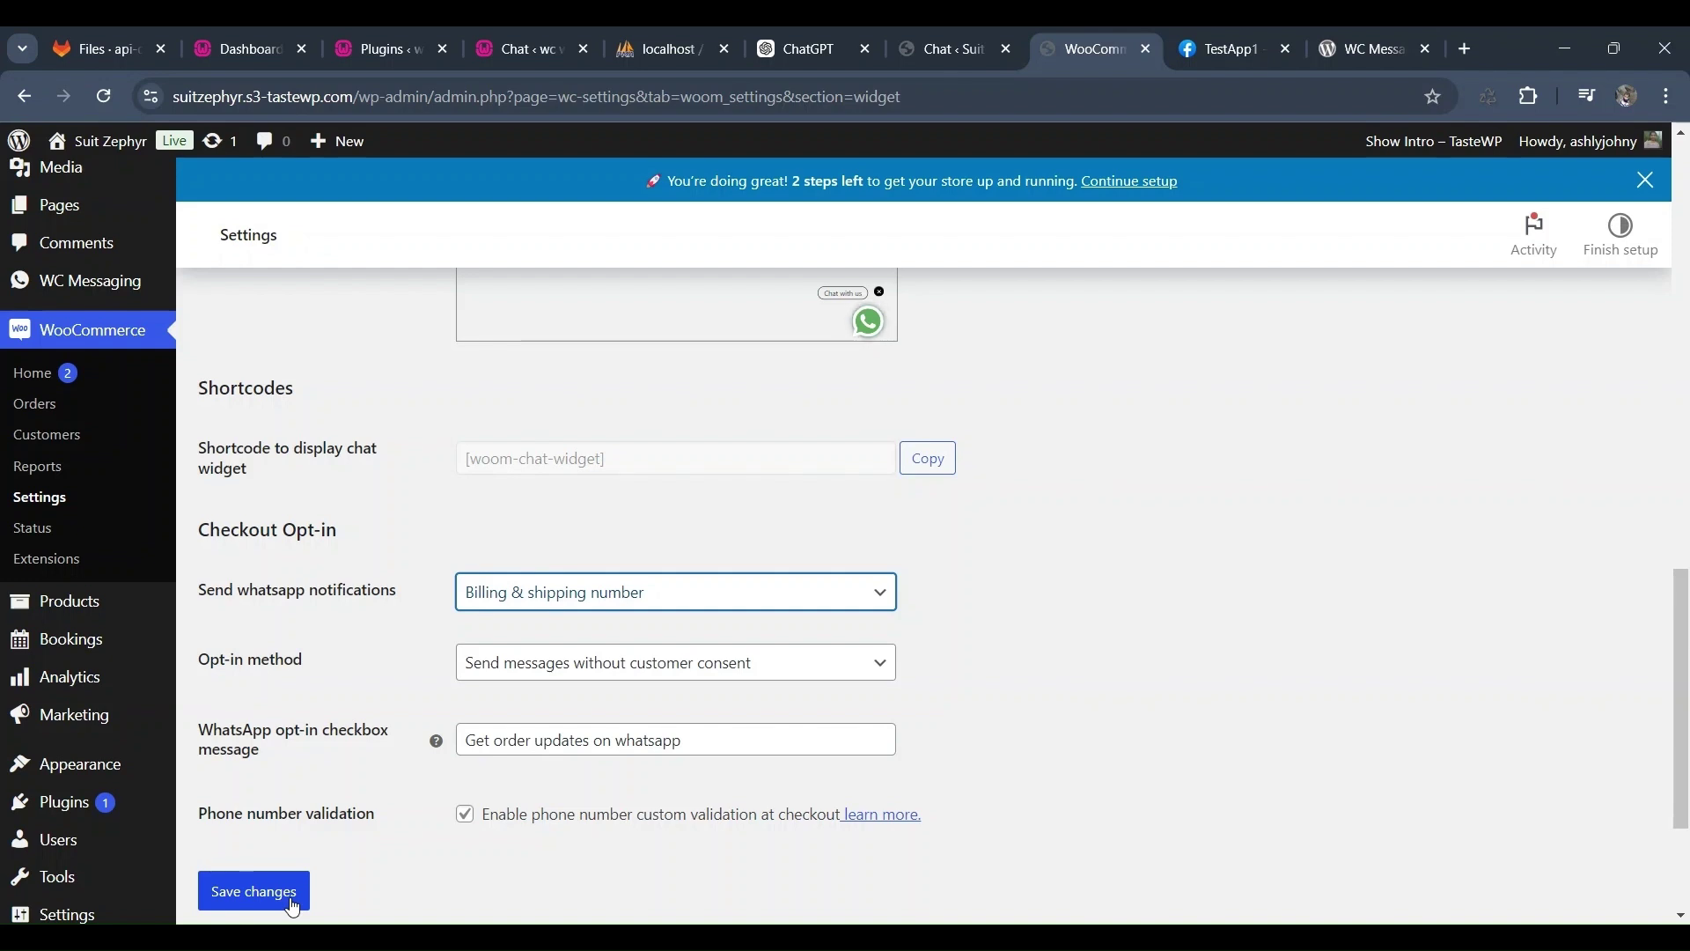
# - Open the WC Messaging Support page and scroll through its diagnostic information
pyautogui.click(541, 434)
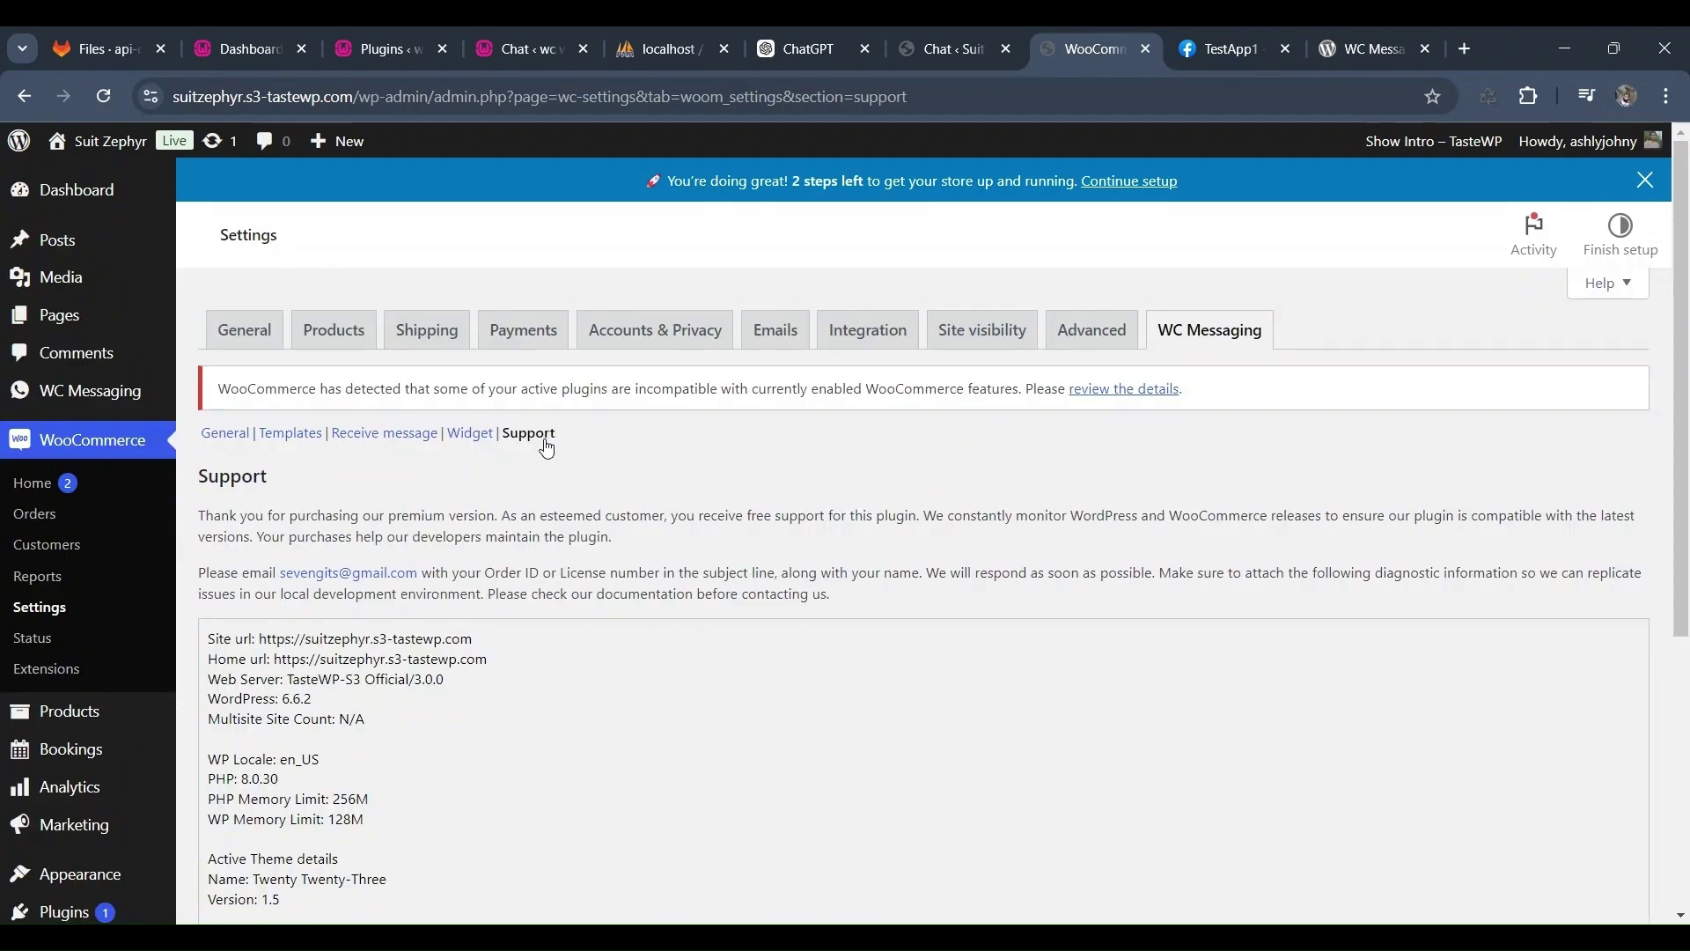
pyautogui.scroll(-1, 620, 669)
pyautogui.scroll(-4, 620, 669)
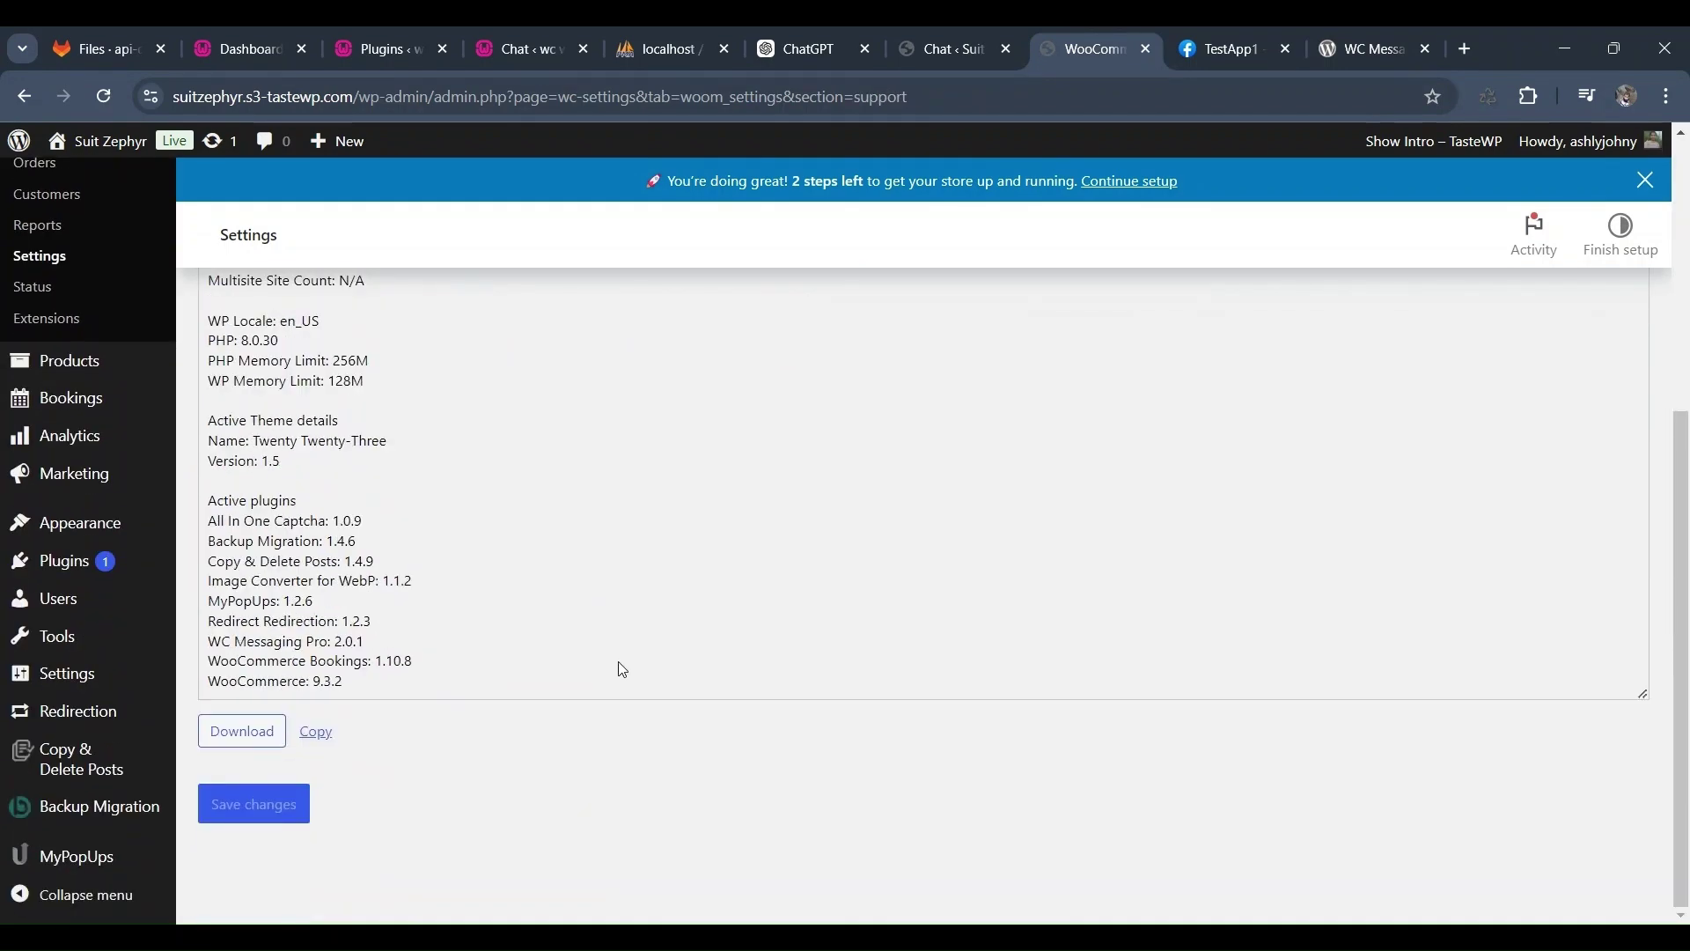
pyautogui.scroll(5, 622, 670)
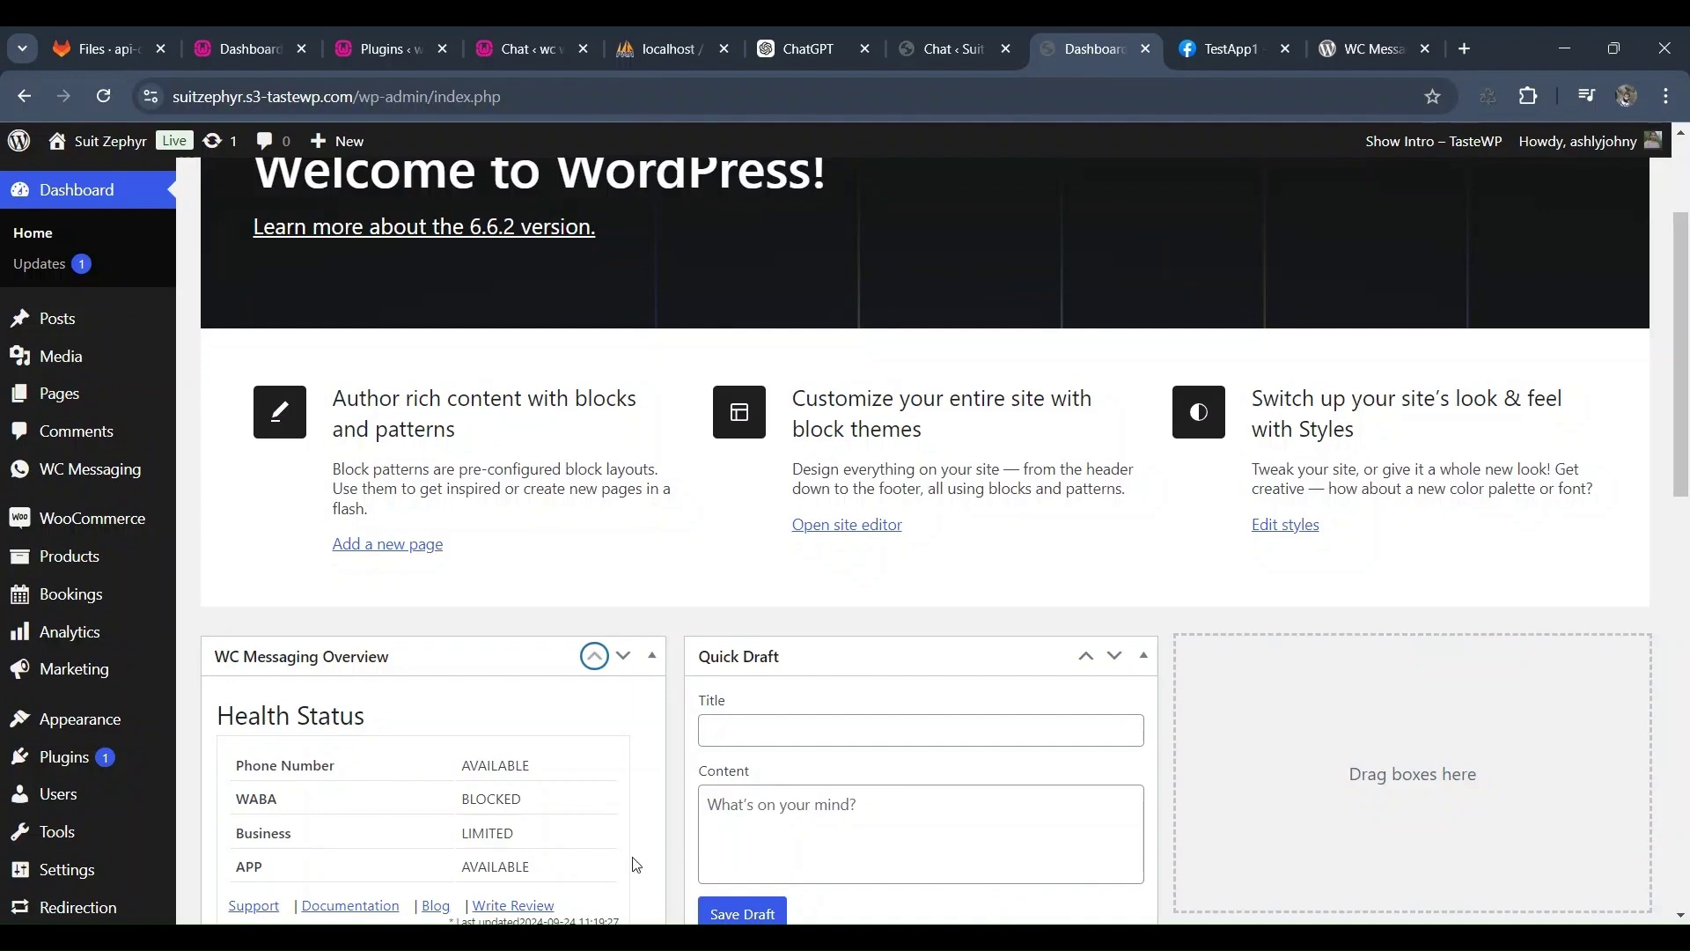
# - Scroll the Dashboard to review the WC Messaging Overview health status
pyautogui.scroll(-1, 636, 864)
pyautogui.scroll(1, 637, 864)
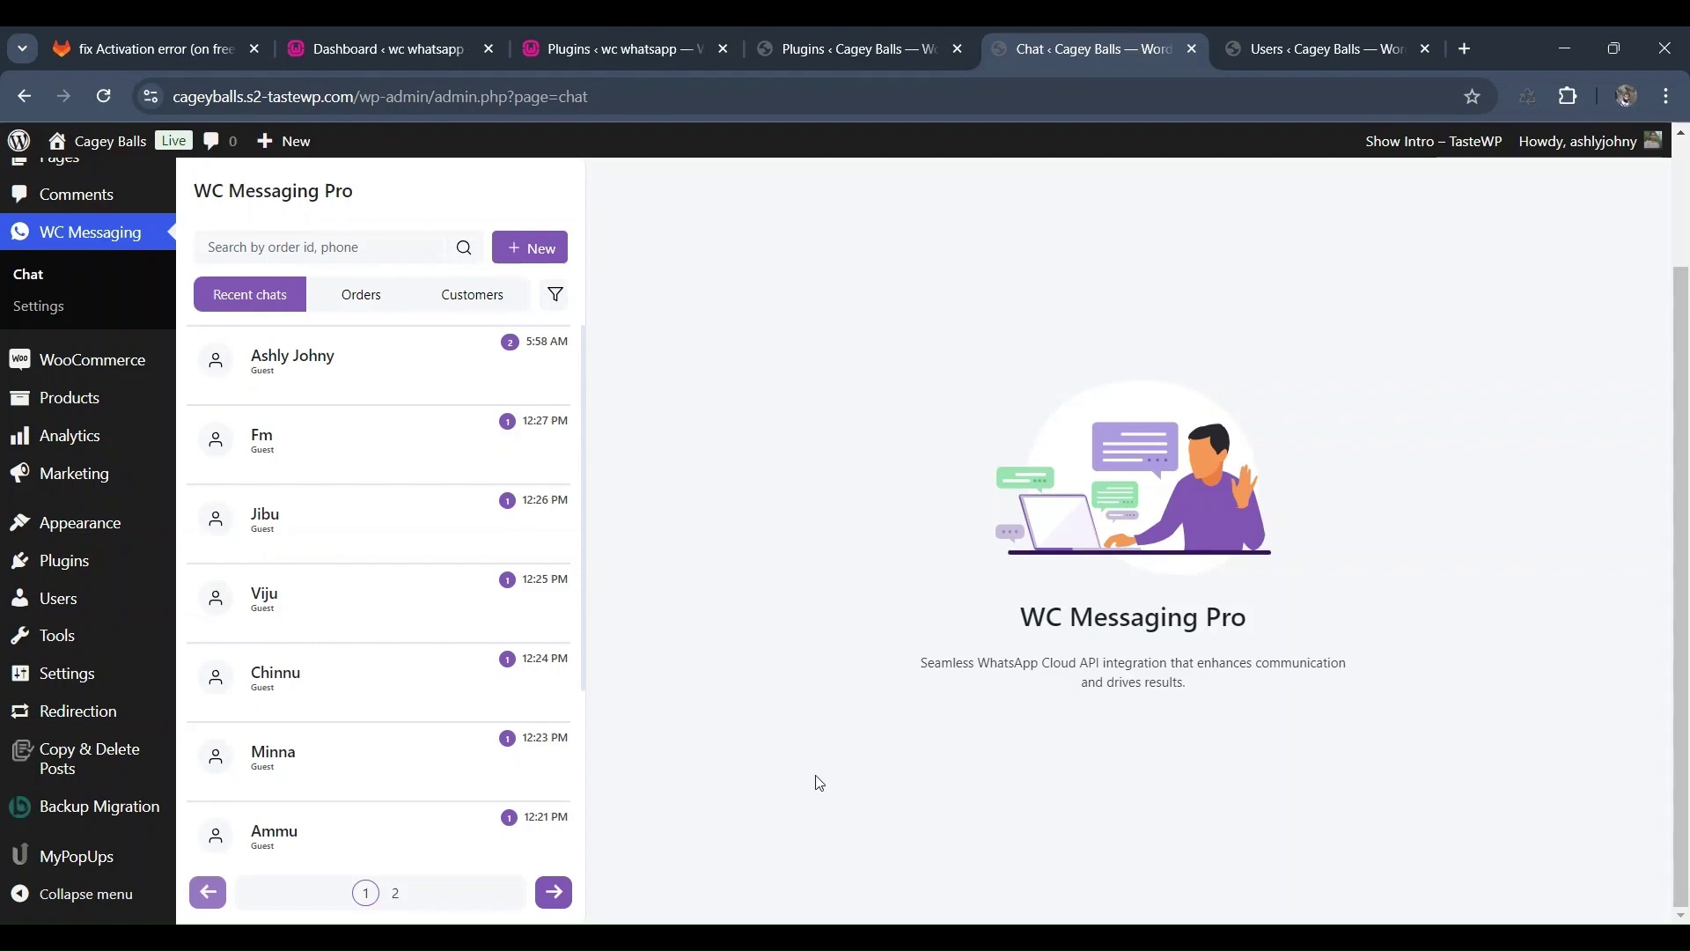
# - Browse the Orders, Customers and Recent chats lists, then open the top chat's label manager
pyautogui.click(379, 308)
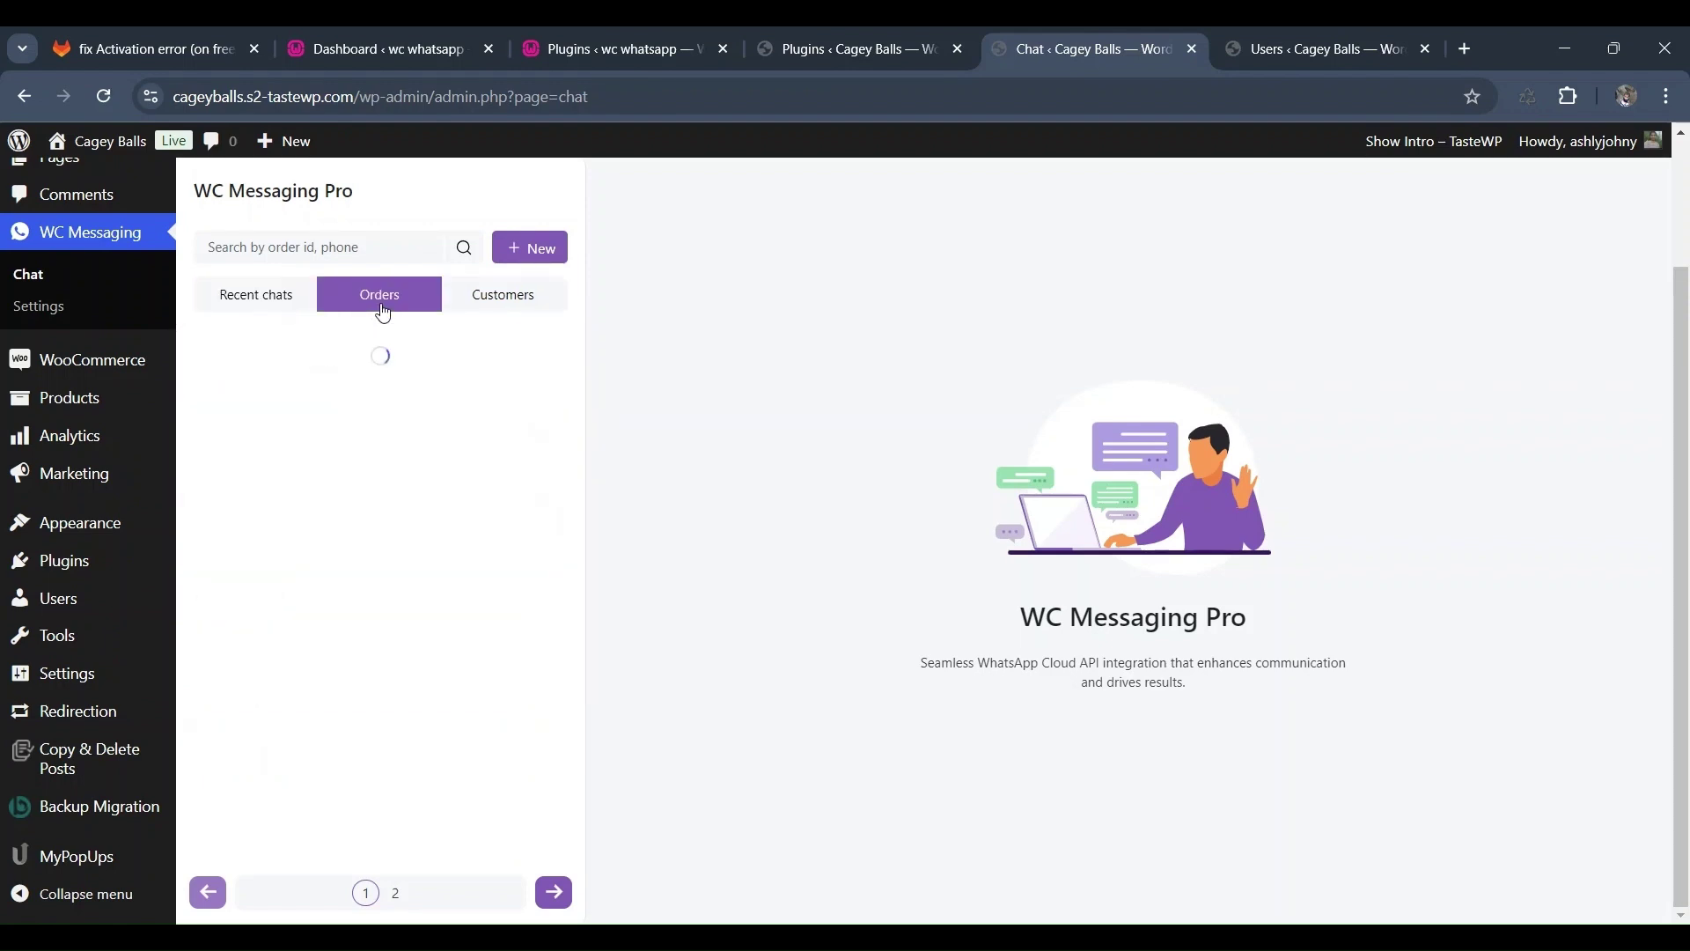
pyautogui.click(502, 309)
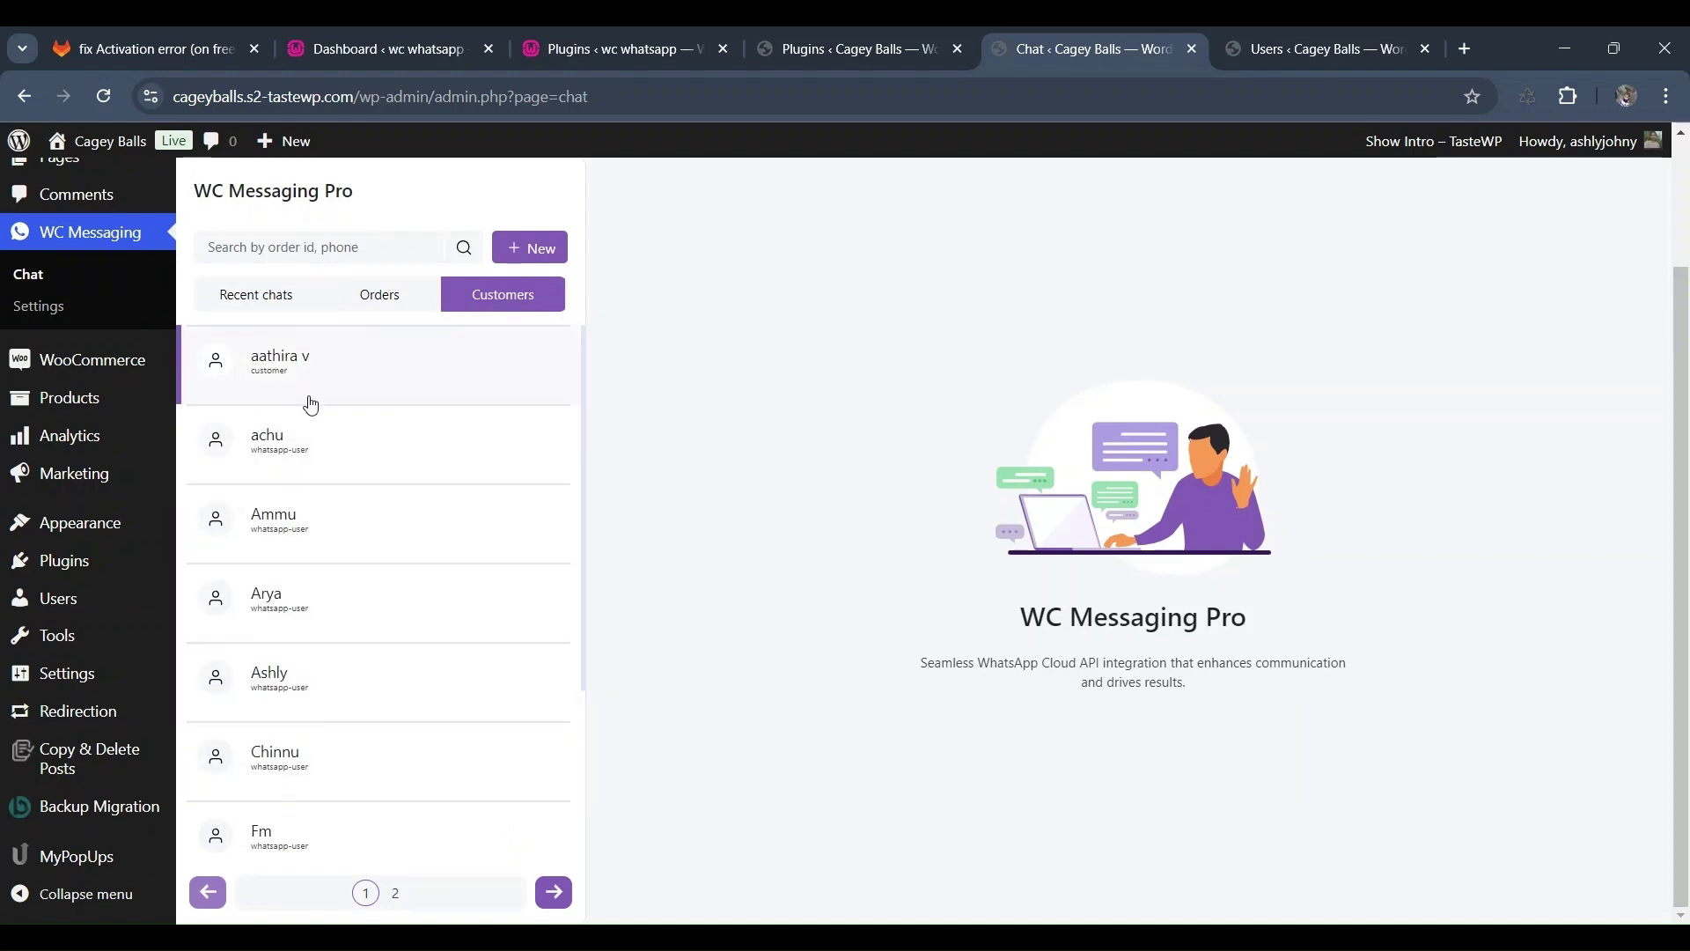
pyautogui.click(240, 292)
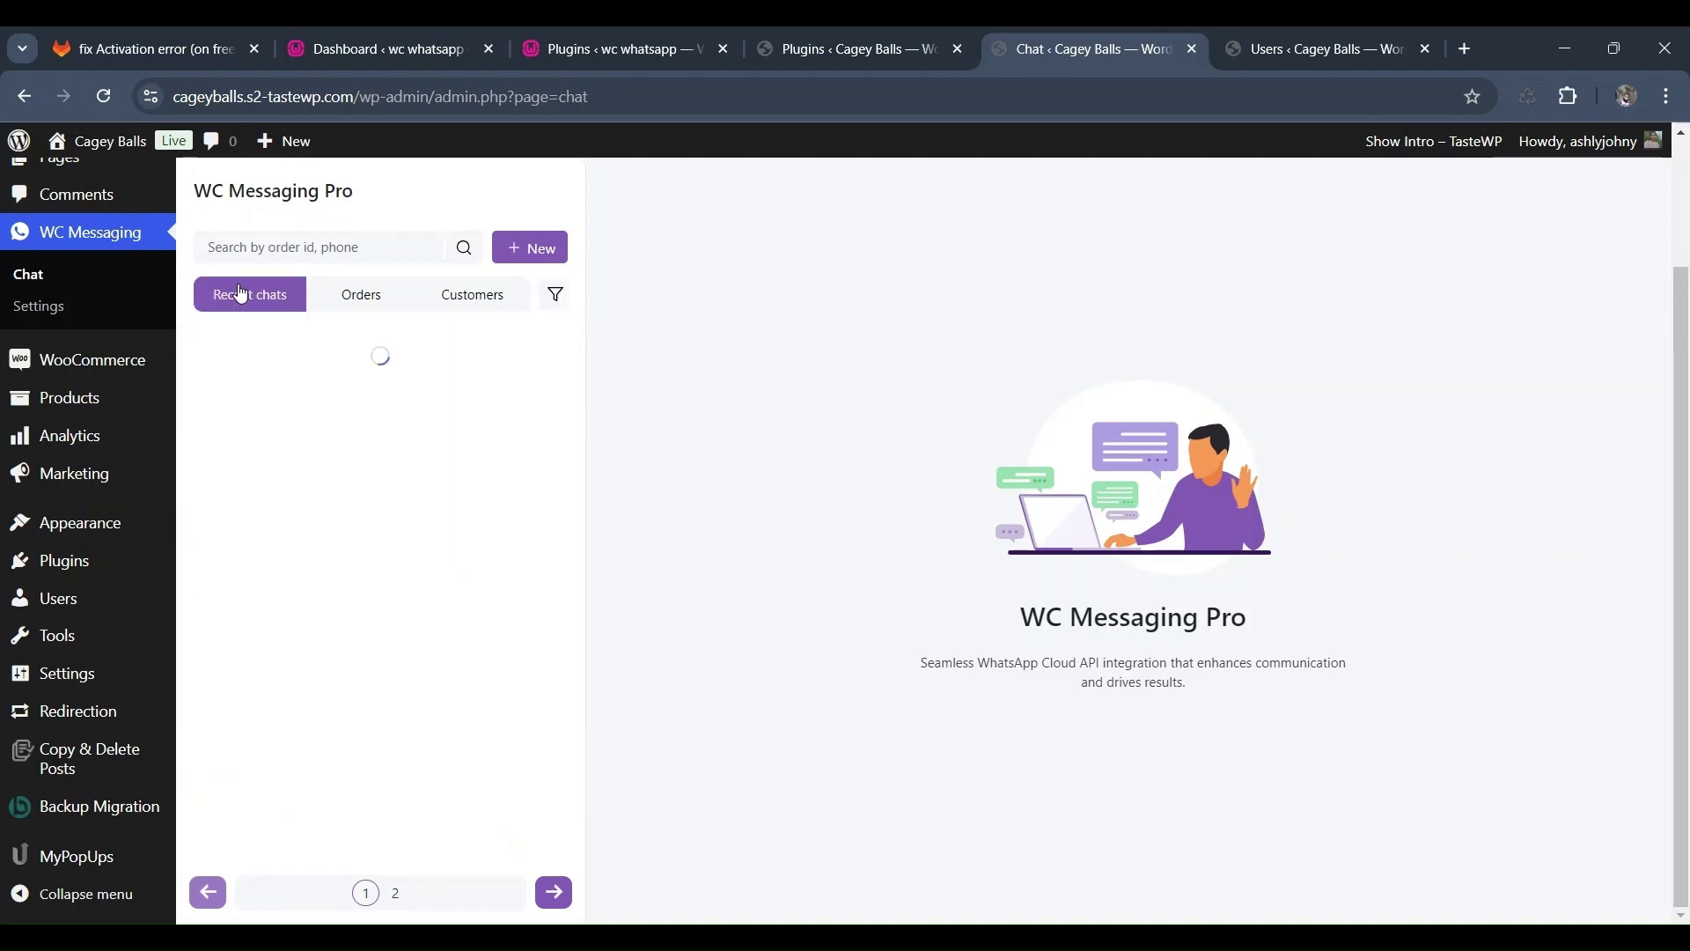
pyautogui.click(287, 379)
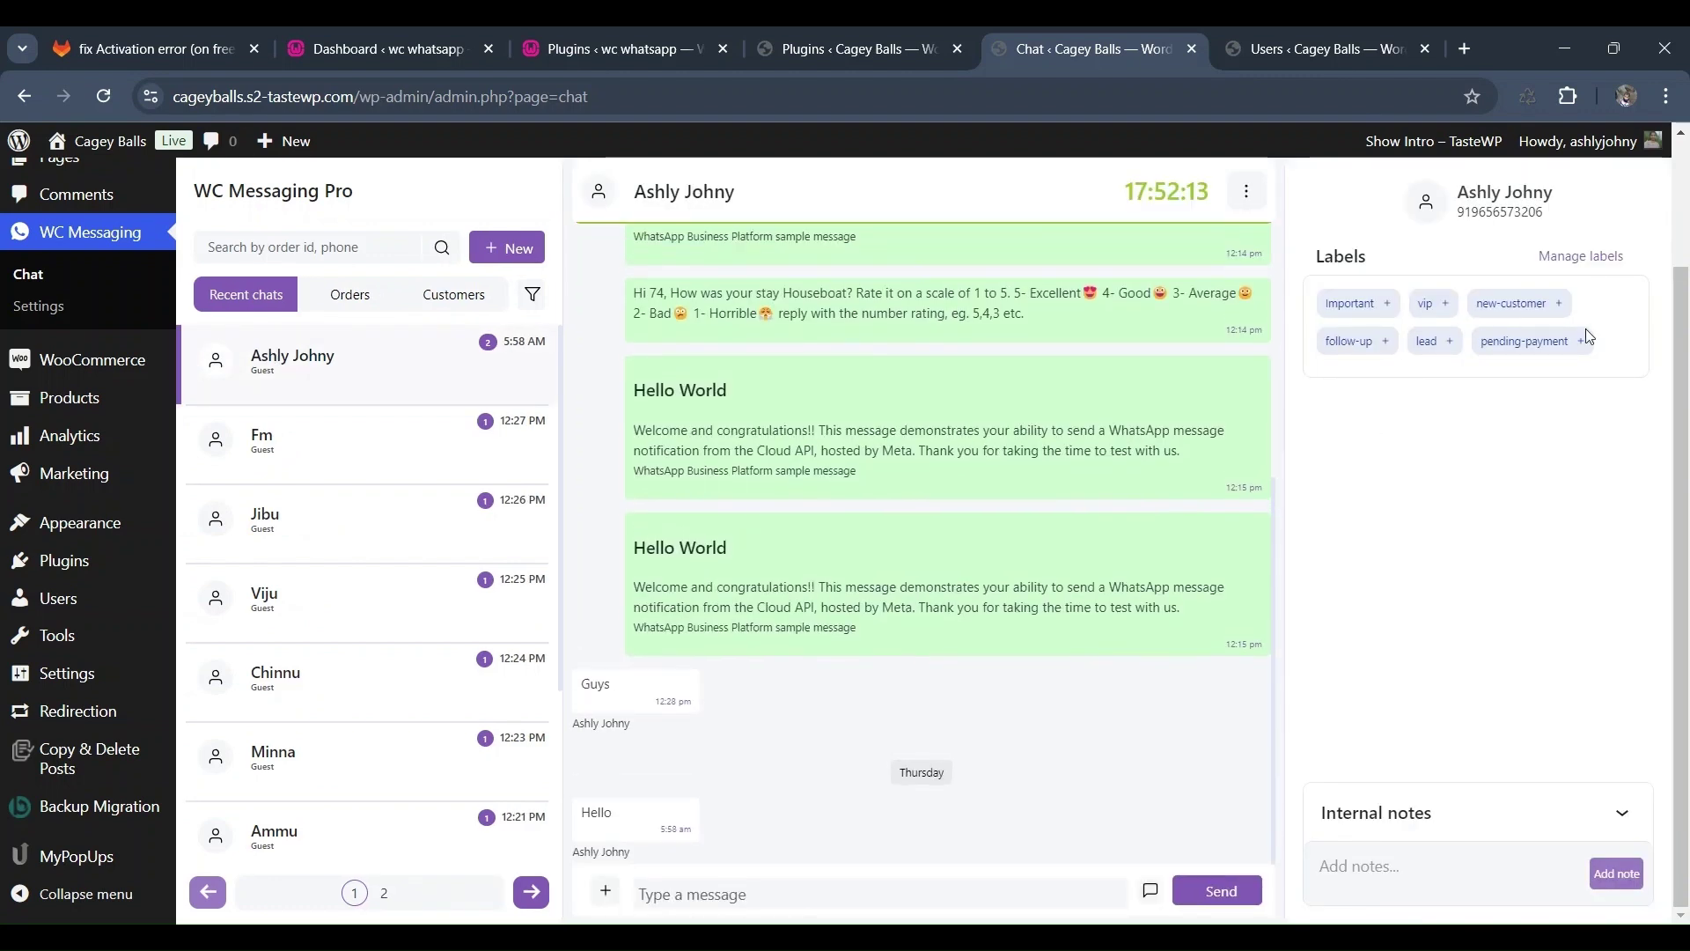
pyautogui.click(1590, 257)
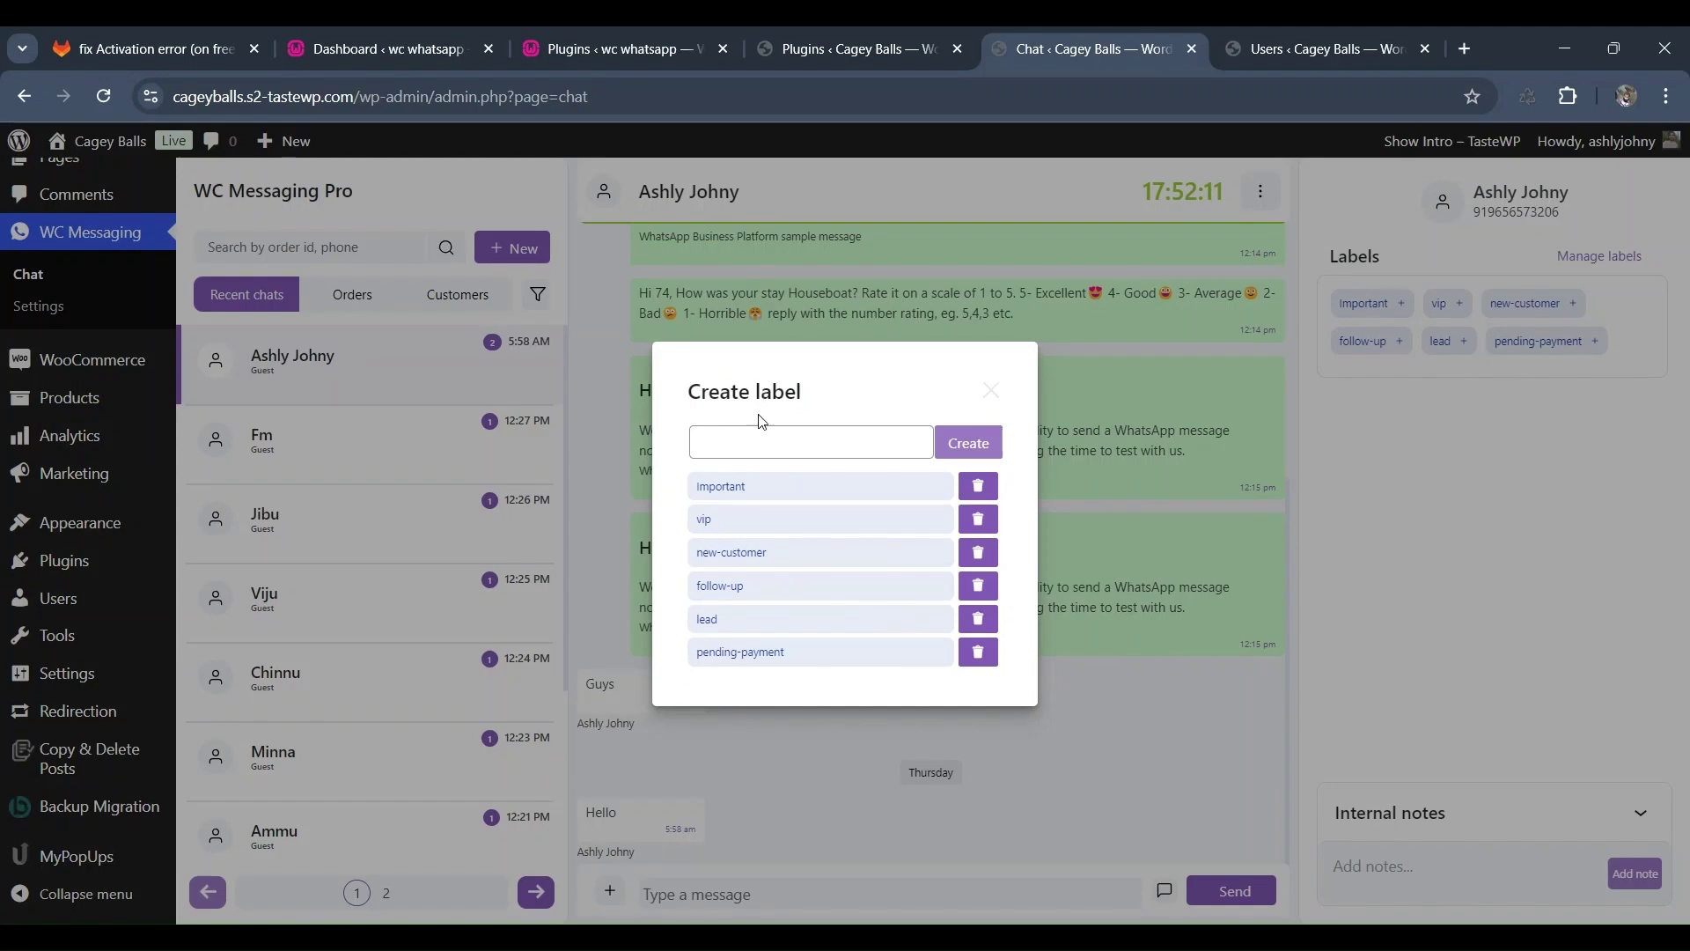
# - Create a chat label named 'new order' and close the label dialog
pyautogui.click(750, 451)
pyautogui.write('ne')
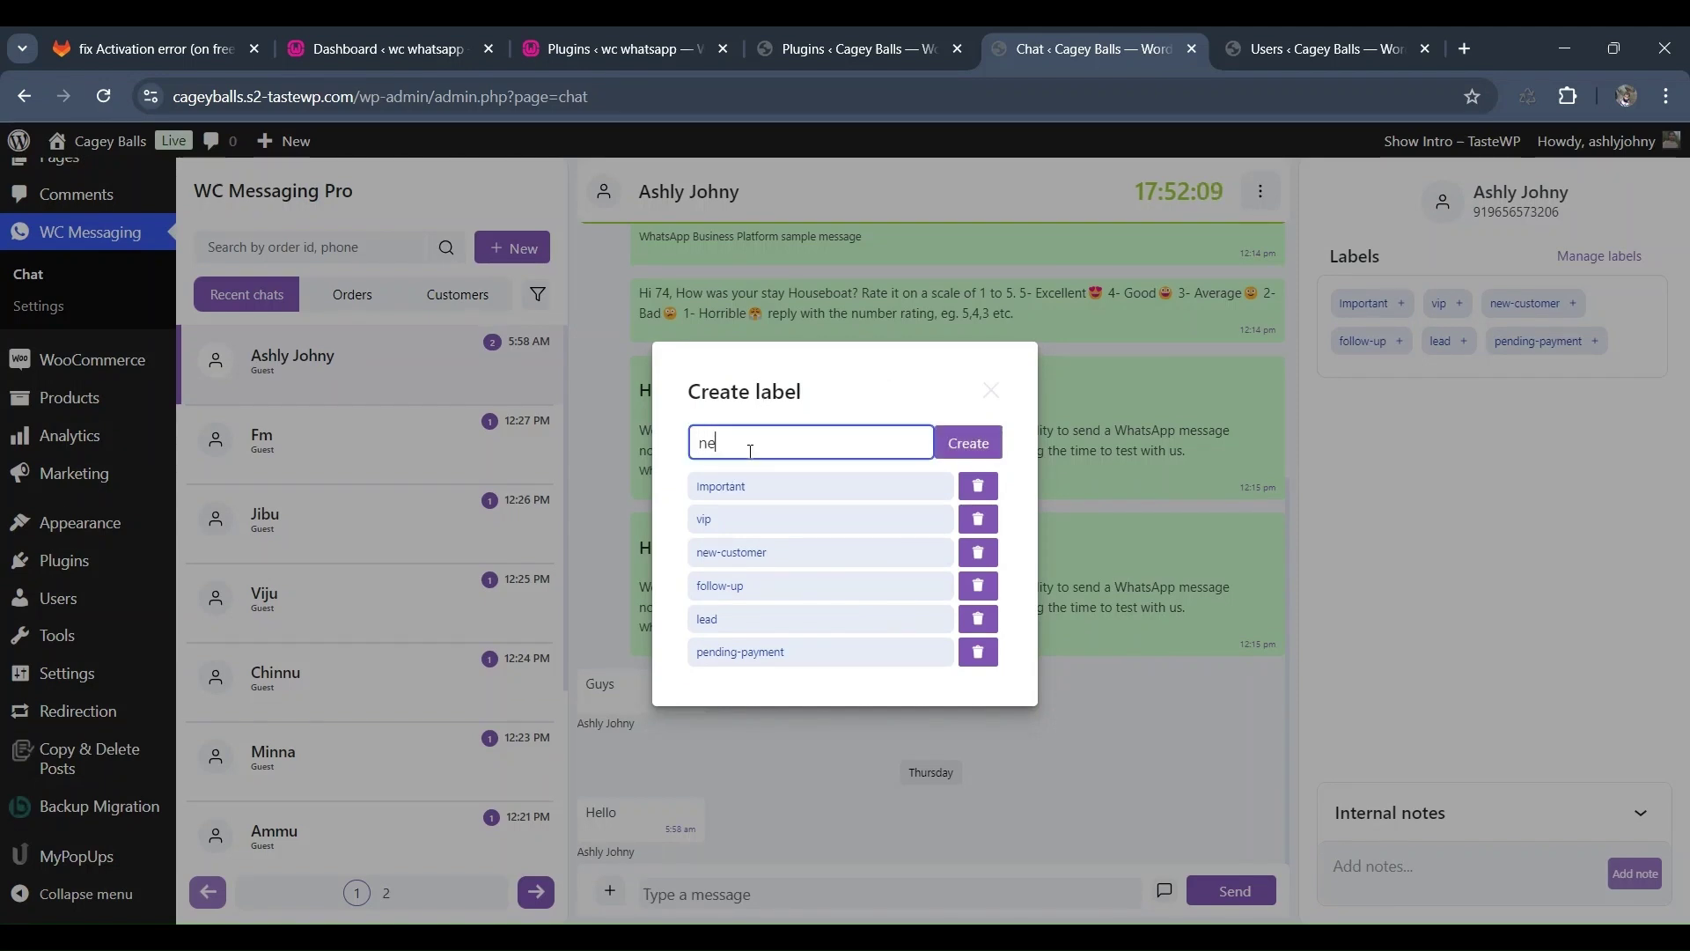
pyautogui.write('w order')
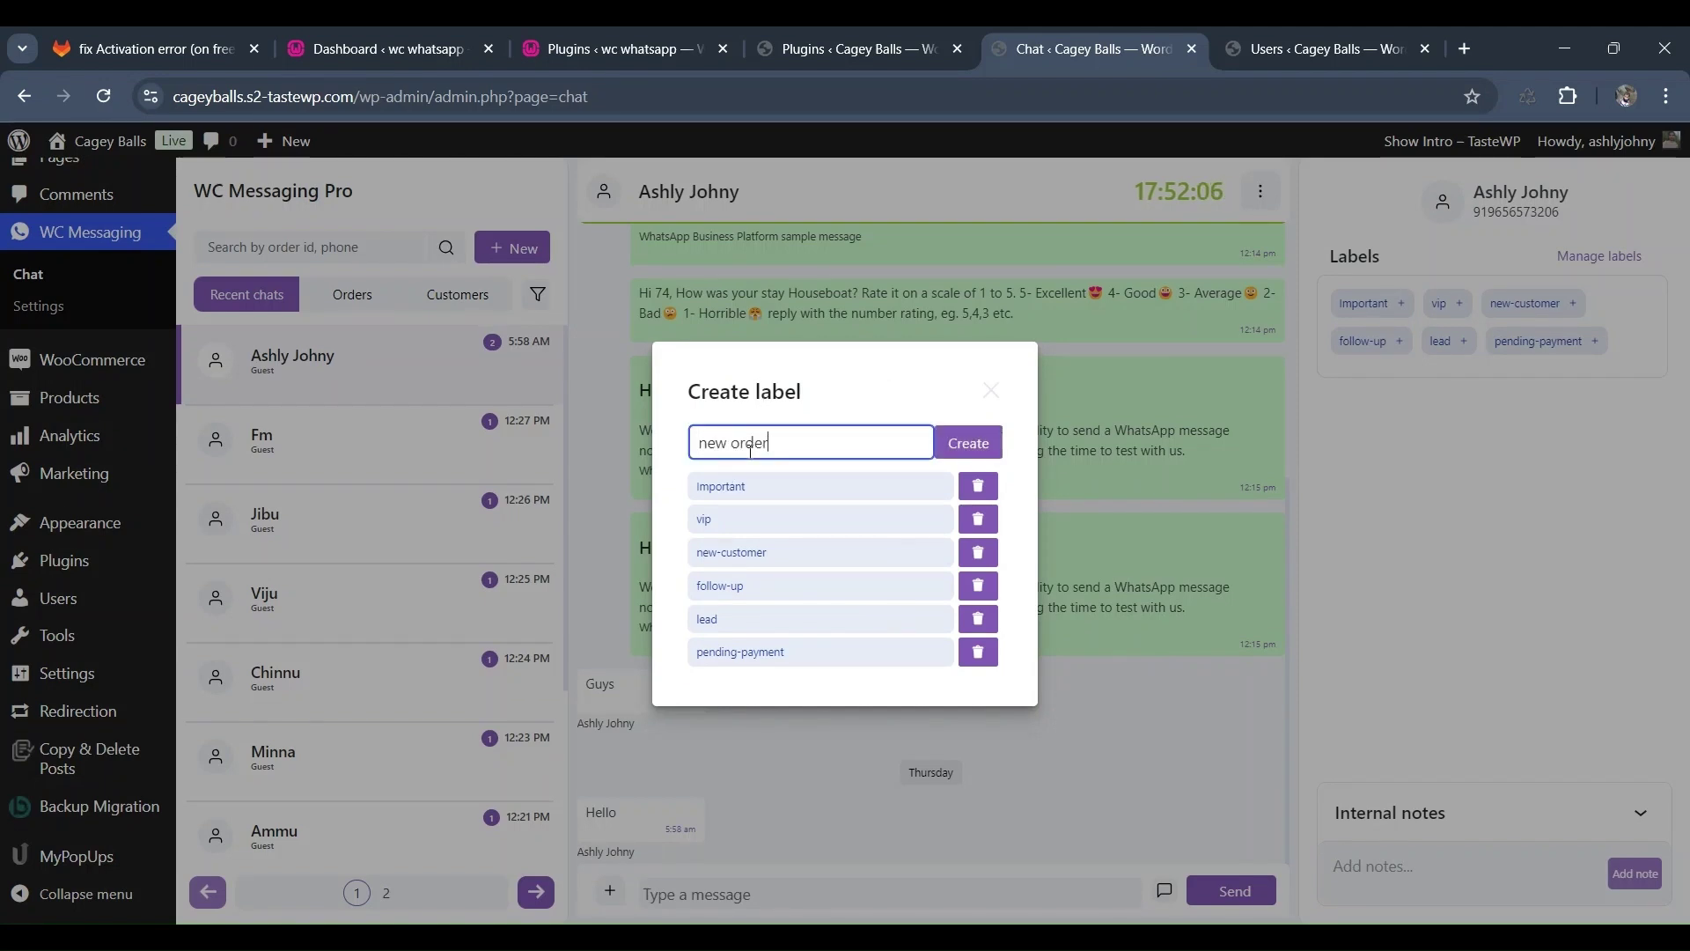
pyautogui.click(993, 443)
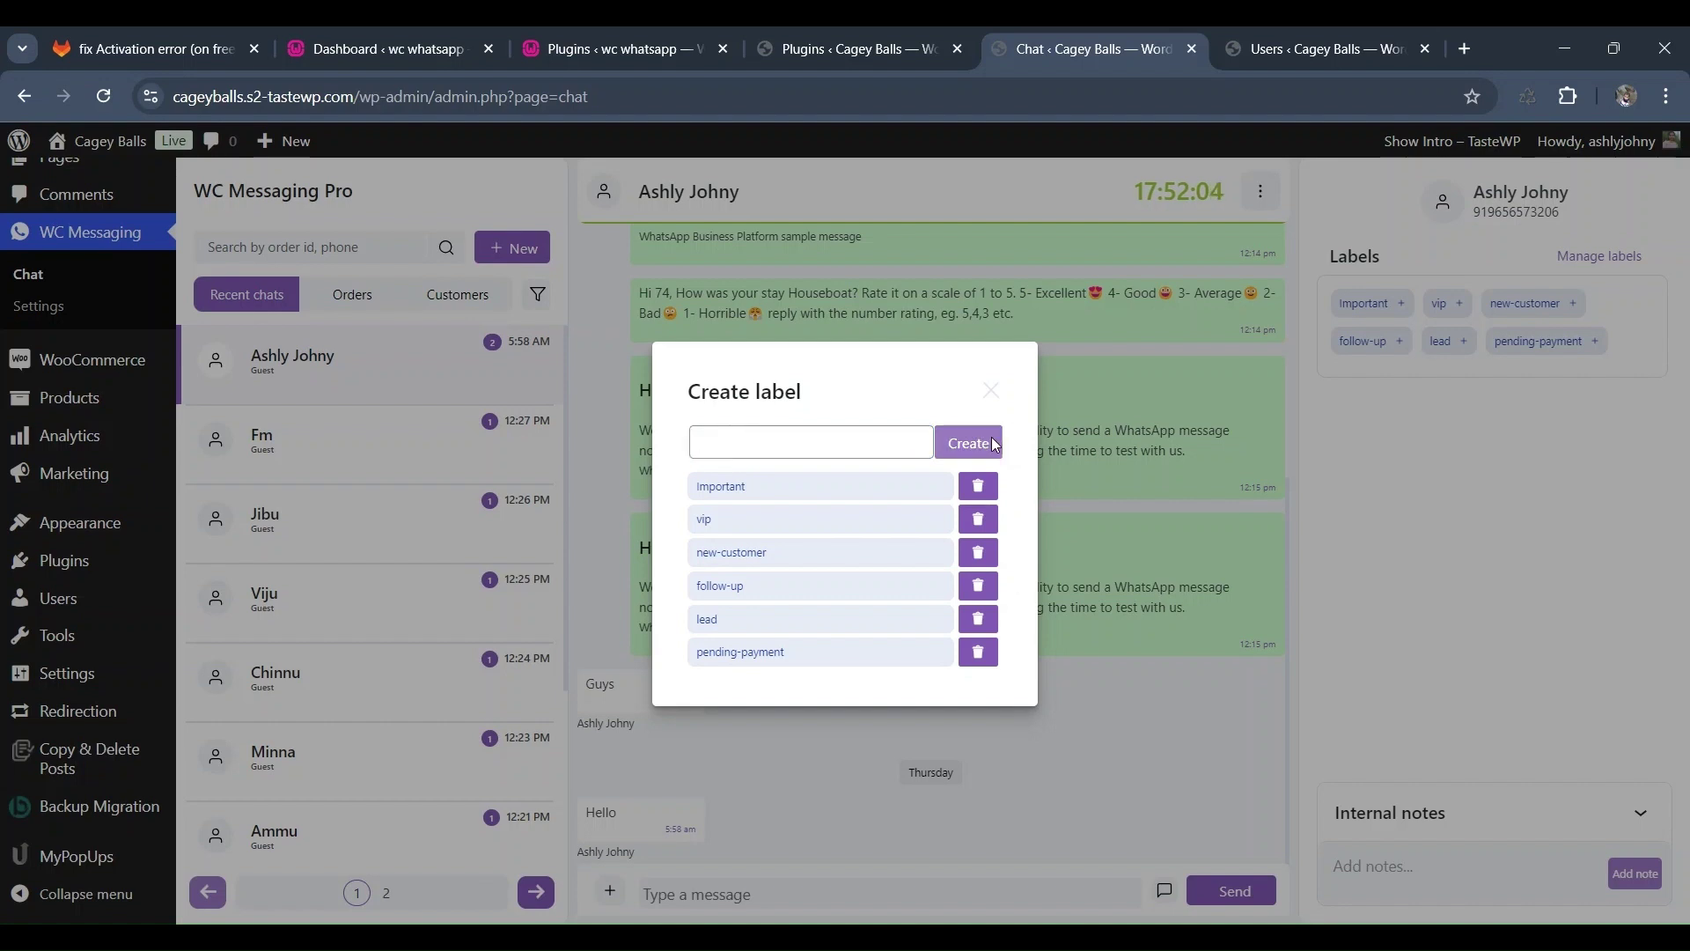
pyautogui.click(993, 389)
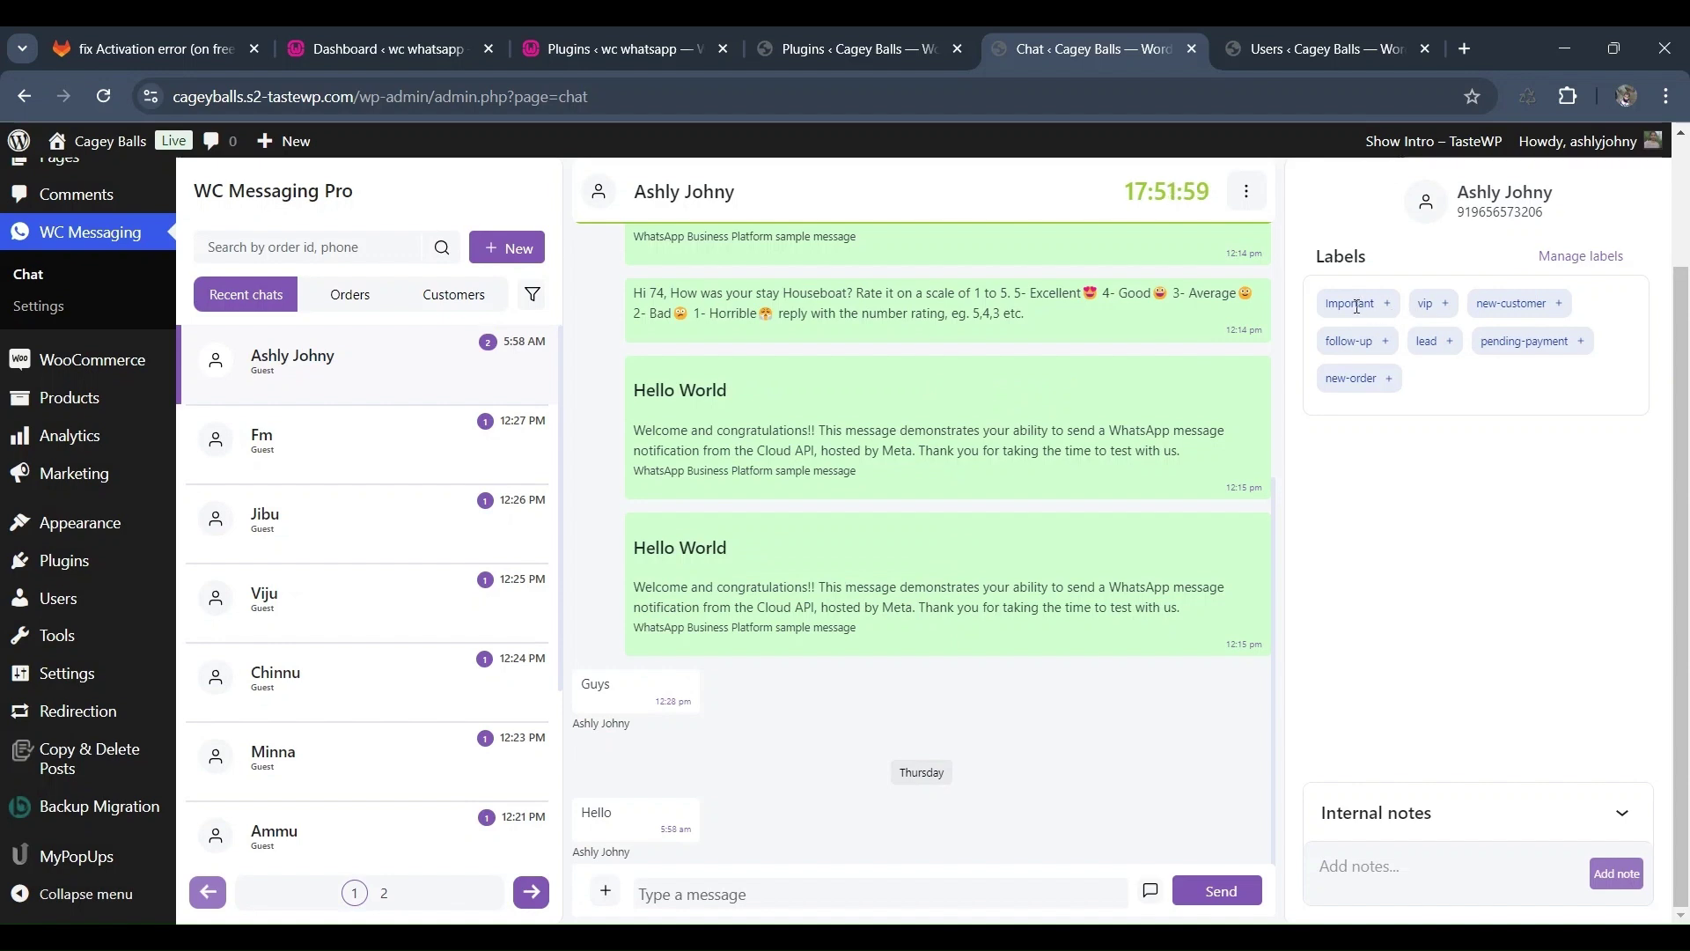
# - Tag this chat with the Important and vip labels and save them
pyautogui.click(1387, 304)
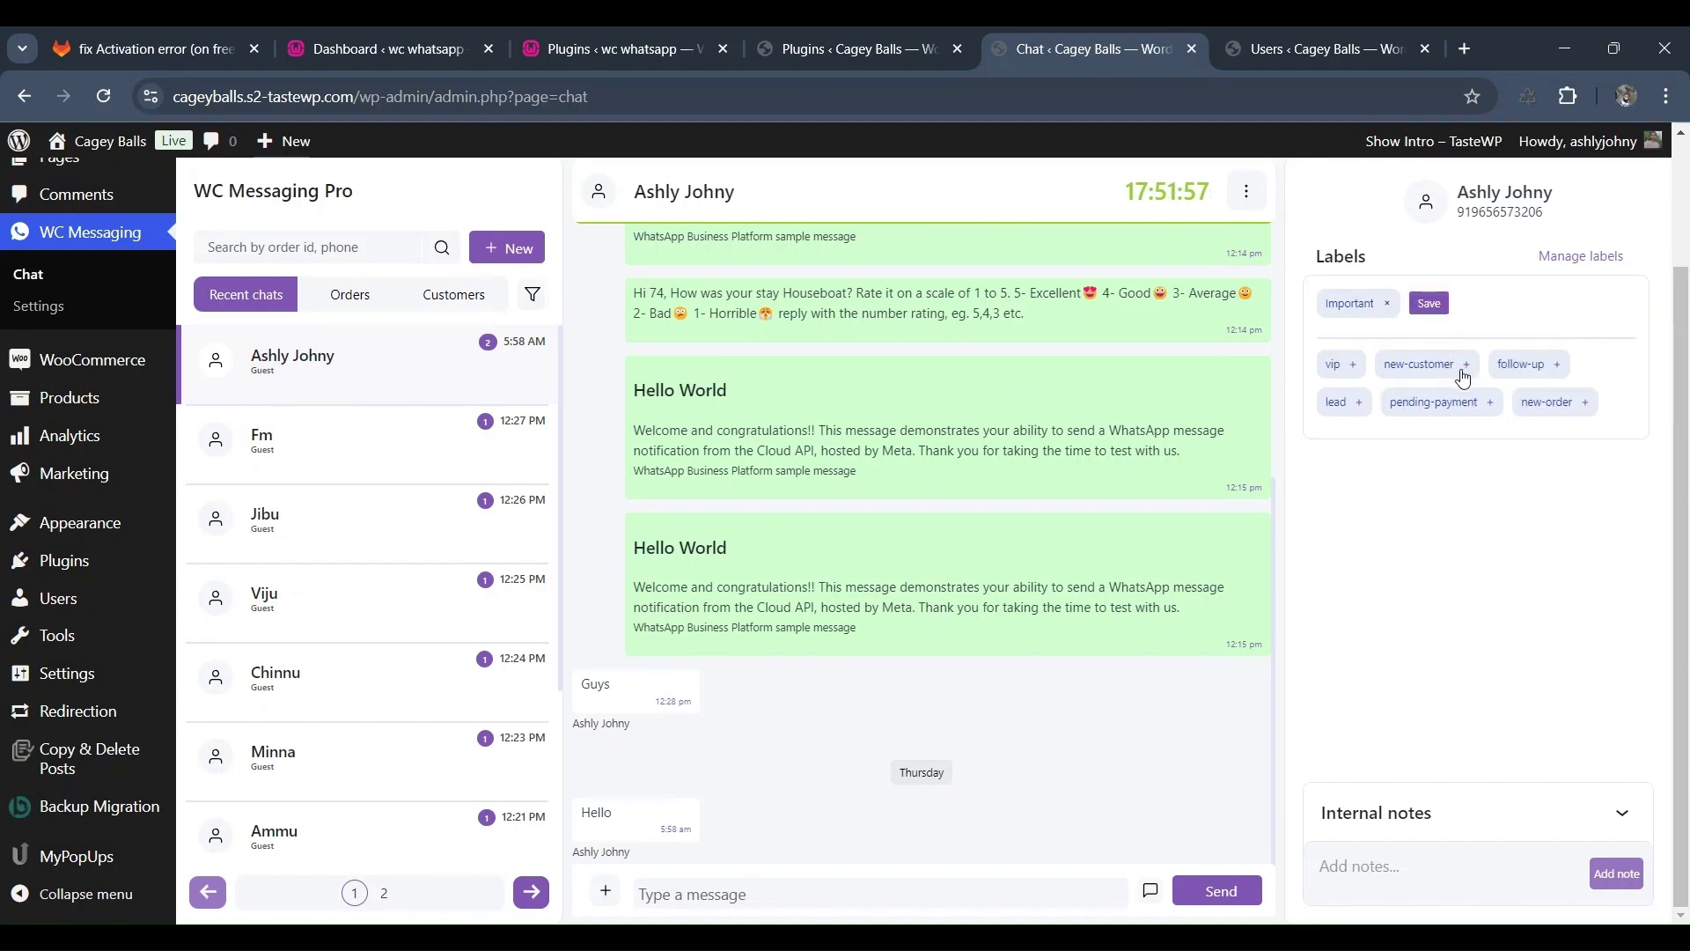
pyautogui.click(1353, 364)
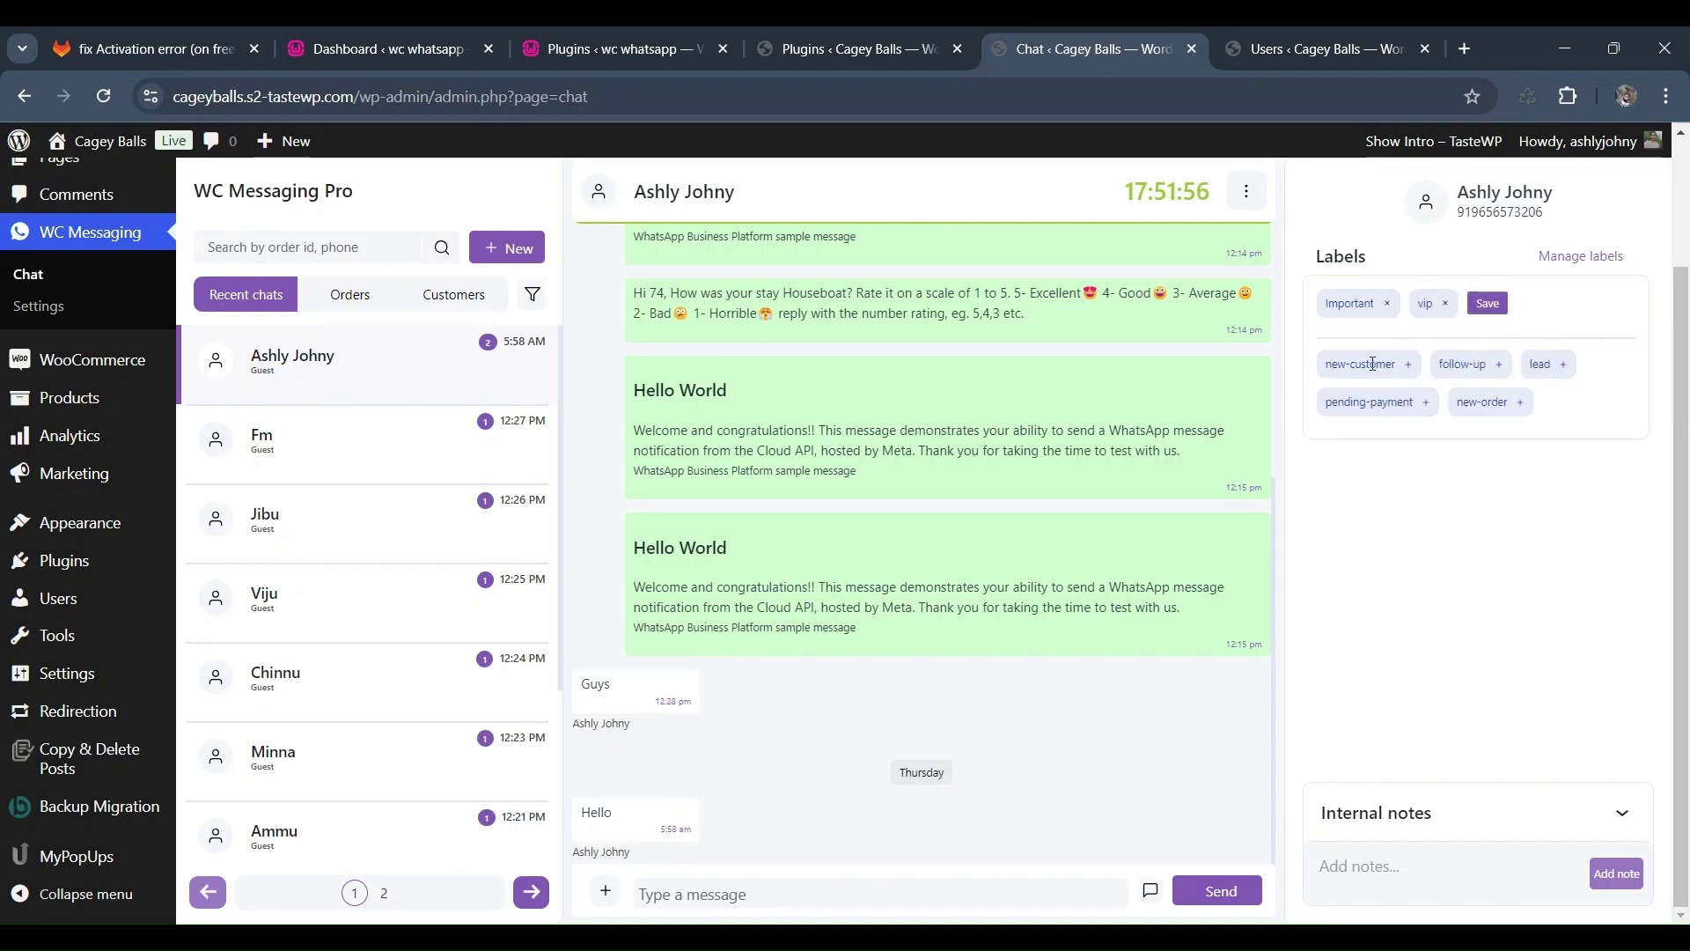
pyautogui.click(1488, 303)
# - Add the internal note 'important customer follow up every day', then close and reopen the chat
pyautogui.click(1406, 867)
pyautogui.write('important customer f')
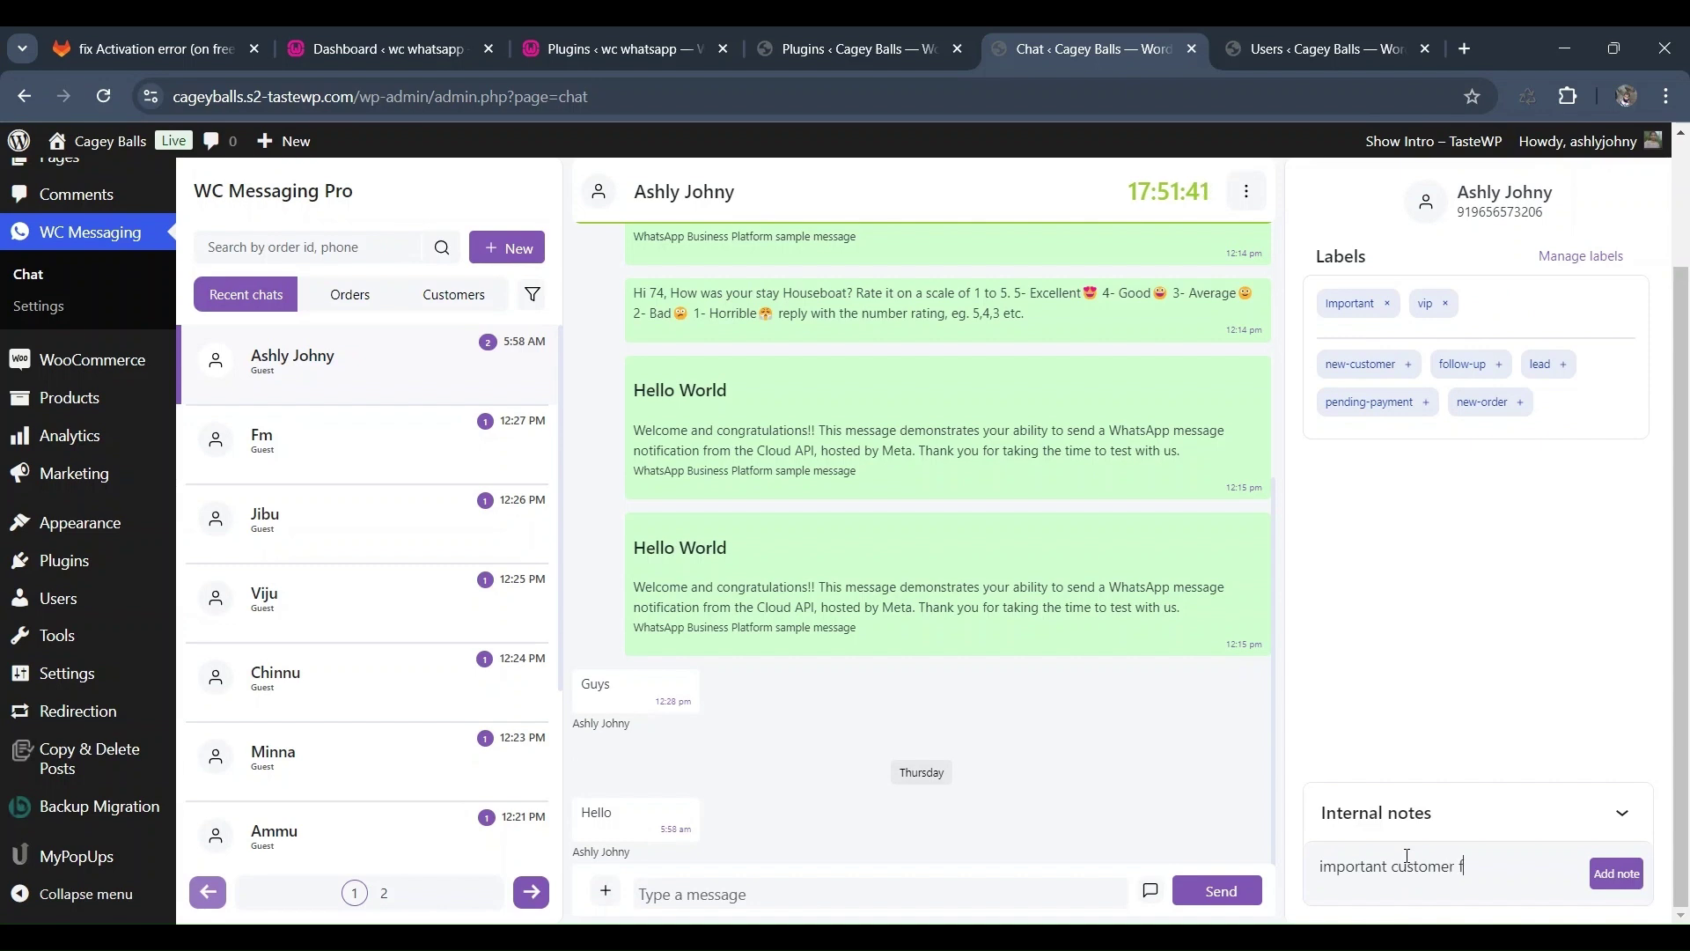
pyautogui.write('ollow ')
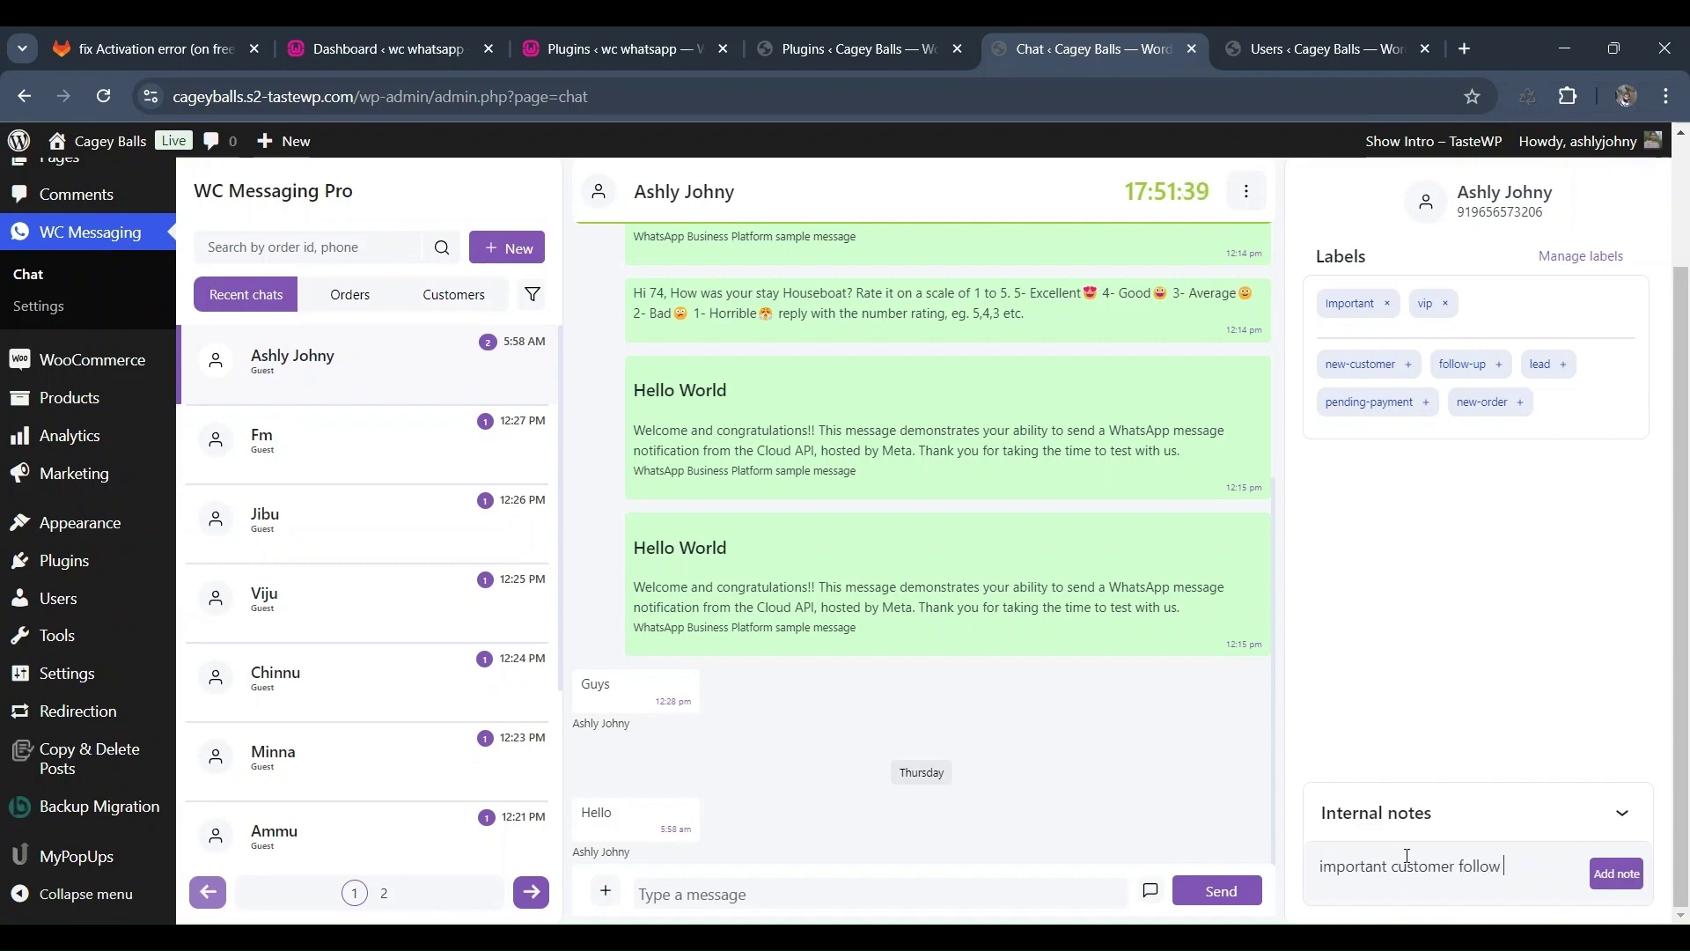
pyautogui.write('up every day')
pyautogui.click(1620, 876)
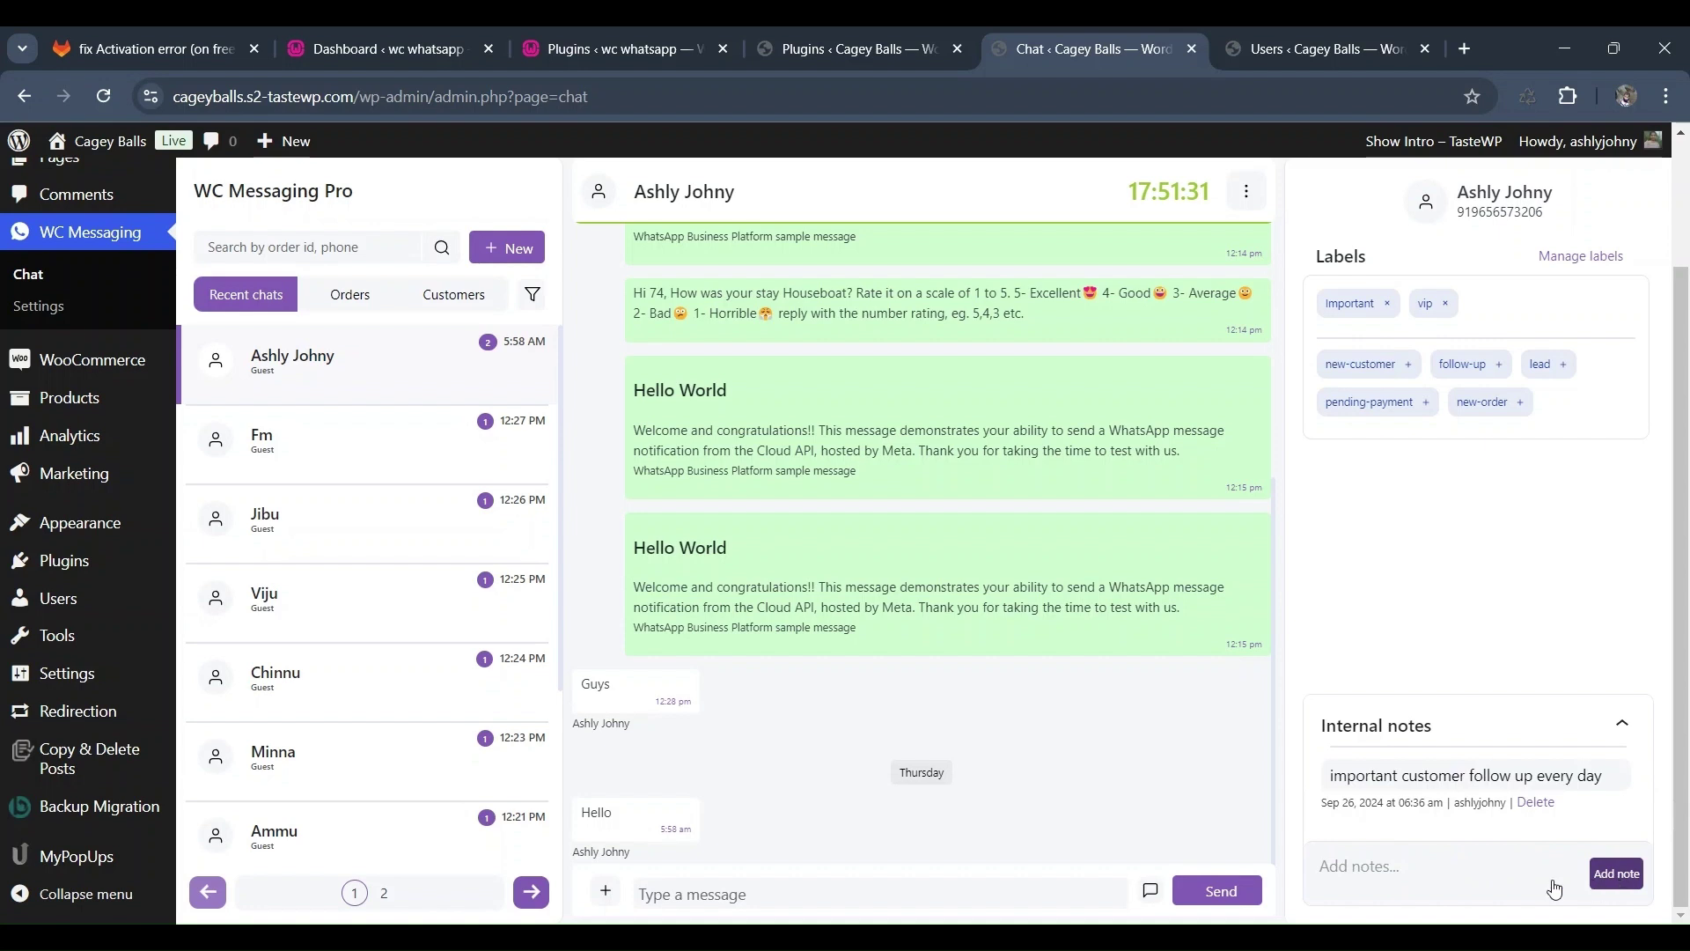
pyautogui.click(559, 401)
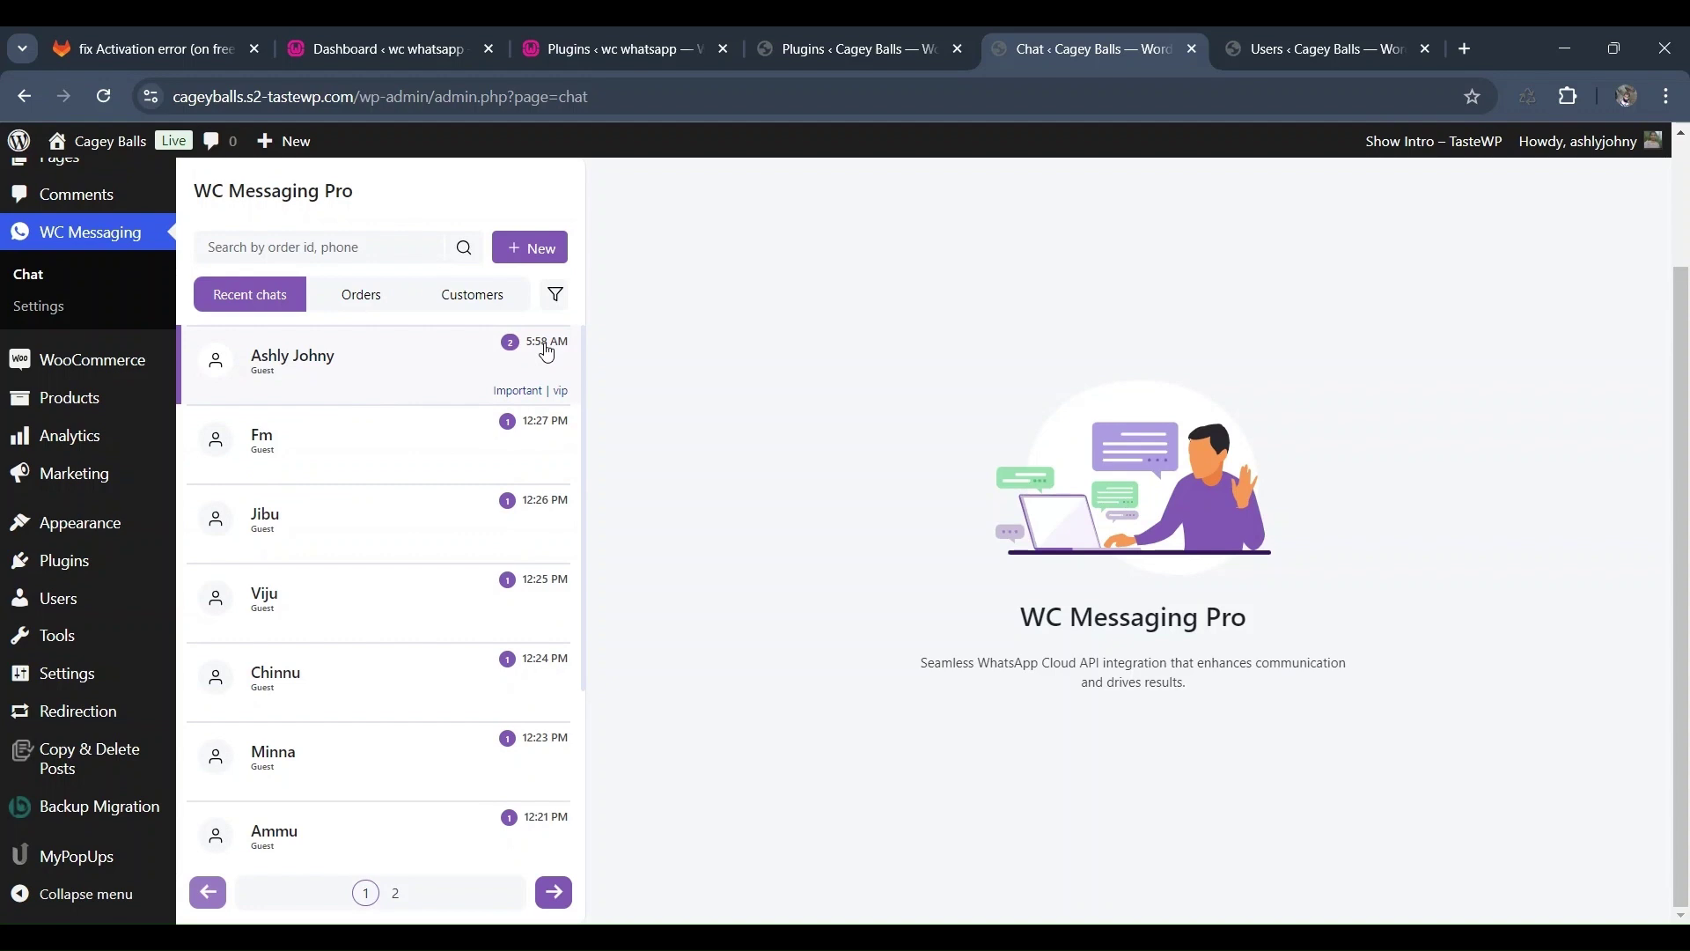
pyautogui.click(433, 376)
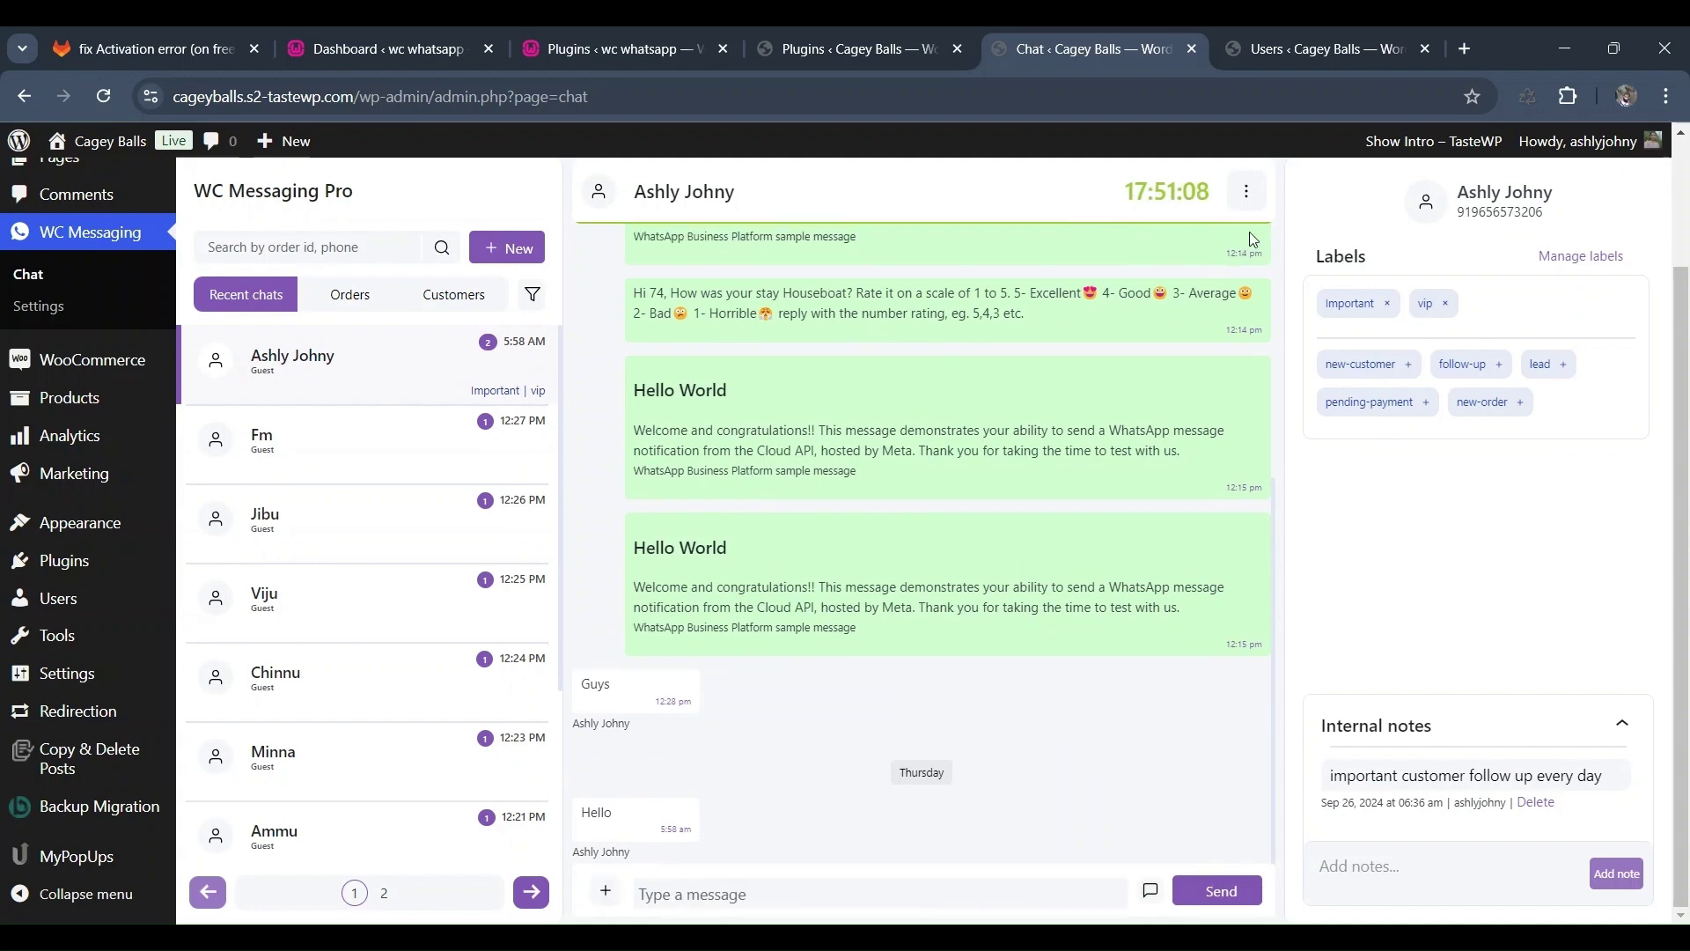
# - Create a 'vip' saved reply greeting the customer with welcome to WC Messaging, then send it
pyautogui.click(1149, 889)
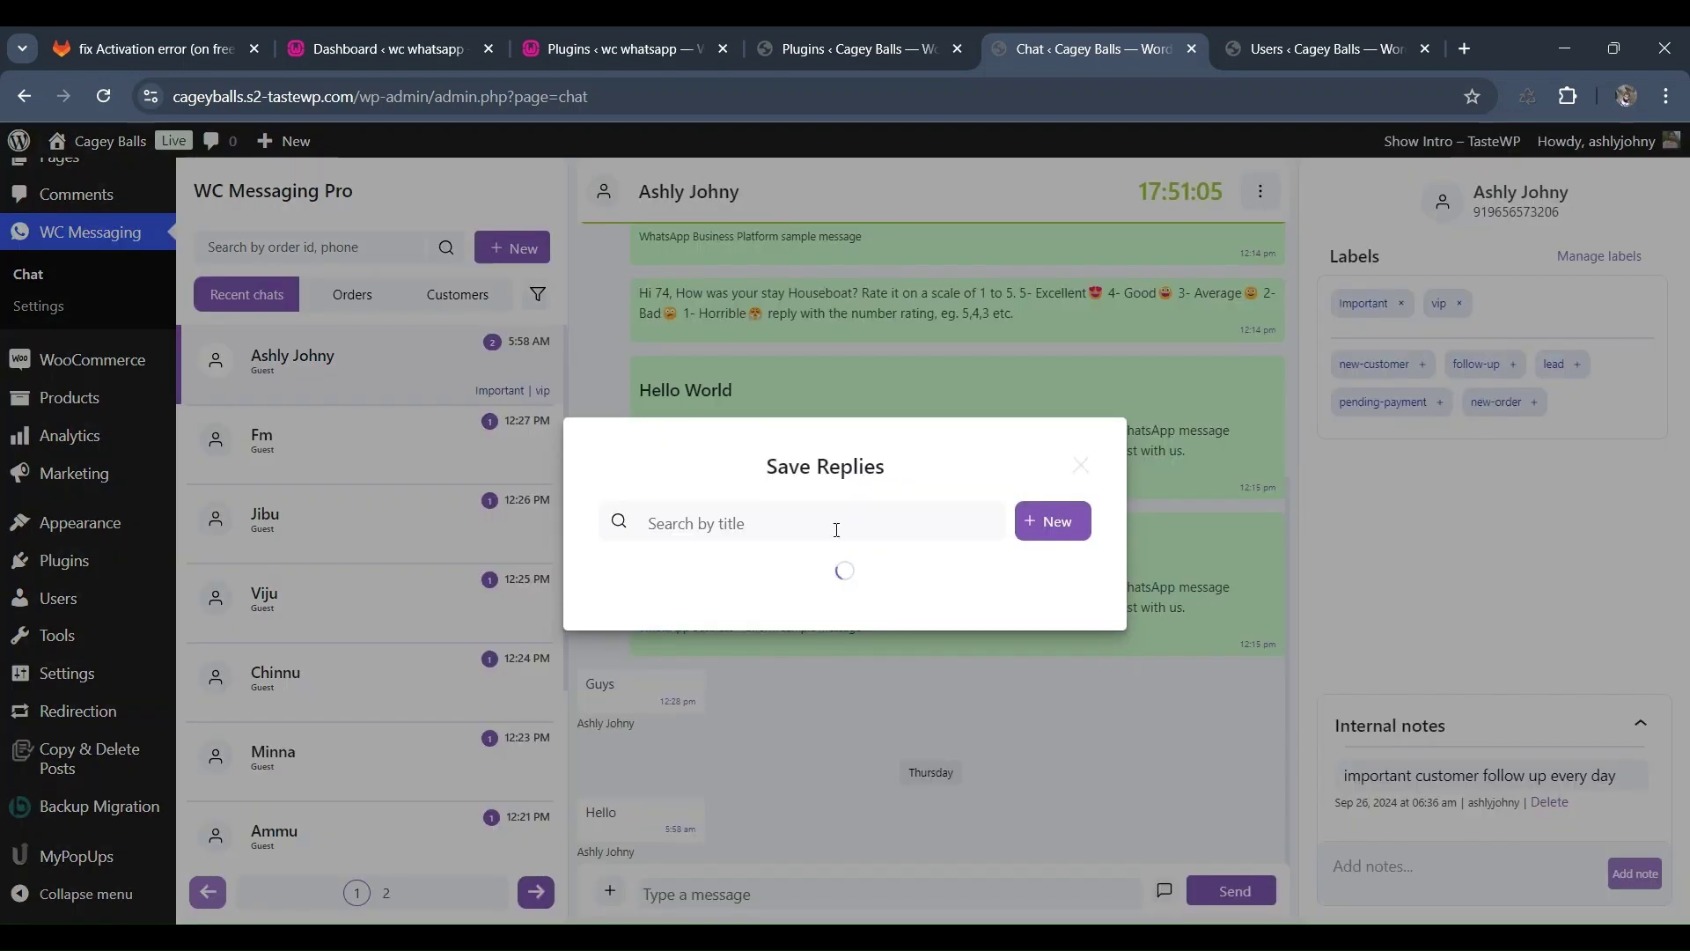
pyautogui.click(1055, 522)
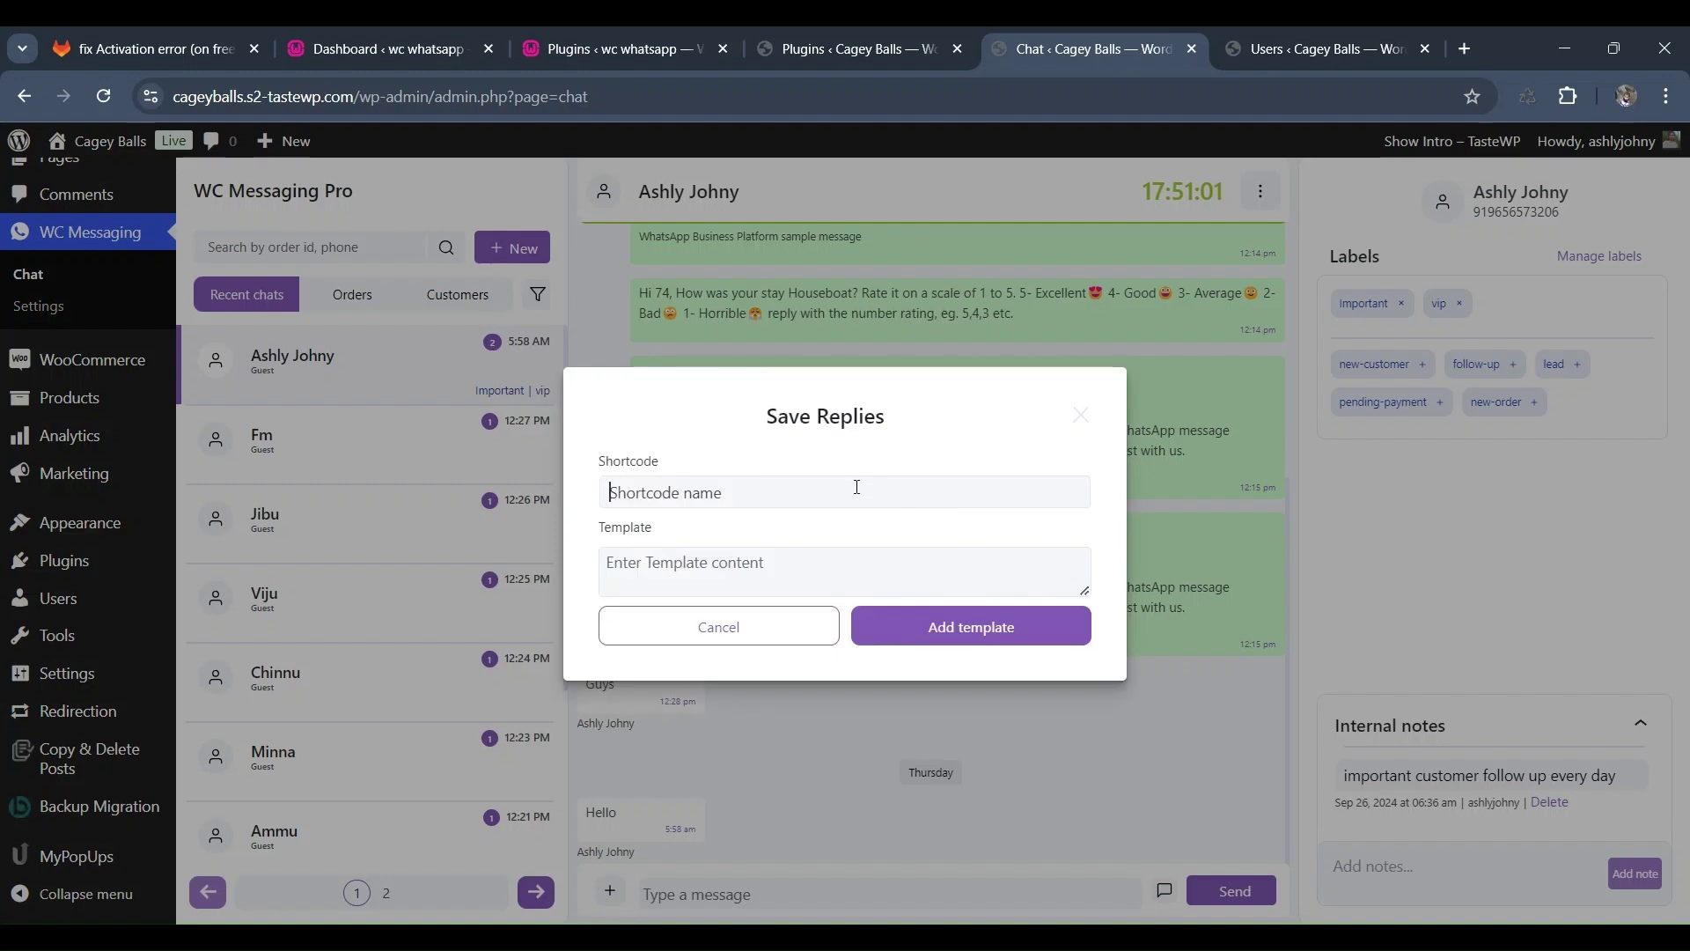
pyautogui.write('vip')
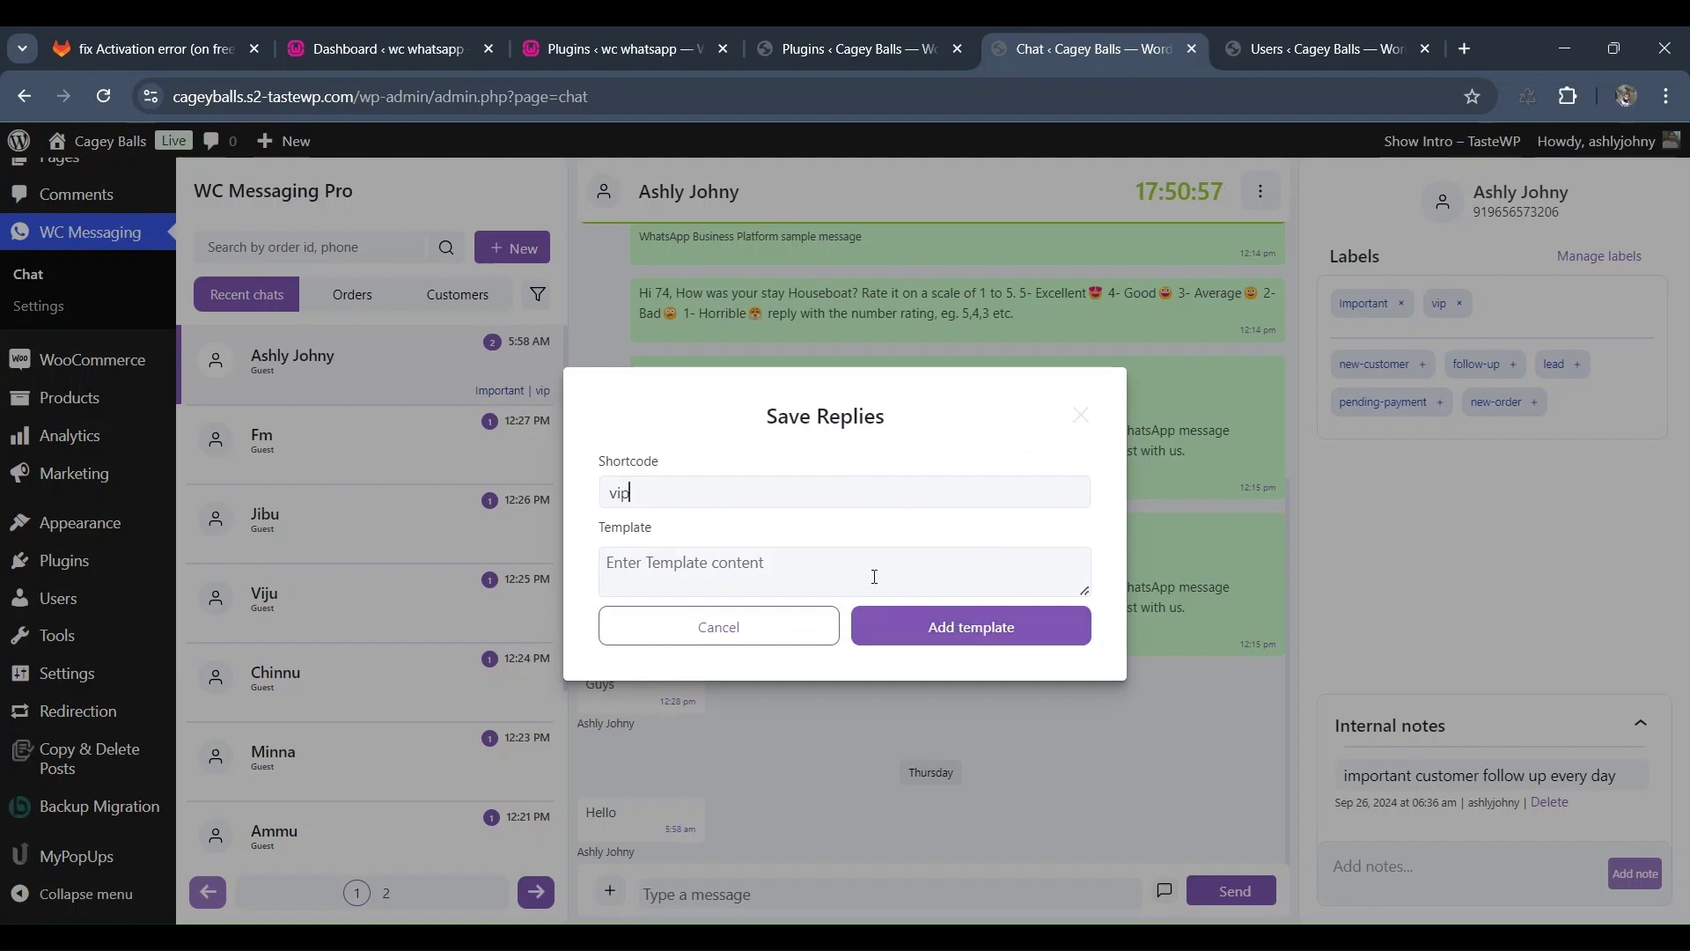
pyautogui.click(878, 568)
pyautogui.write('hello')
pyautogui.write('jithin ')
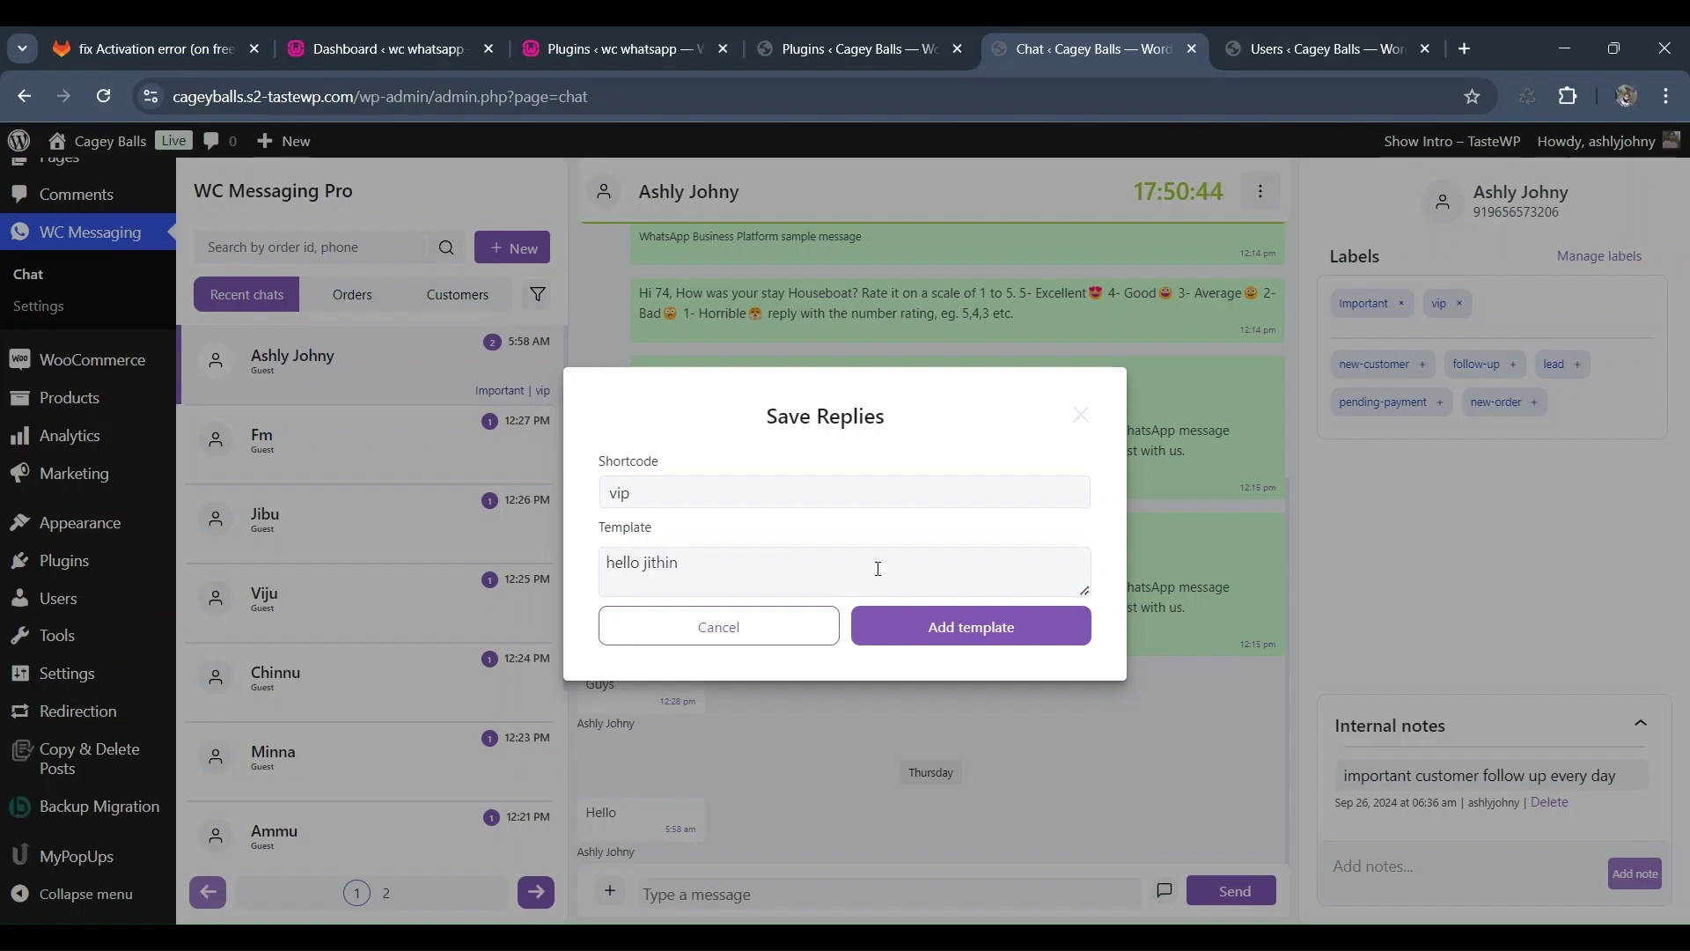
pyautogui.write('wel')
pyautogui.write('com')
pyautogui.write('e to wc messagi')
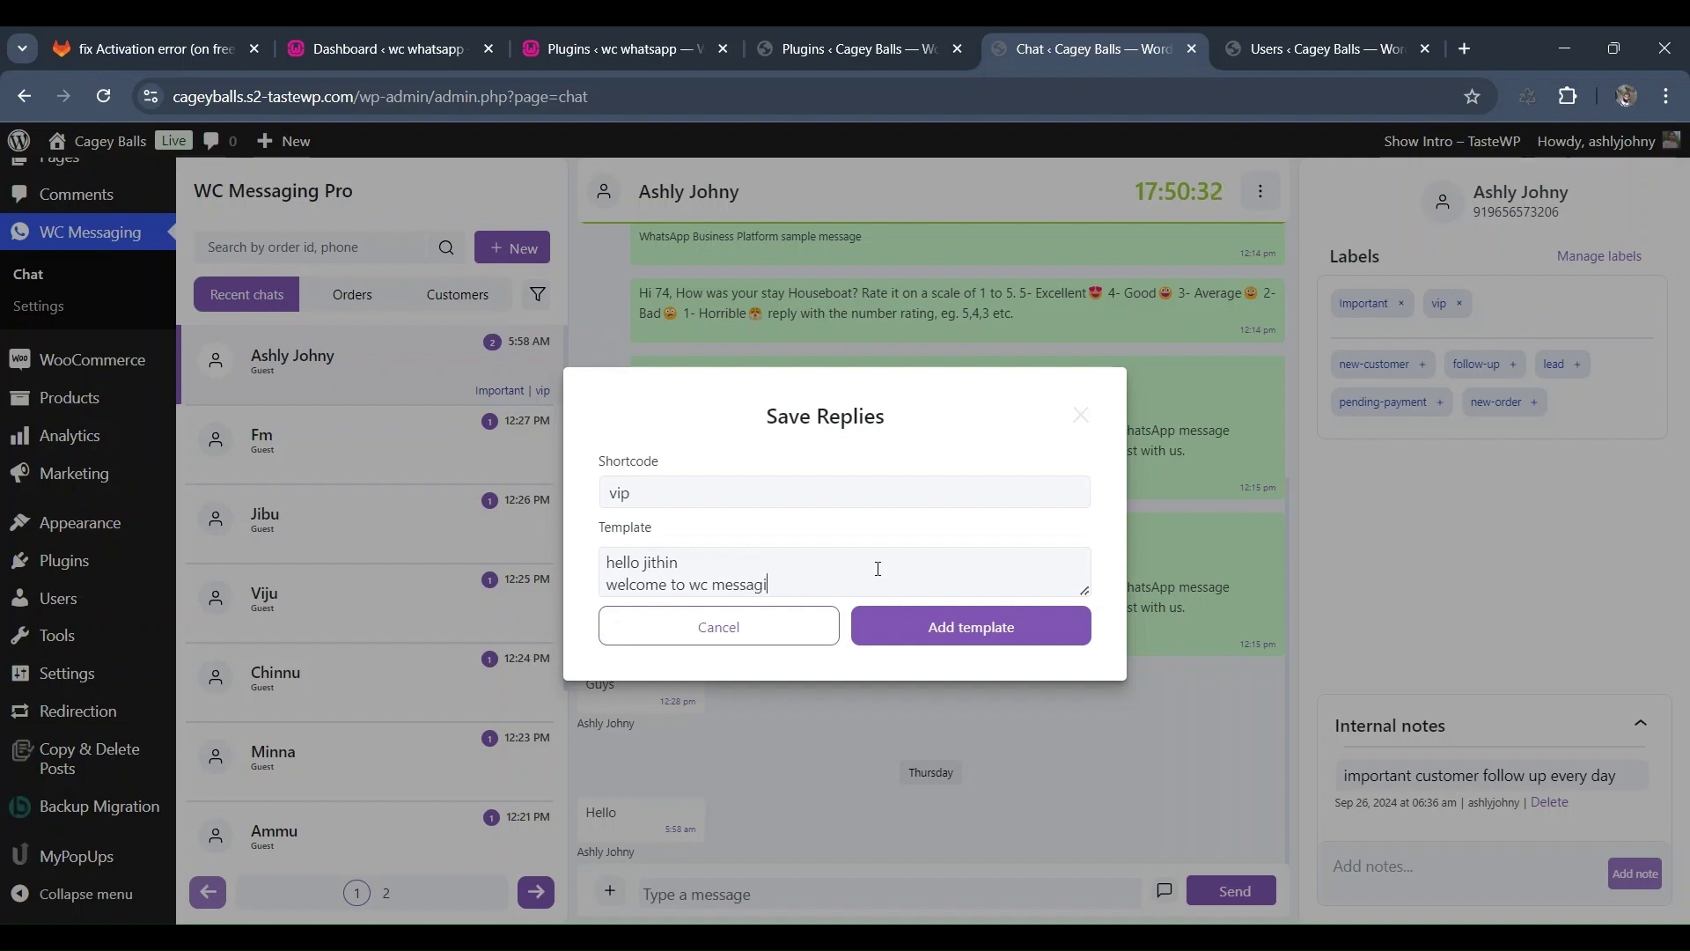
pyautogui.write('ng pro')
pyautogui.click(947, 624)
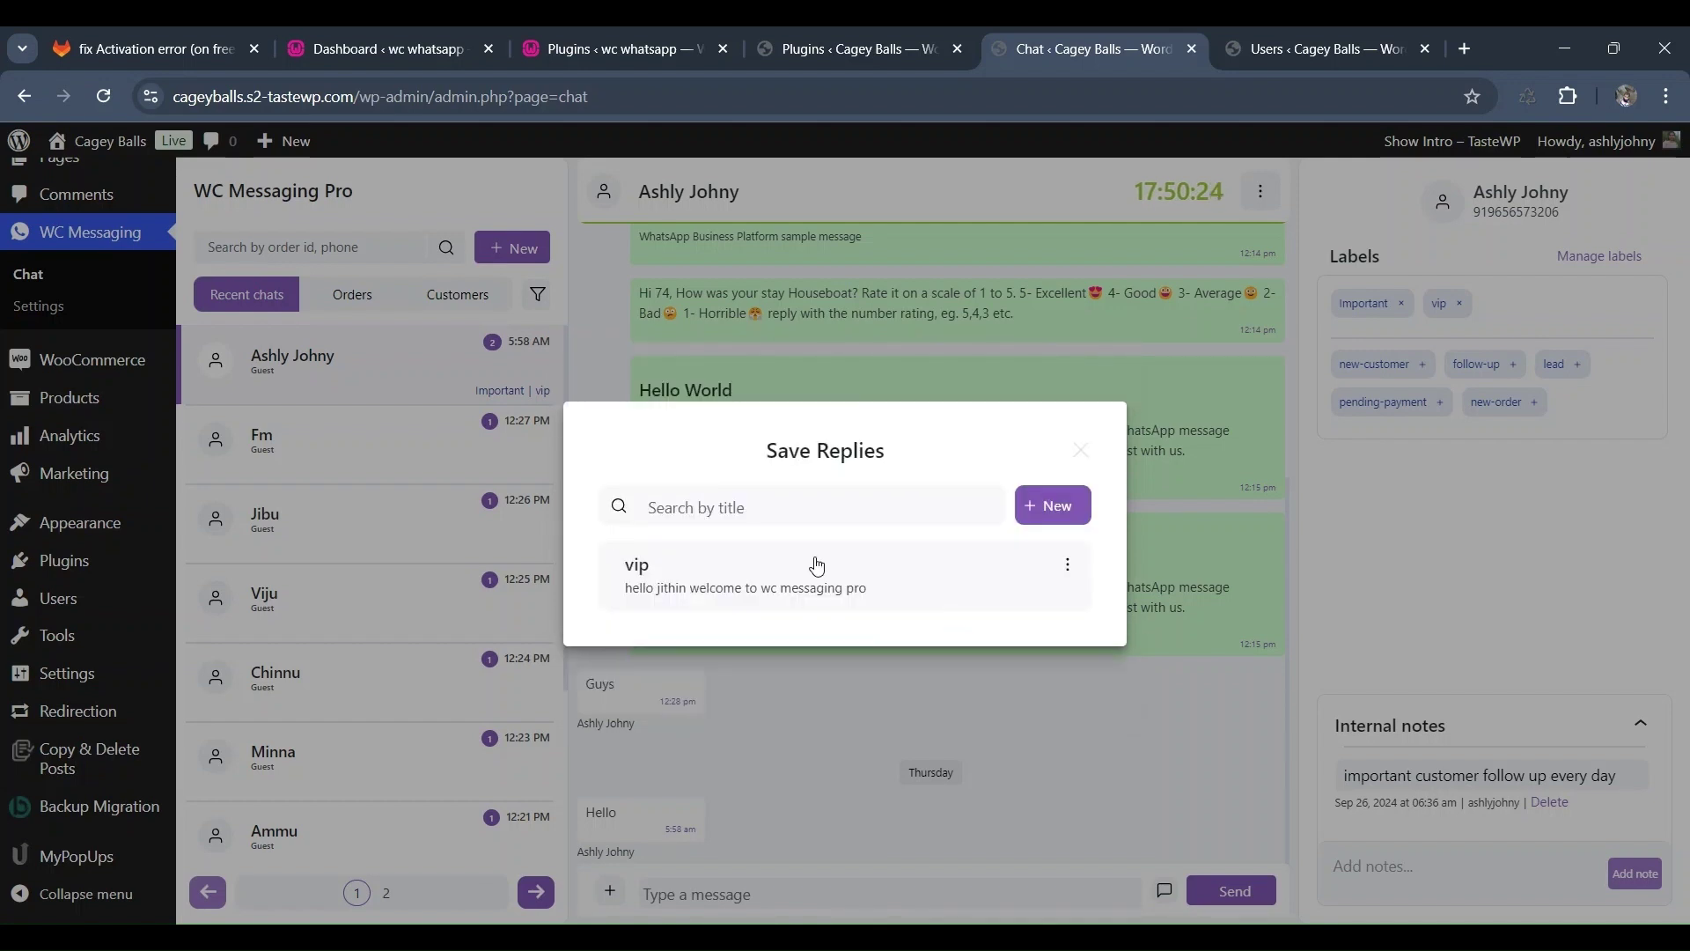
pyautogui.click(637, 567)
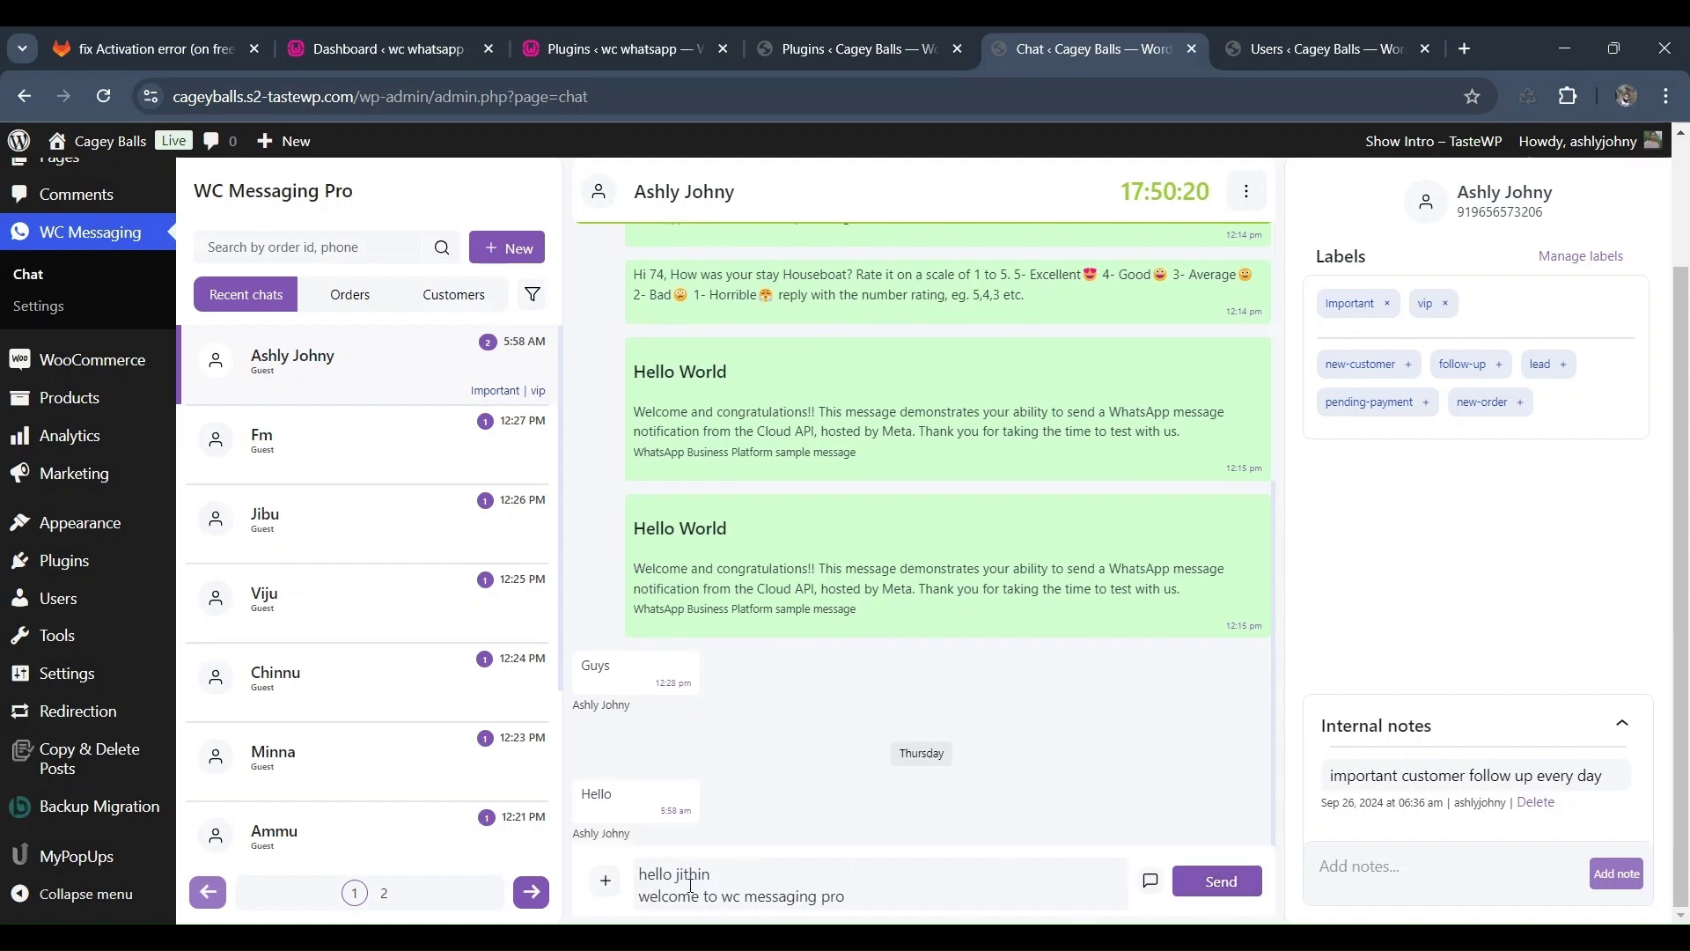
pyautogui.click(1226, 888)
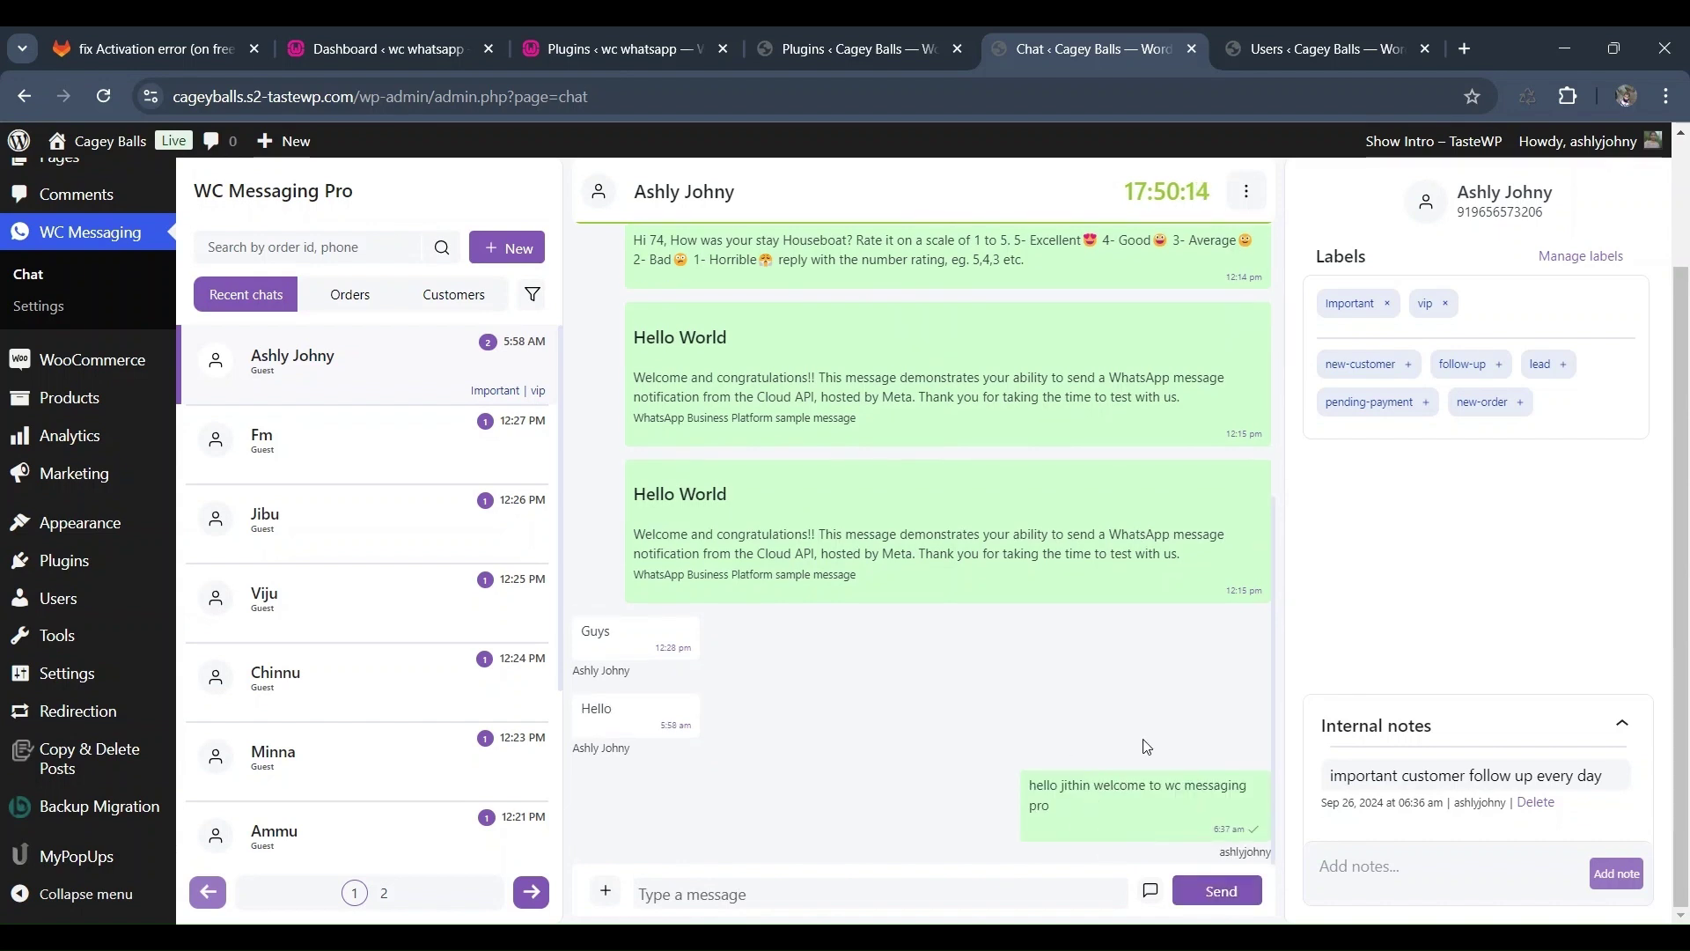
# - Send the hello_world WhatsApp template to the customer and close the templates window
pyautogui.click(609, 894)
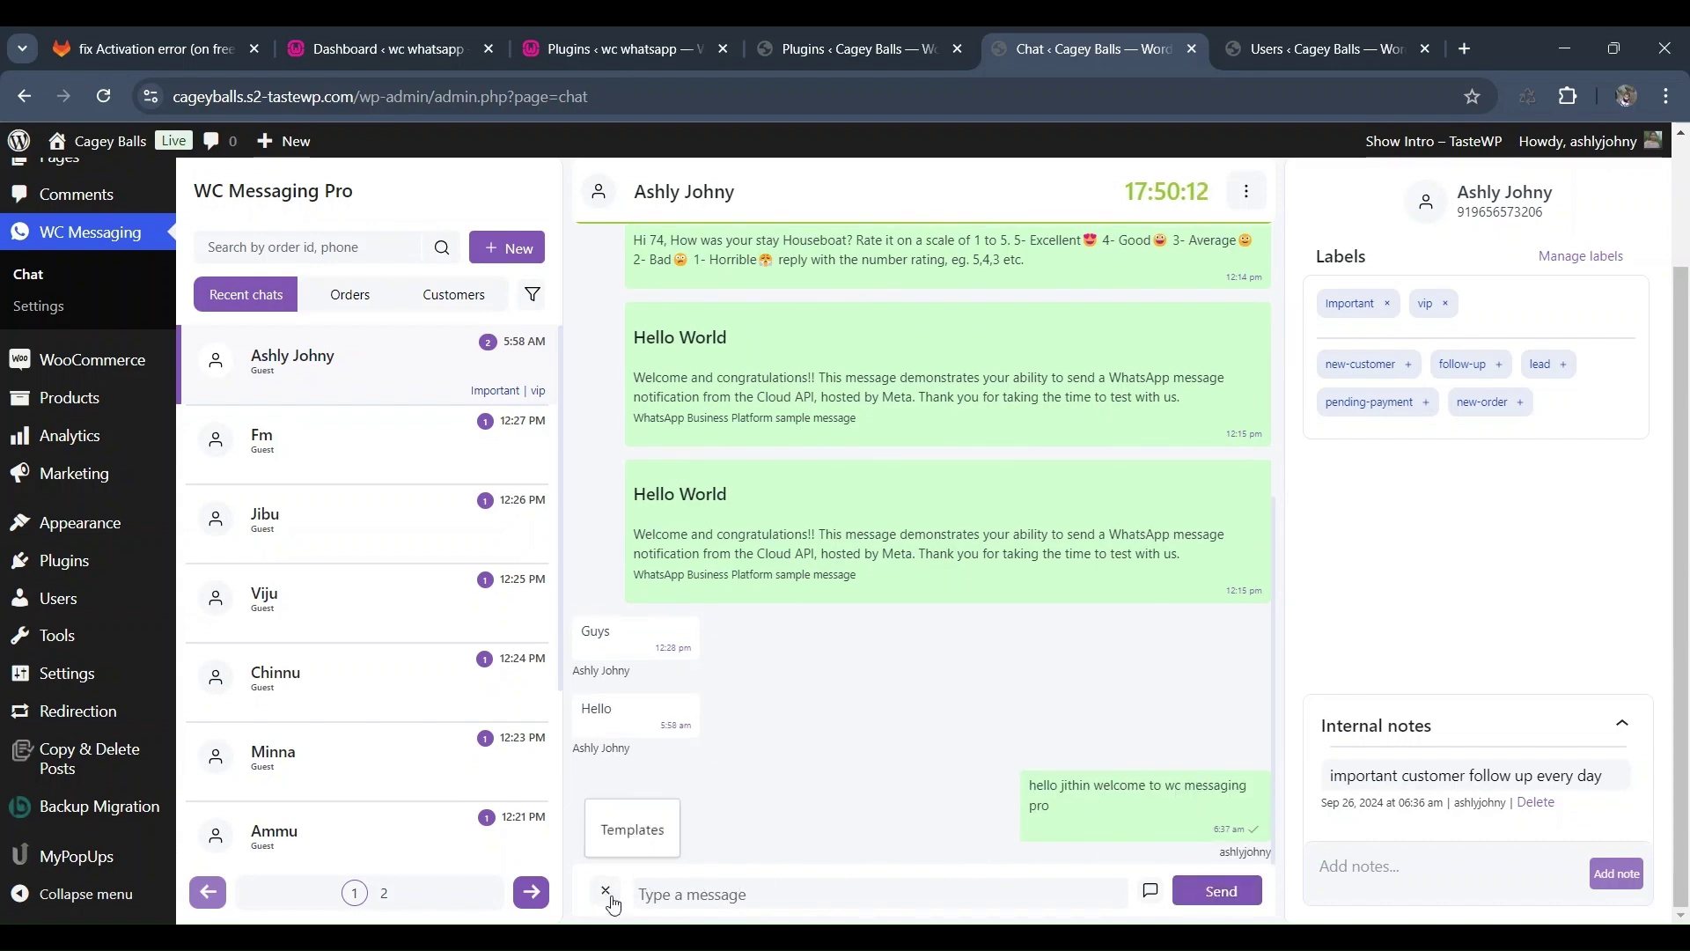
pyautogui.click(648, 841)
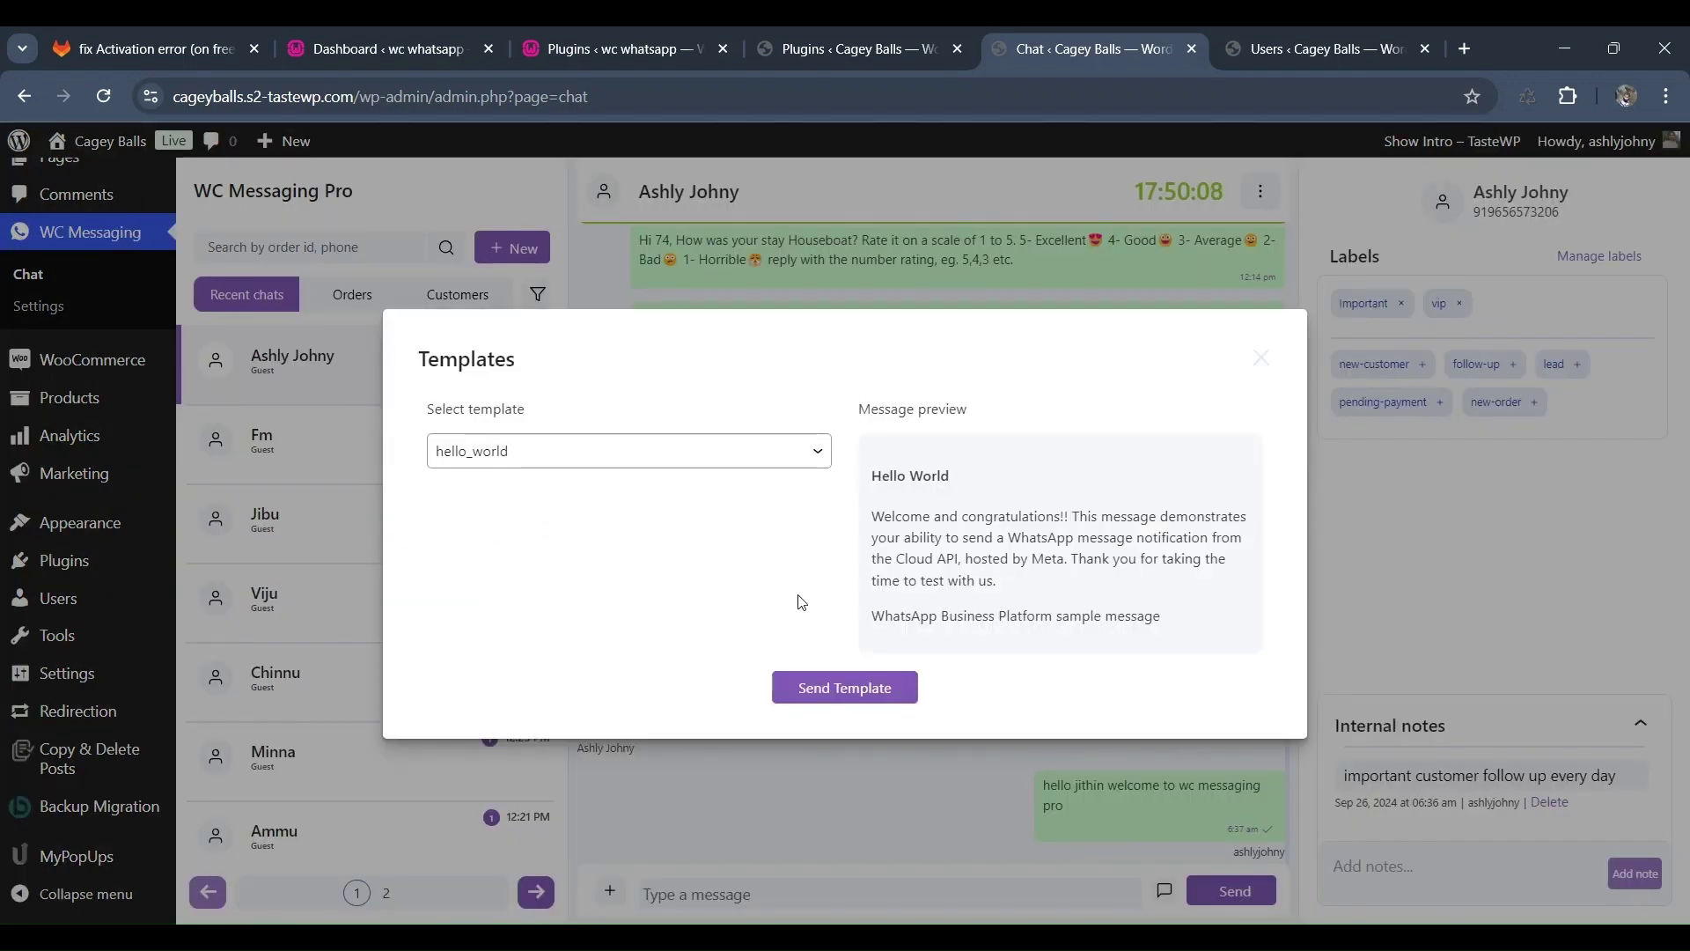
pyautogui.click(841, 687)
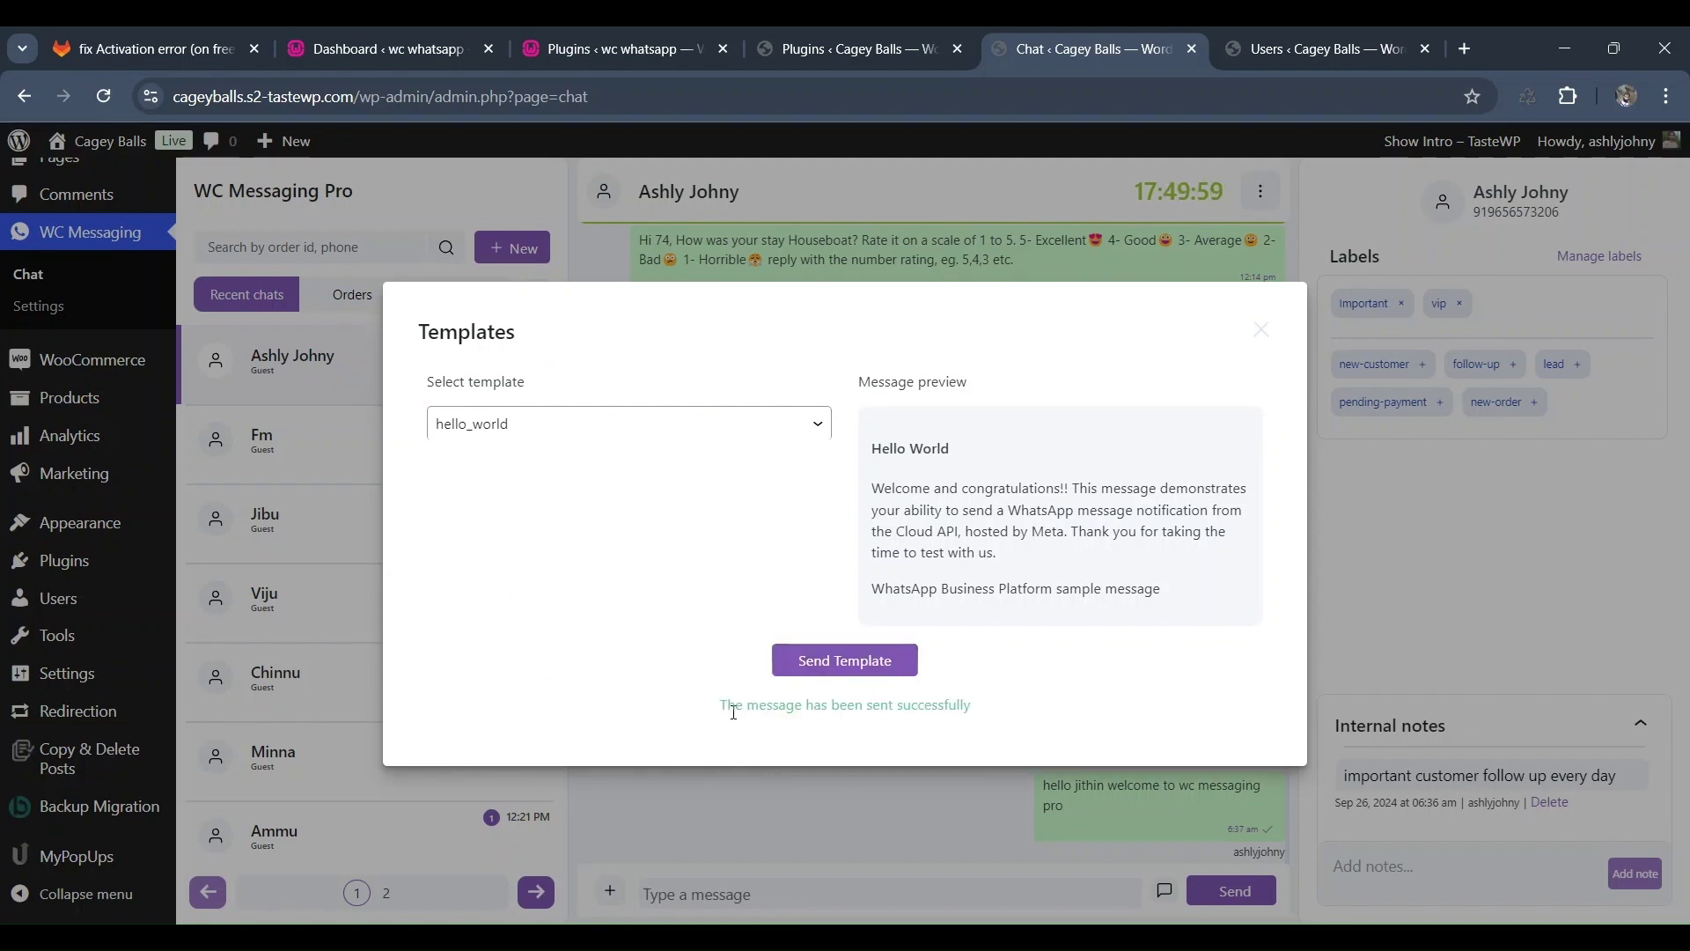
pyautogui.click(1261, 330)
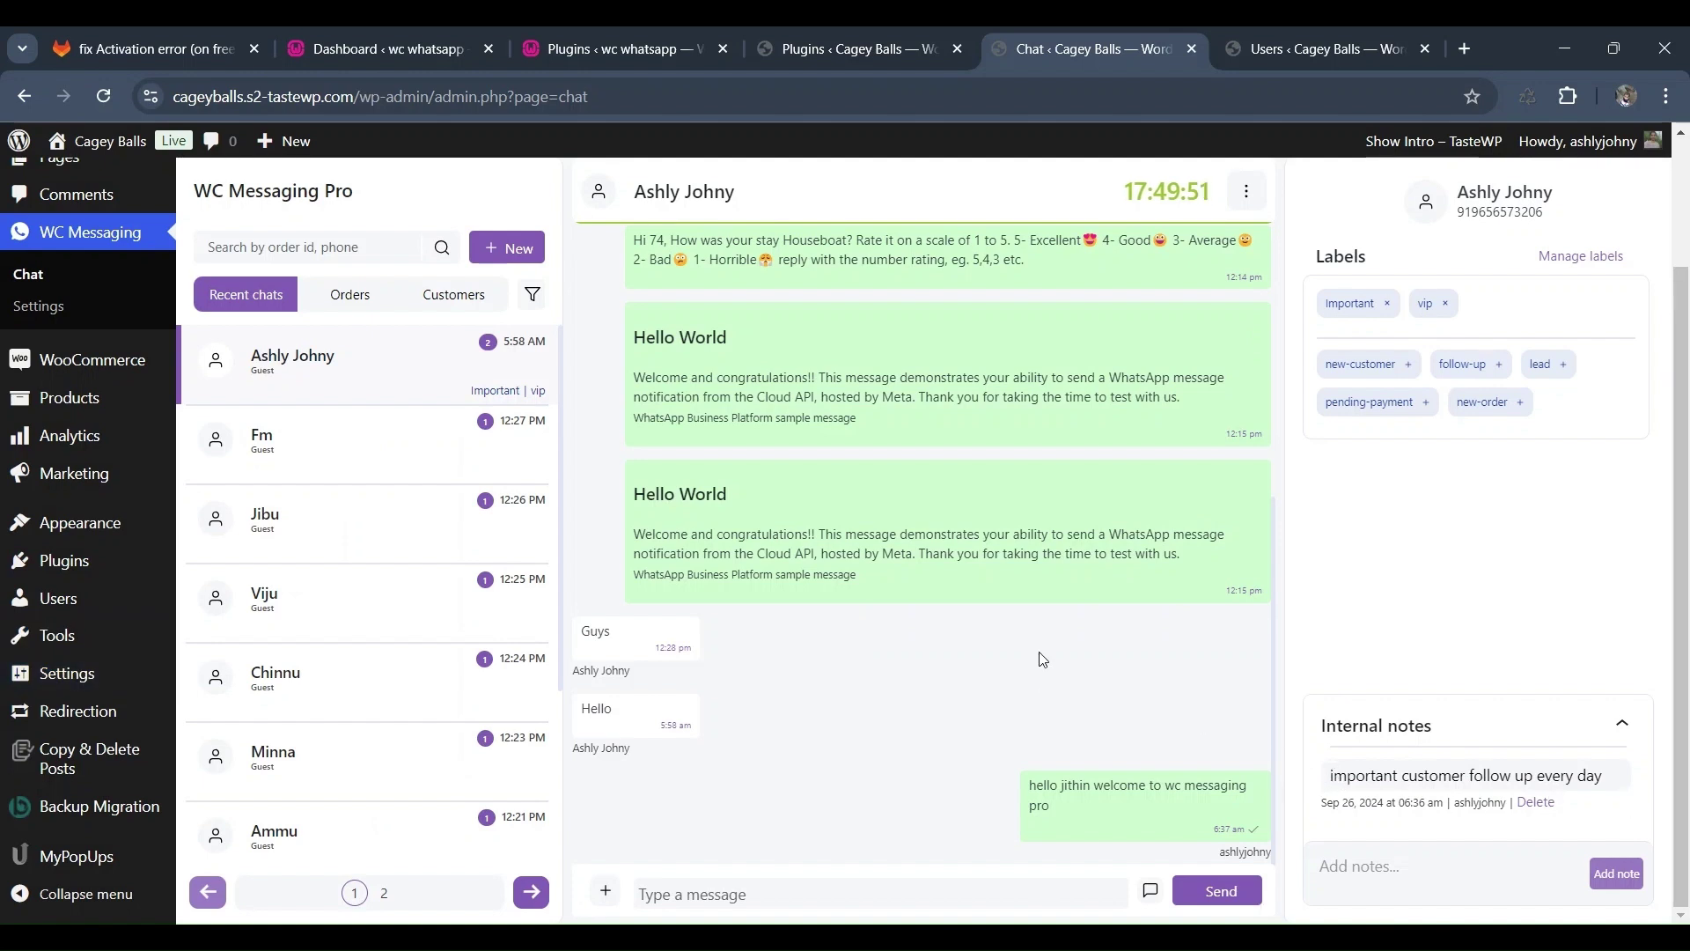
pyautogui.click(532, 296)
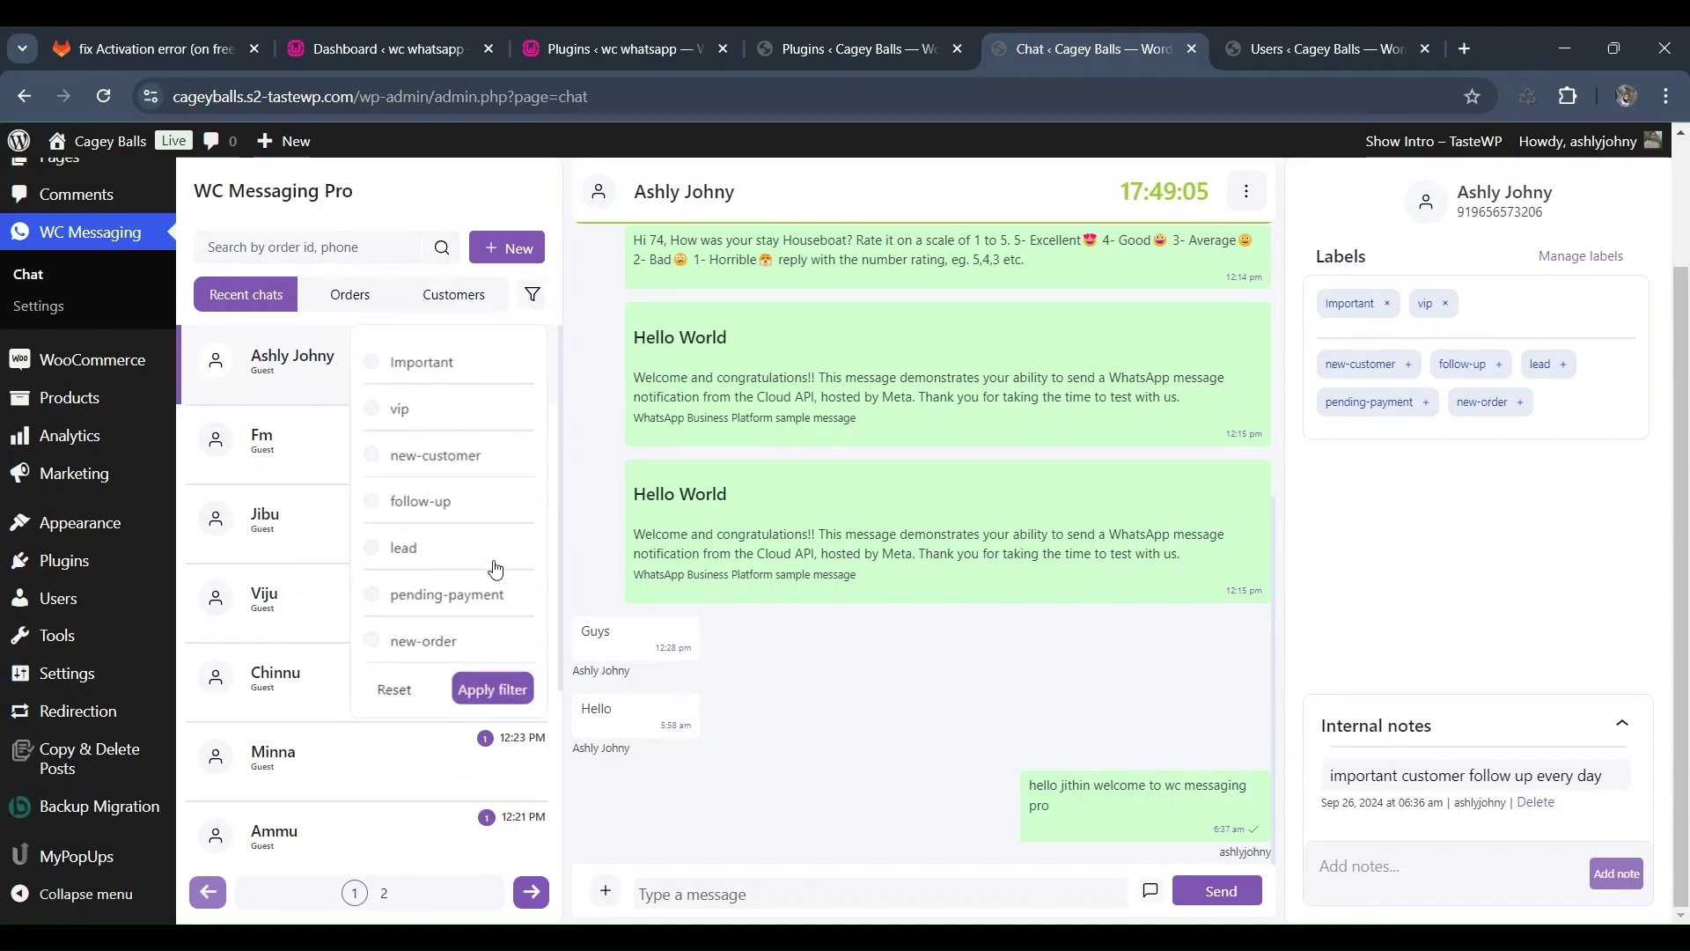
pyautogui.click(412, 407)
pyautogui.click(482, 685)
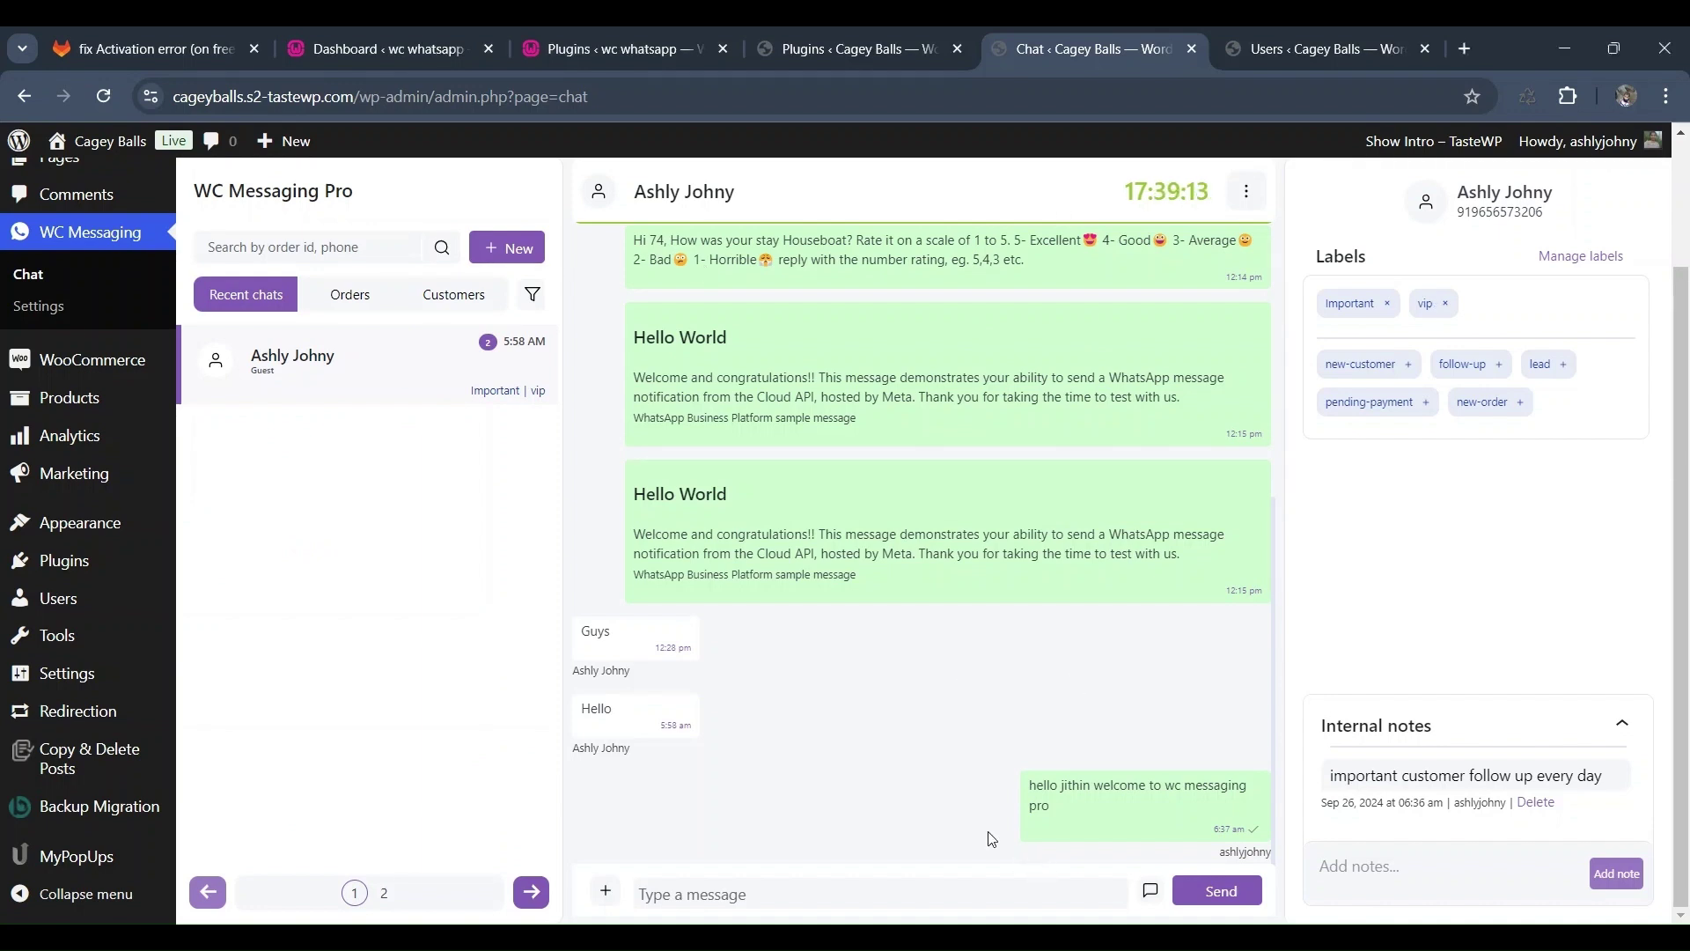
pyautogui.click(529, 298)
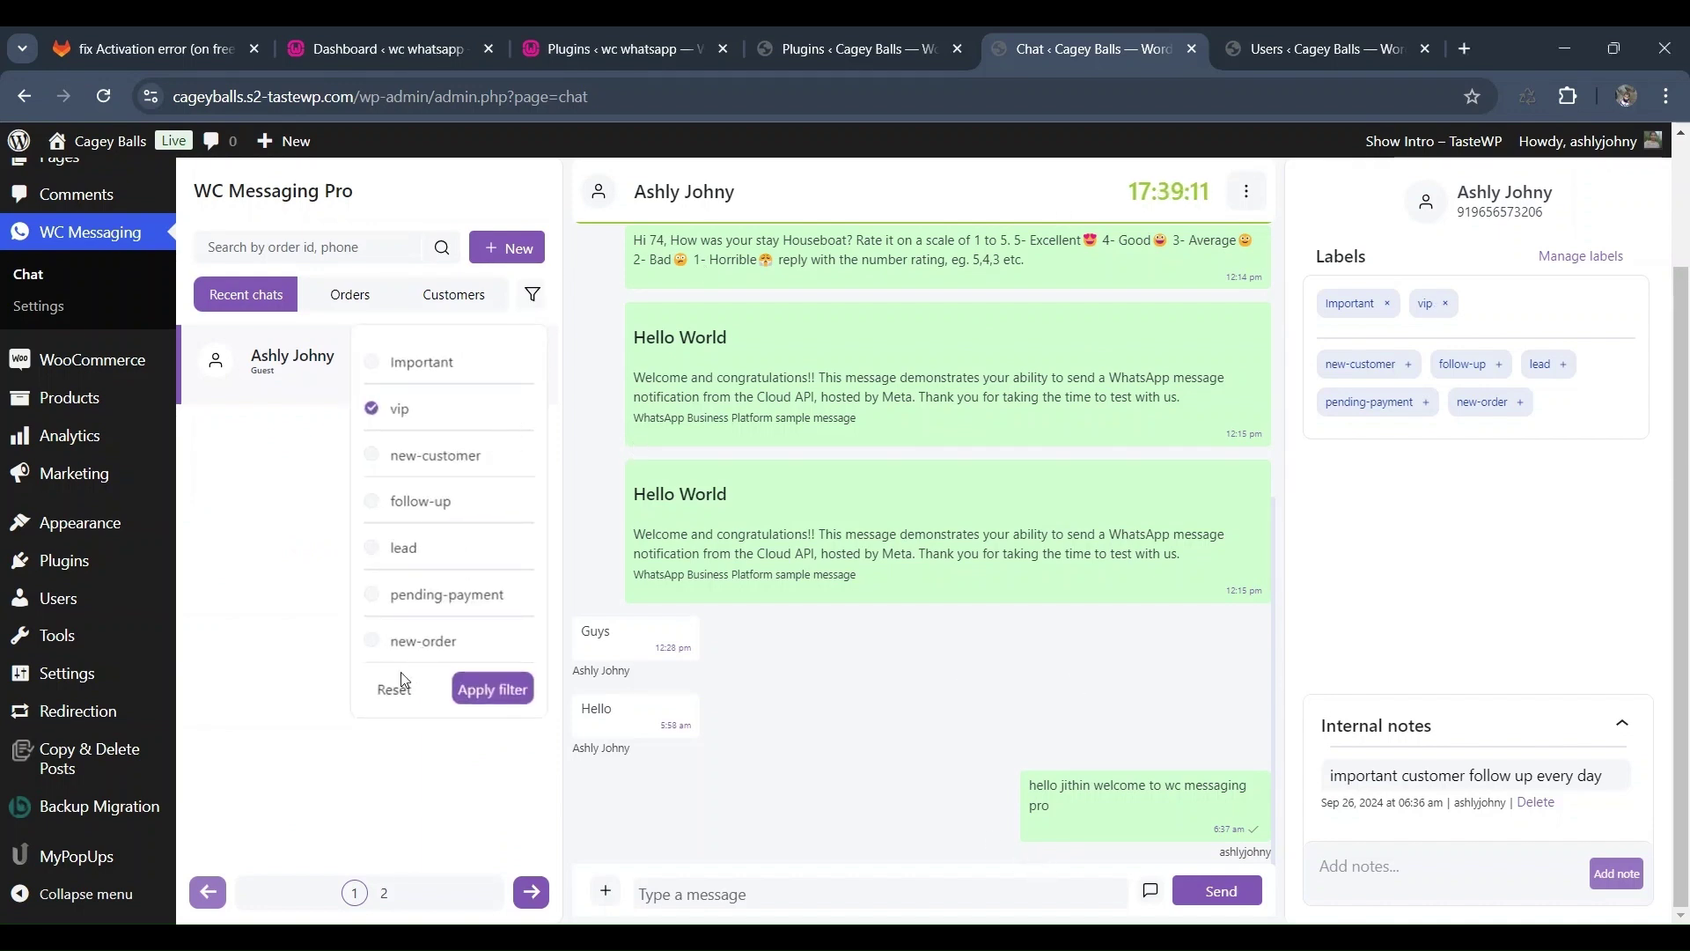
pyautogui.click(397, 692)
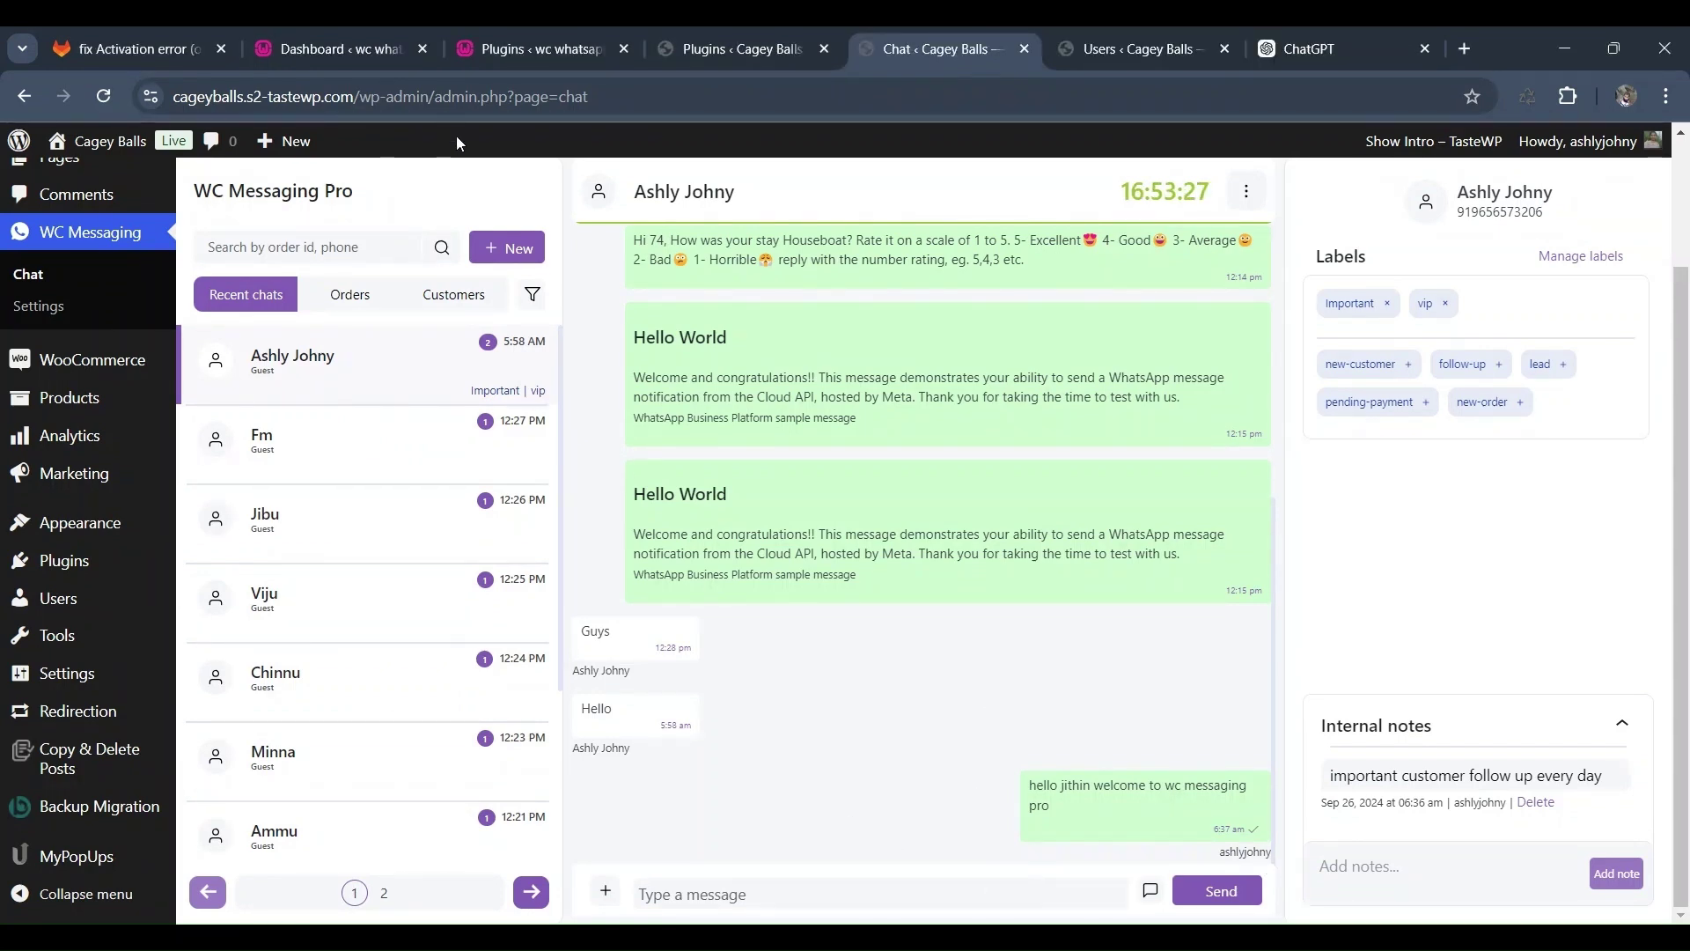
# - Add a new contact with a pasted WhatsApp number and the contact's name, then save it
pyautogui.click(516, 248)
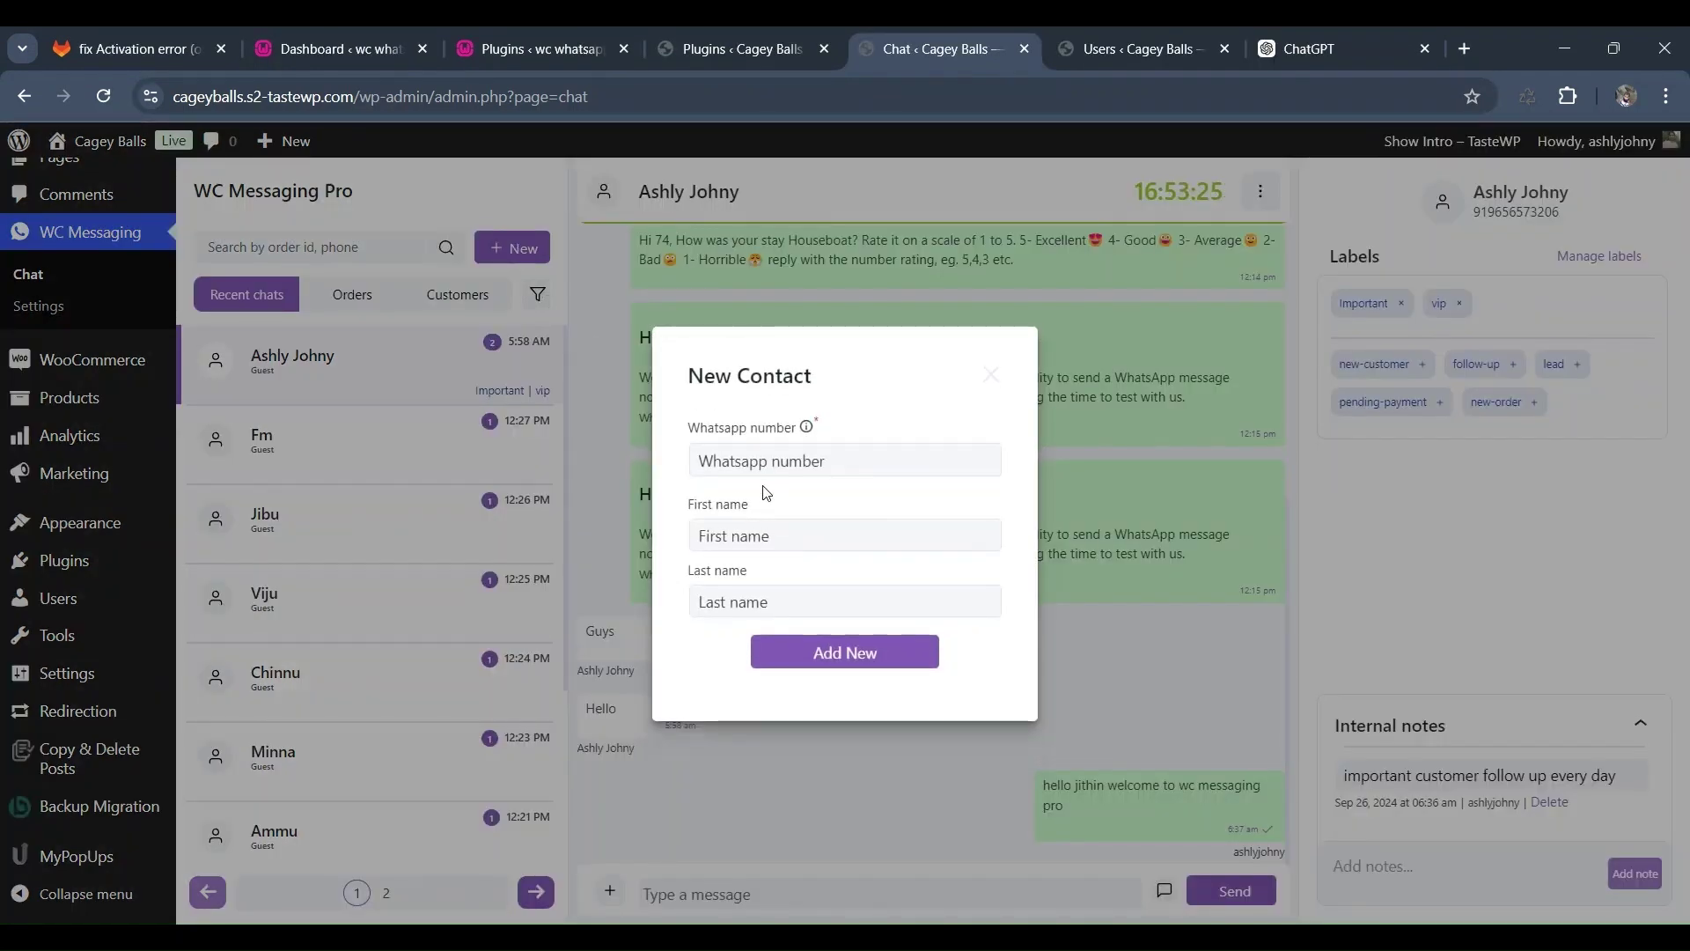
pyautogui.click(786, 460)
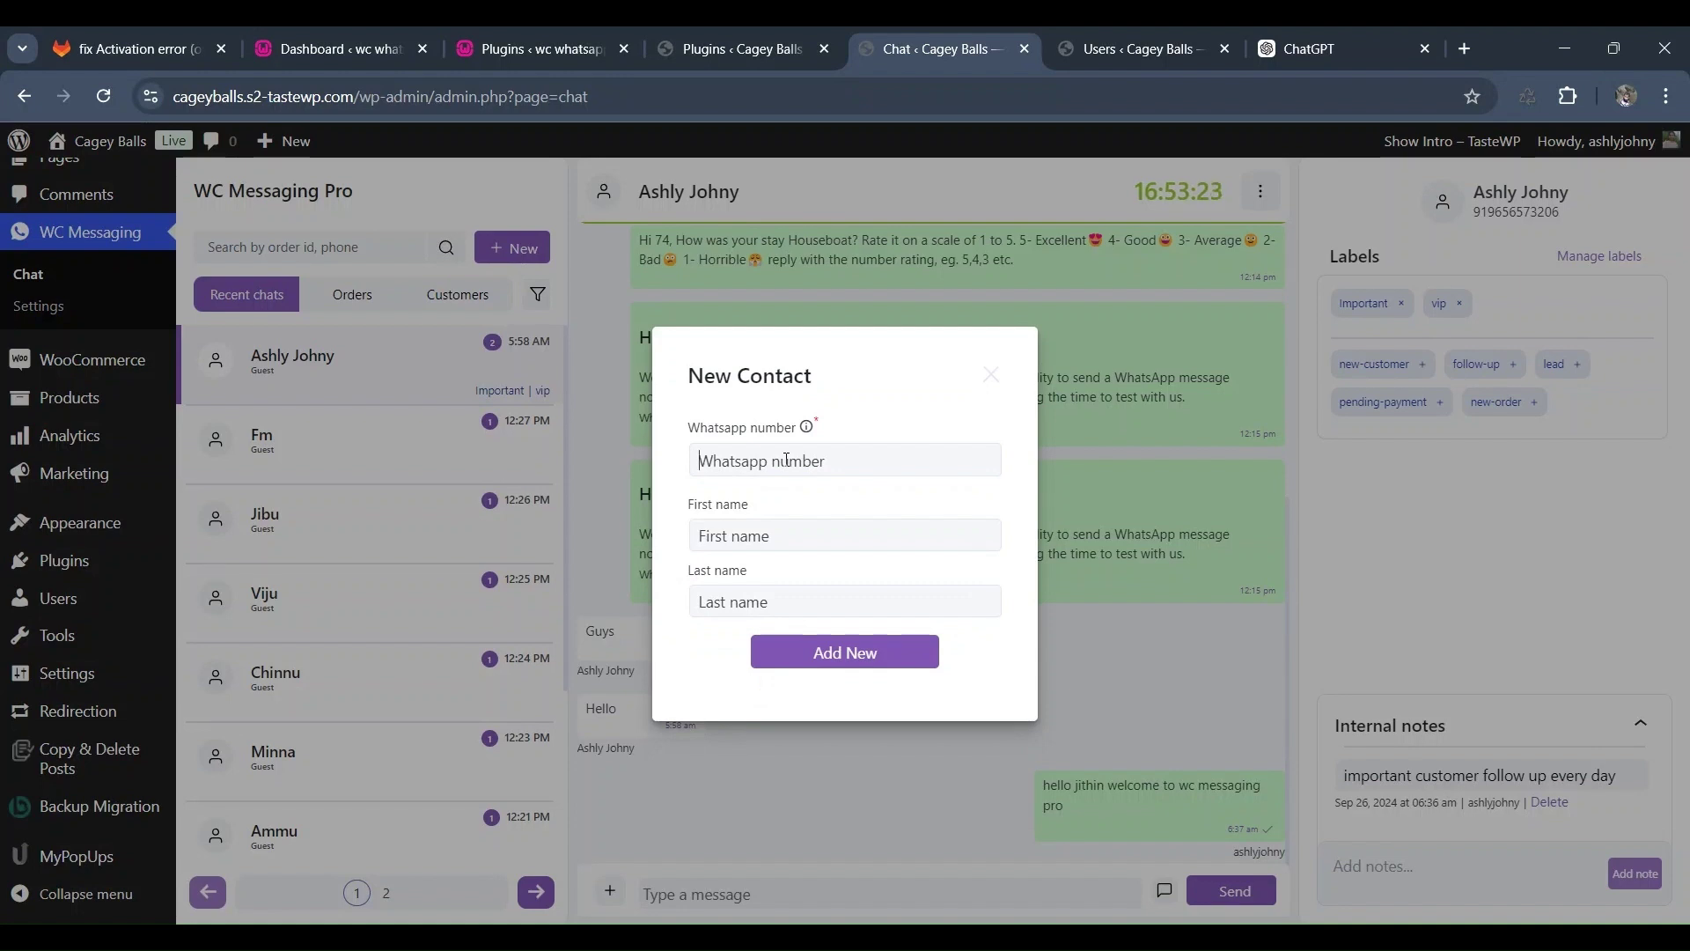
pyautogui.hotkey('ctrl', 'v')
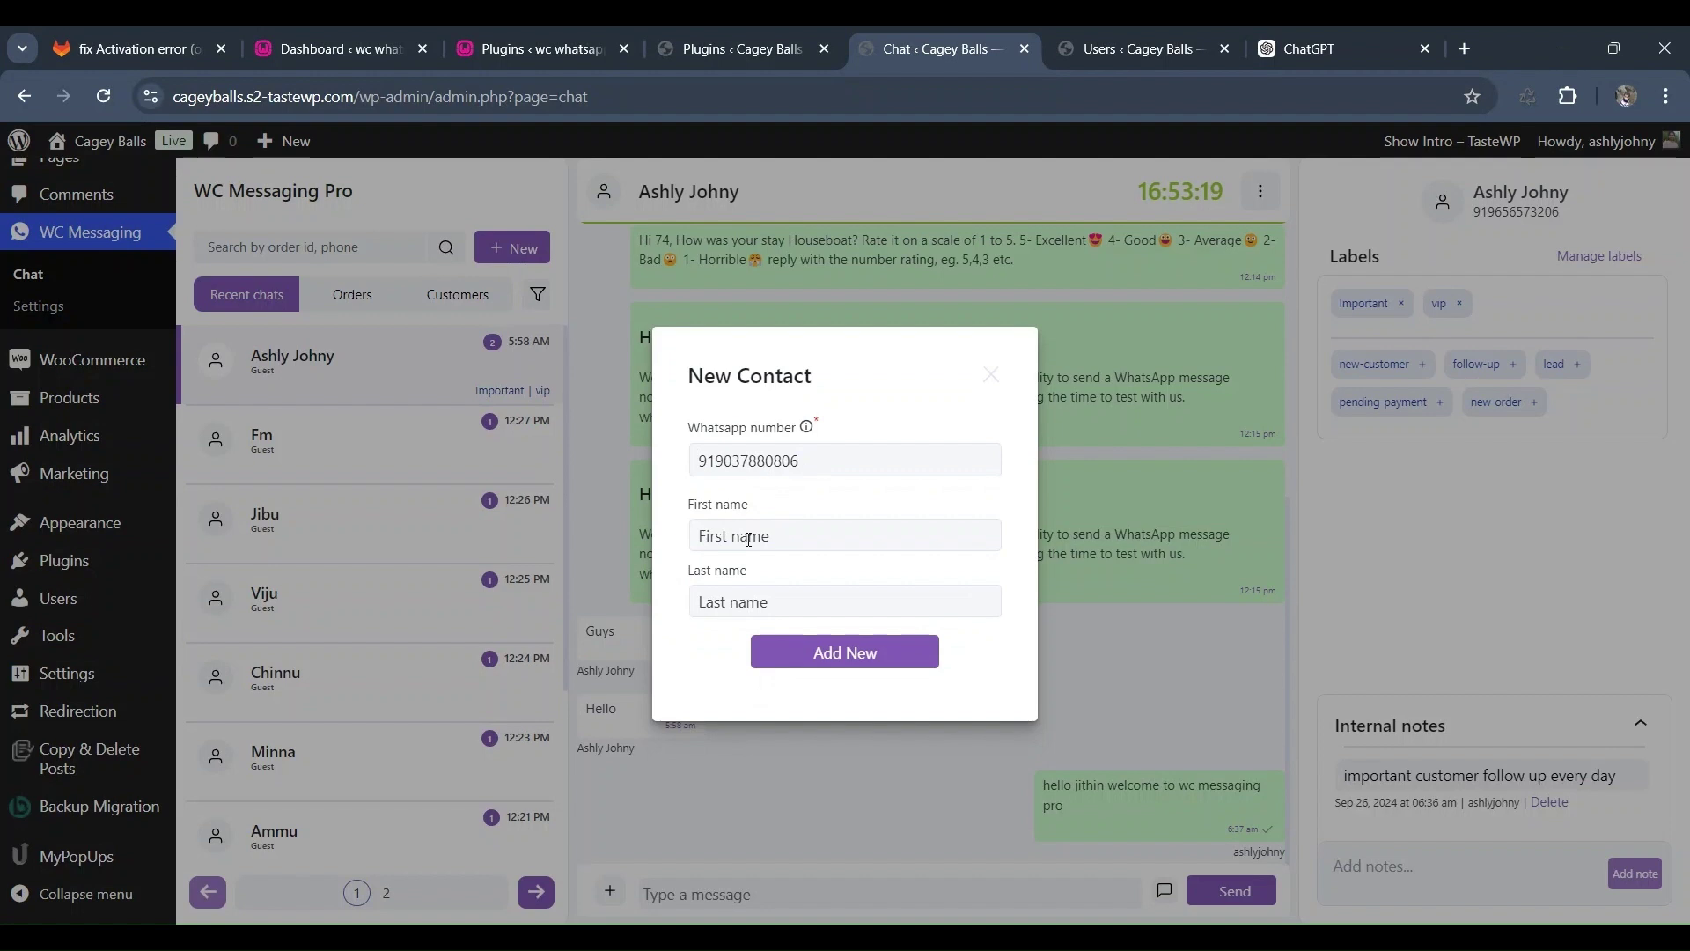
pyautogui.write('manu')
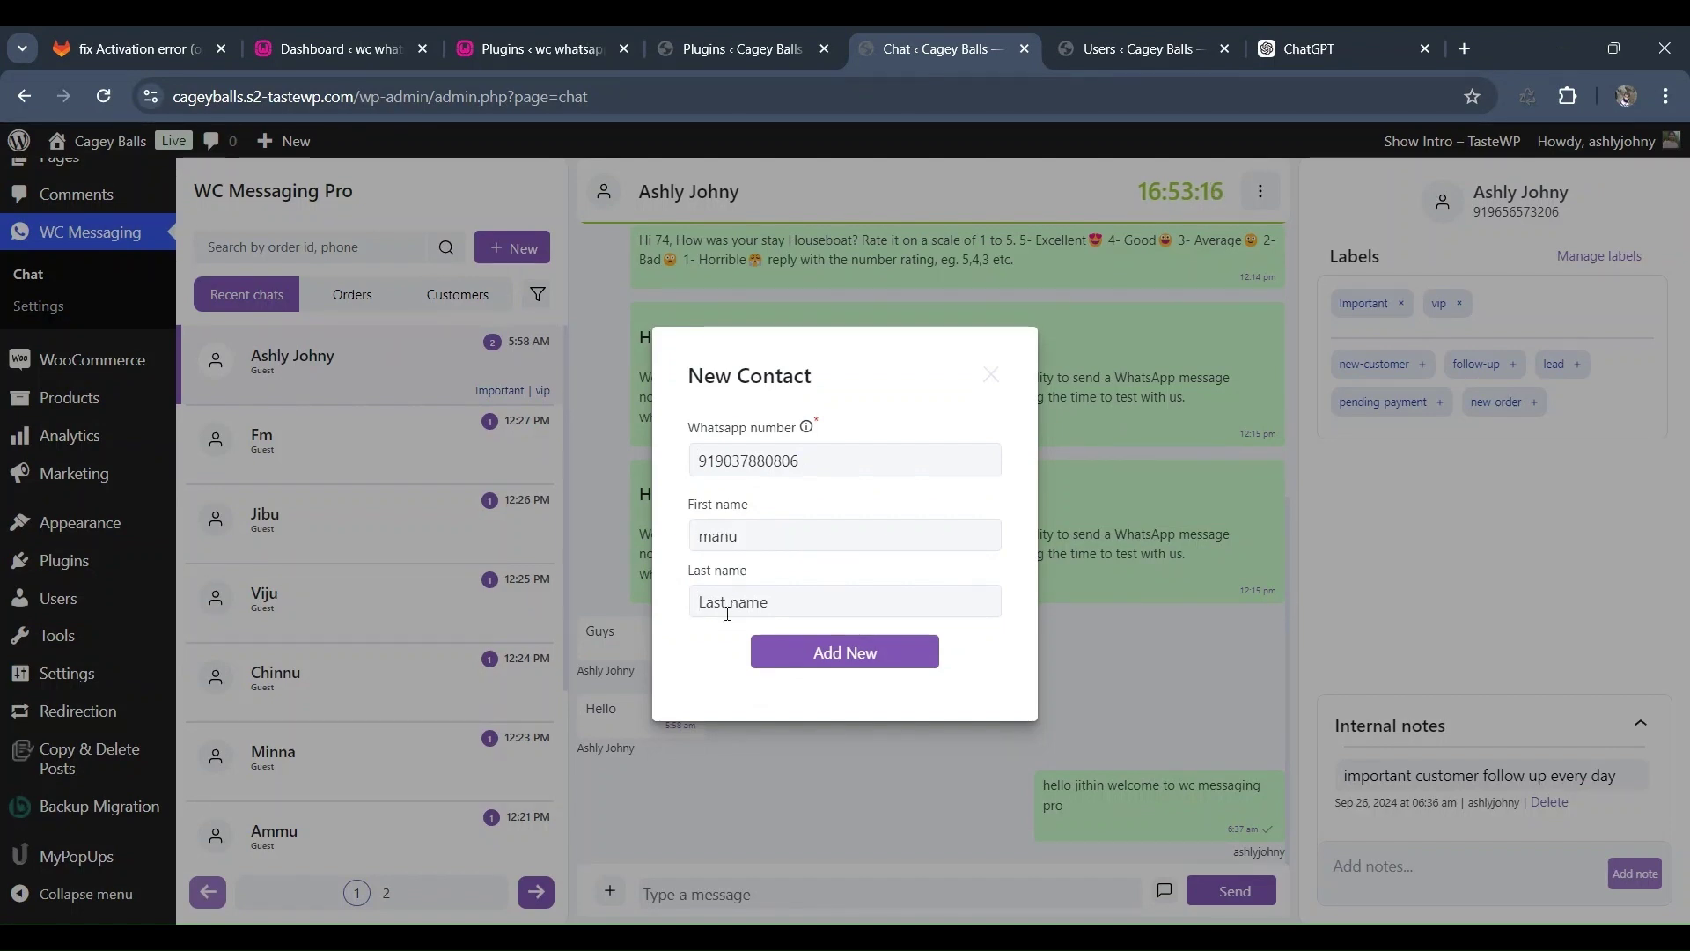
pyautogui.write('mm')
pyautogui.click(833, 656)
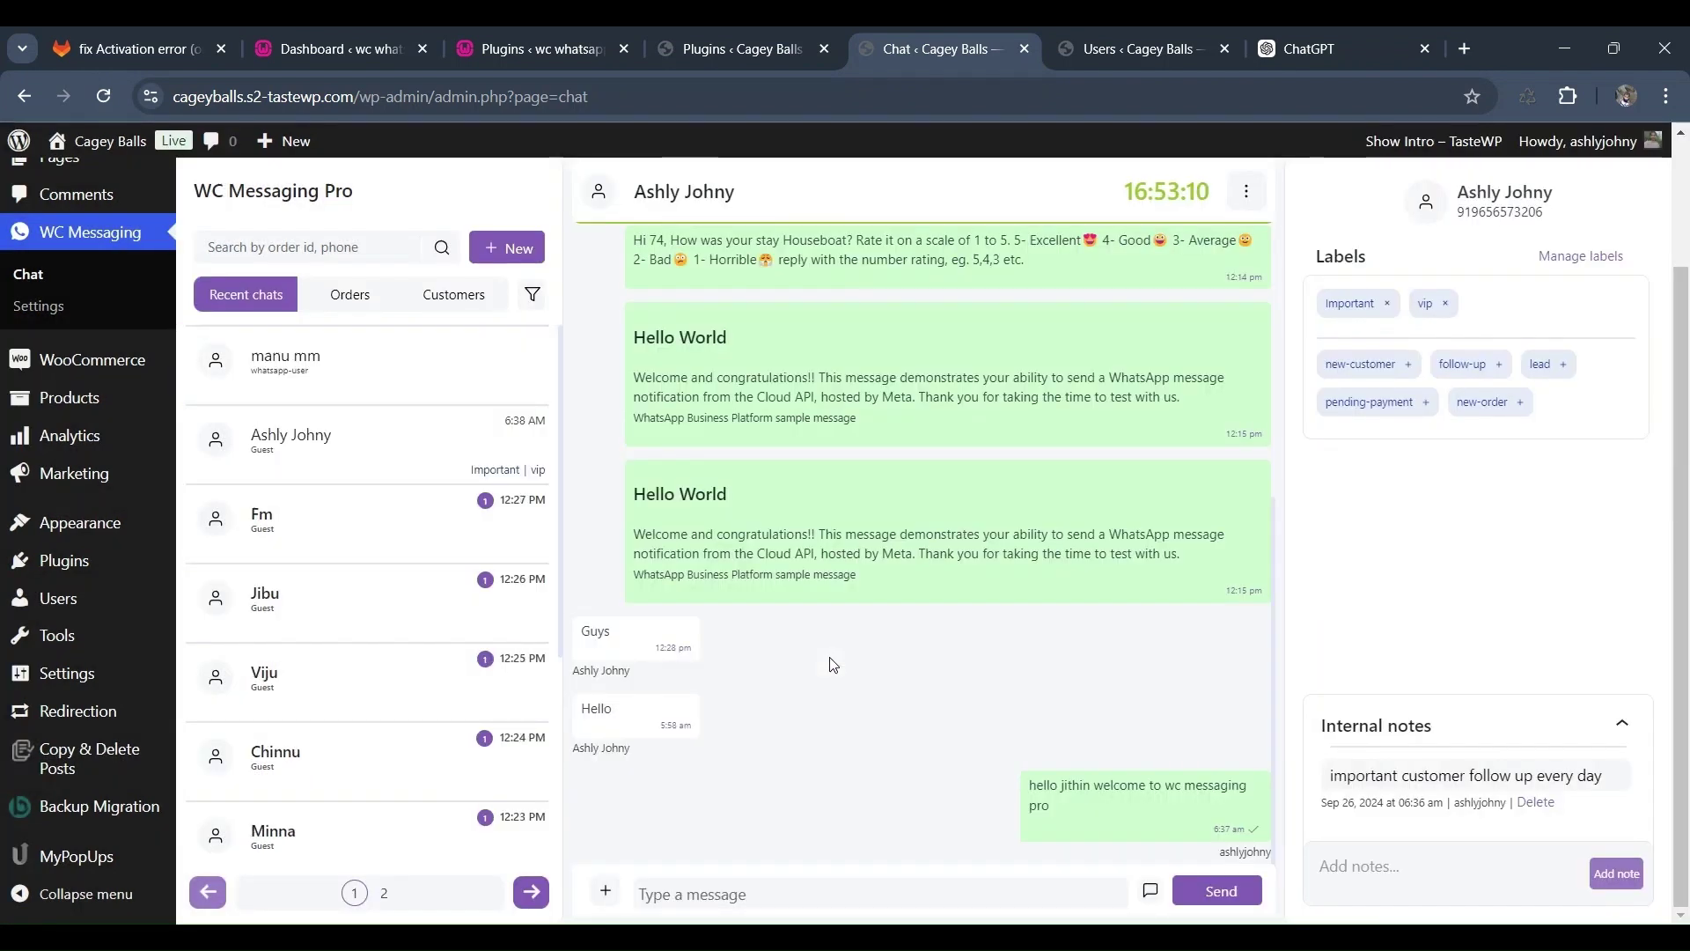
# - Send the hello_world template to the top contact whose service window expired
pyautogui.click(312, 360)
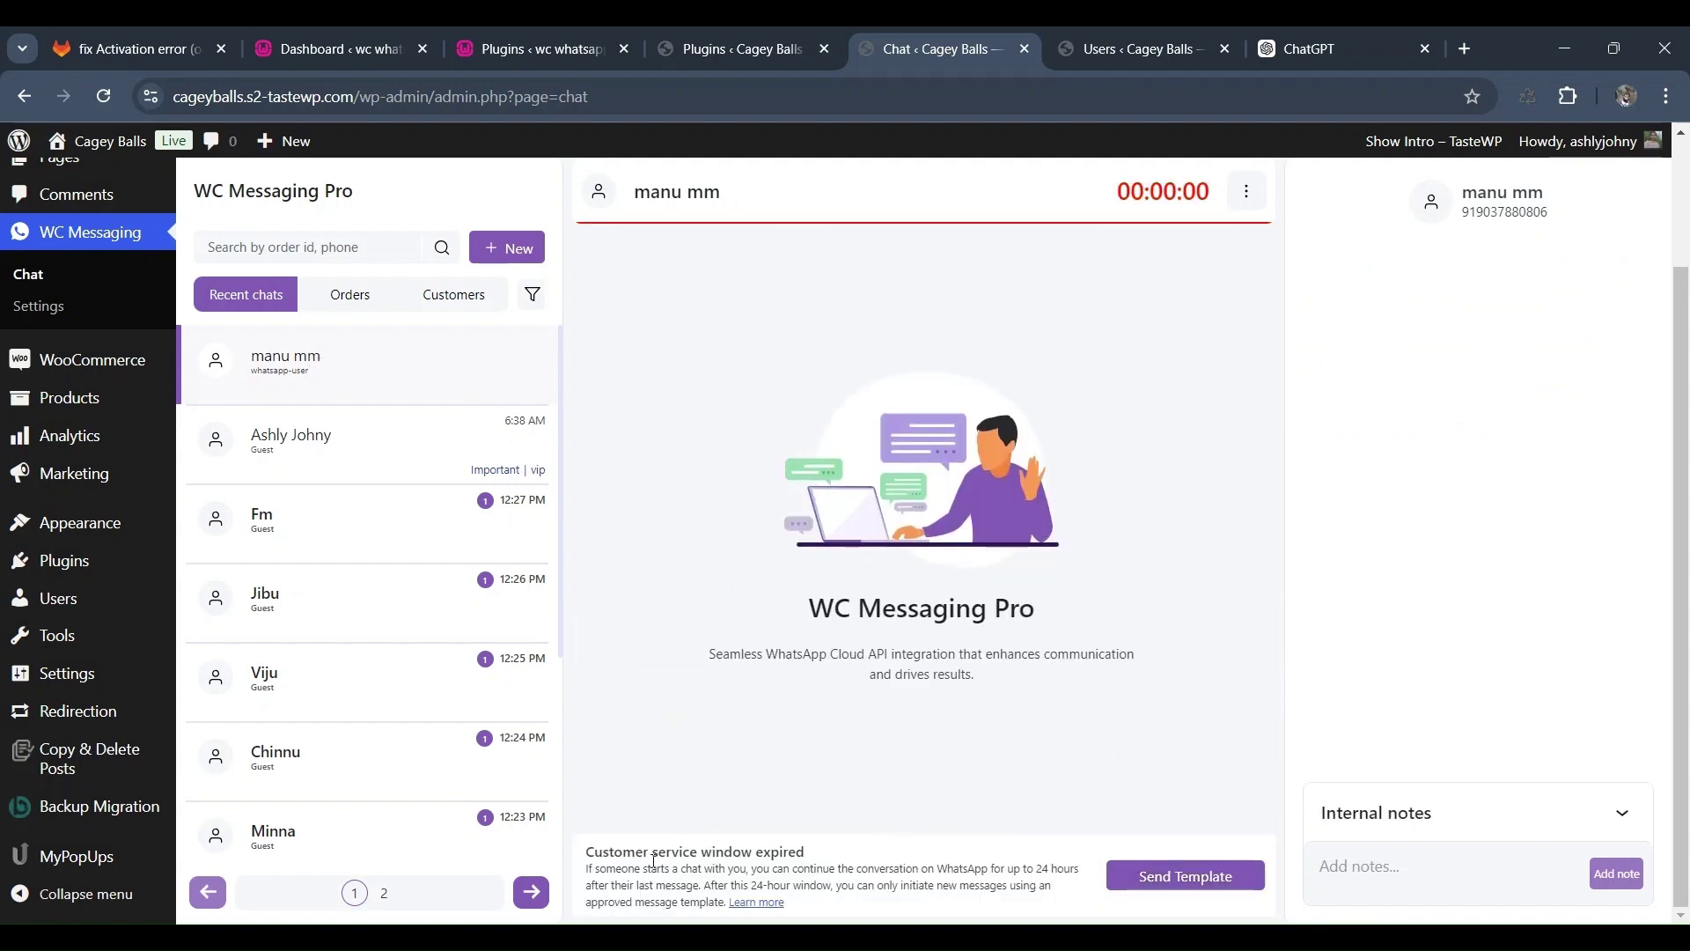
pyautogui.click(1185, 880)
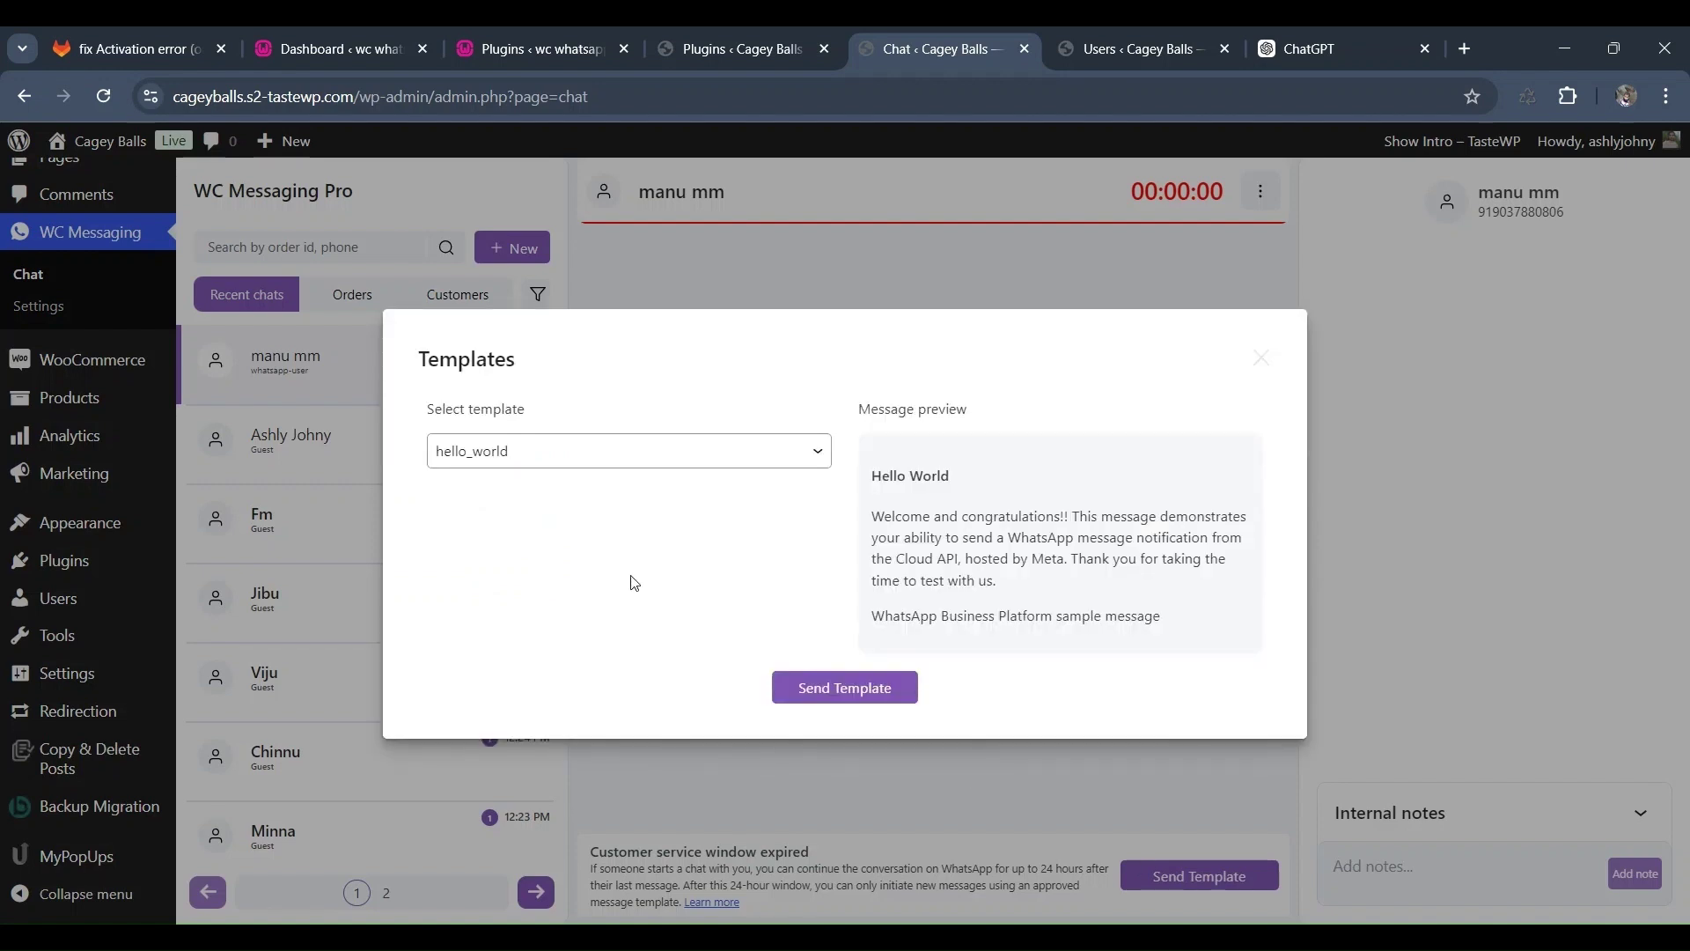
pyautogui.click(817, 695)
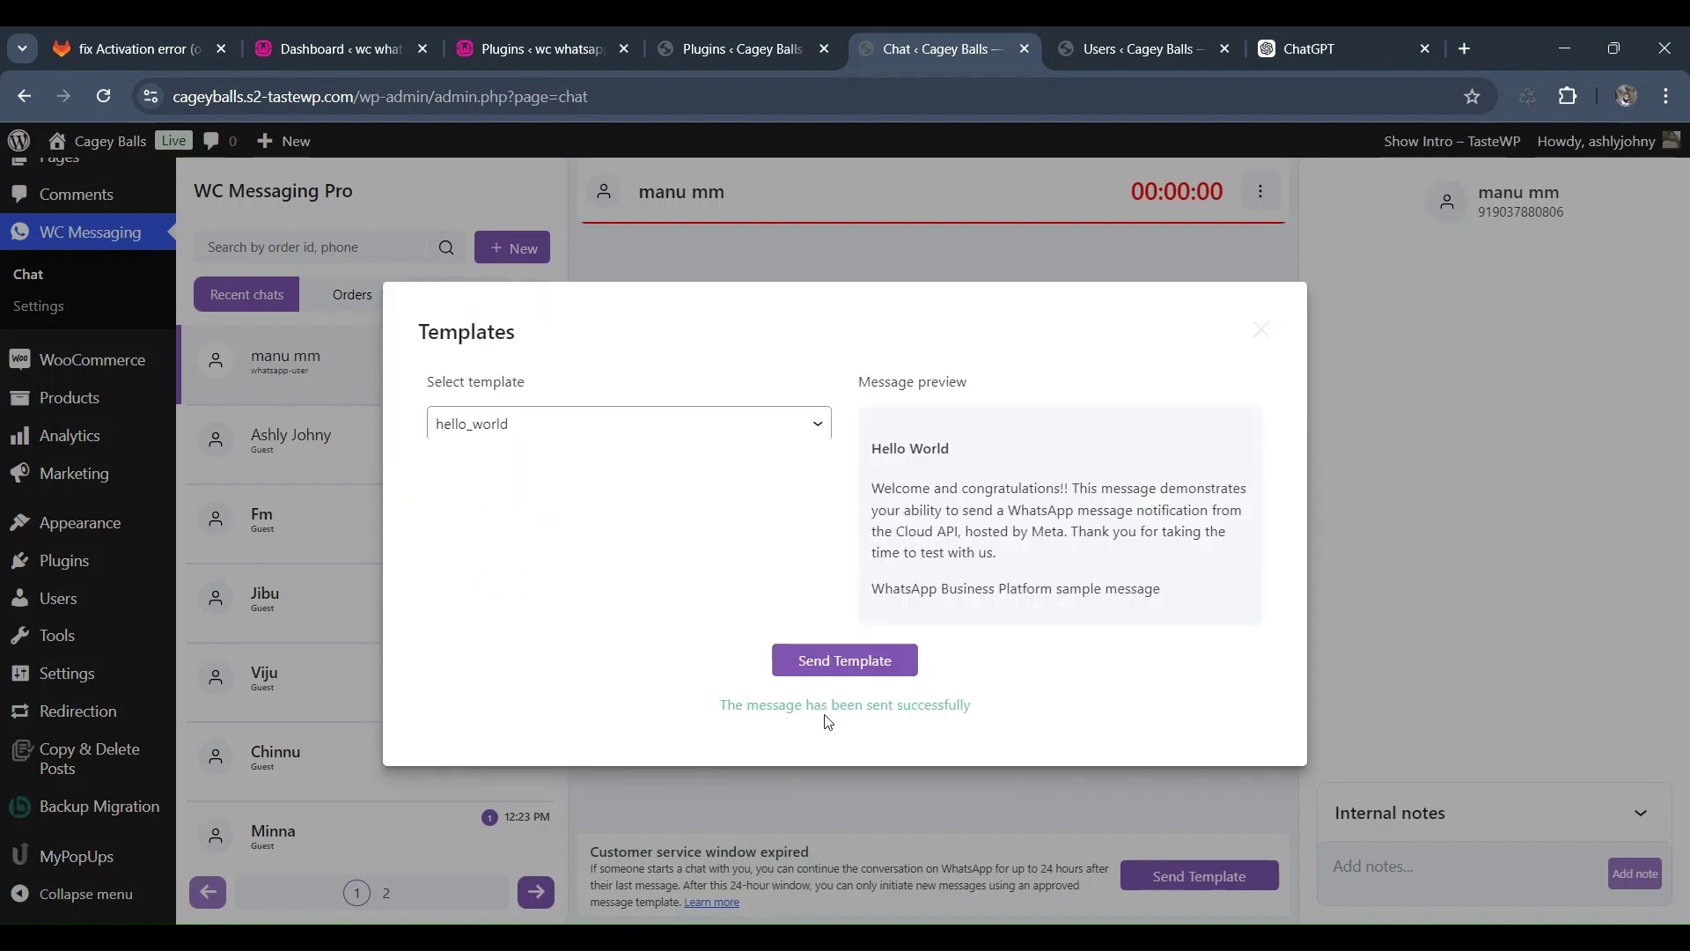
pyautogui.click(1258, 332)
# - Reopen the same contact's chat from the Customers list
pyautogui.click(453, 294)
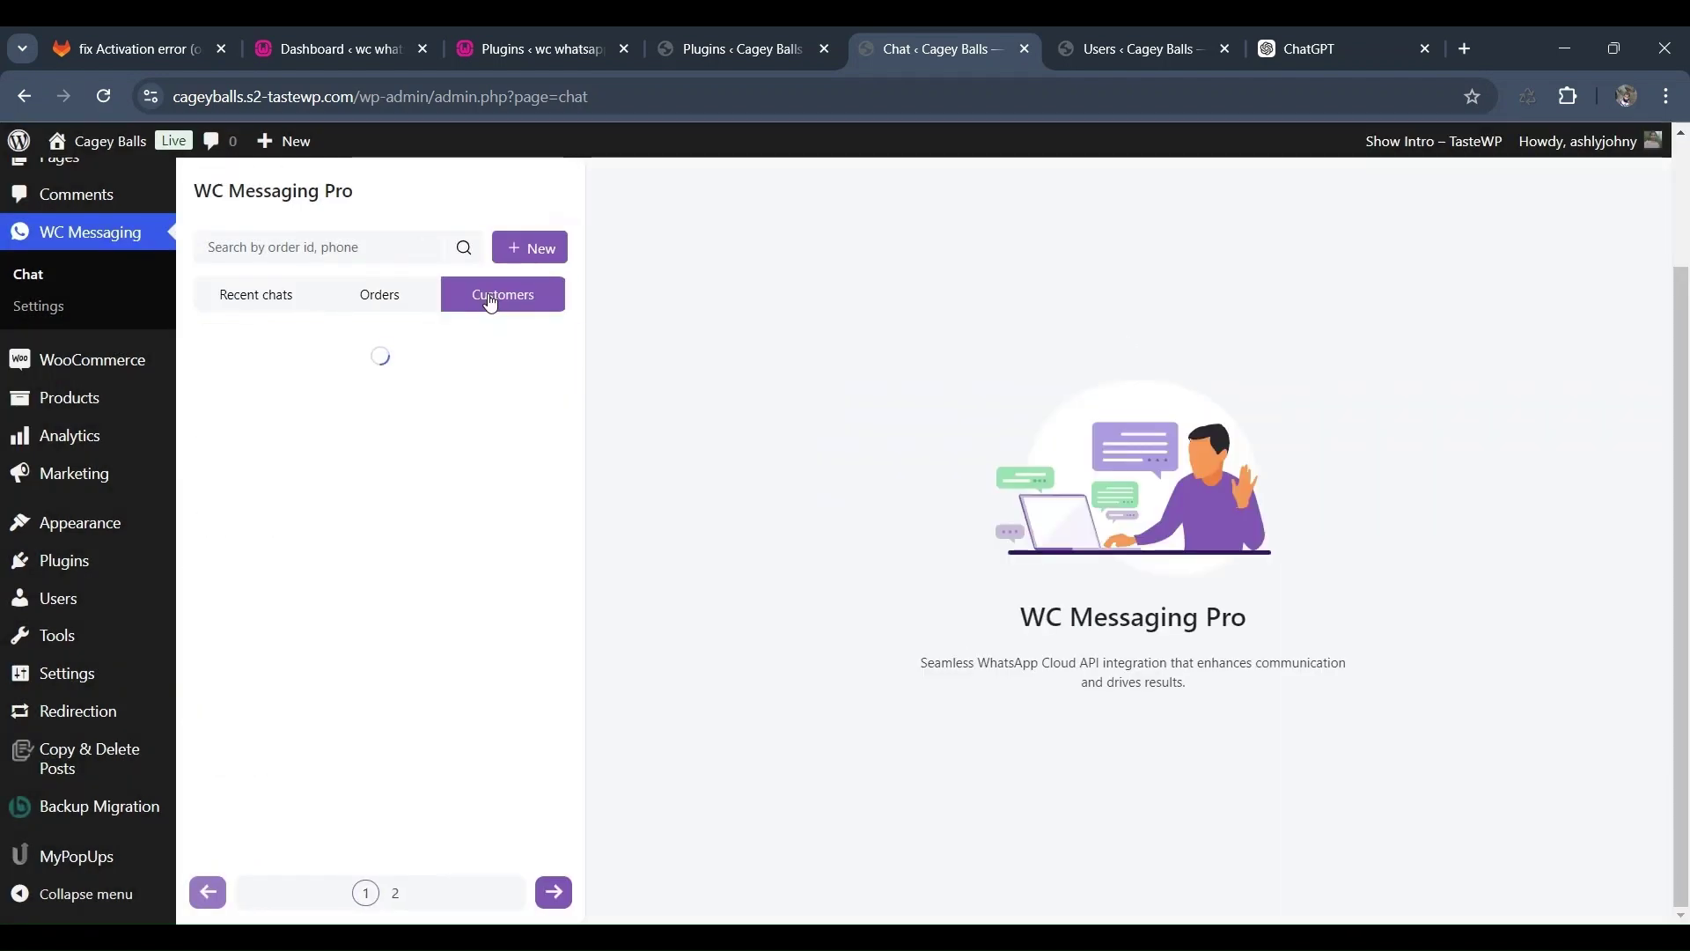
pyautogui.scroll(-3, 283, 833)
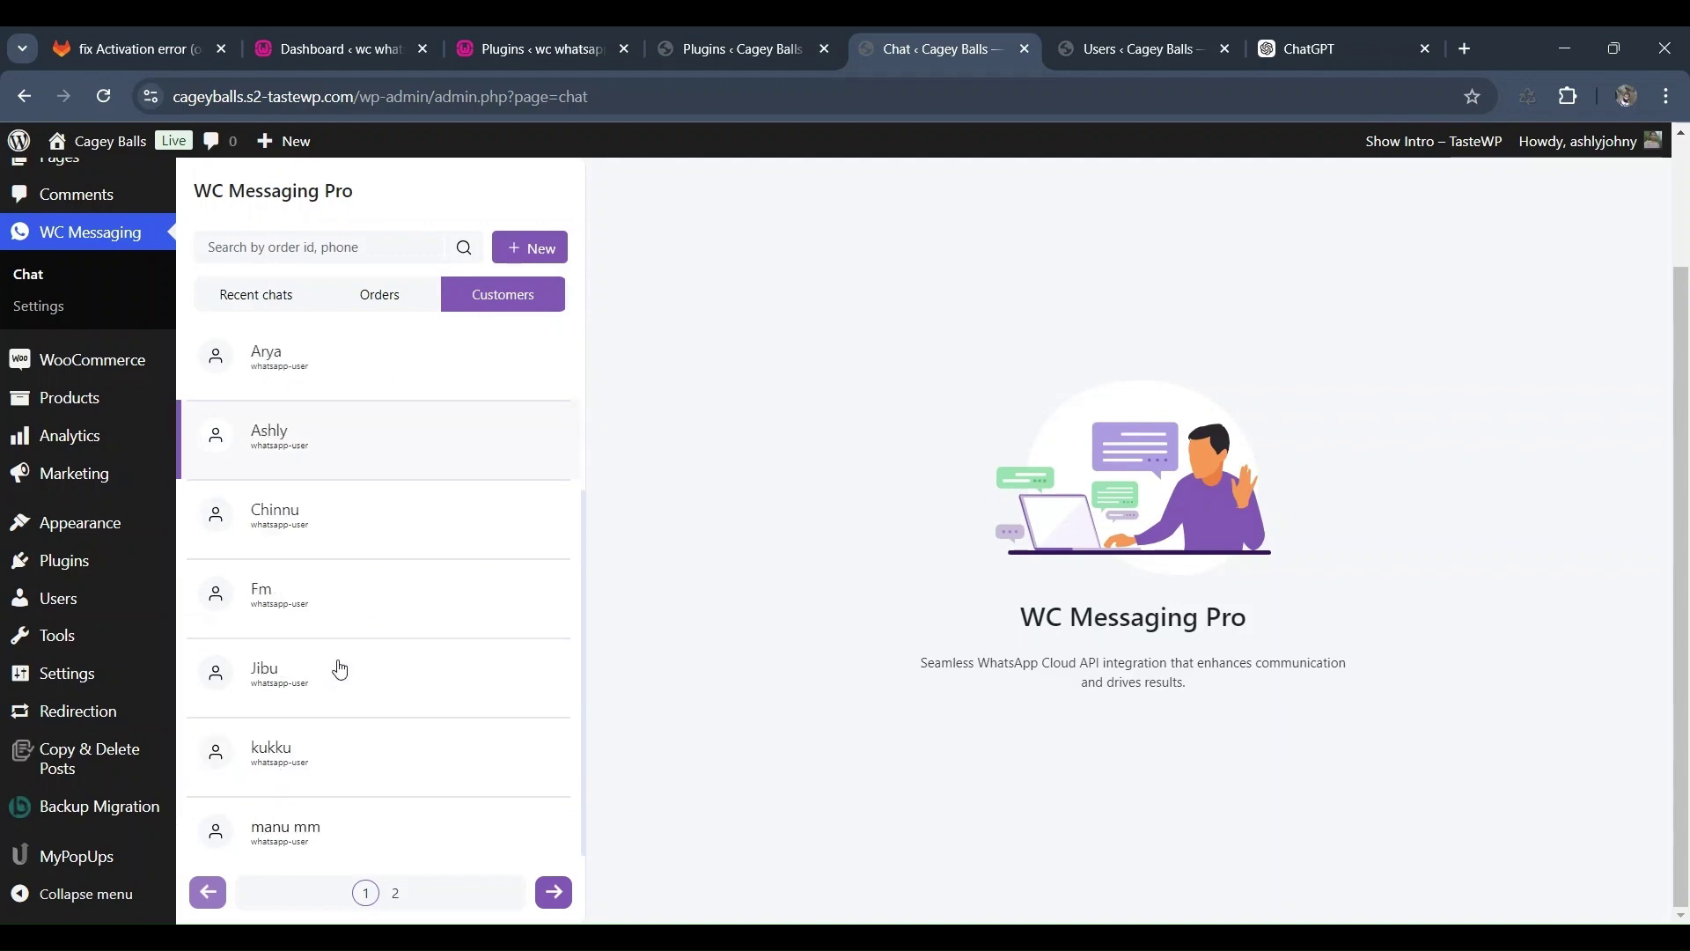
pyautogui.click(273, 832)
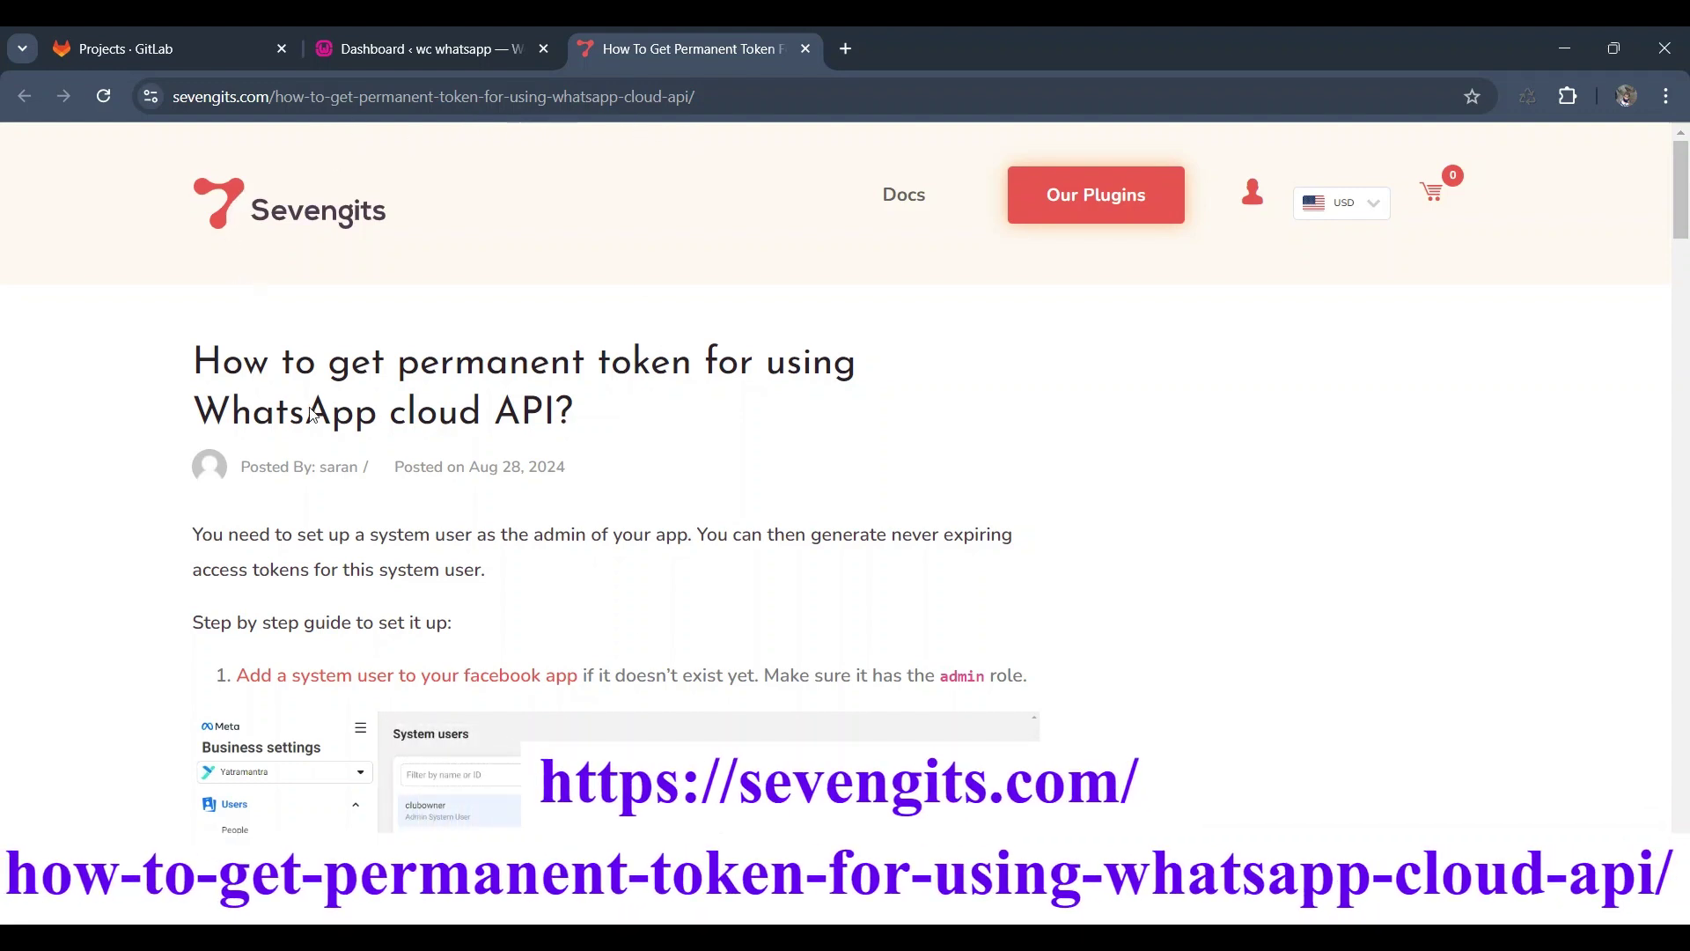
# - Scroll down through the Sevengits guide on permanent WhatsApp Cloud API tokens, then back up
pyautogui.scroll(-5, 931, 429)
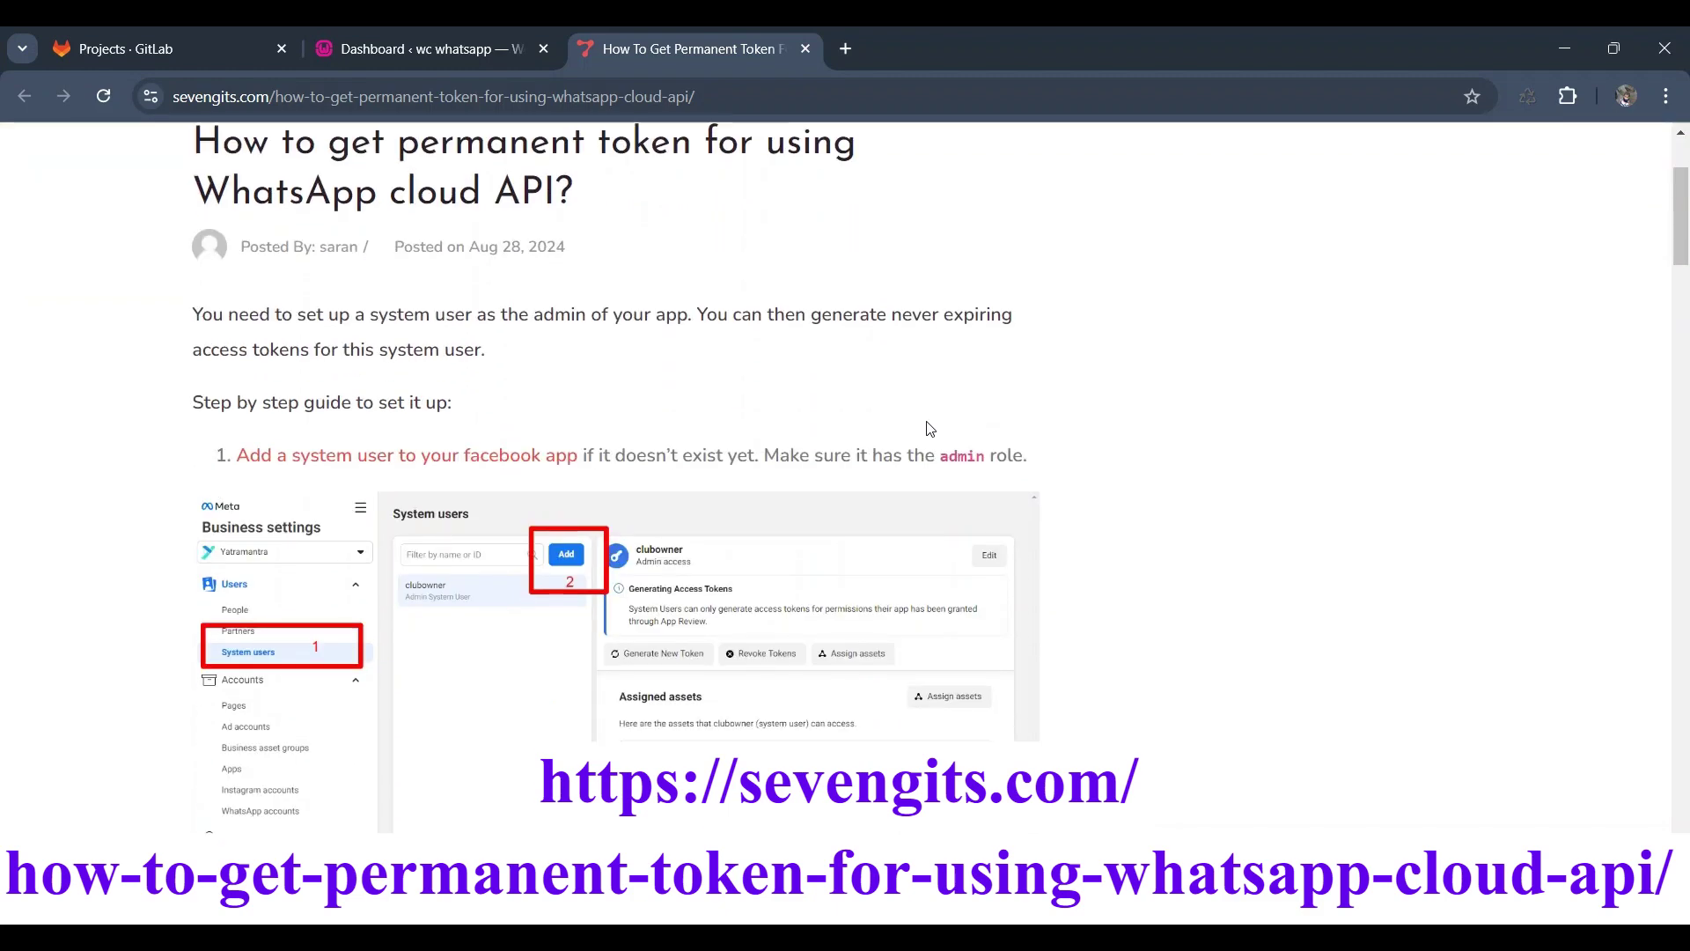
pyautogui.scroll(-10, 930, 429)
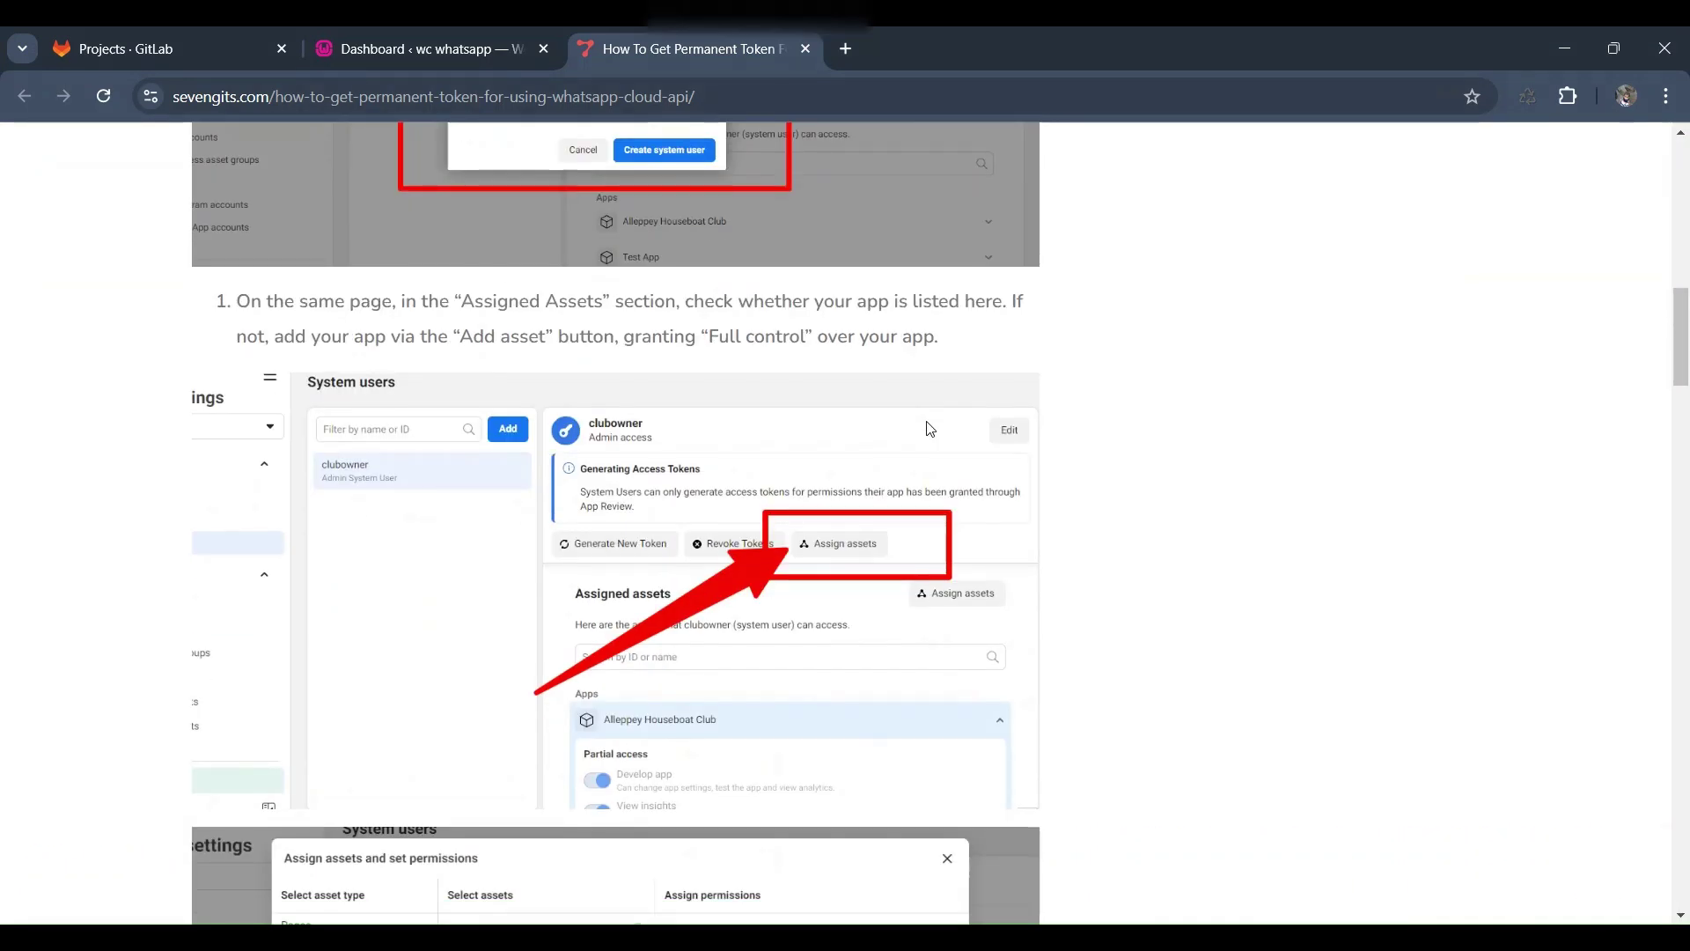
pyautogui.scroll(-5, 931, 429)
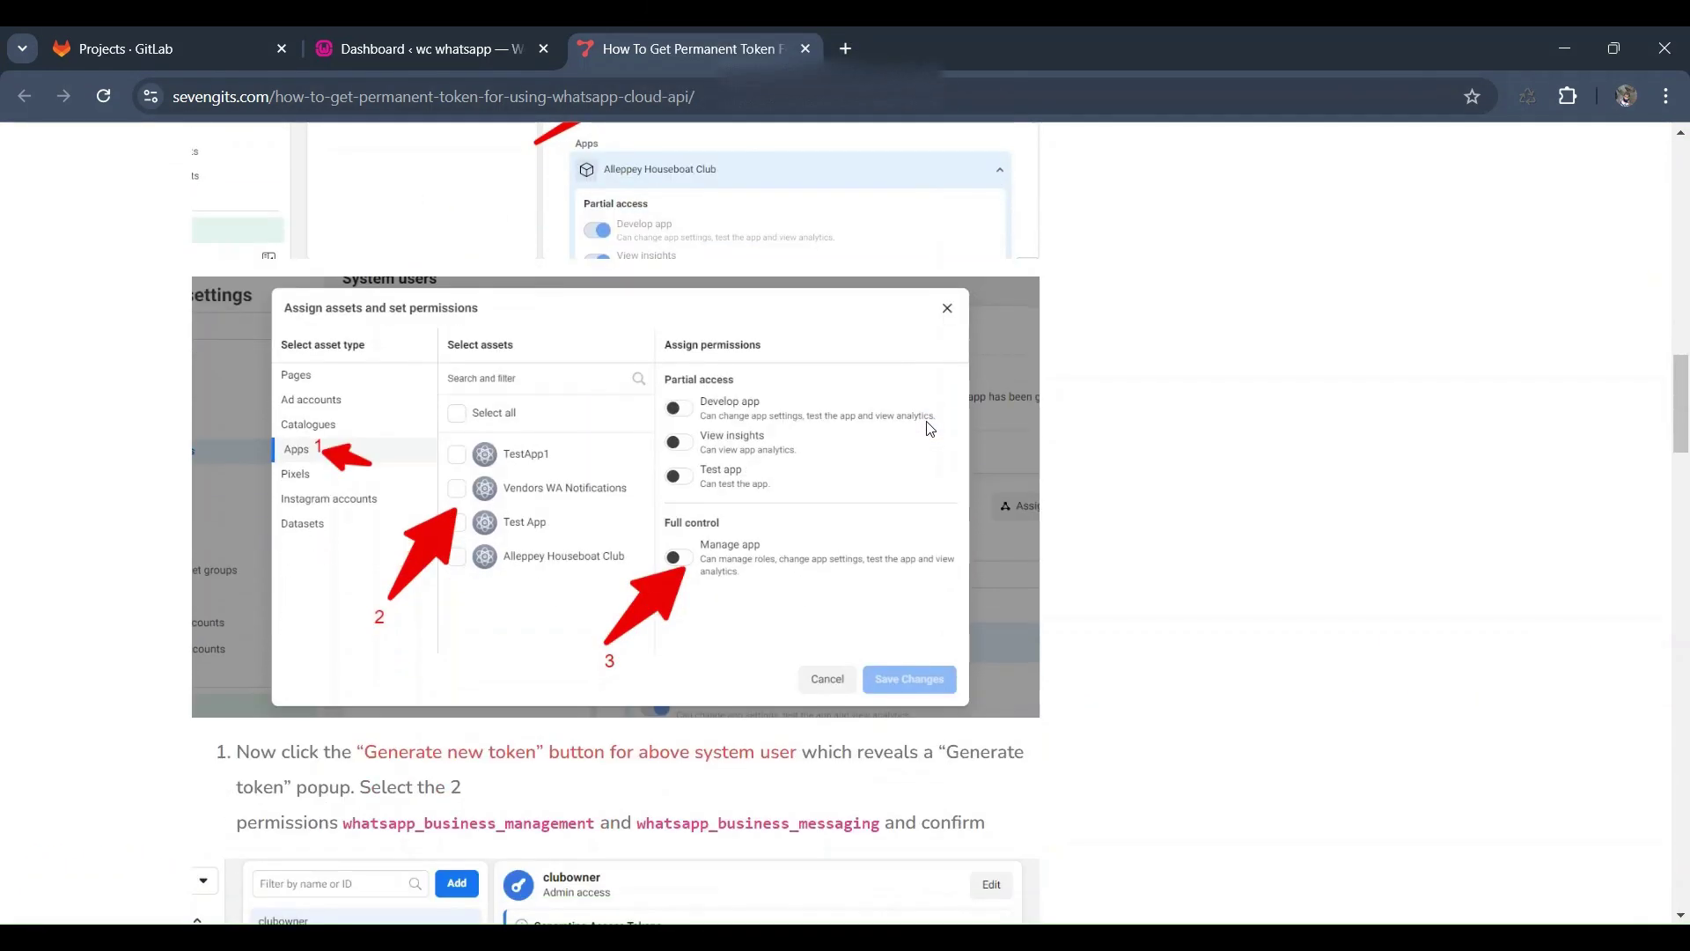
pyautogui.scroll(-11, 931, 428)
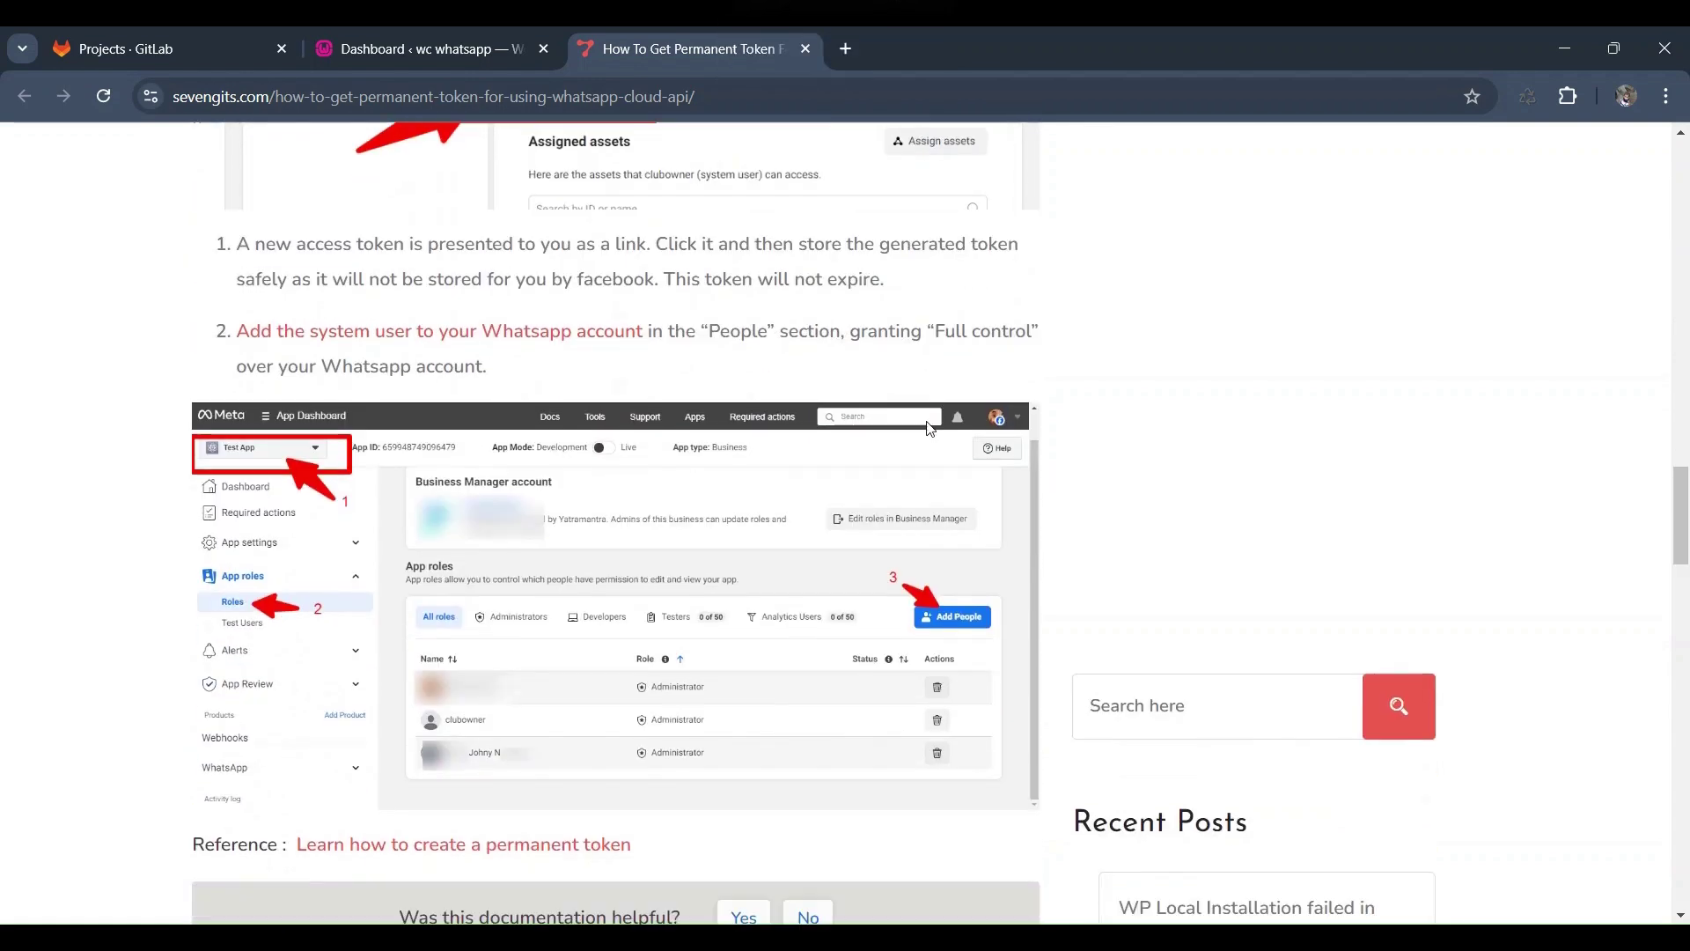
pyautogui.scroll(-3, 930, 428)
pyautogui.scroll(4, 931, 429)
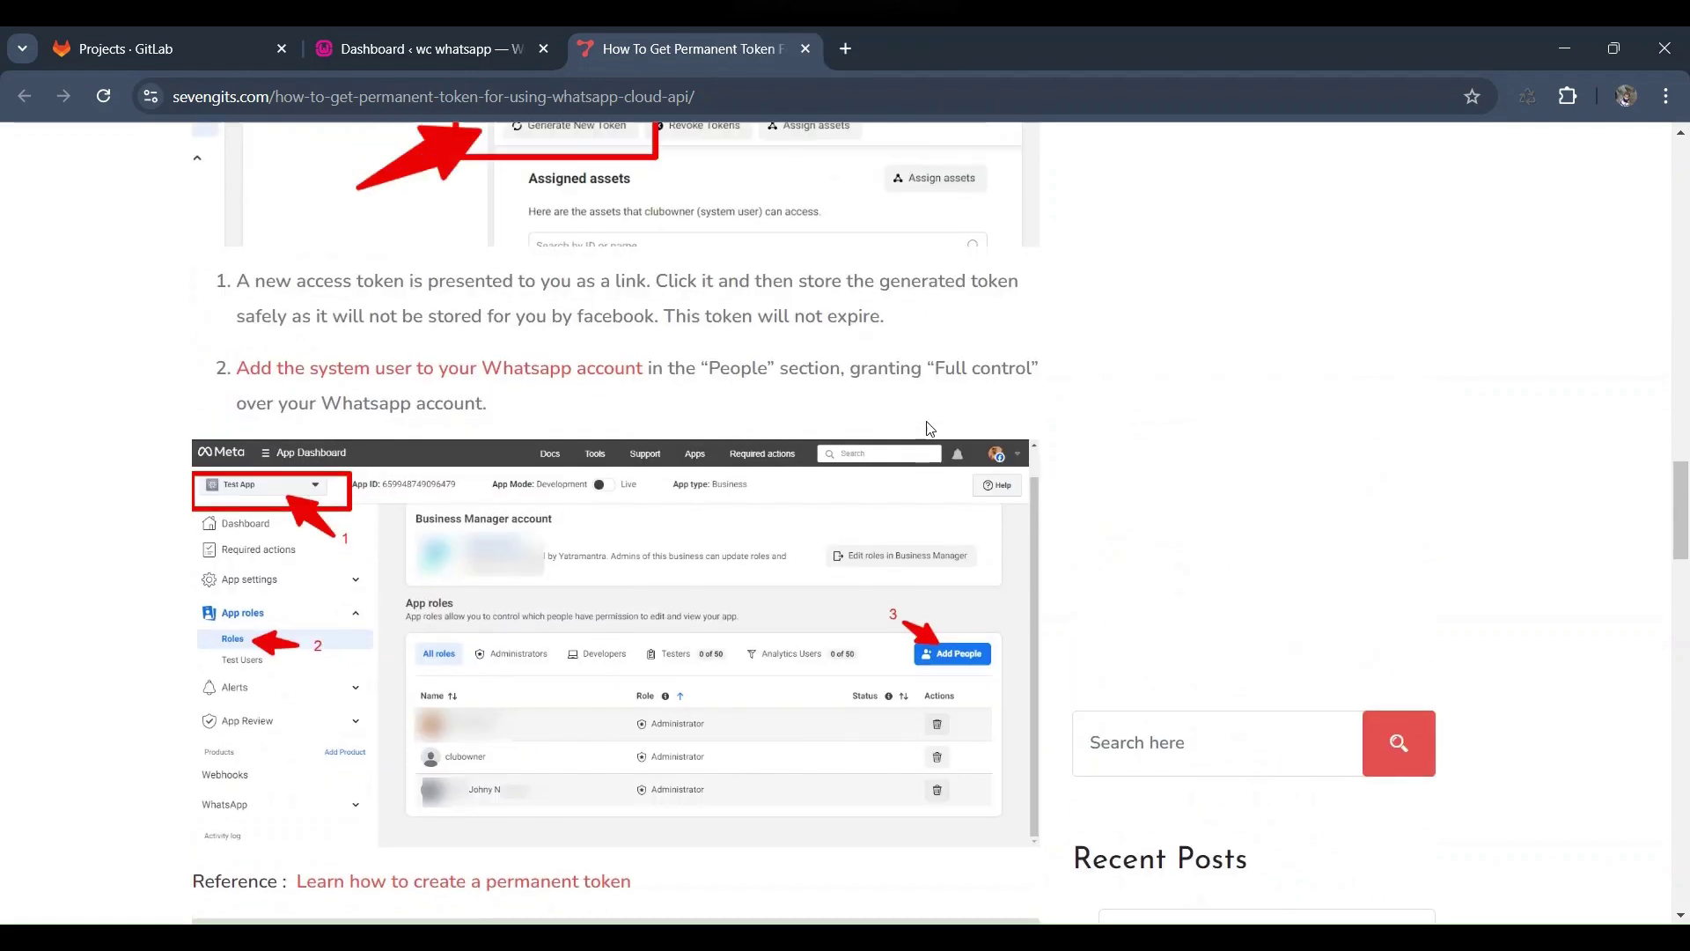
pyautogui.scroll(17, 931, 429)
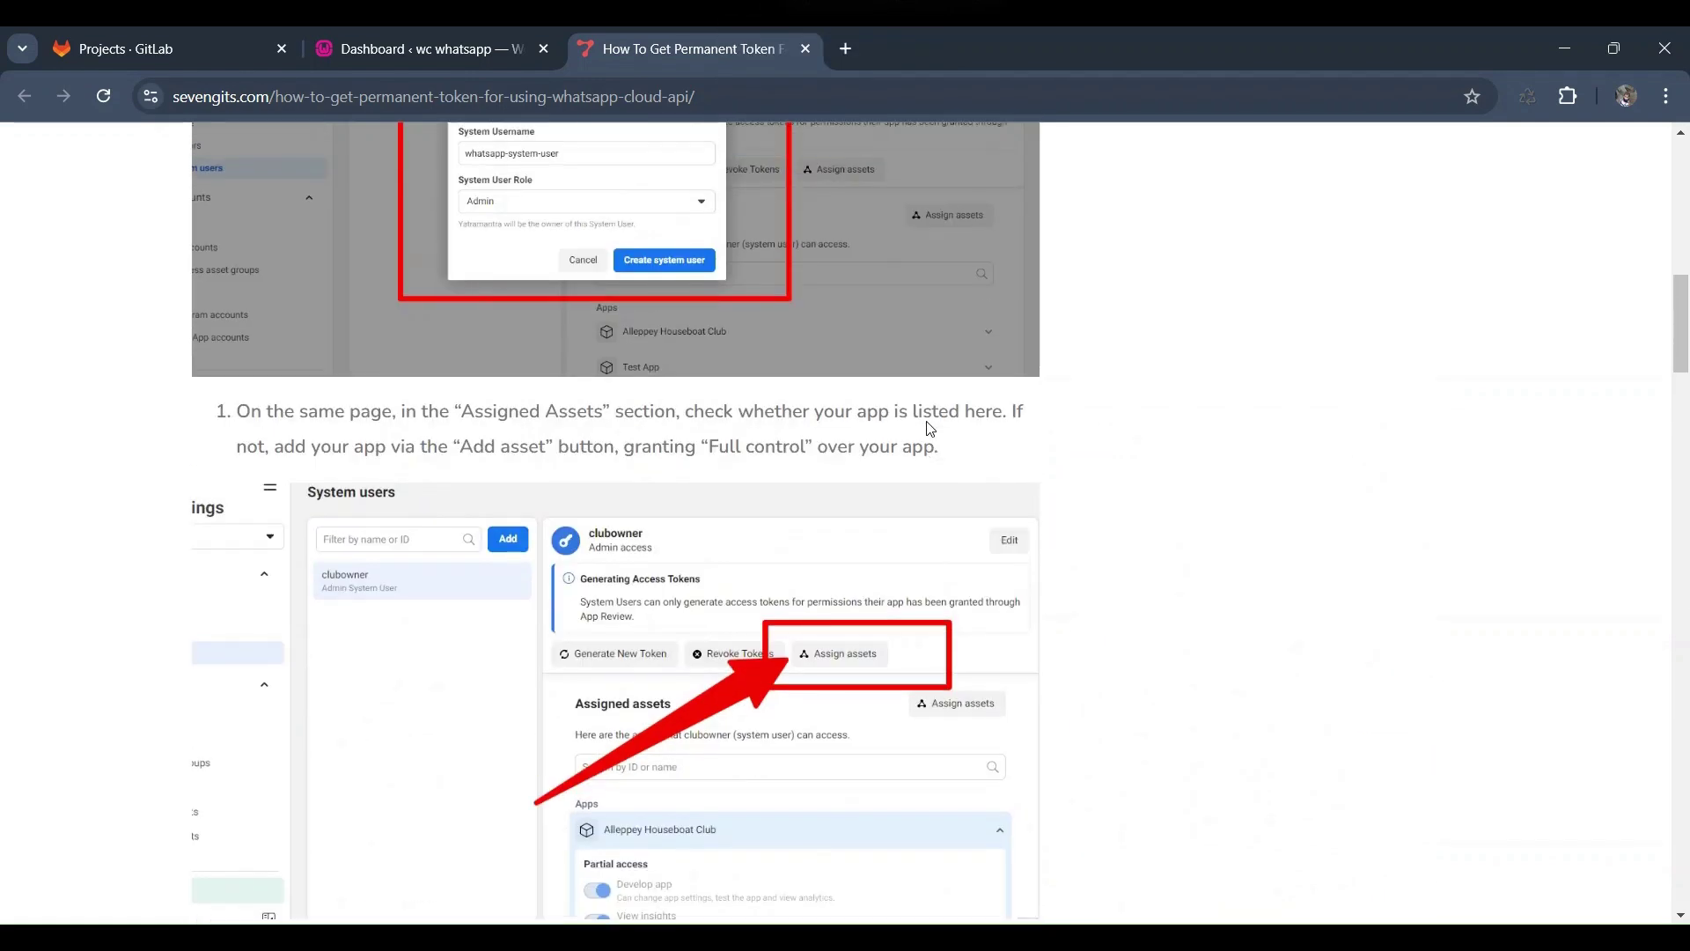
pyautogui.scroll(10, 930, 428)
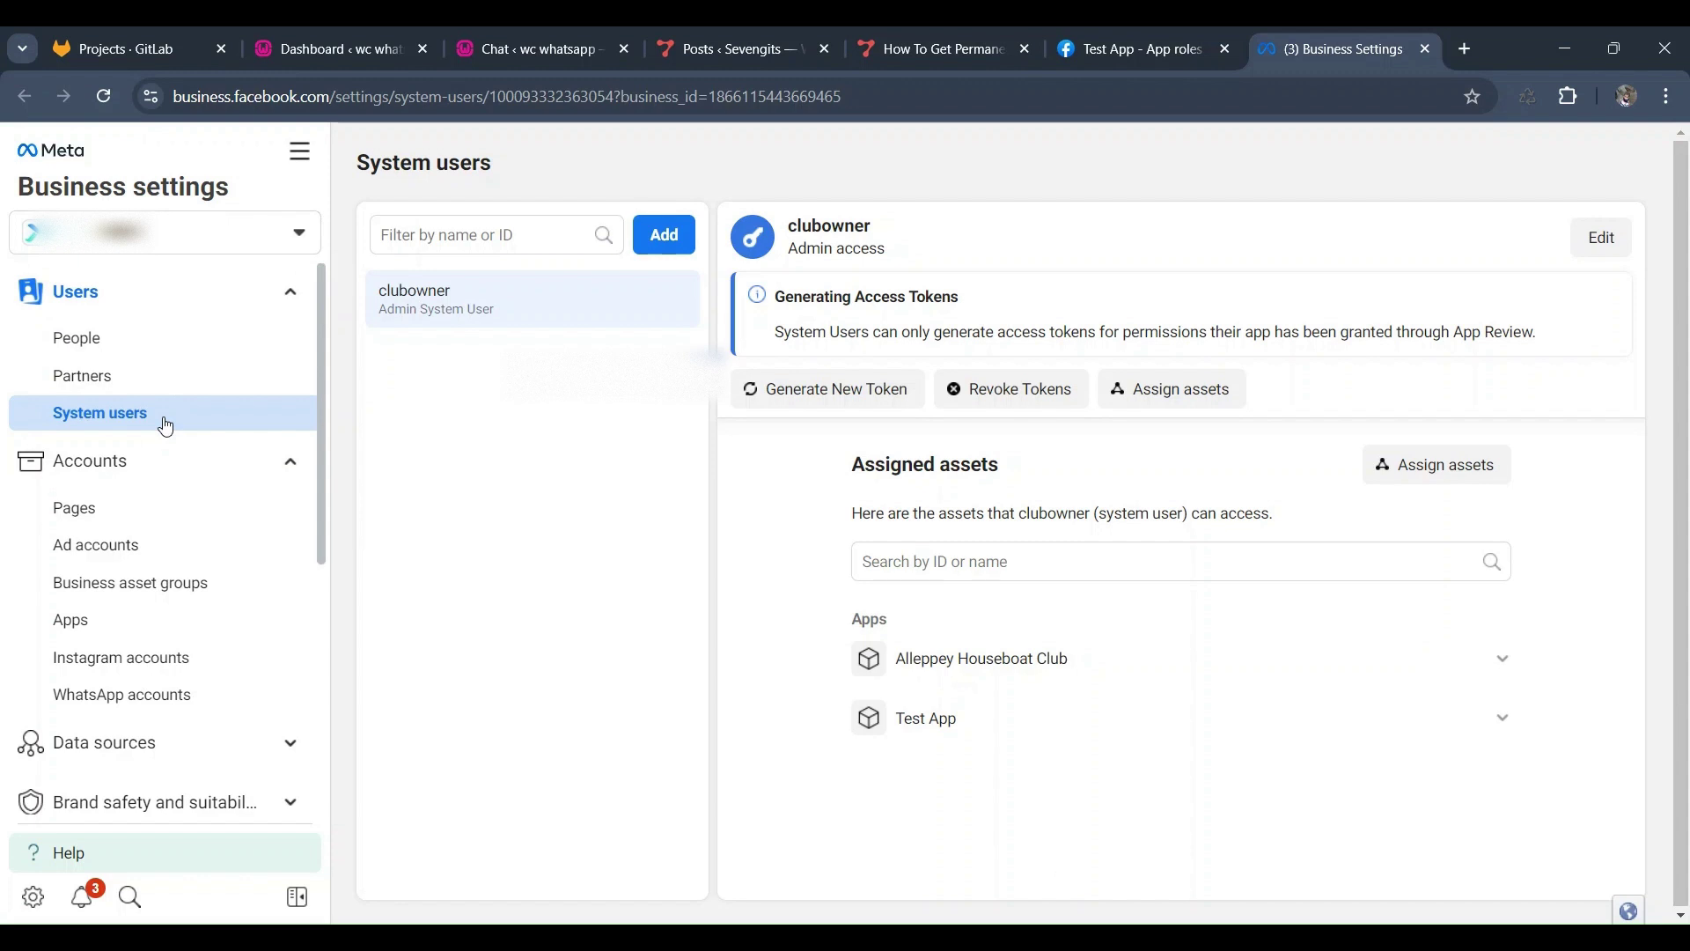
# - Add a system user named 'wc-messaging-pro' with the Admin system user role
pyautogui.click(665, 238)
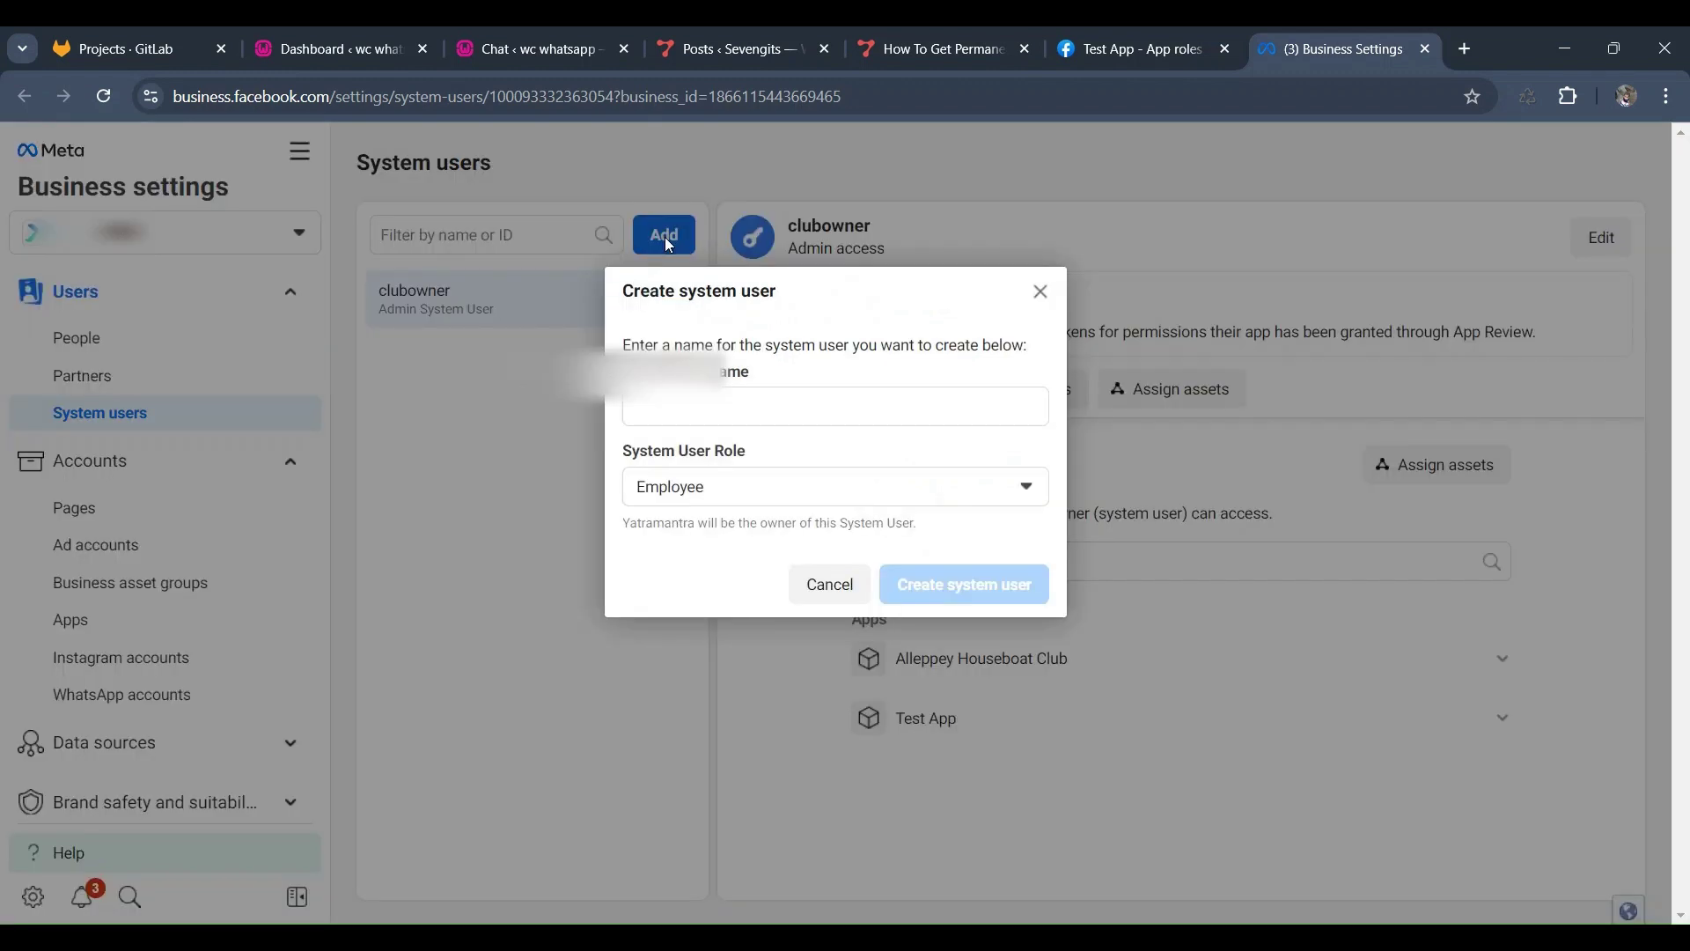
pyautogui.click(680, 406)
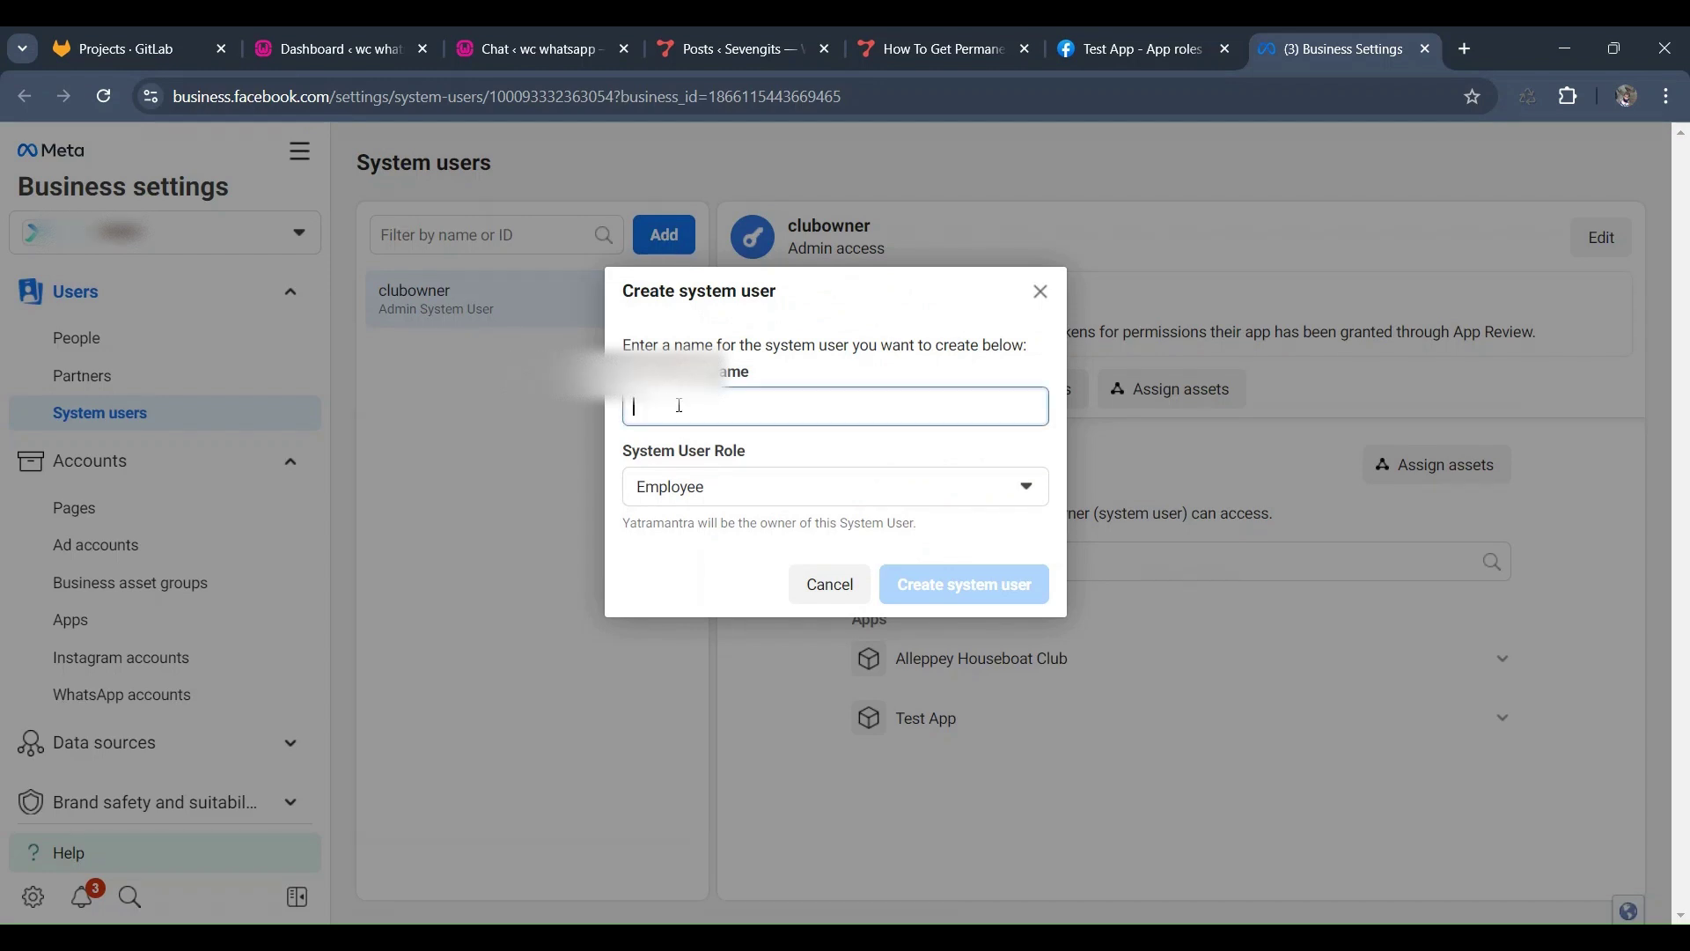
pyautogui.write('w')
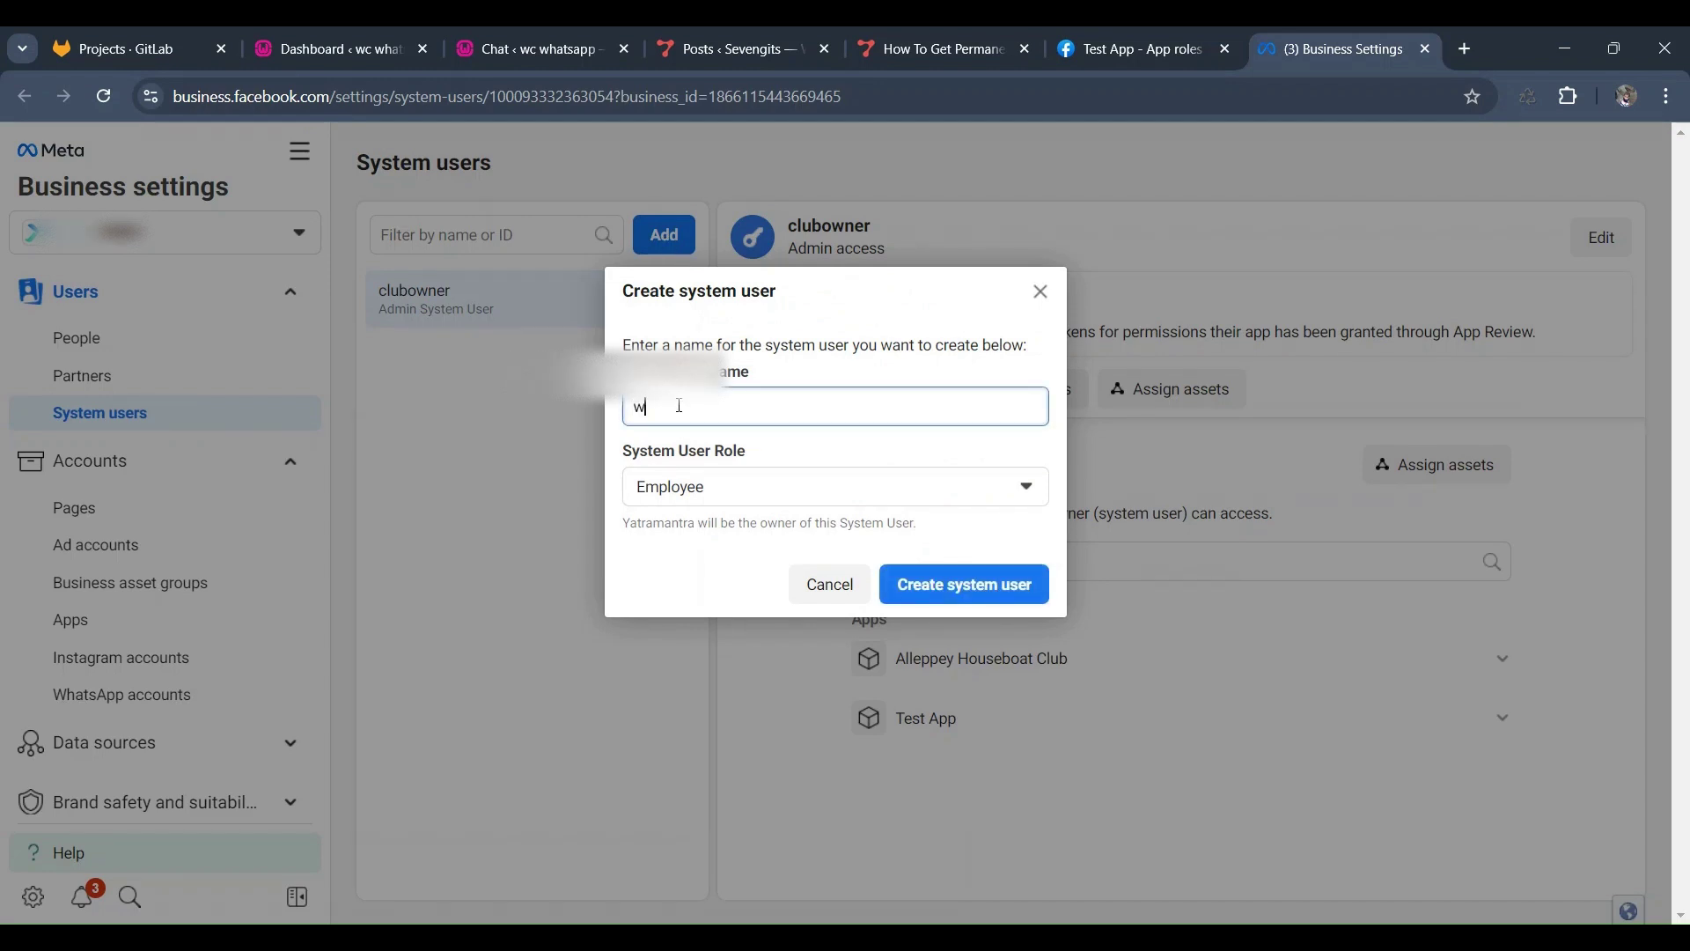
pyautogui.write('c-messaging-pro')
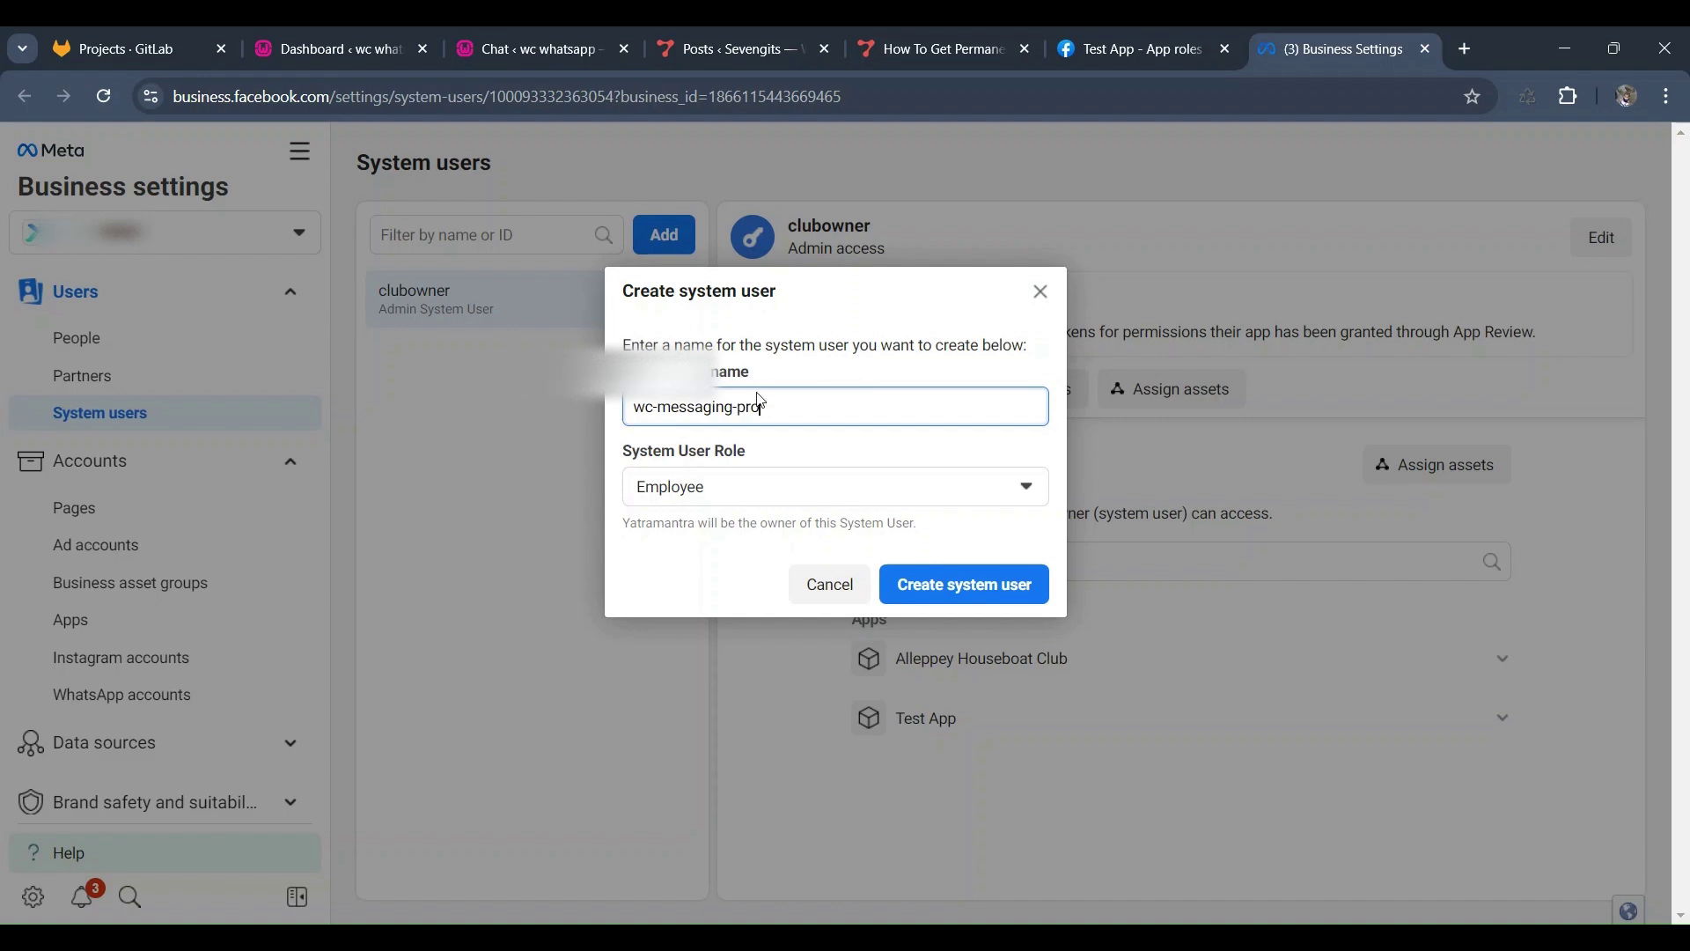
pyautogui.click(750, 485)
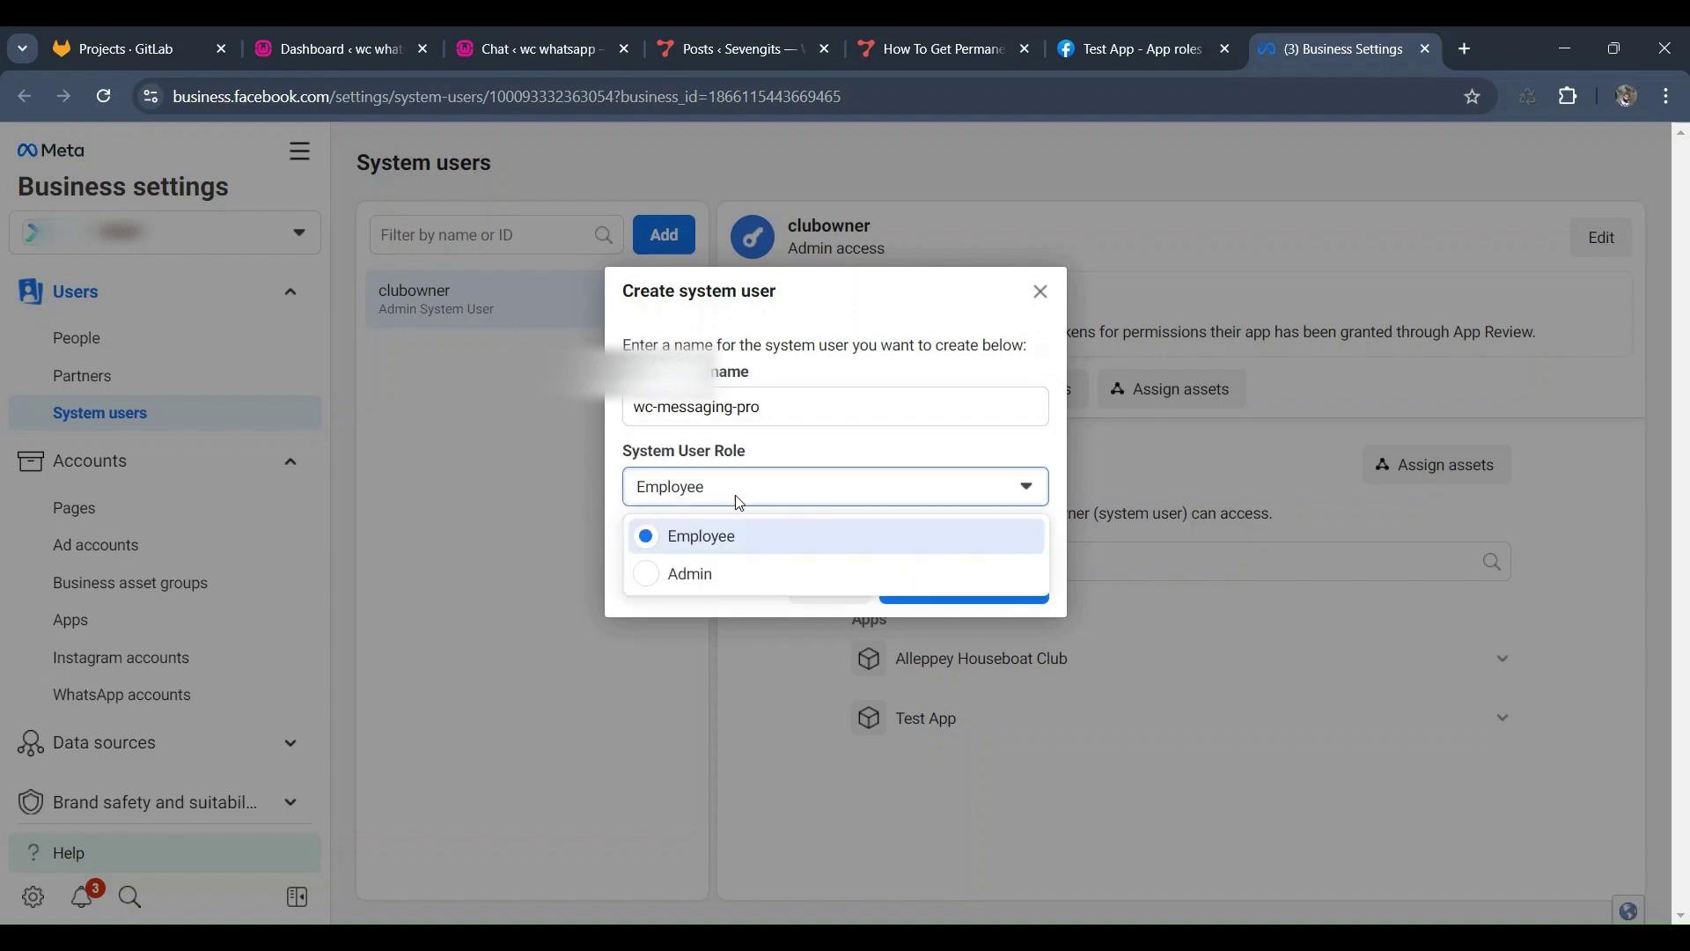
pyautogui.click(698, 579)
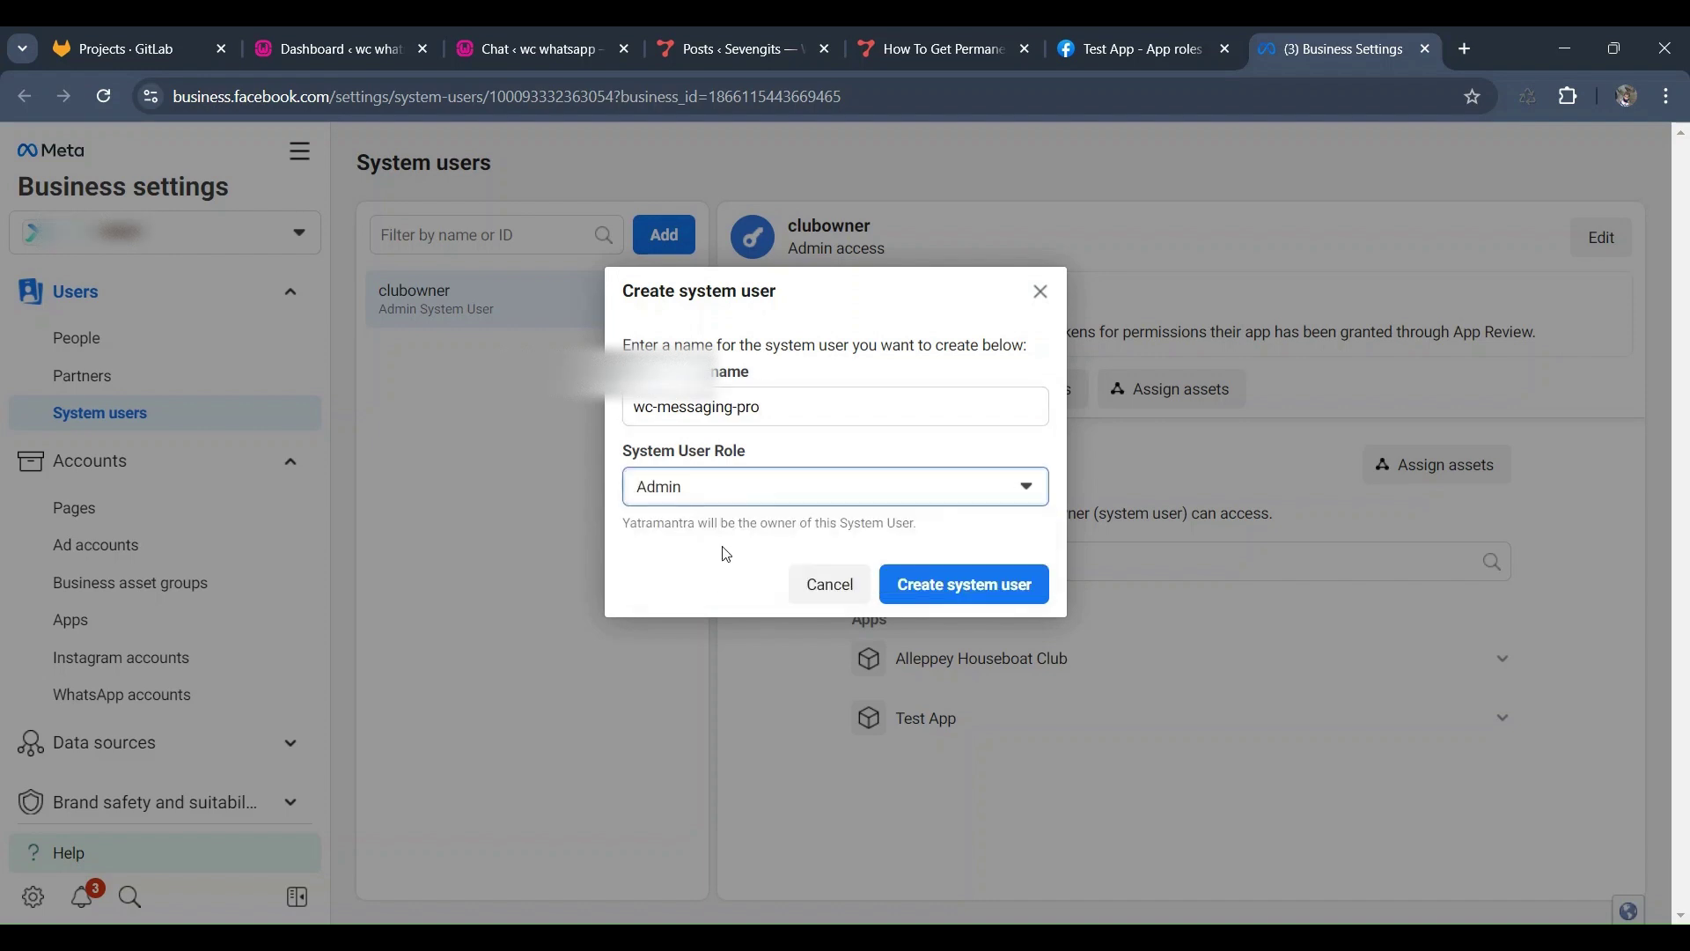
pyautogui.click(997, 589)
pyautogui.click(1440, 479)
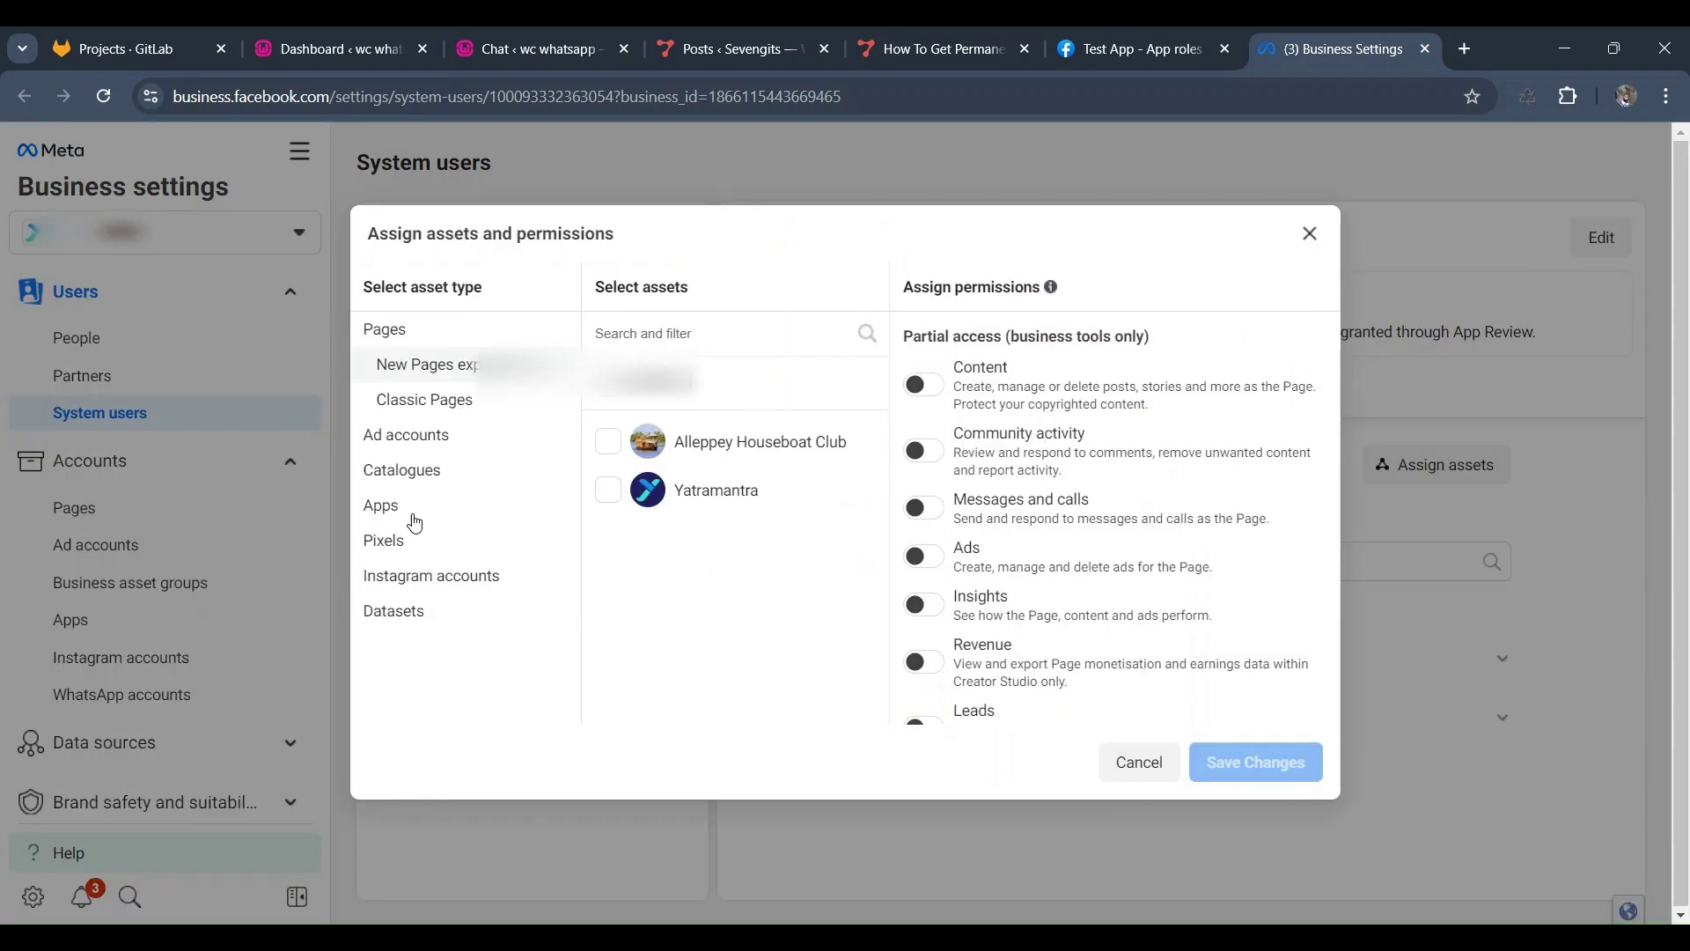
pyautogui.click(396, 511)
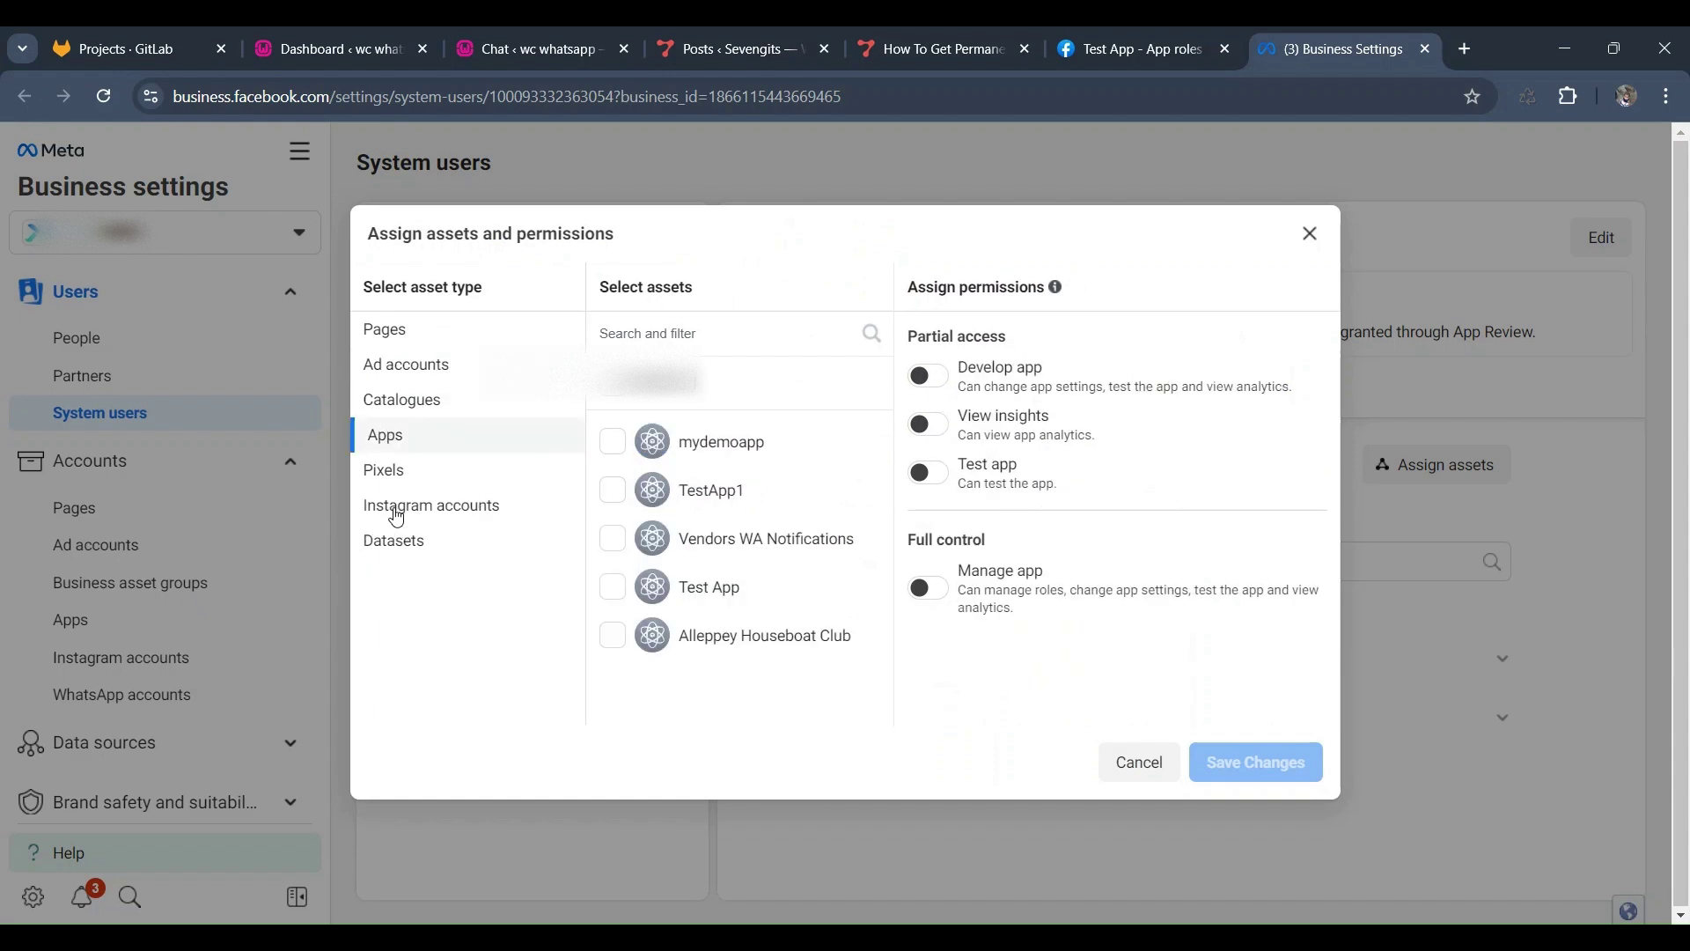
pyautogui.click(702, 596)
pyautogui.click(1210, 883)
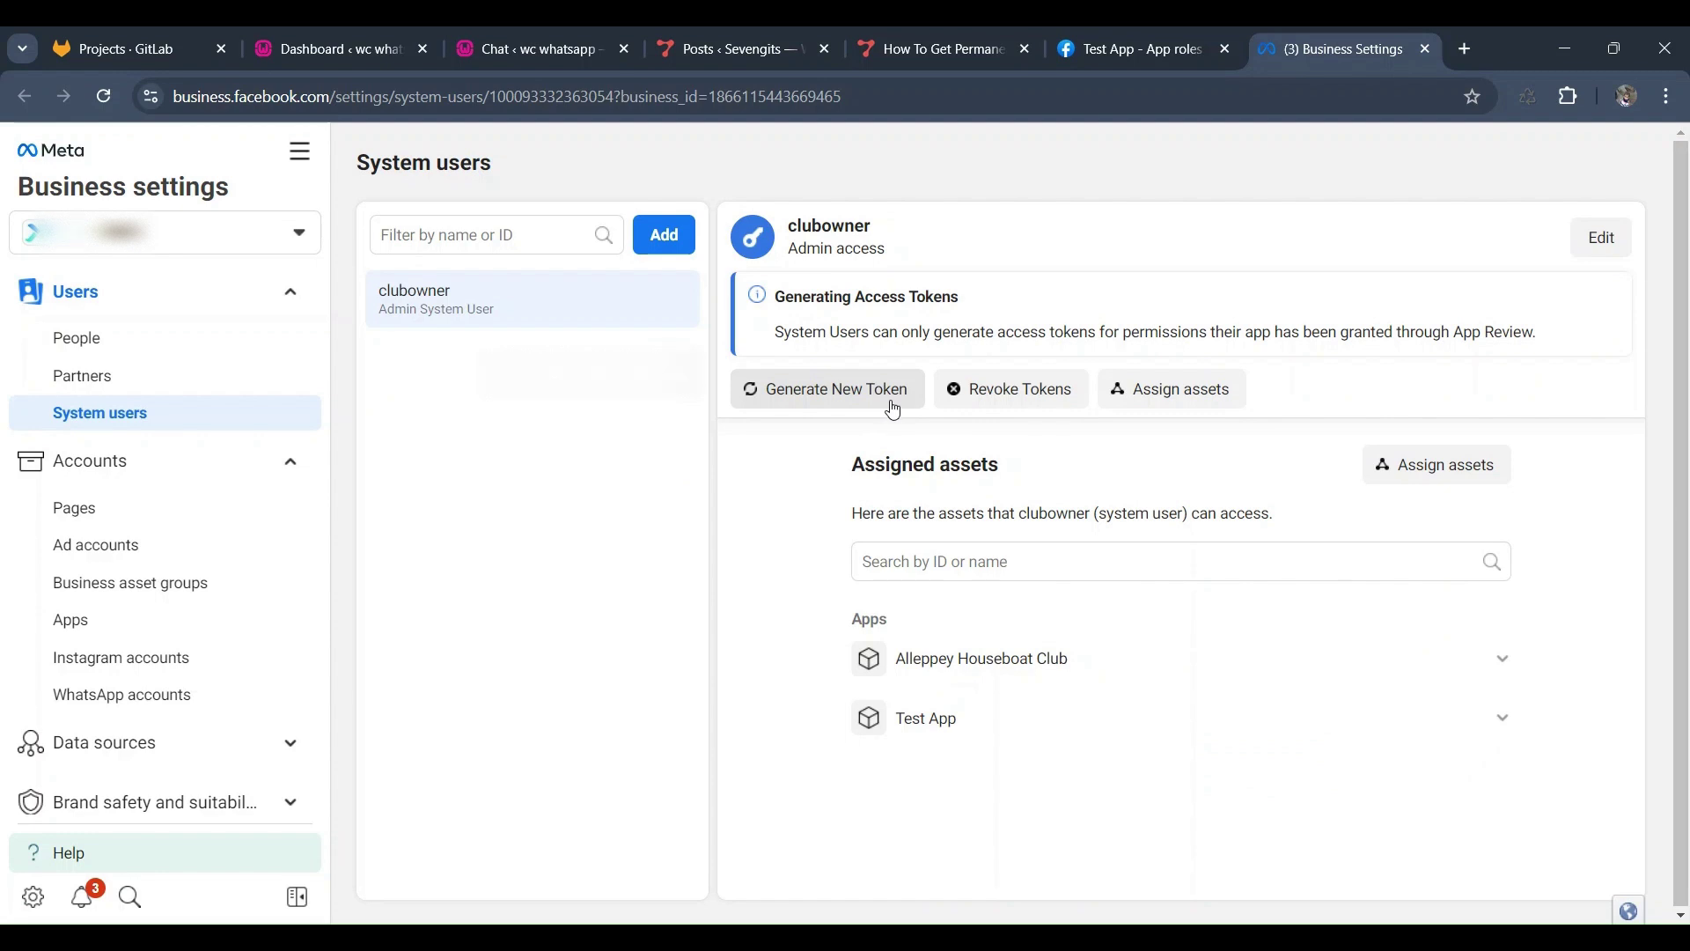
# - Return to Test App's App roles page and reload the Roles list
pyautogui.hotkey('ctrl', 'shift', 'Tab')
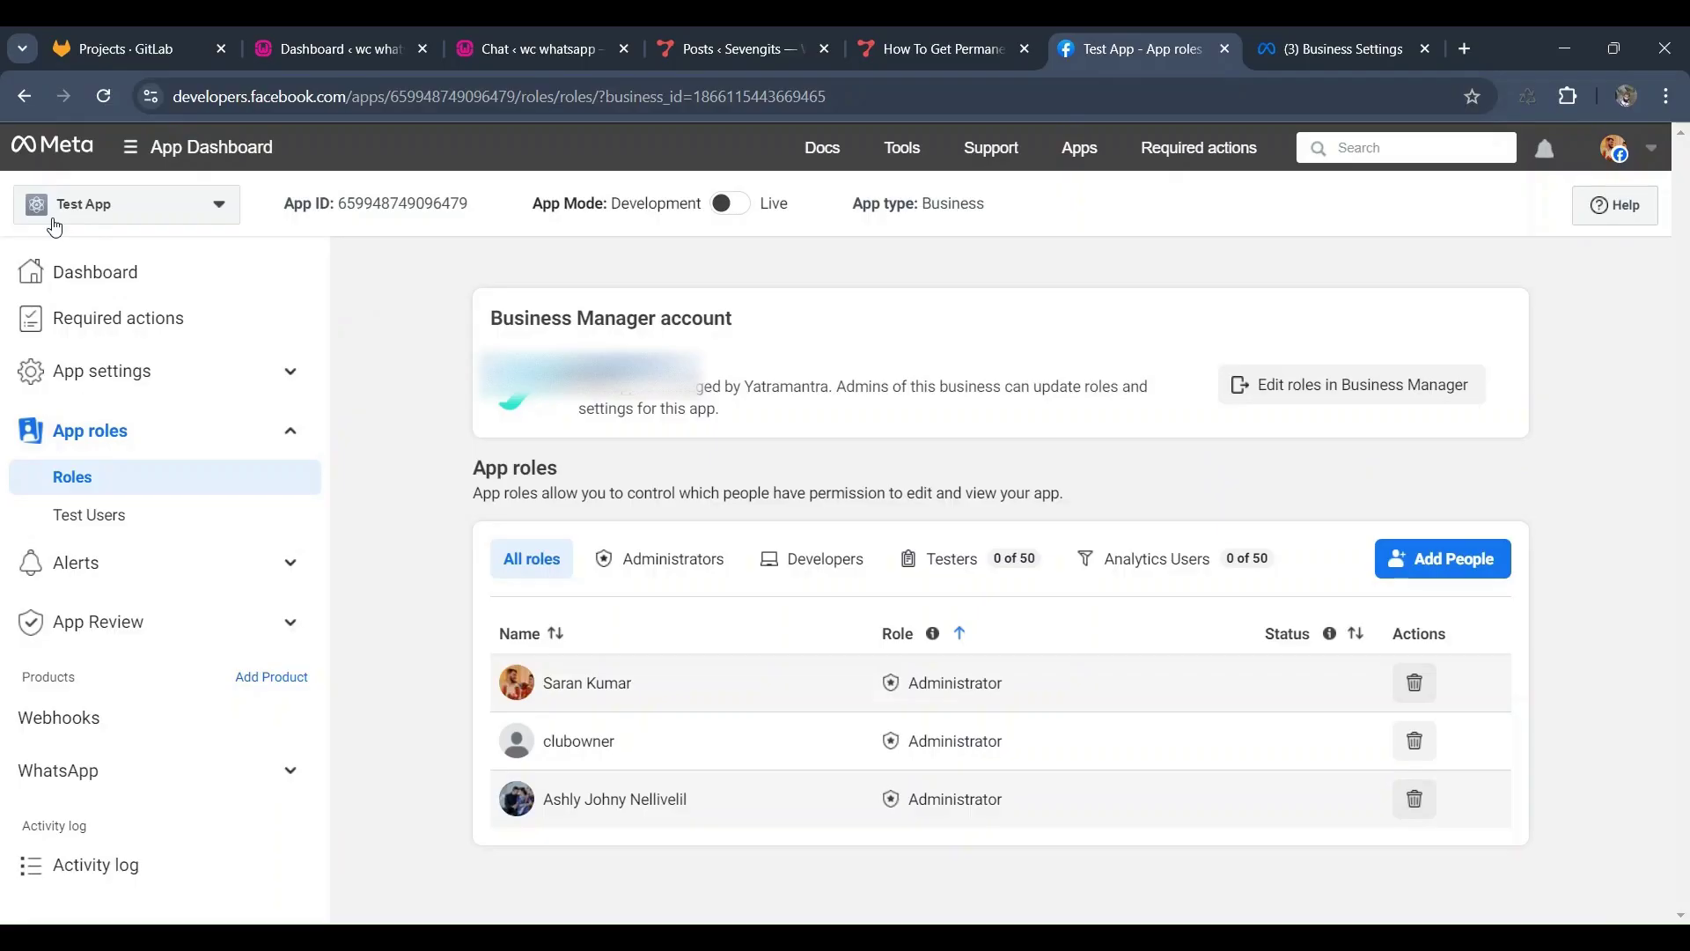
pyautogui.click(103, 486)
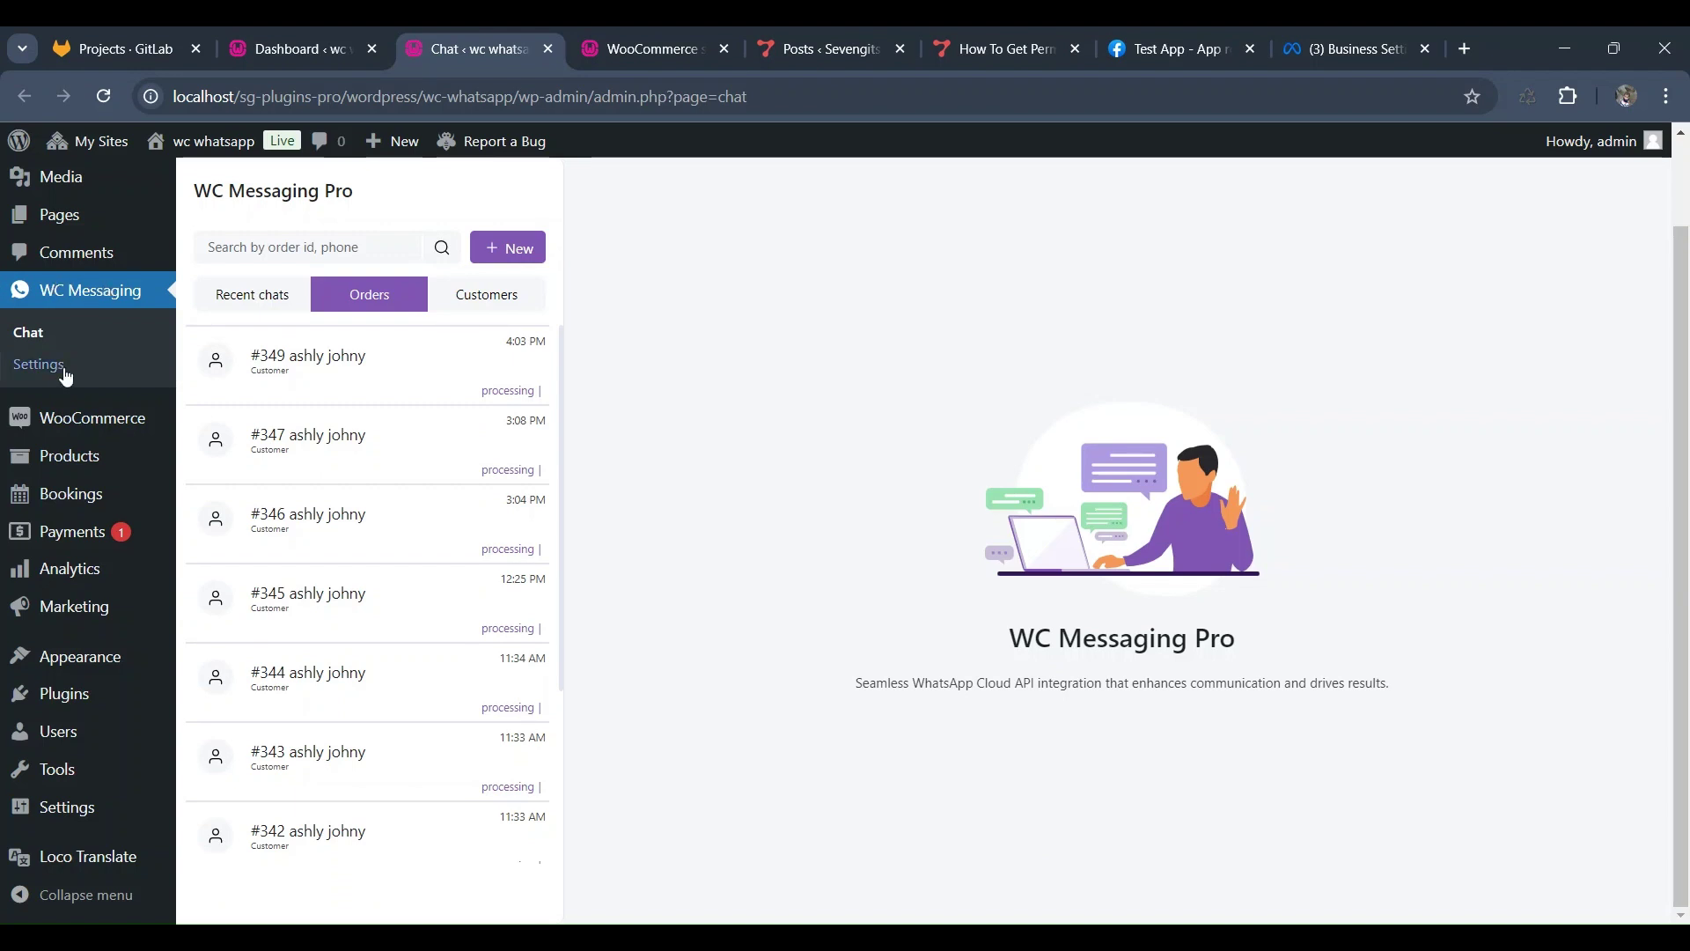
pyautogui.click(690, 28)
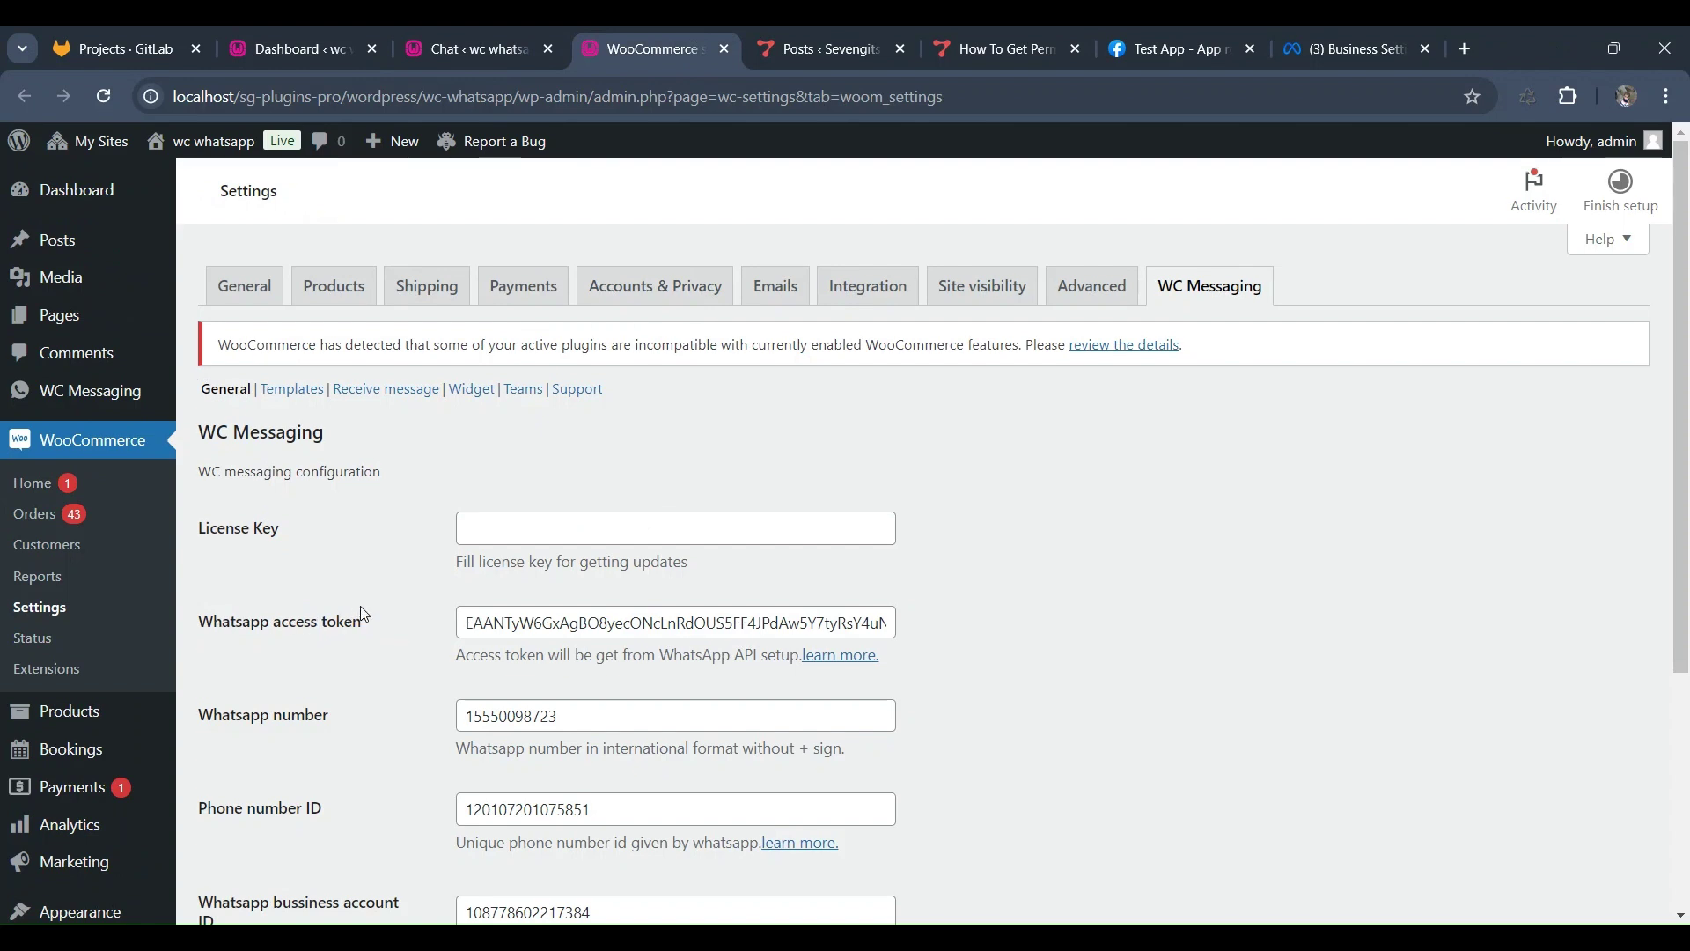
pyautogui.doubleClick(528, 625)
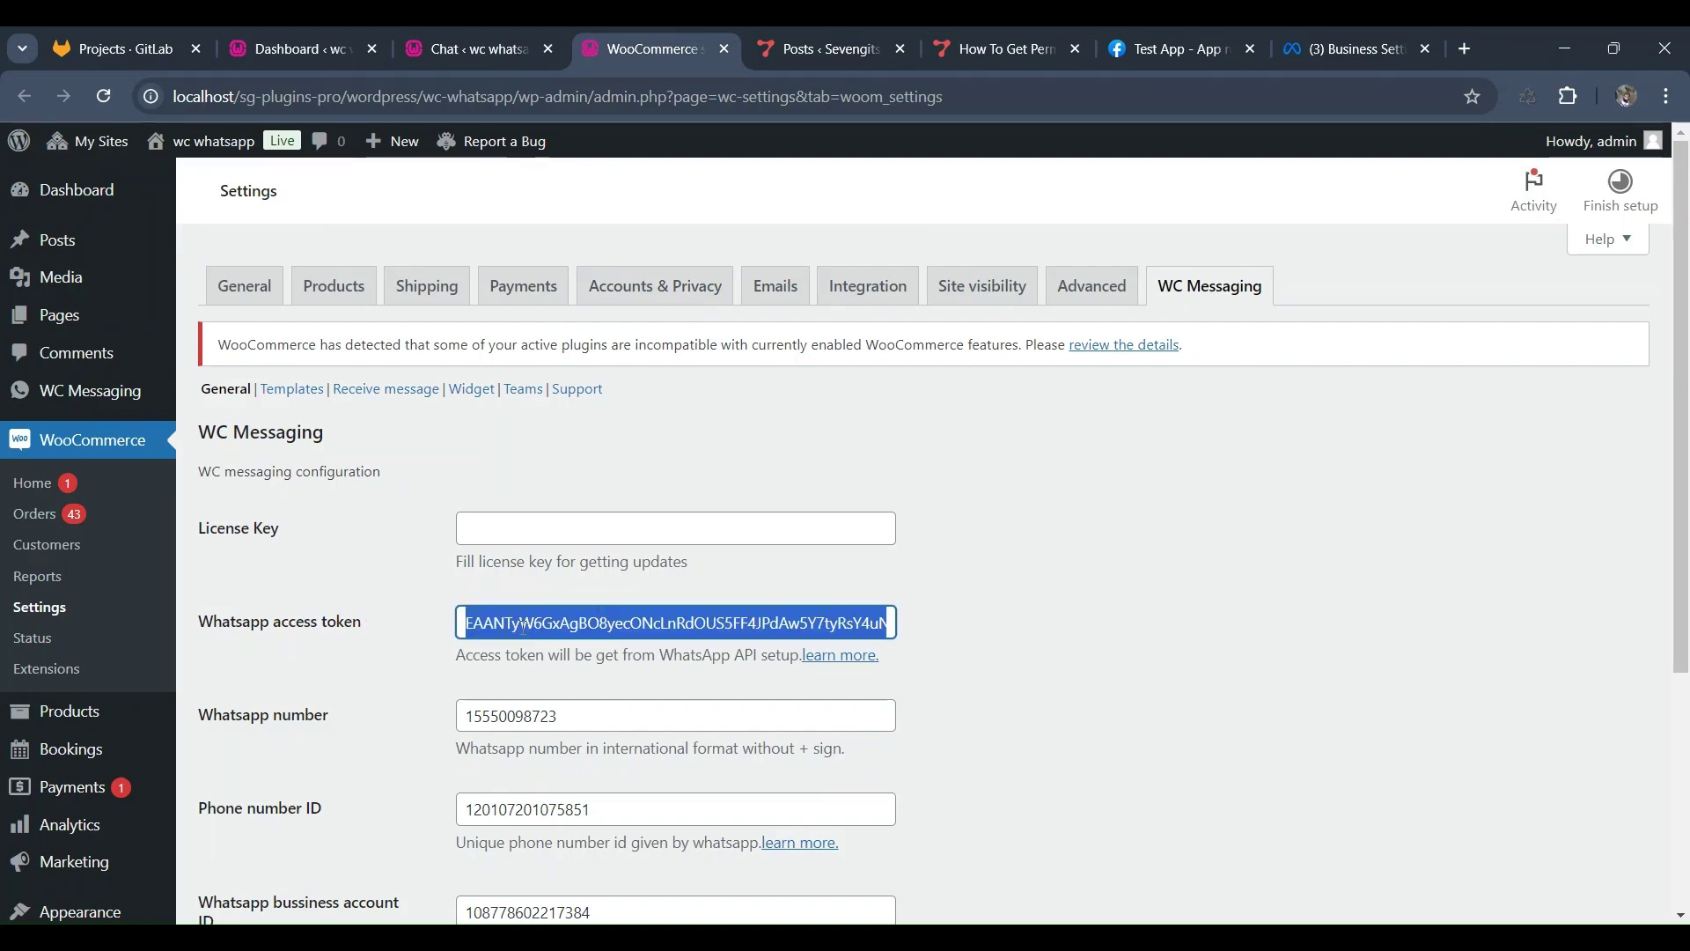
pyautogui.hotkey('ctrl', 'shift', 'Tab')
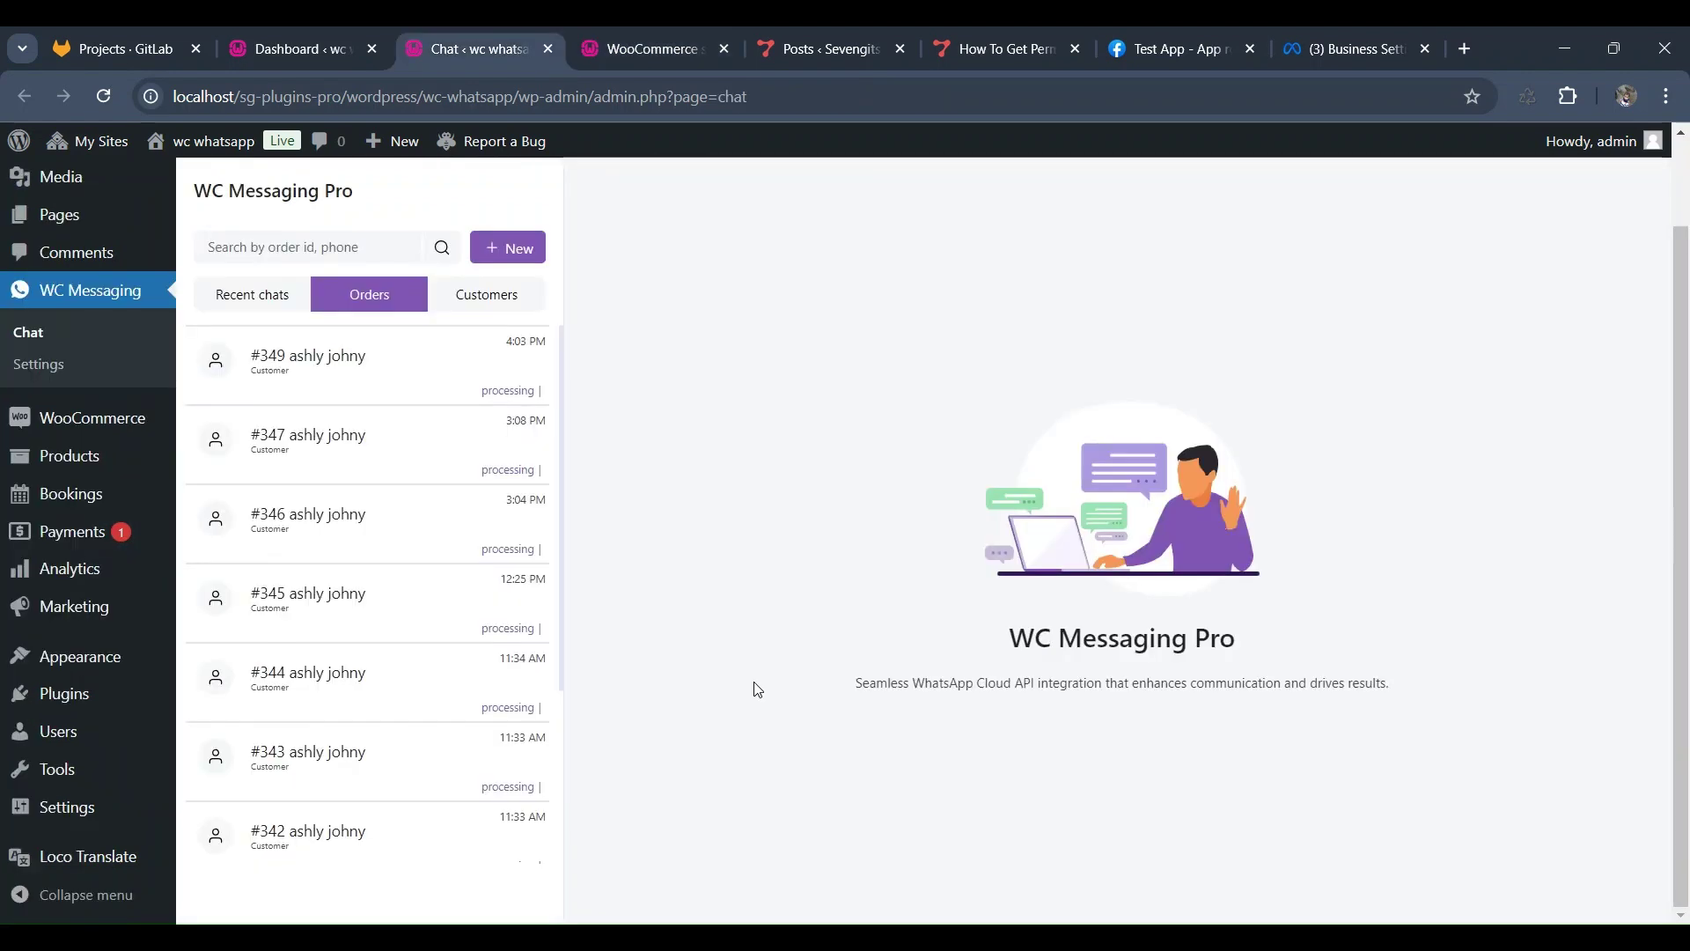